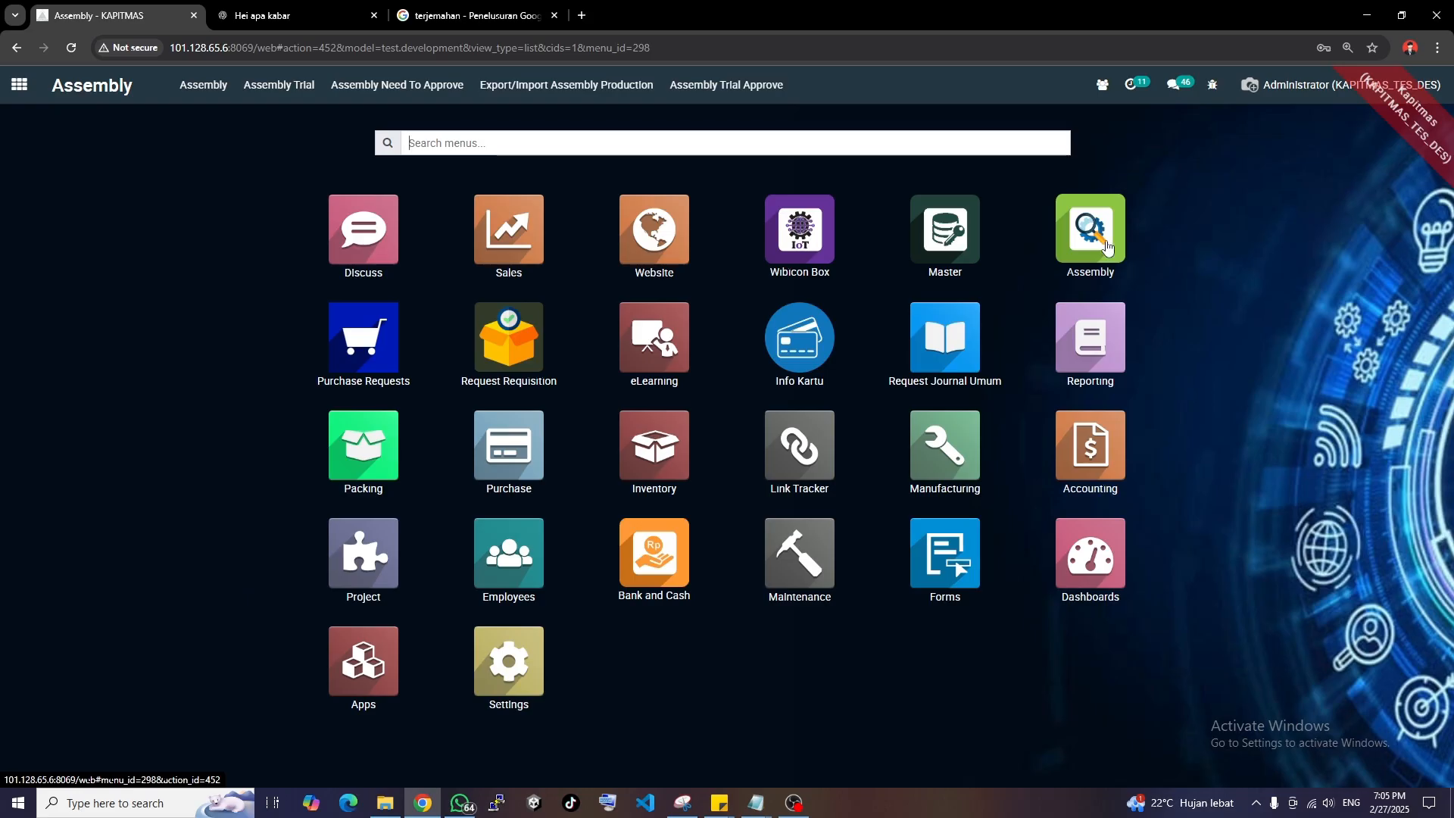
- In the Assembly app, save SOIRG020GD18K v1 to Assembly Production with import type Assembly and PSQL server "PSQL Kapit V8 GBA ext"
{"action": "left_click", "coordinate": [1106, 246]}
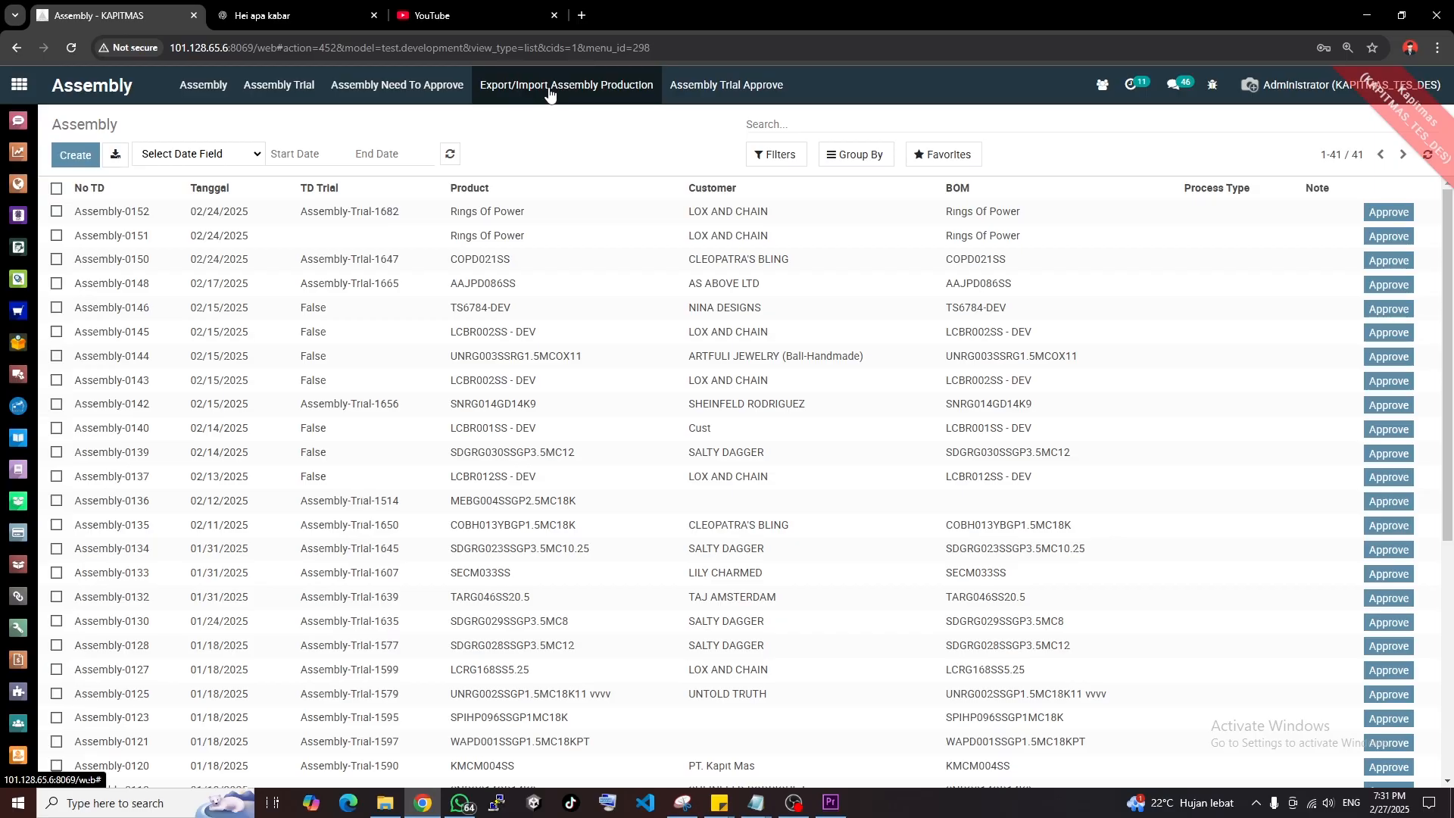
{"action": "left_click", "coordinate": [550, 94]}
{"action": "left_click", "coordinate": [547, 124]}
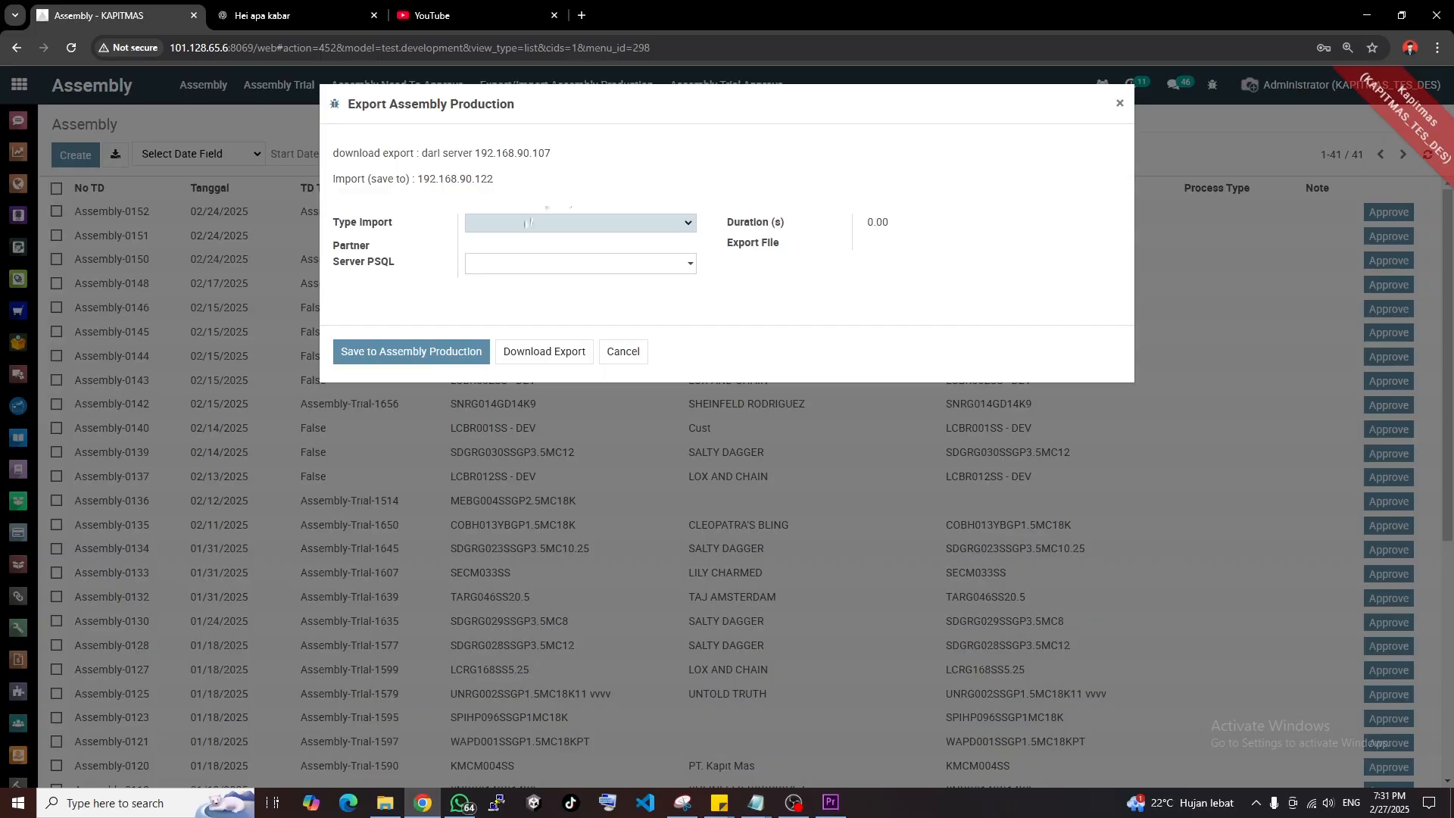
{"action": "left_click", "coordinate": [528, 224]}
{"action": "left_click", "coordinate": [545, 258]}
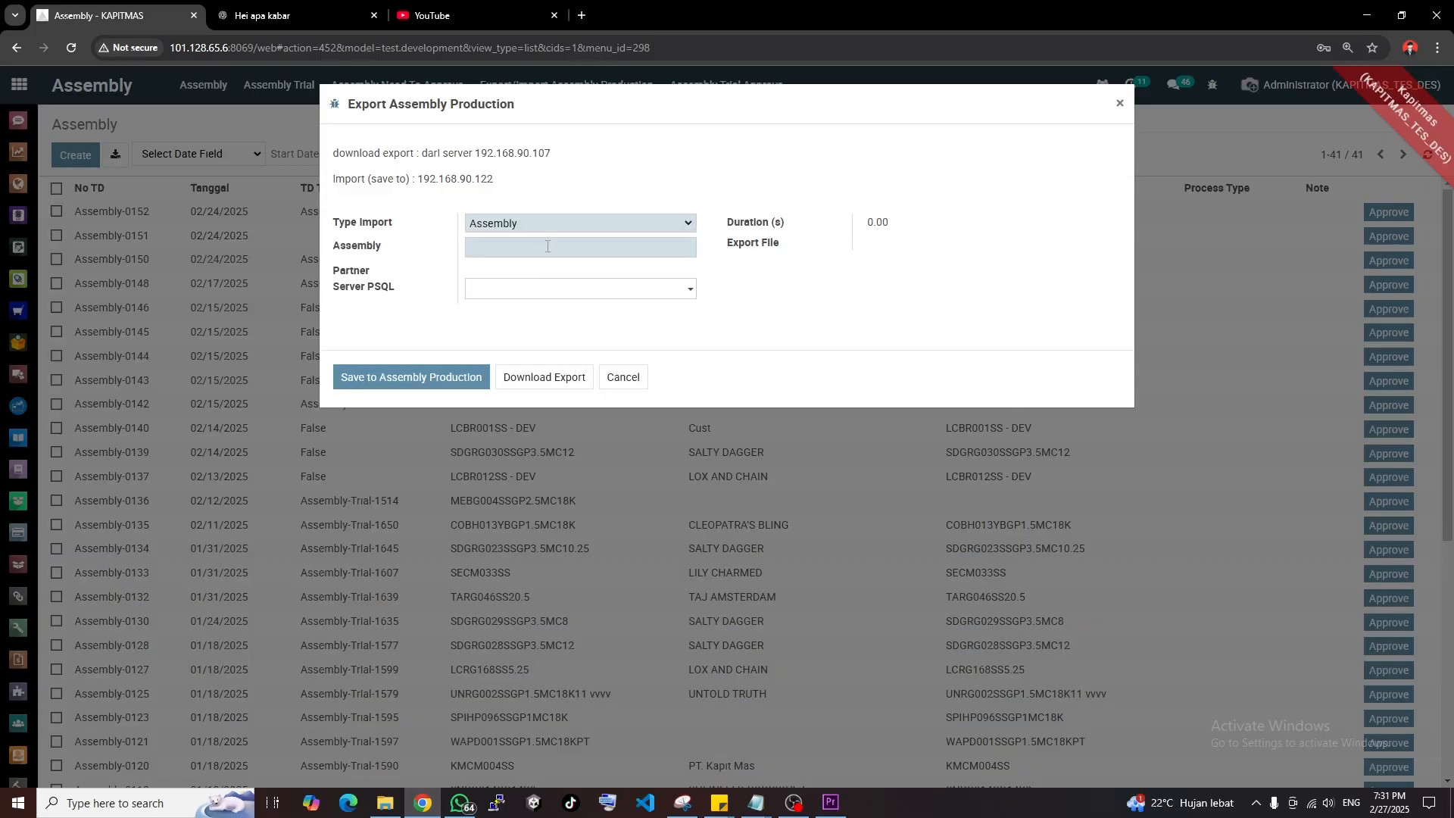
{"action": "left_click", "coordinate": [547, 246]}
{"action": "type", "text": "SOIRG020GD18K v1"}
{"action": "left_click", "coordinate": [569, 315]}
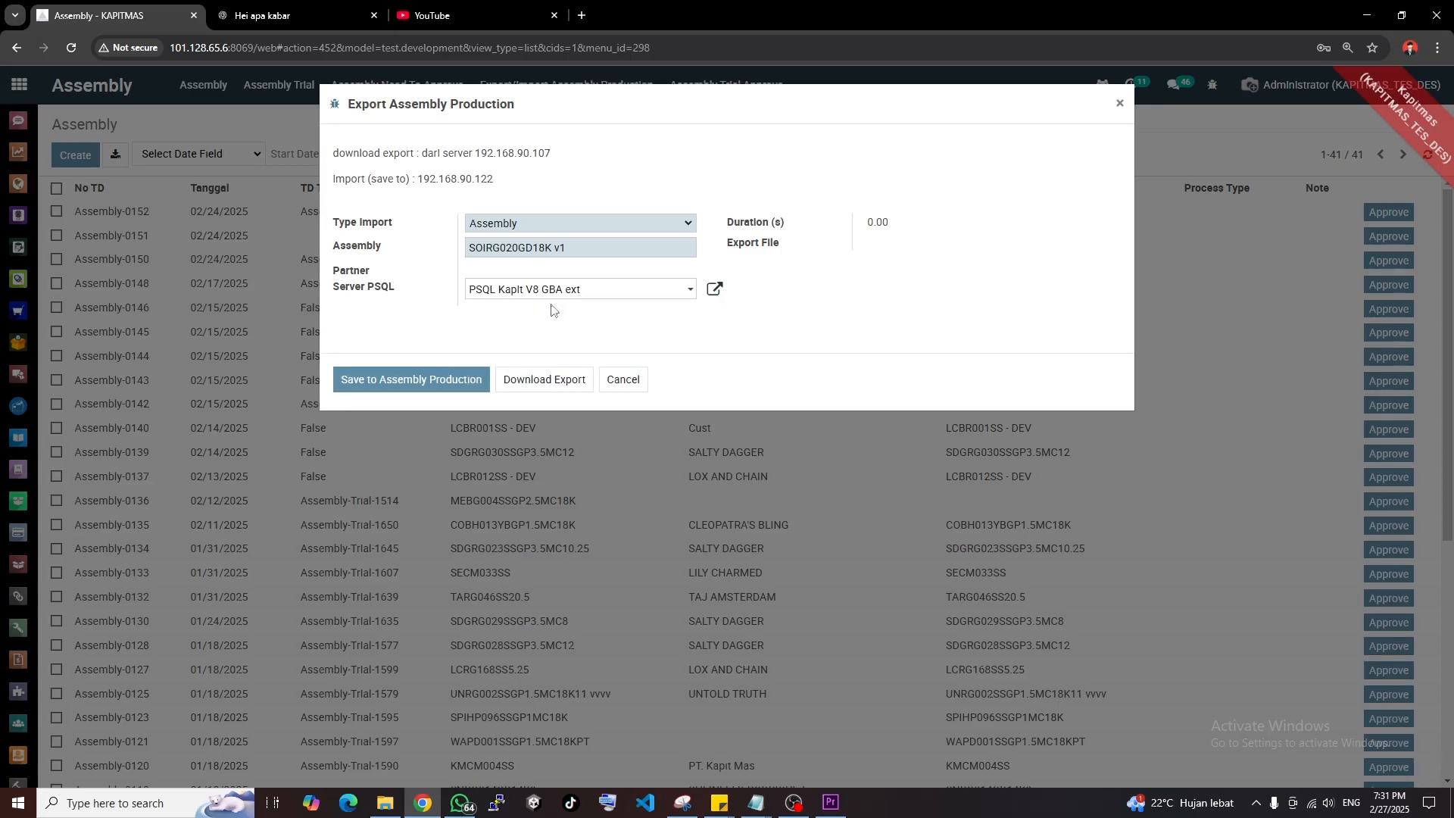
{"action": "left_click", "coordinate": [448, 386]}
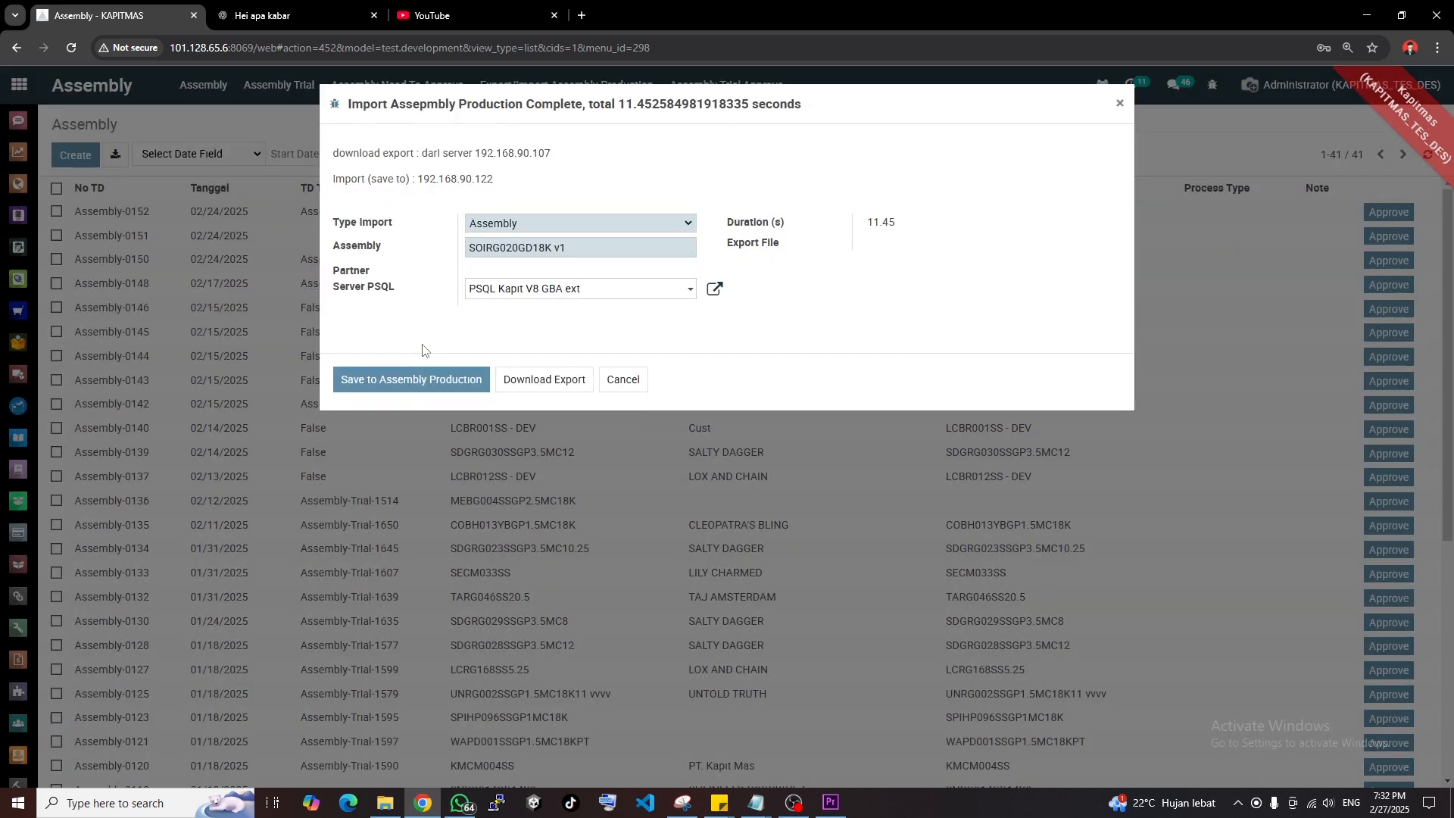
{"action": "left_click", "coordinate": [1120, 107]}
- Search the Import Assembly Production records for SOIRG020GD18K v1 and open the matching record
{"action": "left_click", "coordinate": [614, 85]}
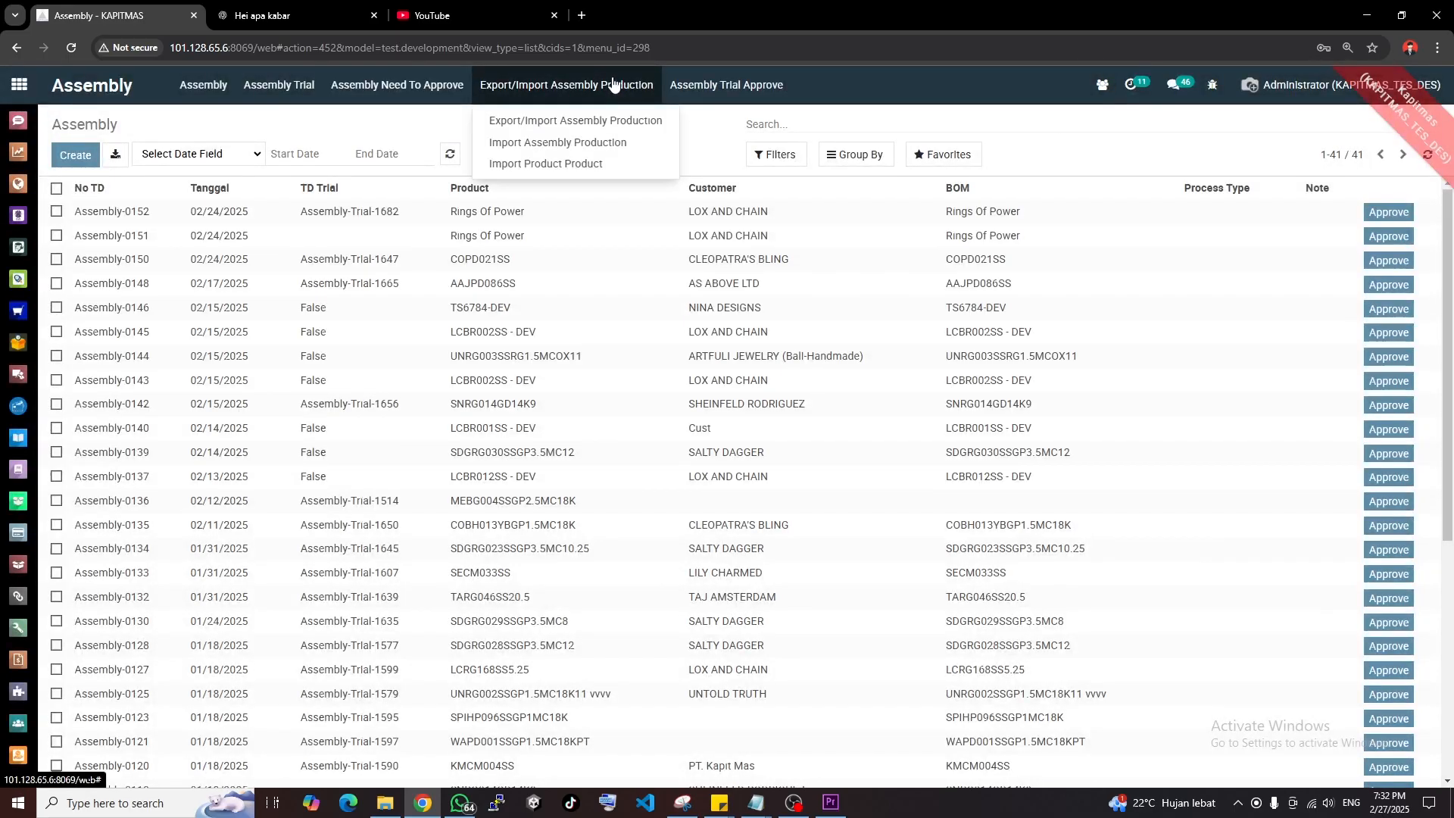
{"action": "left_click", "coordinate": [534, 142]}
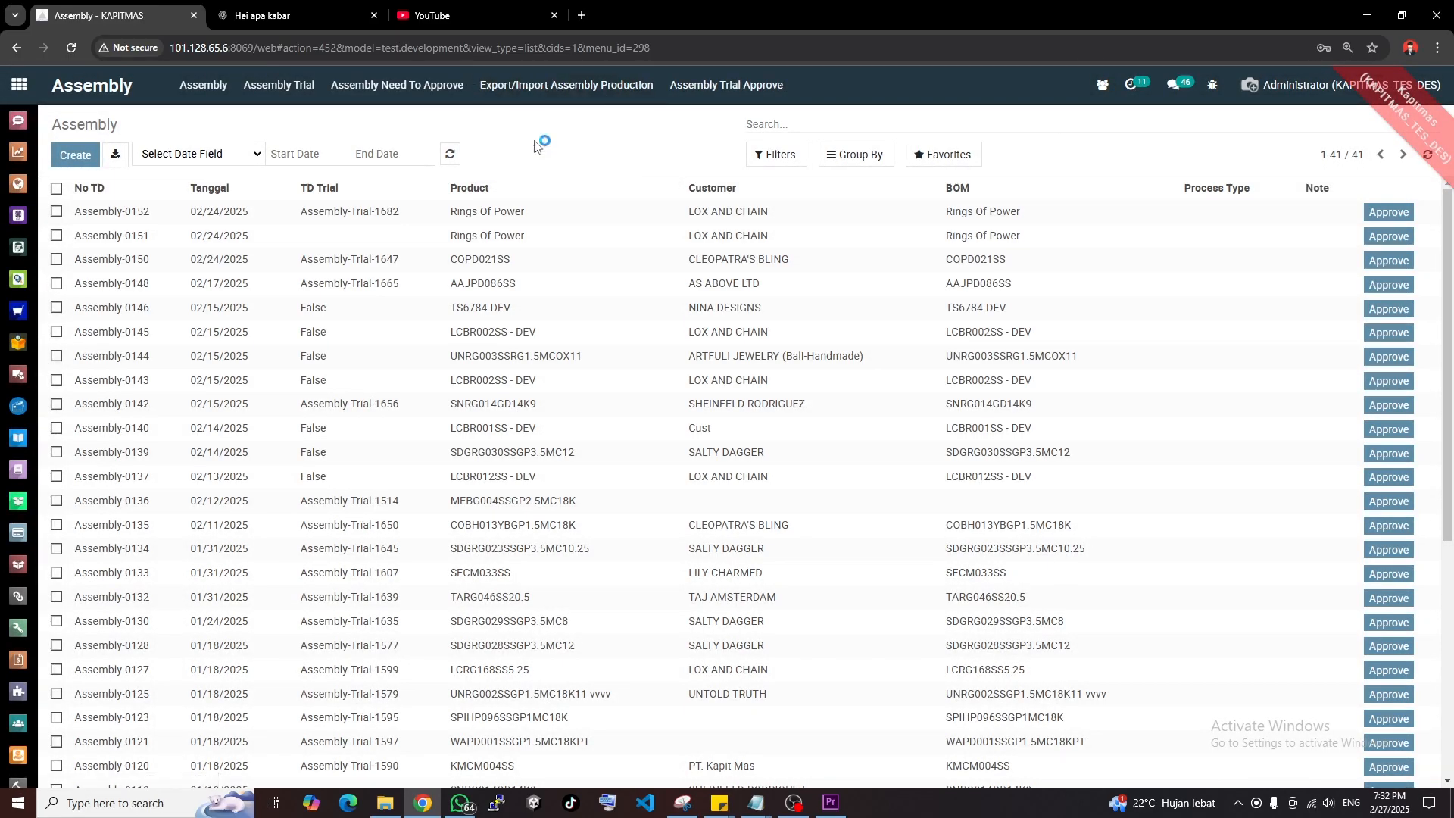
{"action": "left_click", "coordinate": [805, 125]}
{"action": "type", "text": "SOIRG020GD18K v1"}
{"action": "key", "text": "Return"}
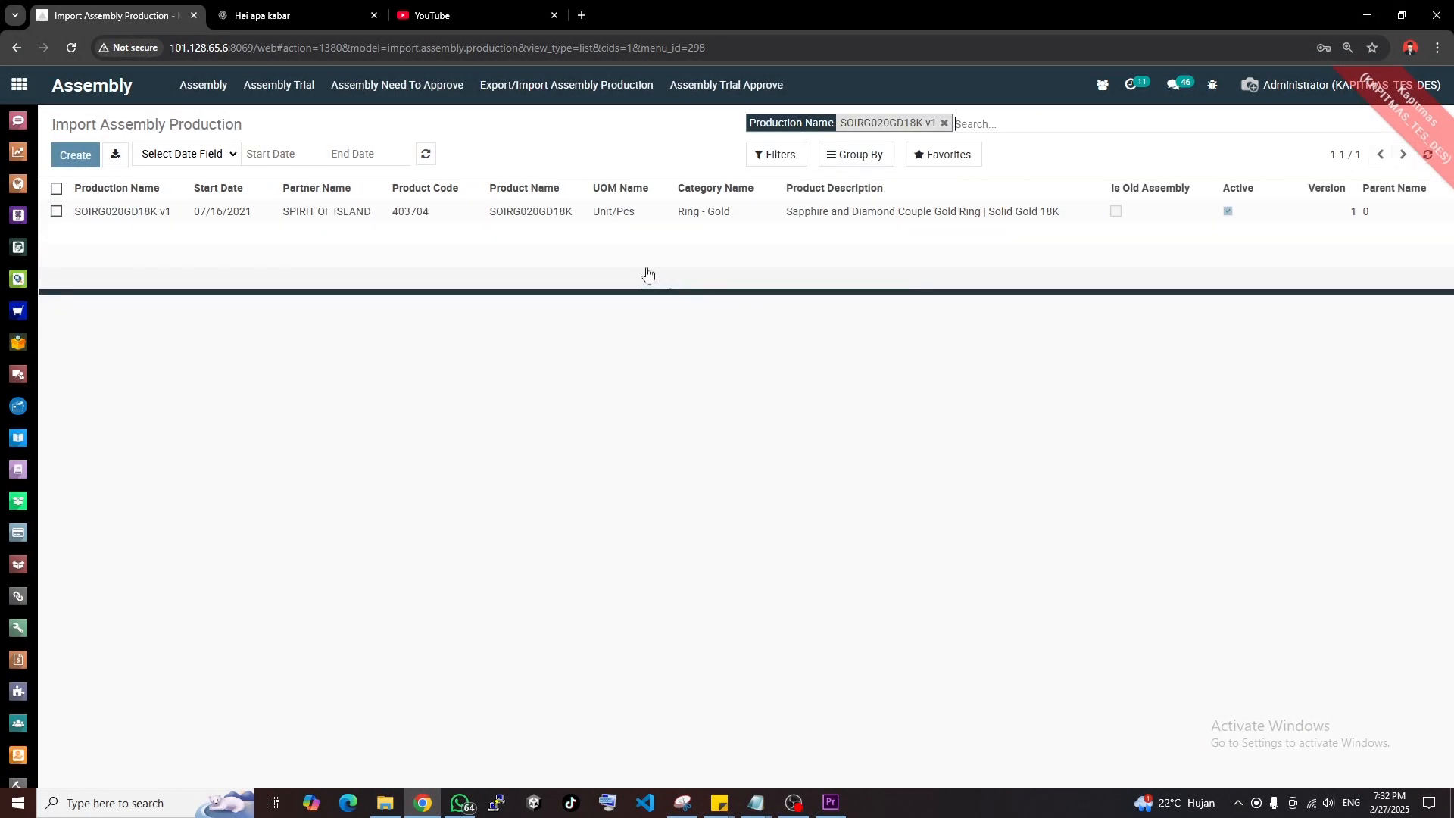
{"action": "left_click", "coordinate": [555, 214]}
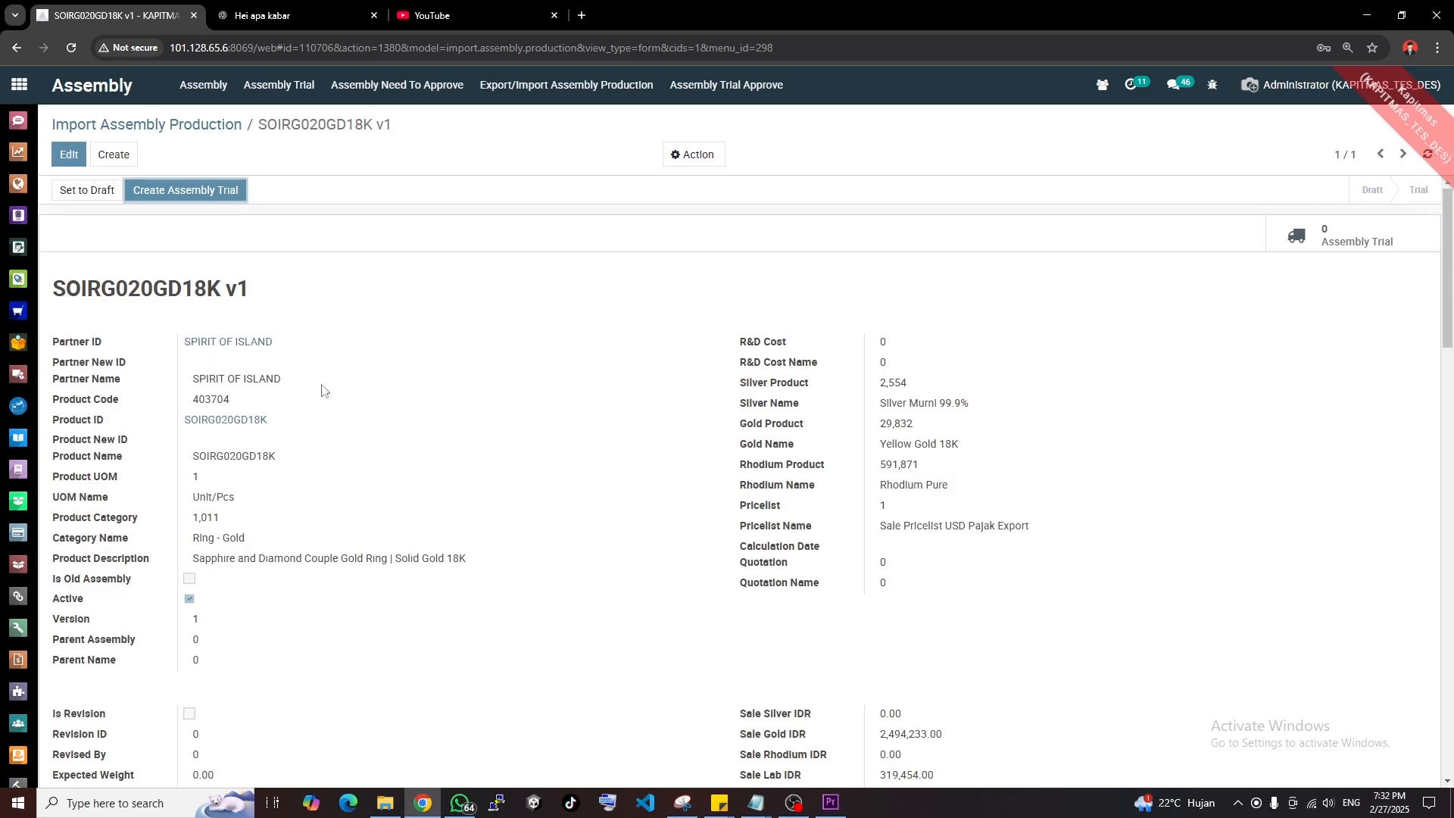
- Review the imported SOIRG020GD18K v1 record and create an assembly trial from it
{"action": "scroll", "coordinate": [726, 462], "scroll_direction": "down", "scroll_amount": 10}
{"action": "scroll", "coordinate": [729, 443], "scroll_direction": "up", "scroll_amount": 10}
{"action": "left_click", "coordinate": [166, 189]}
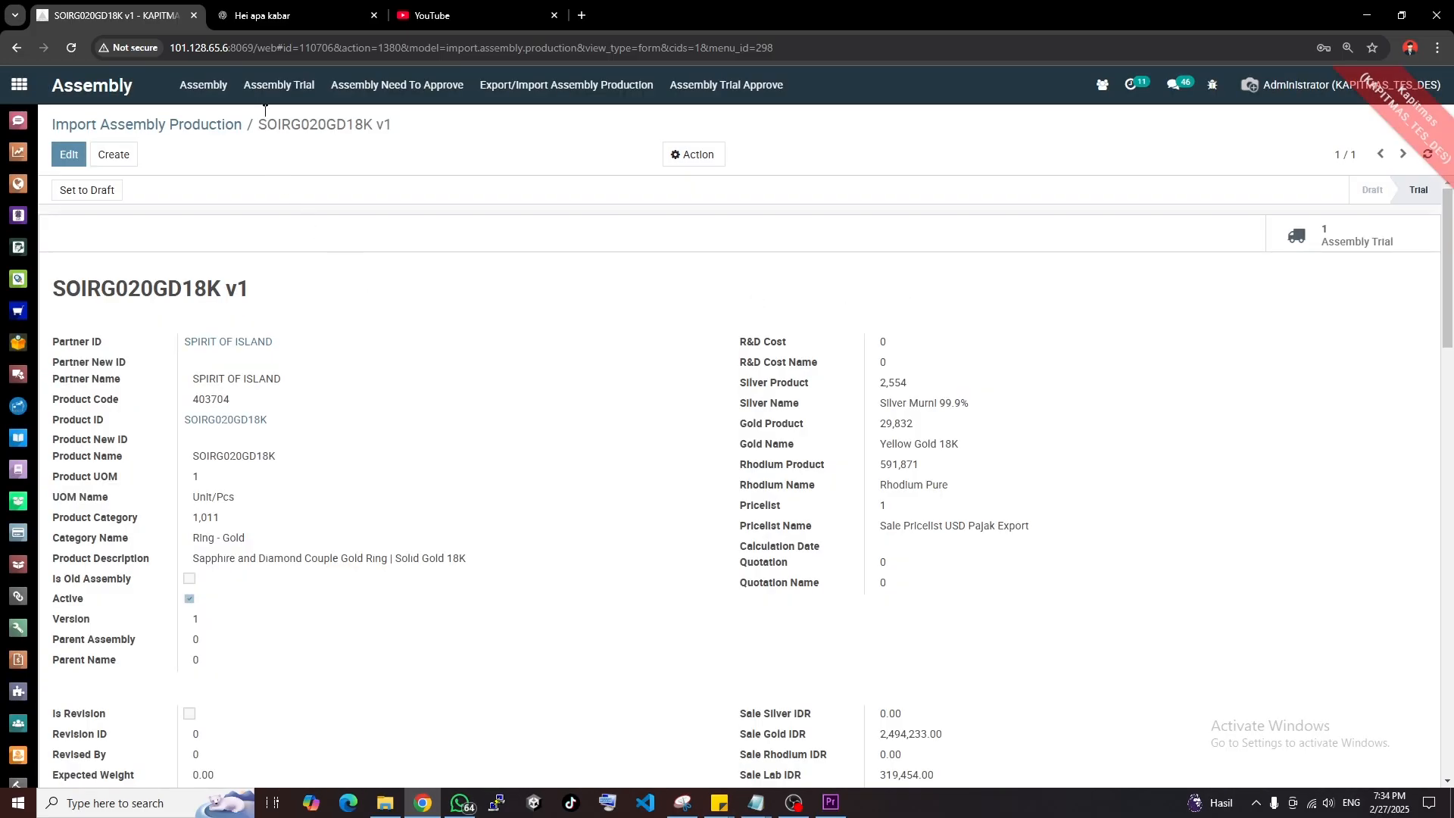
- Open the SPIRIT OF ISLAND assembly trial for SOIRG020GD18K and examine its BOM, labour, material, borongan and routing details
{"action": "left_click", "coordinate": [279, 85]}
{"action": "left_click", "coordinate": [286, 116]}
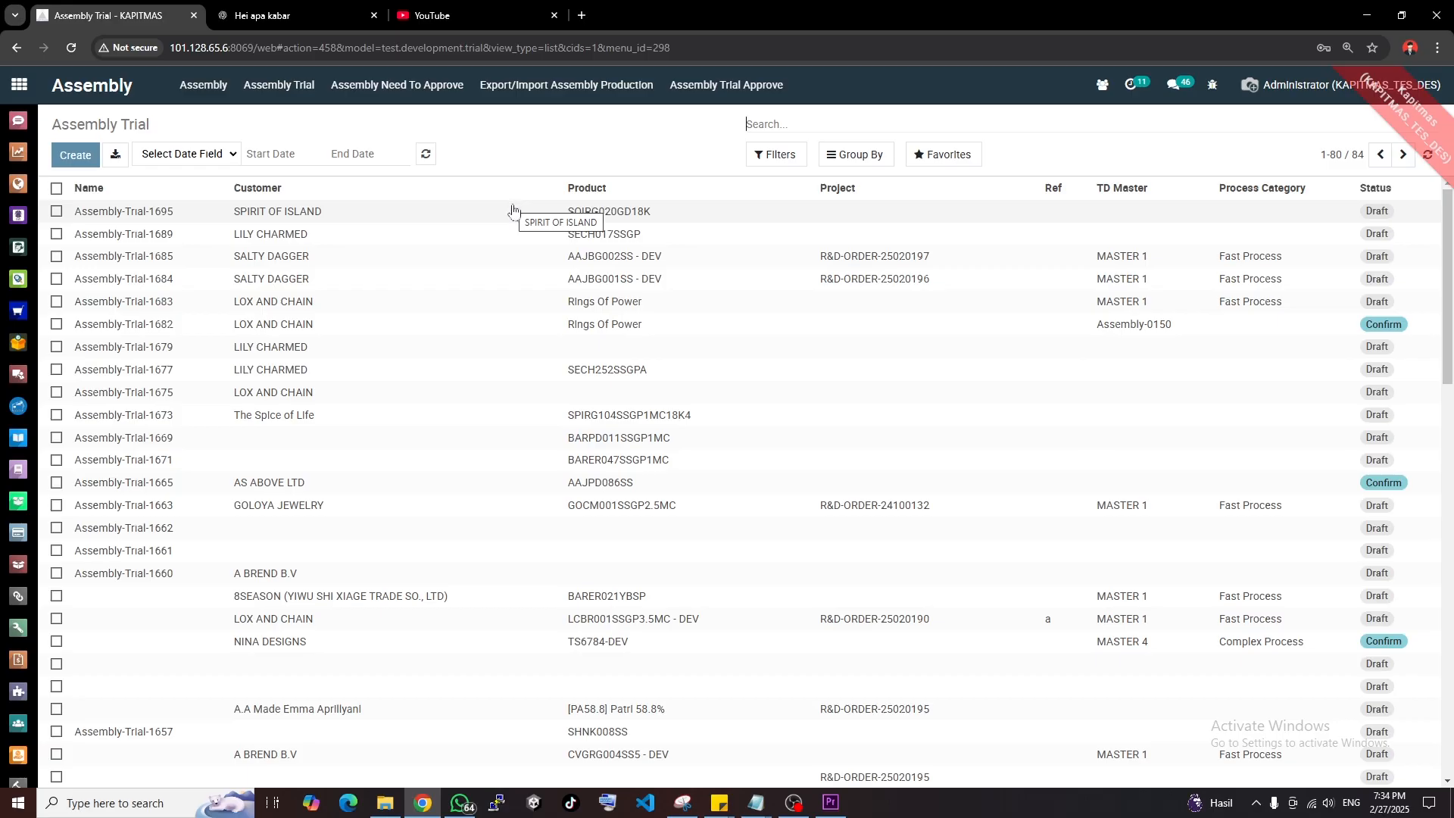
{"action": "left_click", "coordinate": [298, 214]}
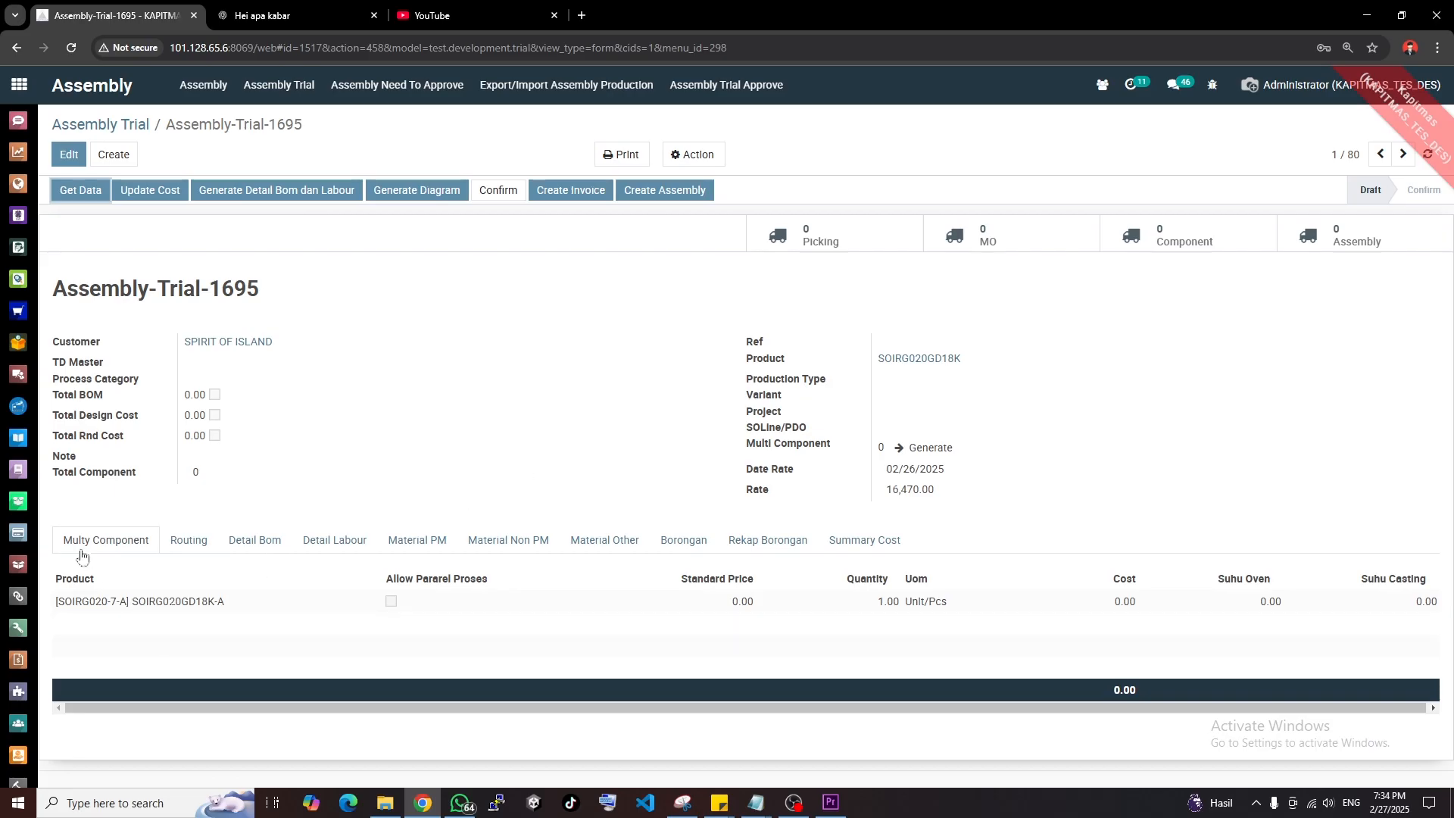
{"action": "left_click", "coordinate": [241, 542]}
{"action": "left_click", "coordinate": [347, 549]}
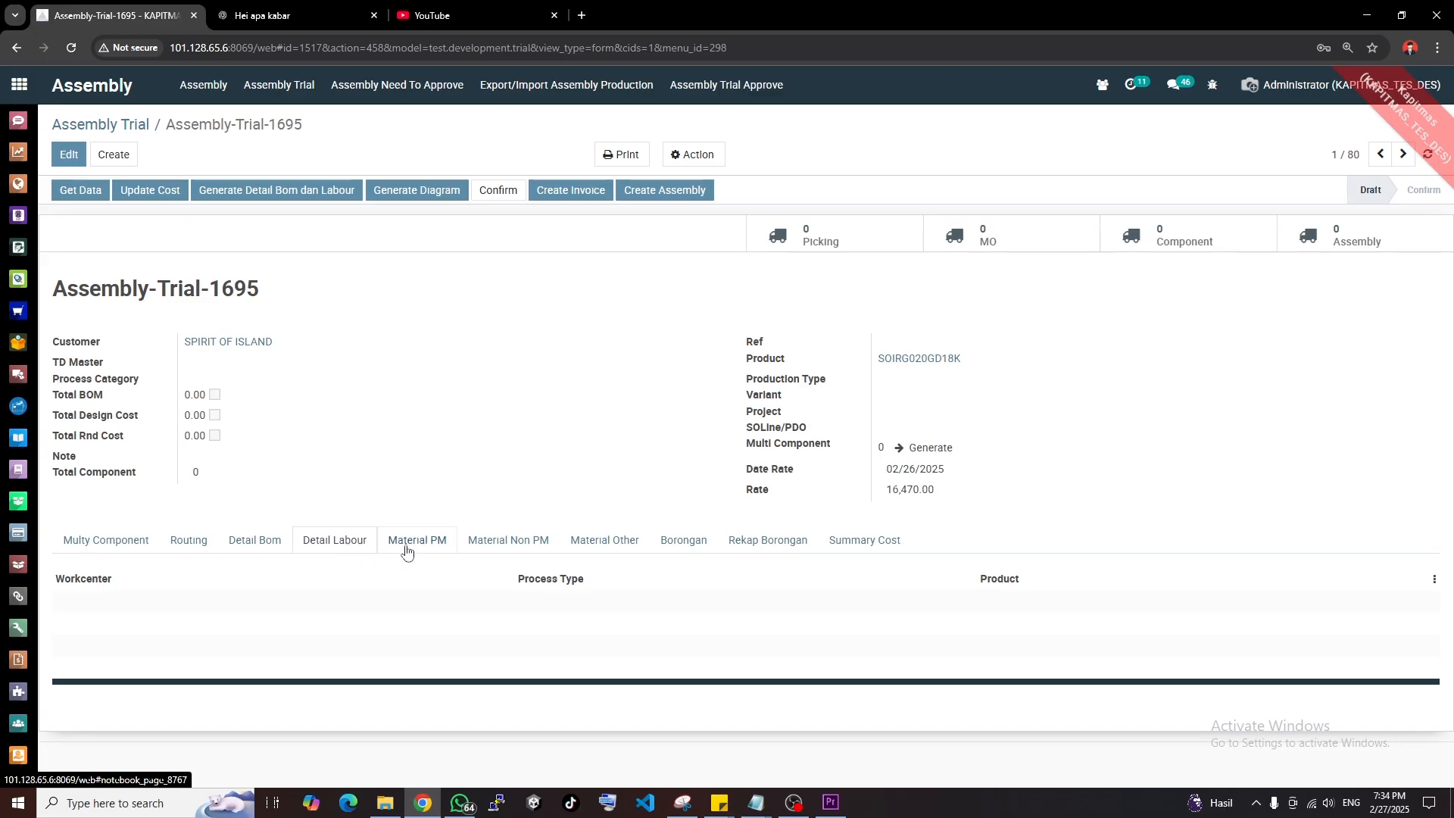
{"action": "left_click", "coordinate": [409, 550]}
{"action": "left_click", "coordinate": [634, 548]}
{"action": "left_click", "coordinate": [673, 543]}
{"action": "left_click", "coordinate": [191, 543]}
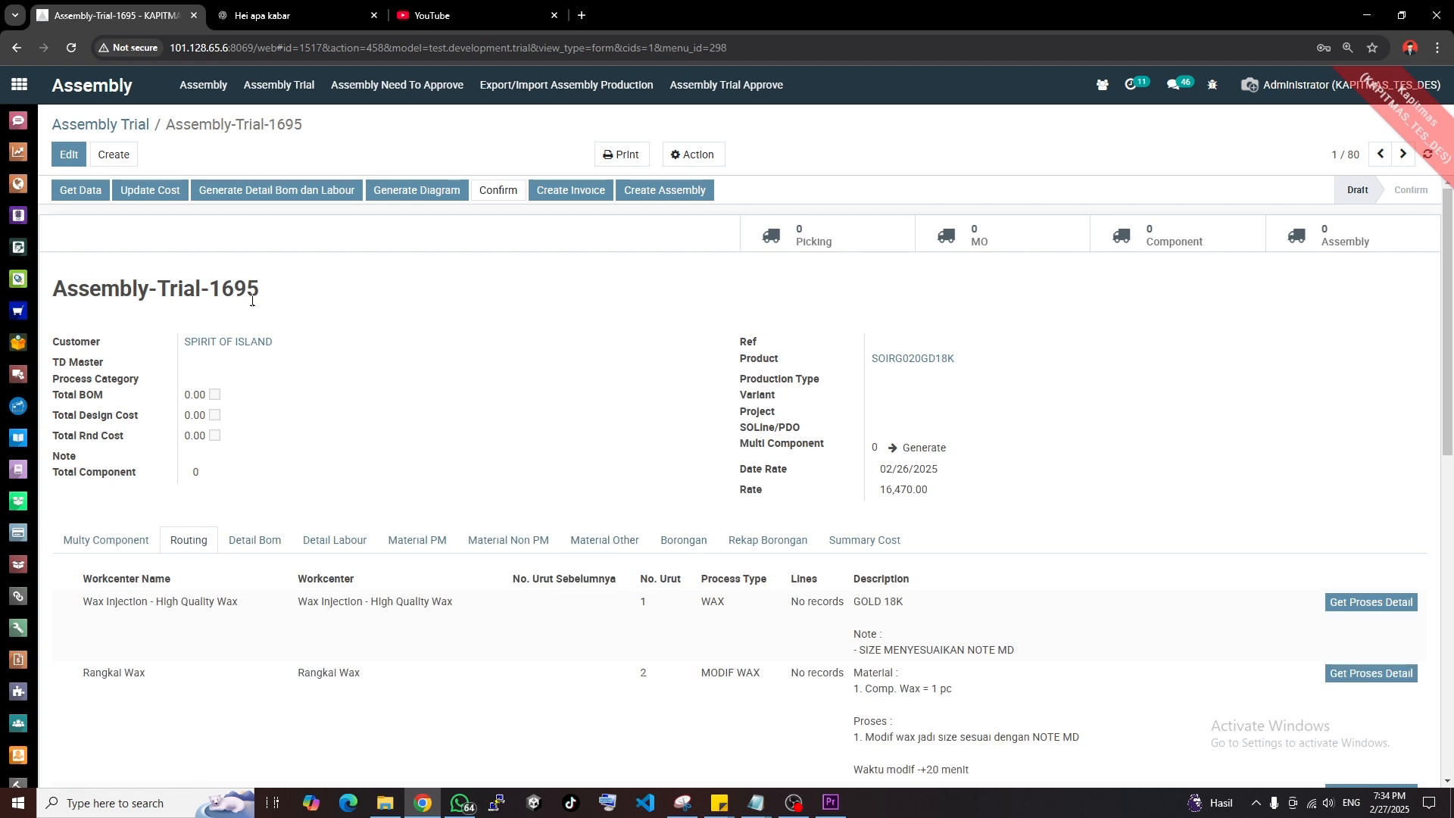
- Generate the trial's detail BOM and labour lines, and check both lists
{"action": "left_click", "coordinate": [285, 198]}
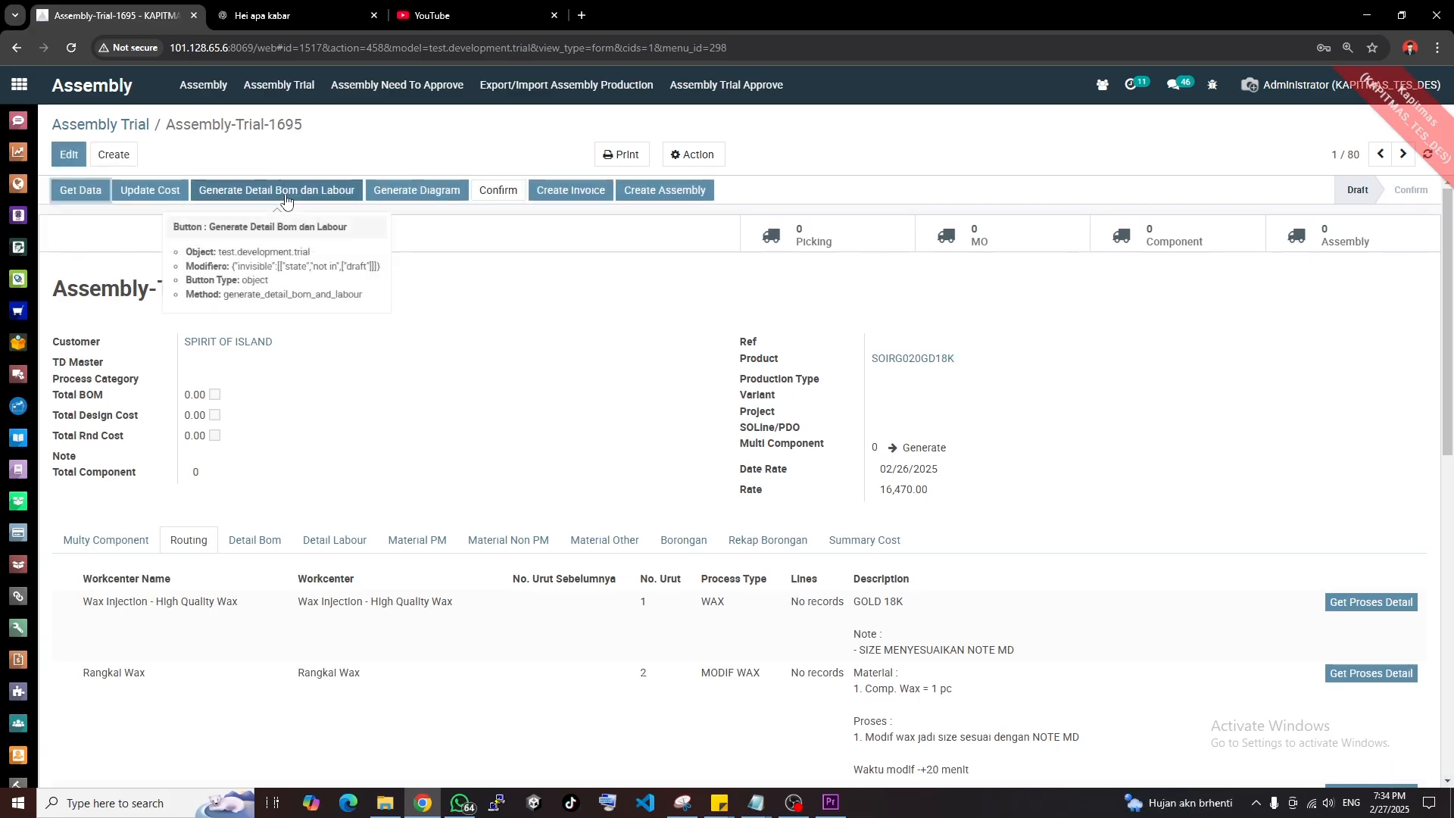
{"action": "left_click", "coordinate": [254, 540]}
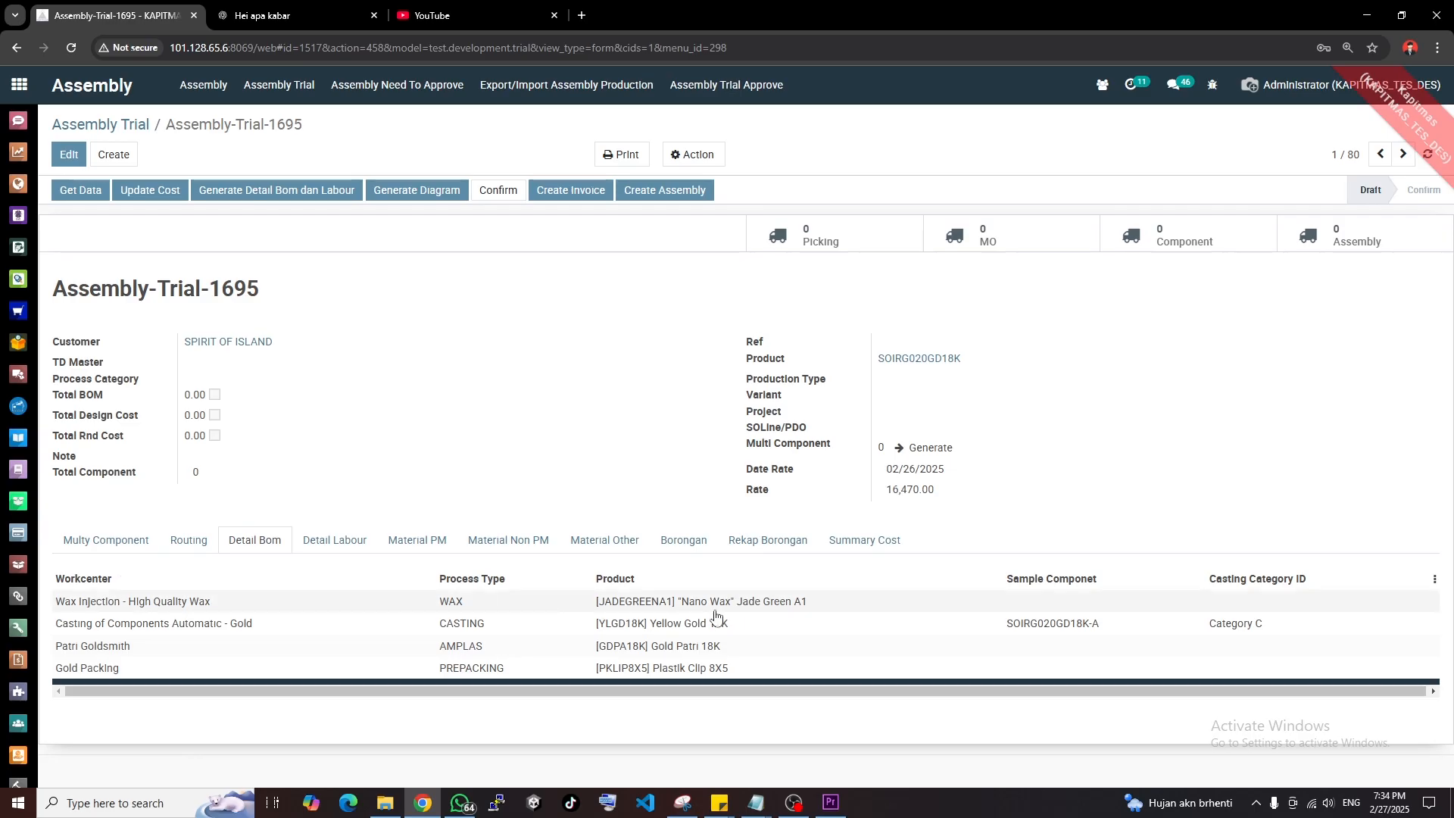
{"action": "left_click", "coordinate": [439, 544]}
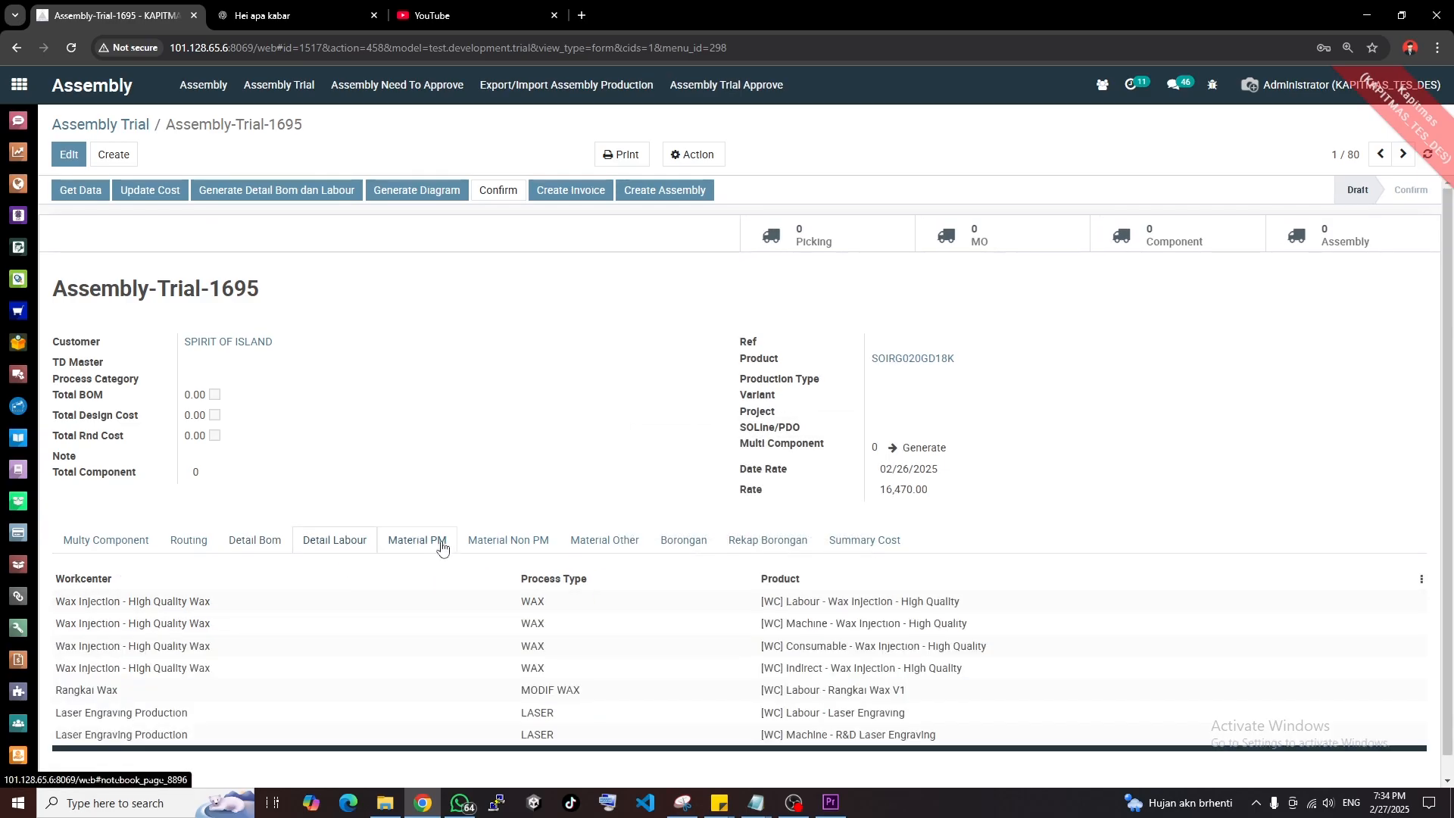
{"action": "left_click", "coordinate": [324, 545]}
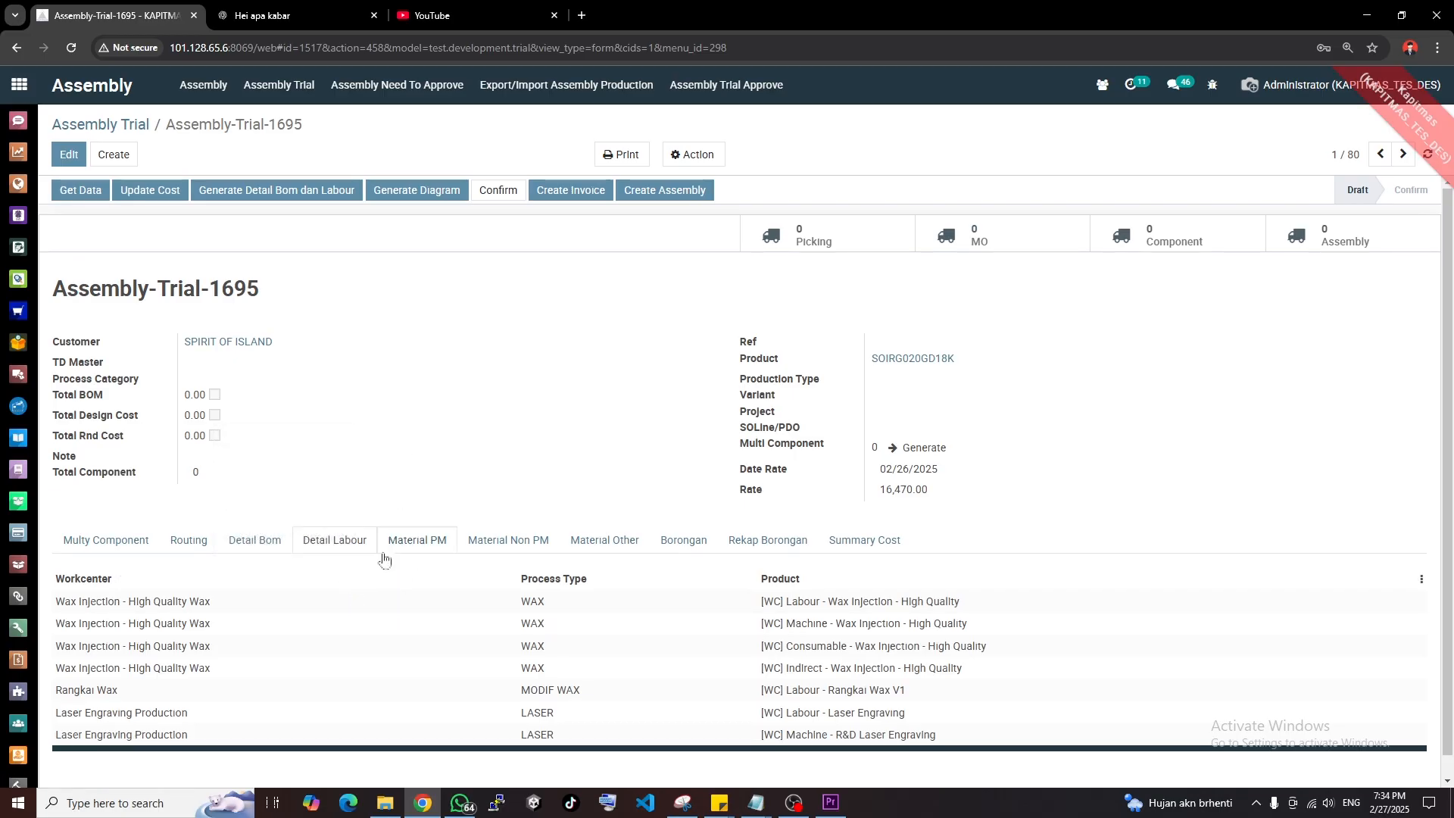
- Examine the BOM and labour details of the Wax Injection - High Quality Wax process in the trial's routing
{"action": "left_click", "coordinate": [184, 550]}
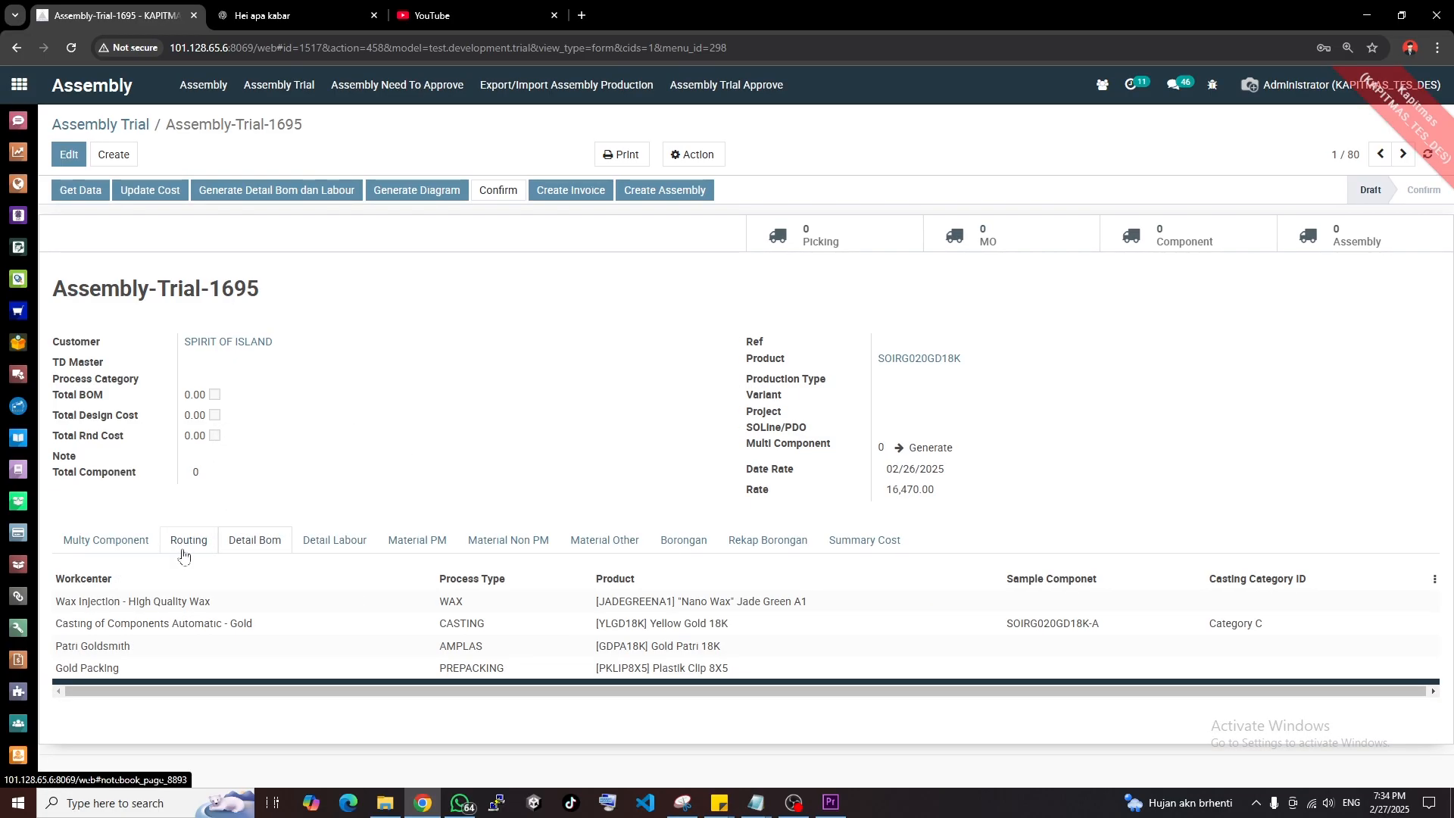
{"action": "left_click", "coordinate": [182, 550]}
{"action": "scroll", "coordinate": [477, 490], "scroll_direction": "down", "scroll_amount": 3}
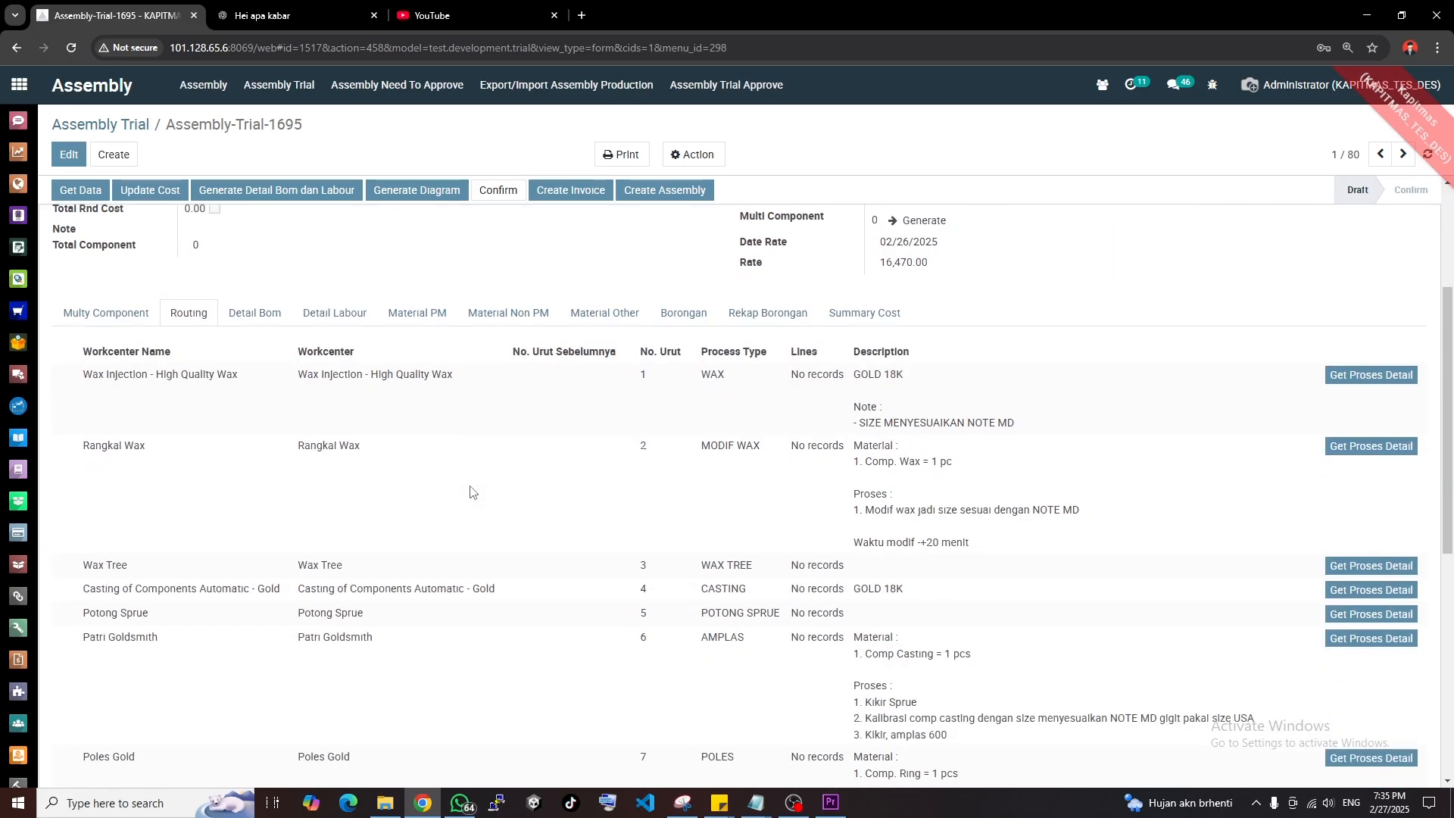
{"action": "left_click", "coordinate": [439, 370]}
{"action": "left_click", "coordinate": [436, 306]}
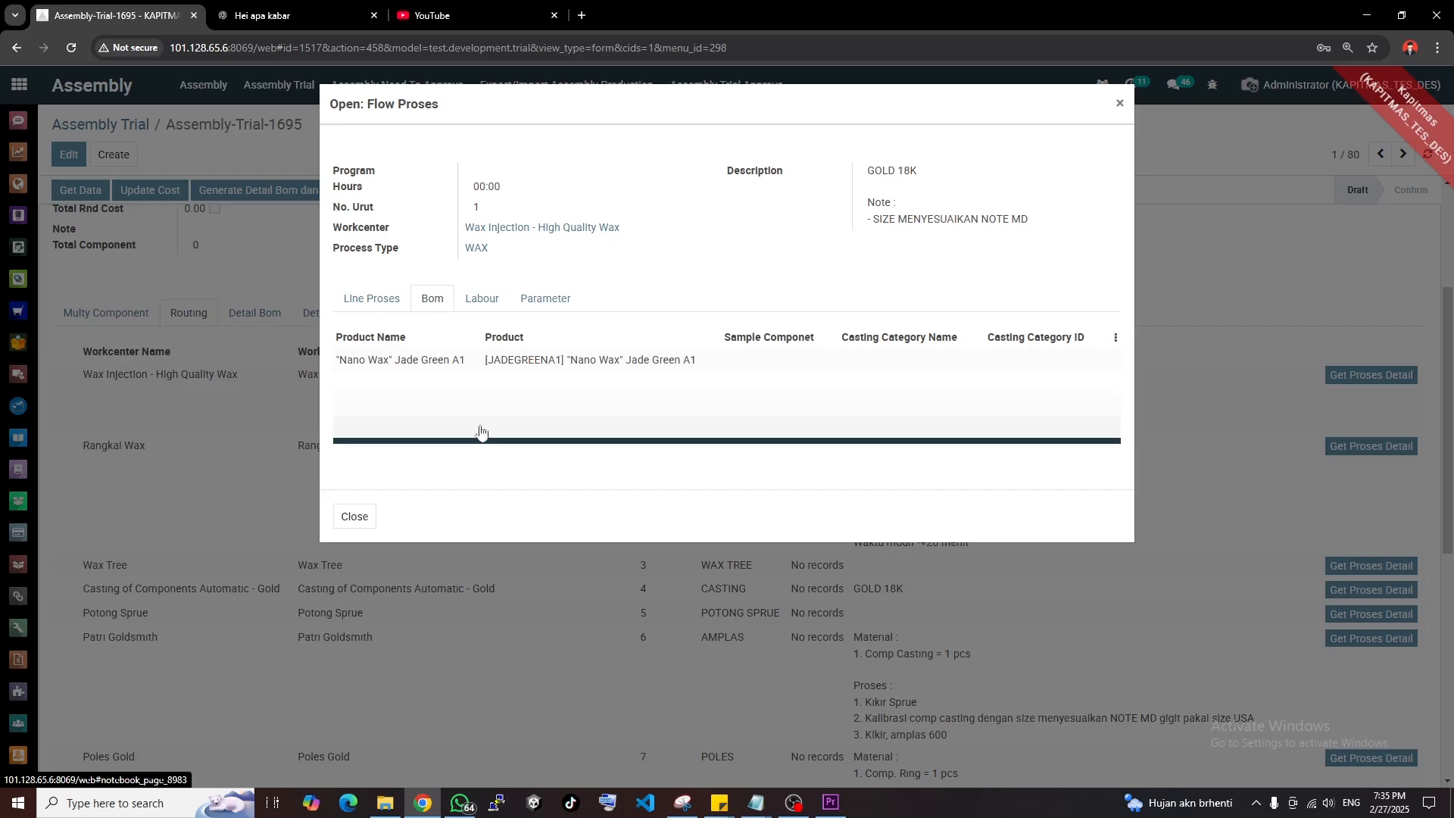
{"action": "left_click", "coordinate": [479, 303]}
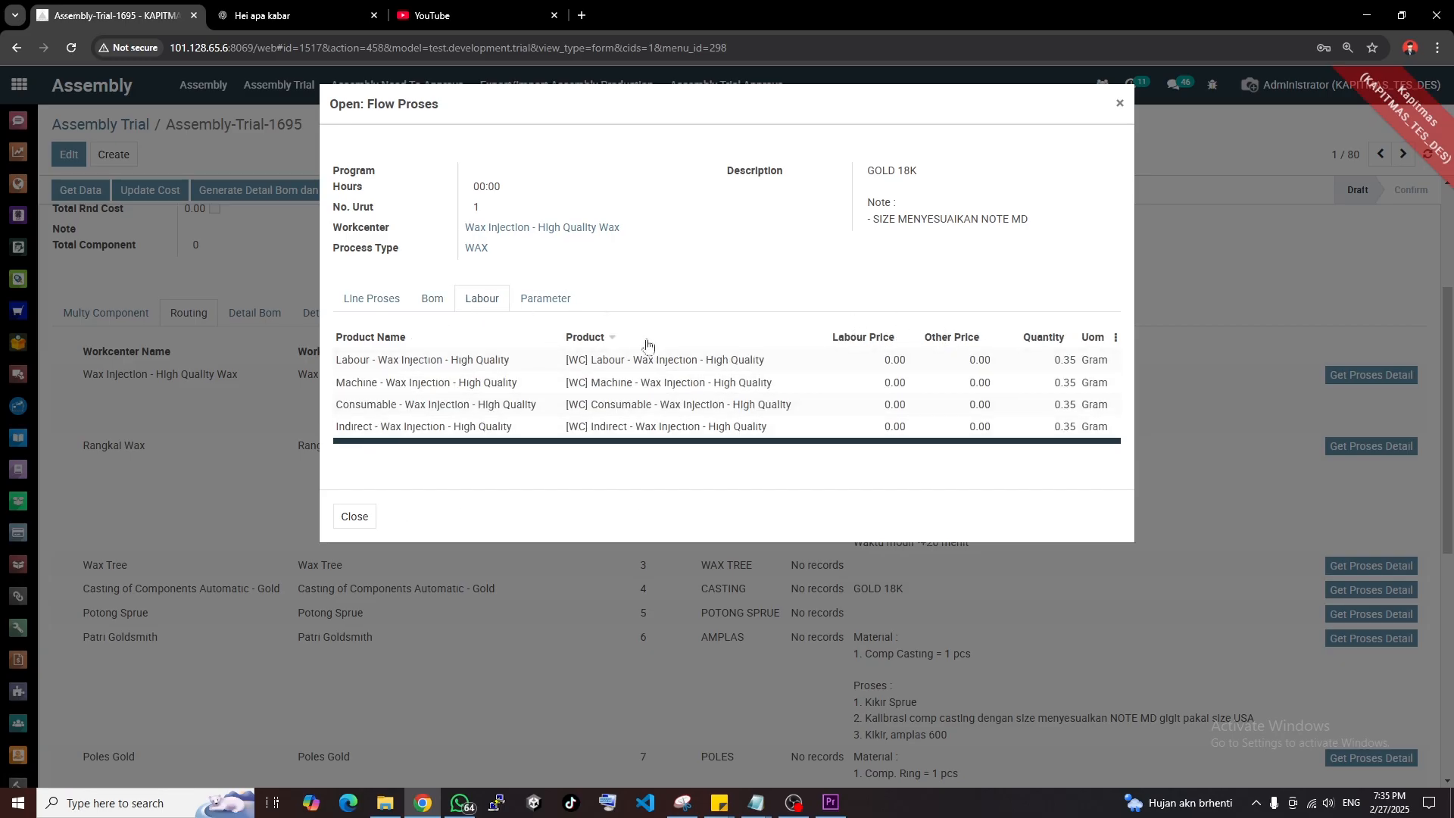
{"action": "left_click", "coordinate": [1120, 104]}
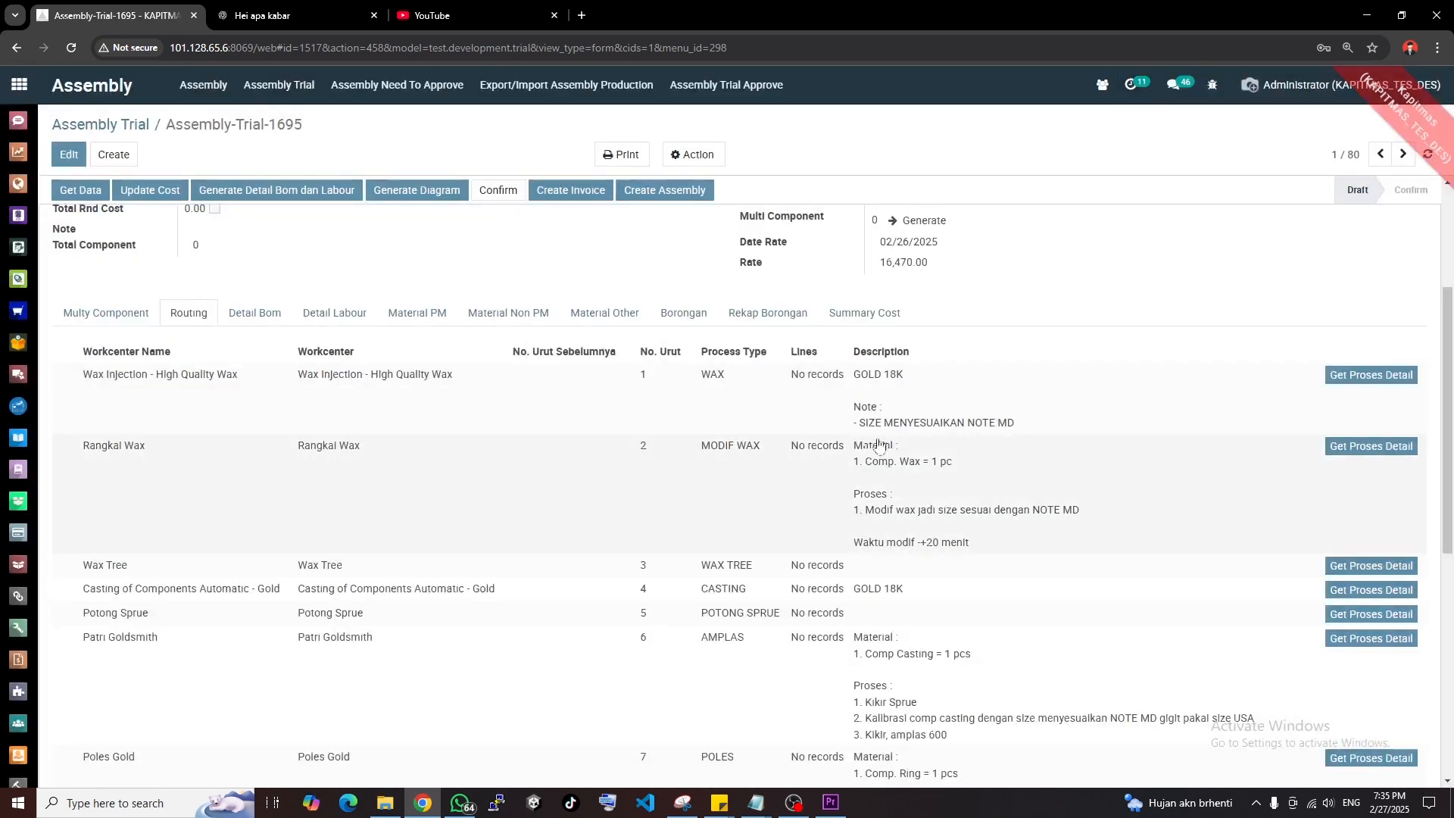
{"action": "scroll", "coordinate": [378, 181], "scroll_direction": "up", "scroll_amount": 3}
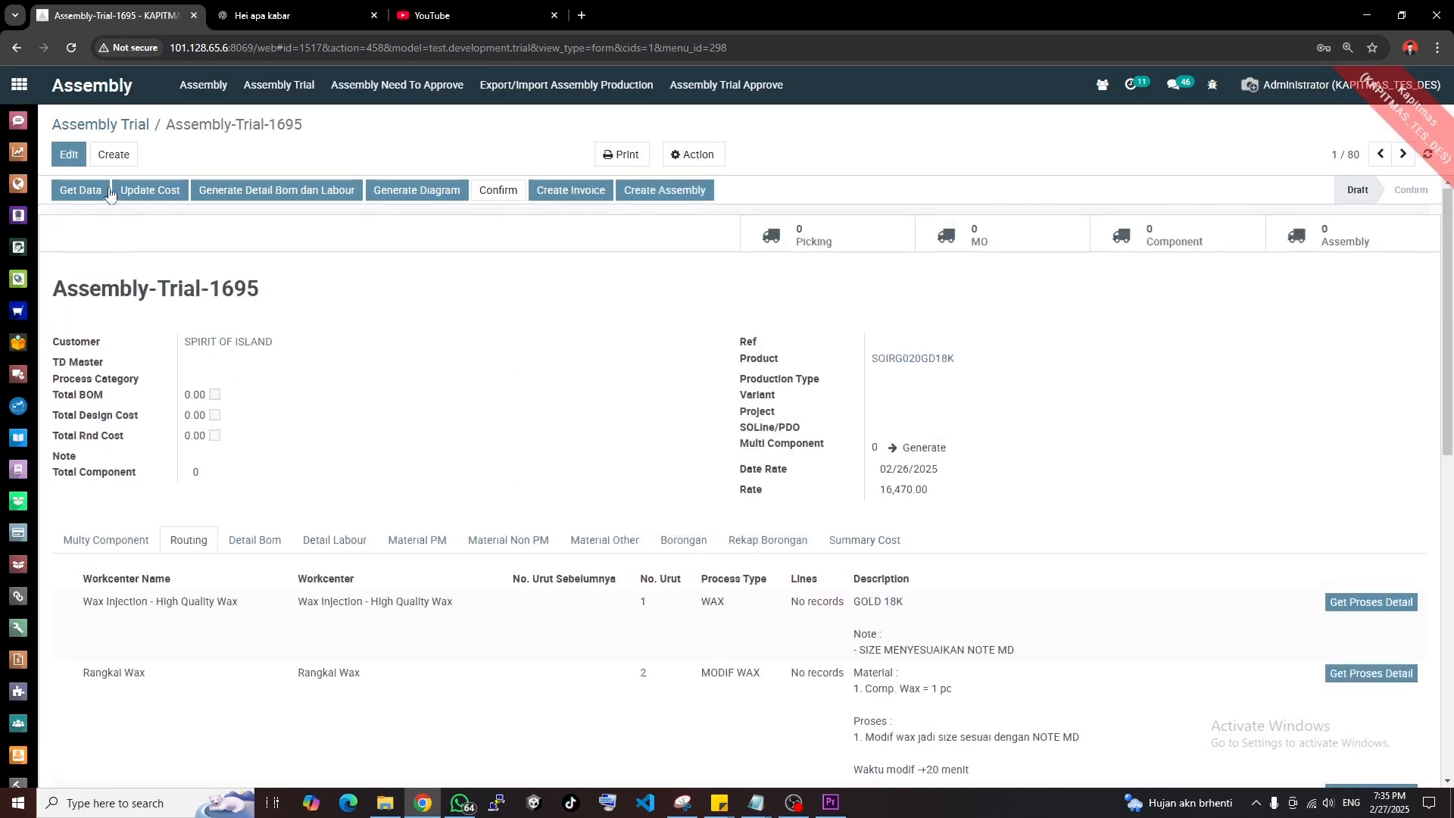
- Set the trial's variant to SOIRG020GD18K, check the exchange rate, and save the record
{"action": "left_click", "coordinate": [66, 155]}
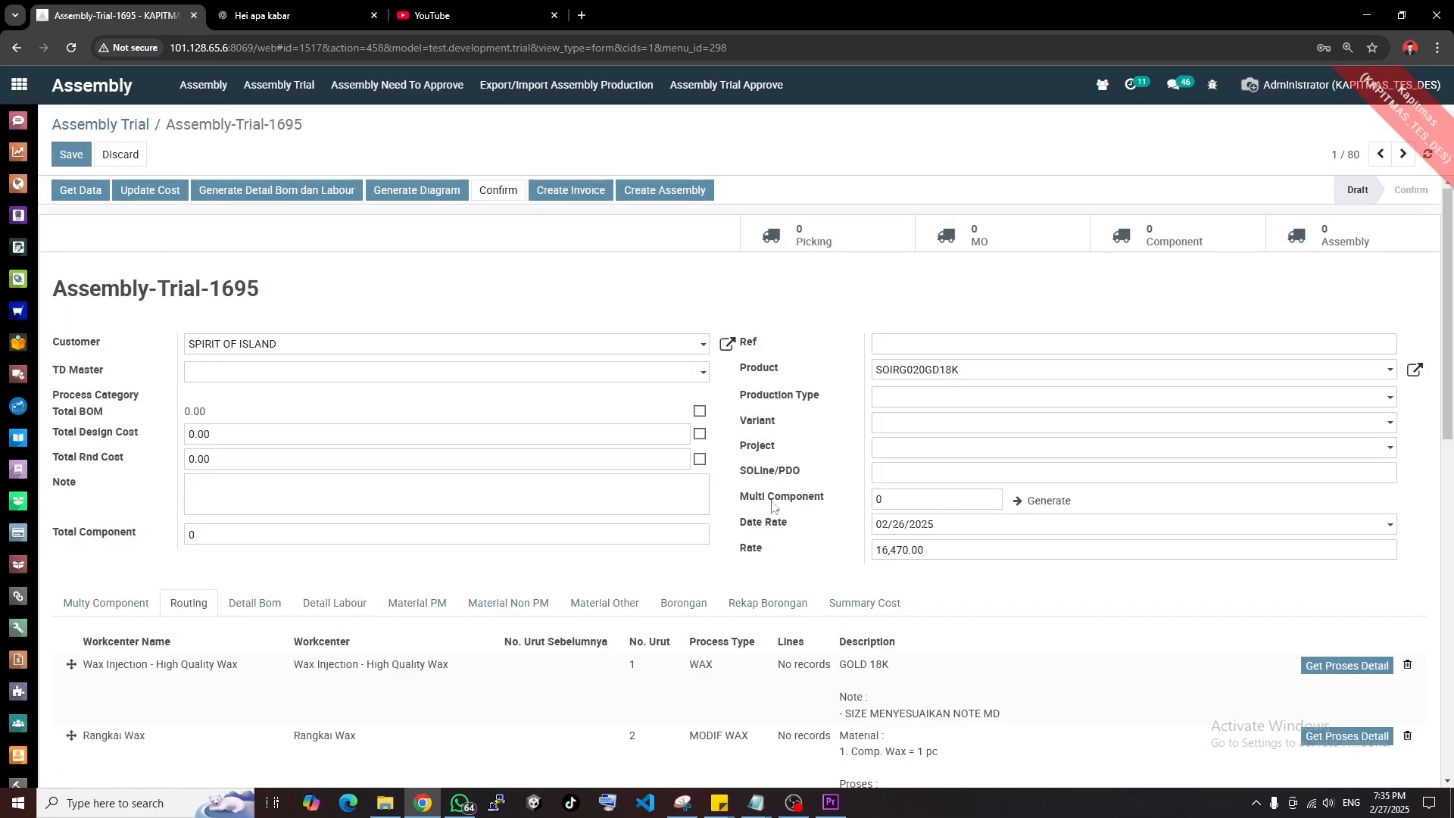
{"action": "left_click", "coordinate": [906, 431]}
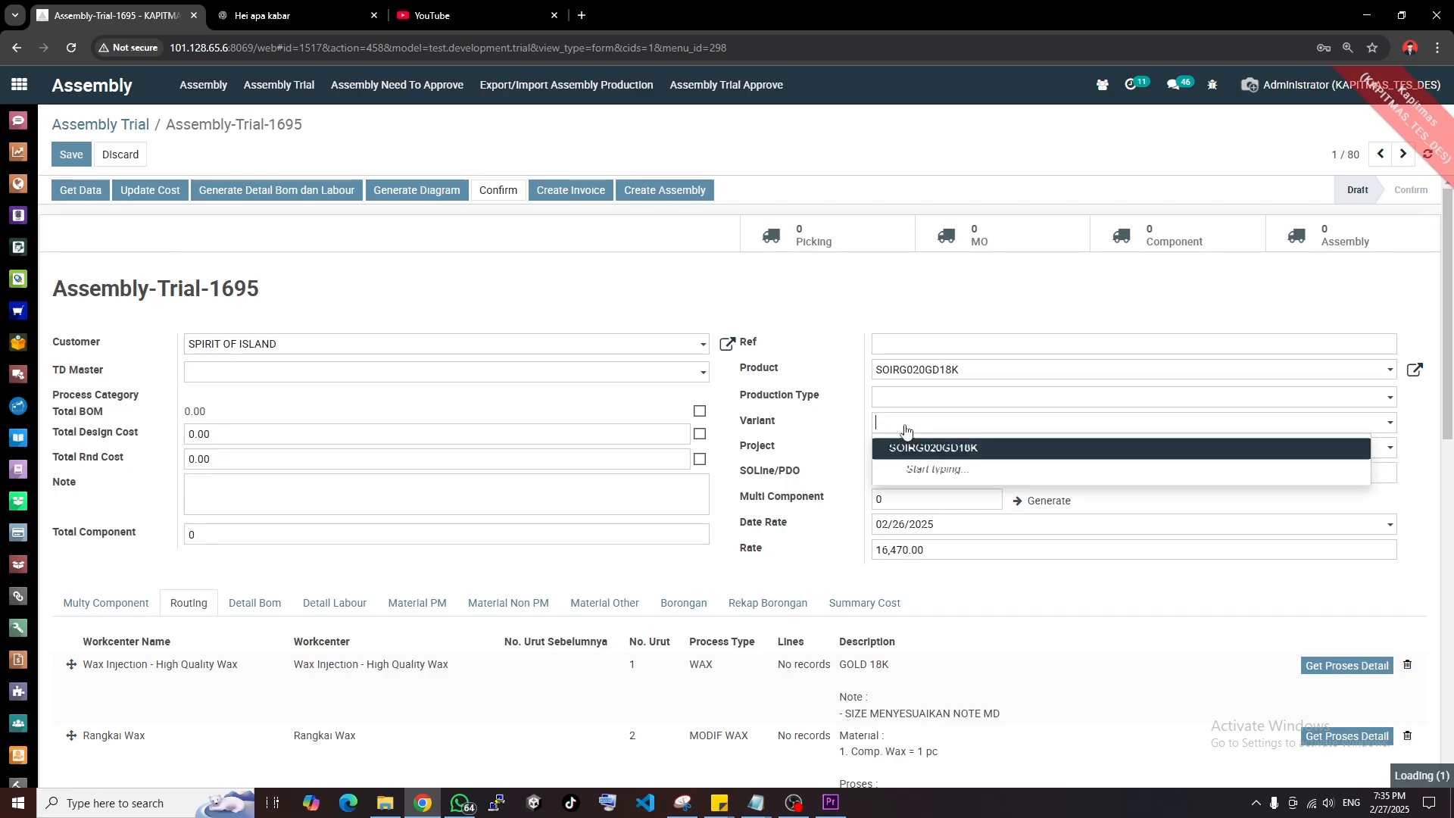
{"action": "left_click", "coordinate": [937, 453]}
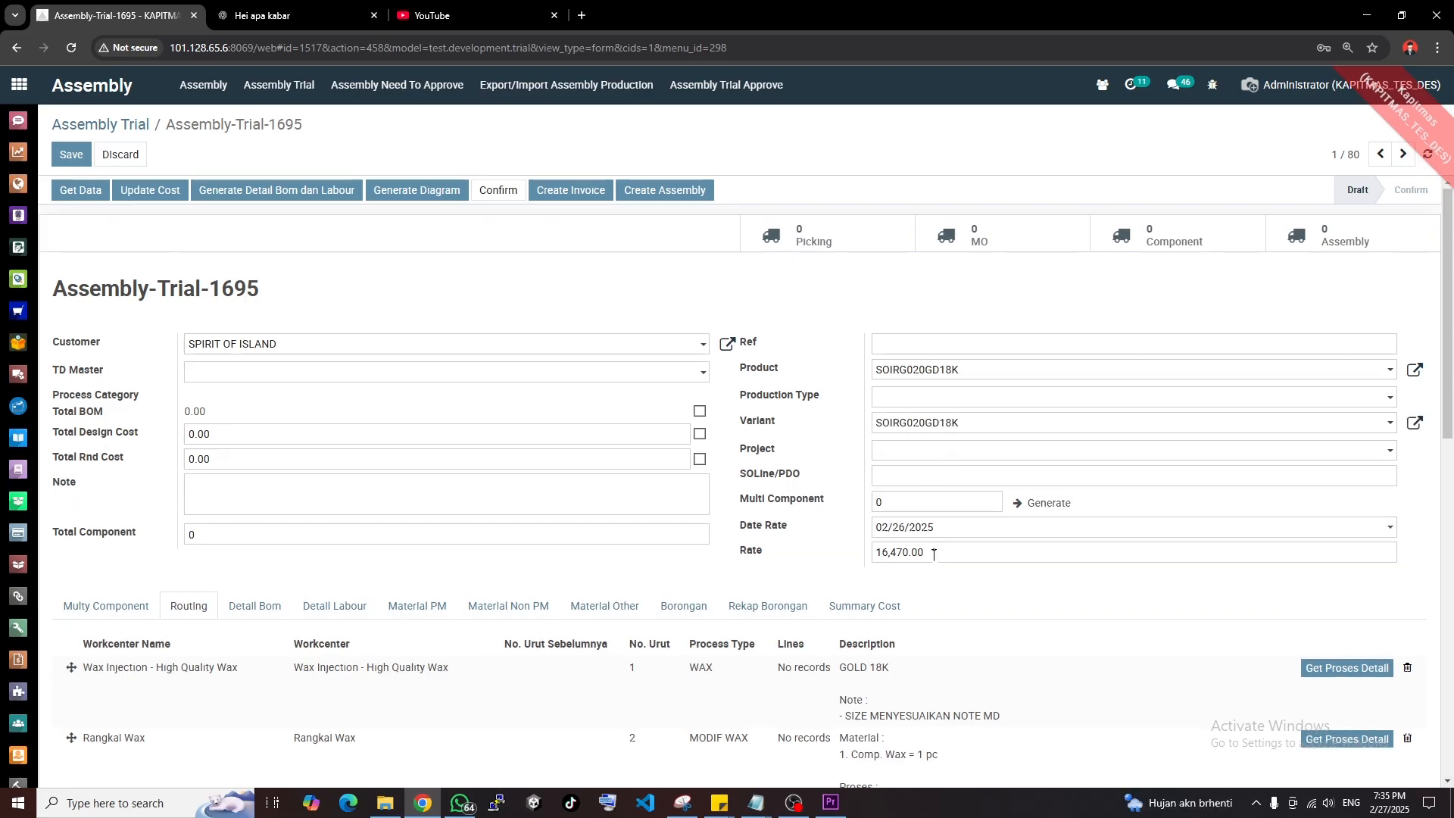
{"action": "scroll", "coordinate": [934, 553], "scroll_direction": "down", "scroll_amount": 2}
{"action": "left_click_drag", "start_coordinate": [948, 405], "coordinate": [835, 412]}
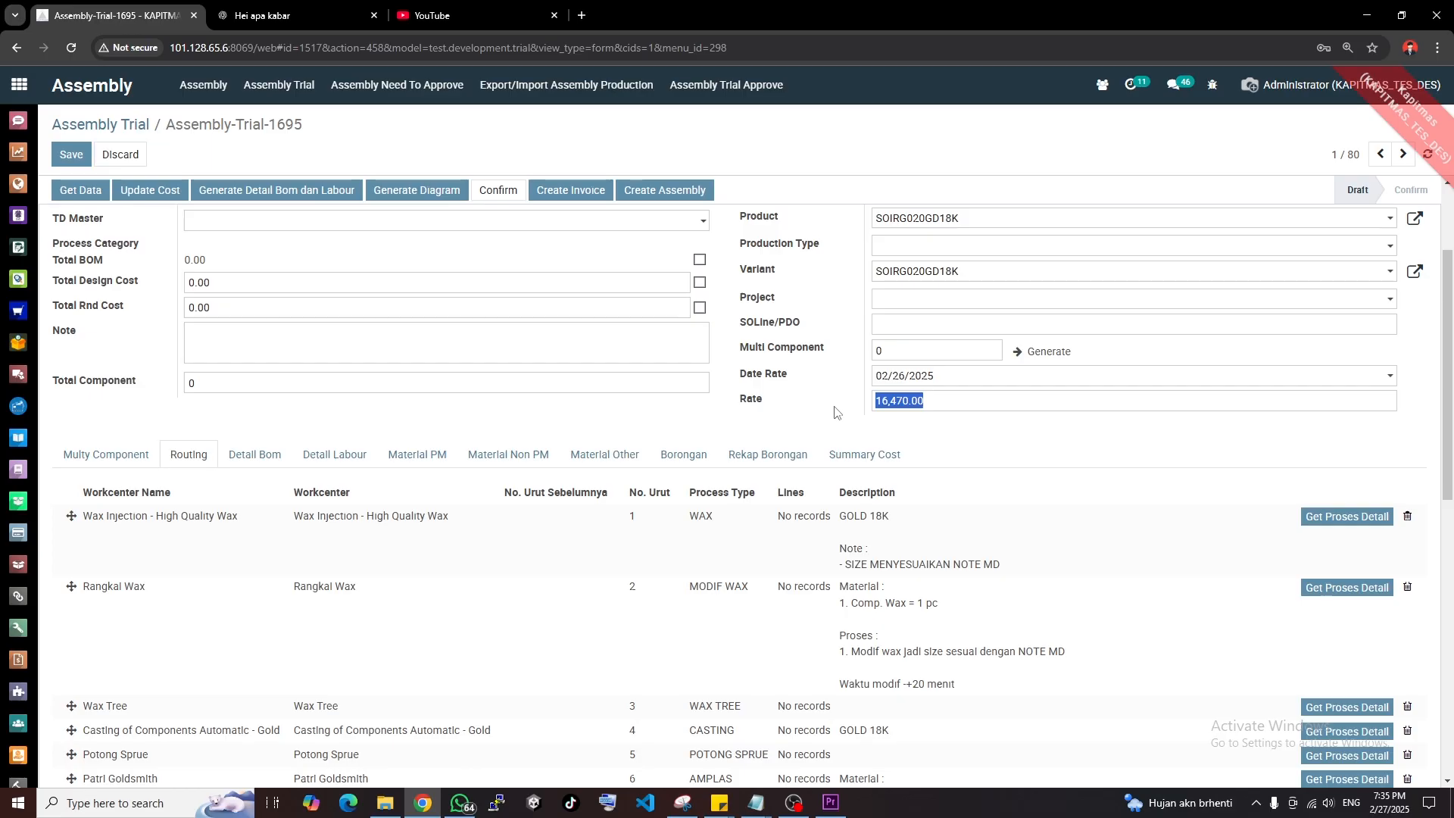
{"action": "scroll", "coordinate": [945, 453], "scroll_direction": "up", "scroll_amount": 2}
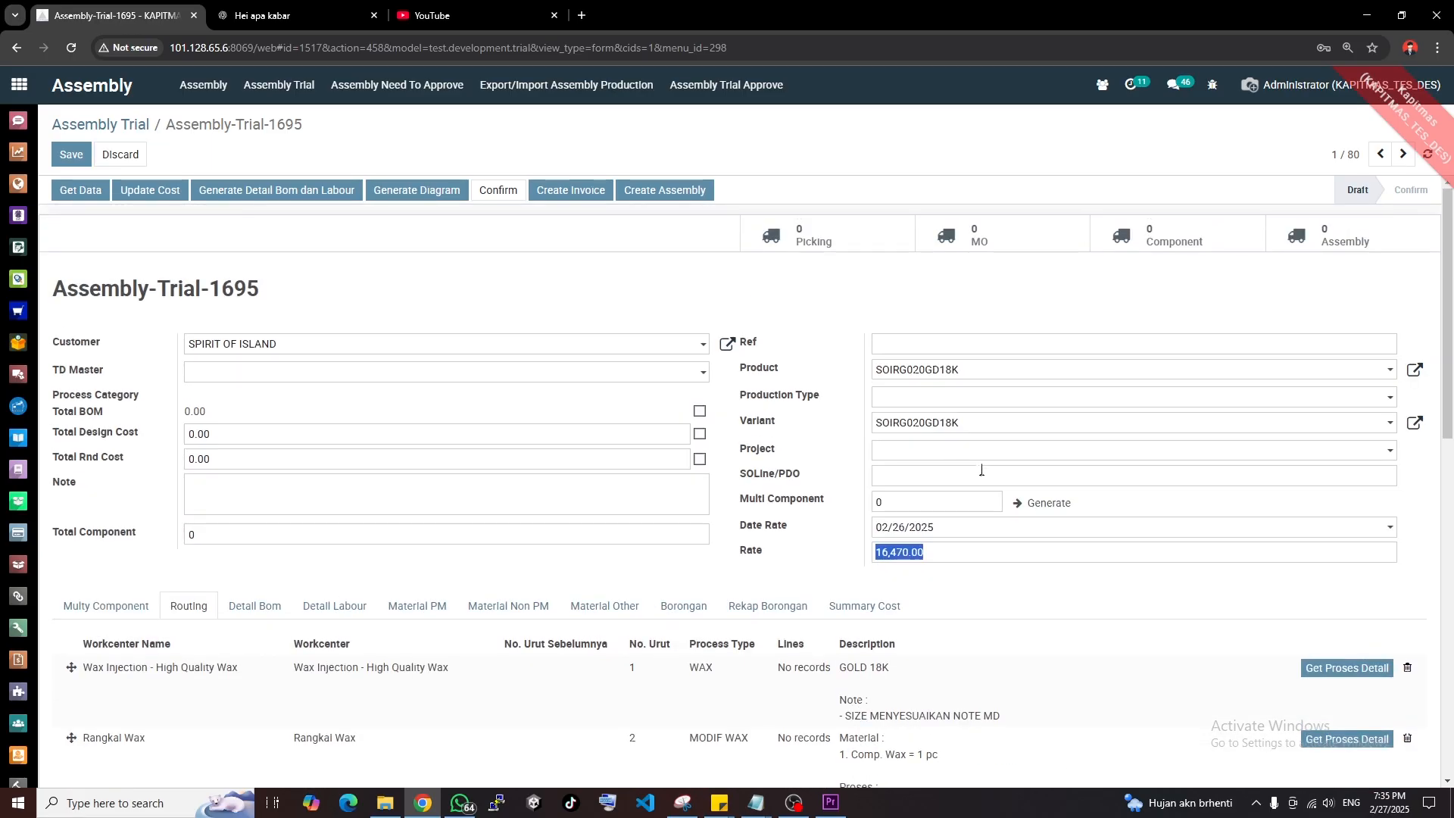
{"action": "left_click", "coordinate": [71, 154]}
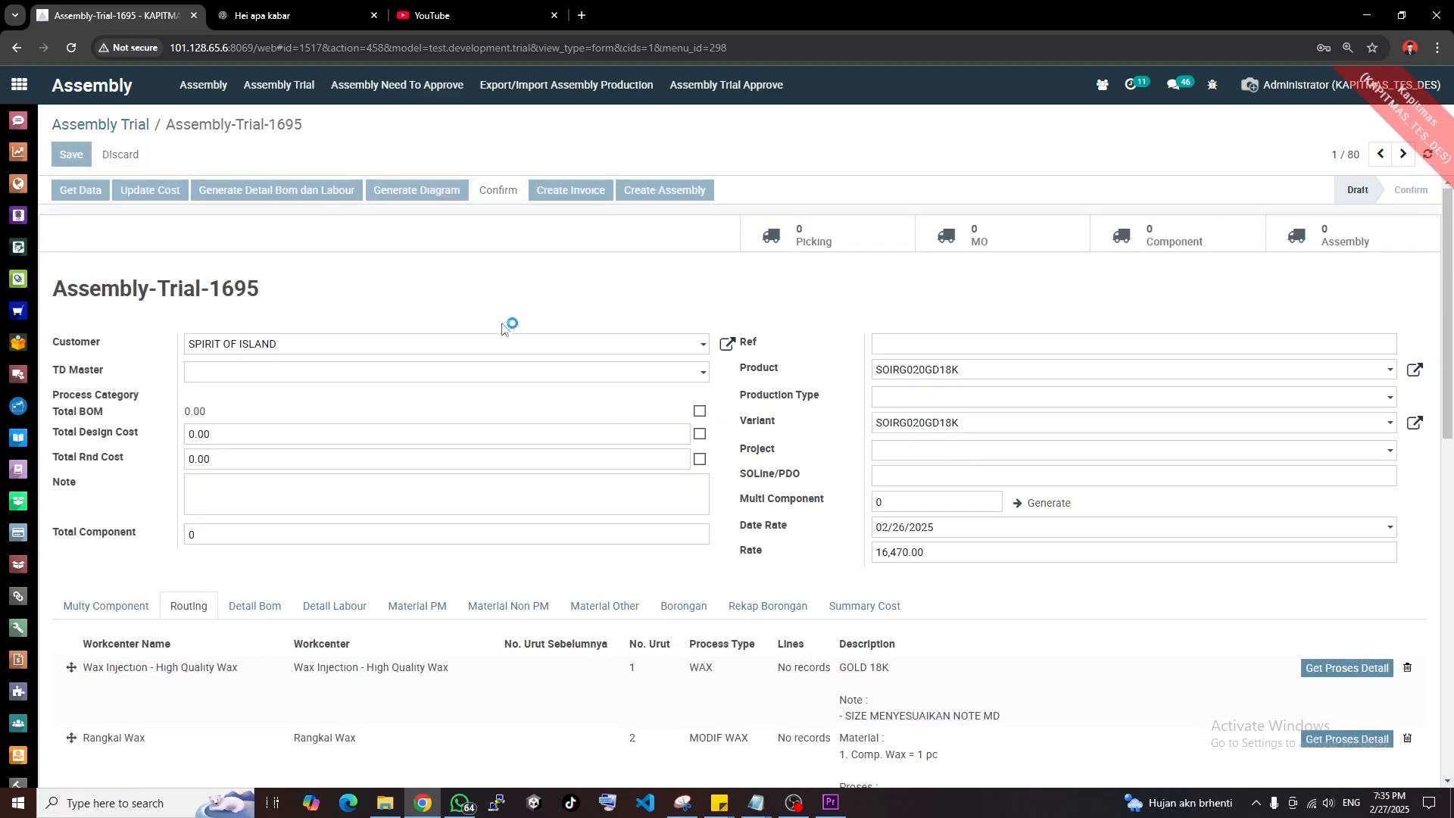
- Update the trial's costs and check the labour prices of the Wax Injection - High Quality Wax process
{"action": "left_click", "coordinate": [151, 190]}
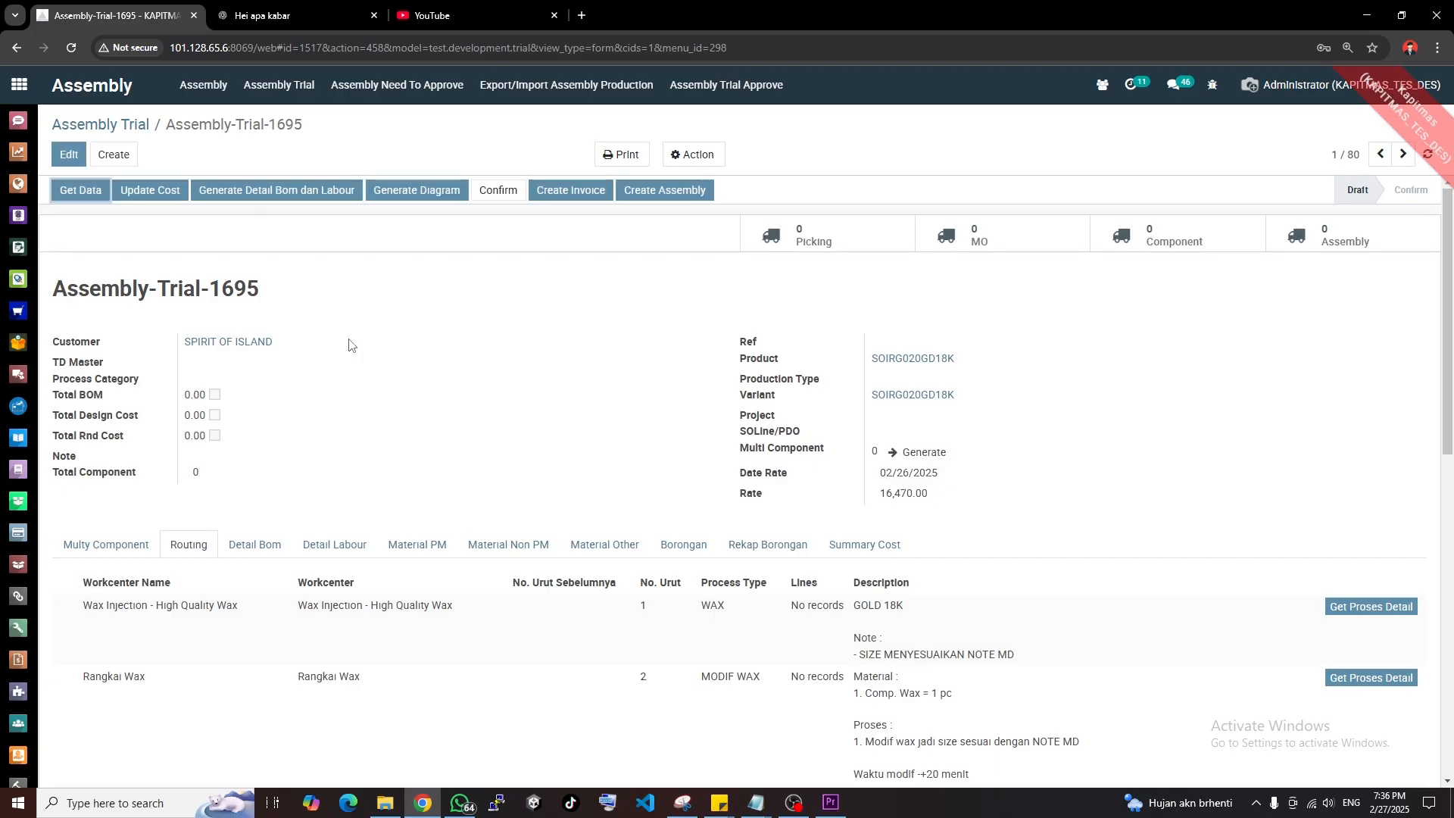
{"action": "scroll", "coordinate": [349, 346], "scroll_direction": "down", "scroll_amount": 1}
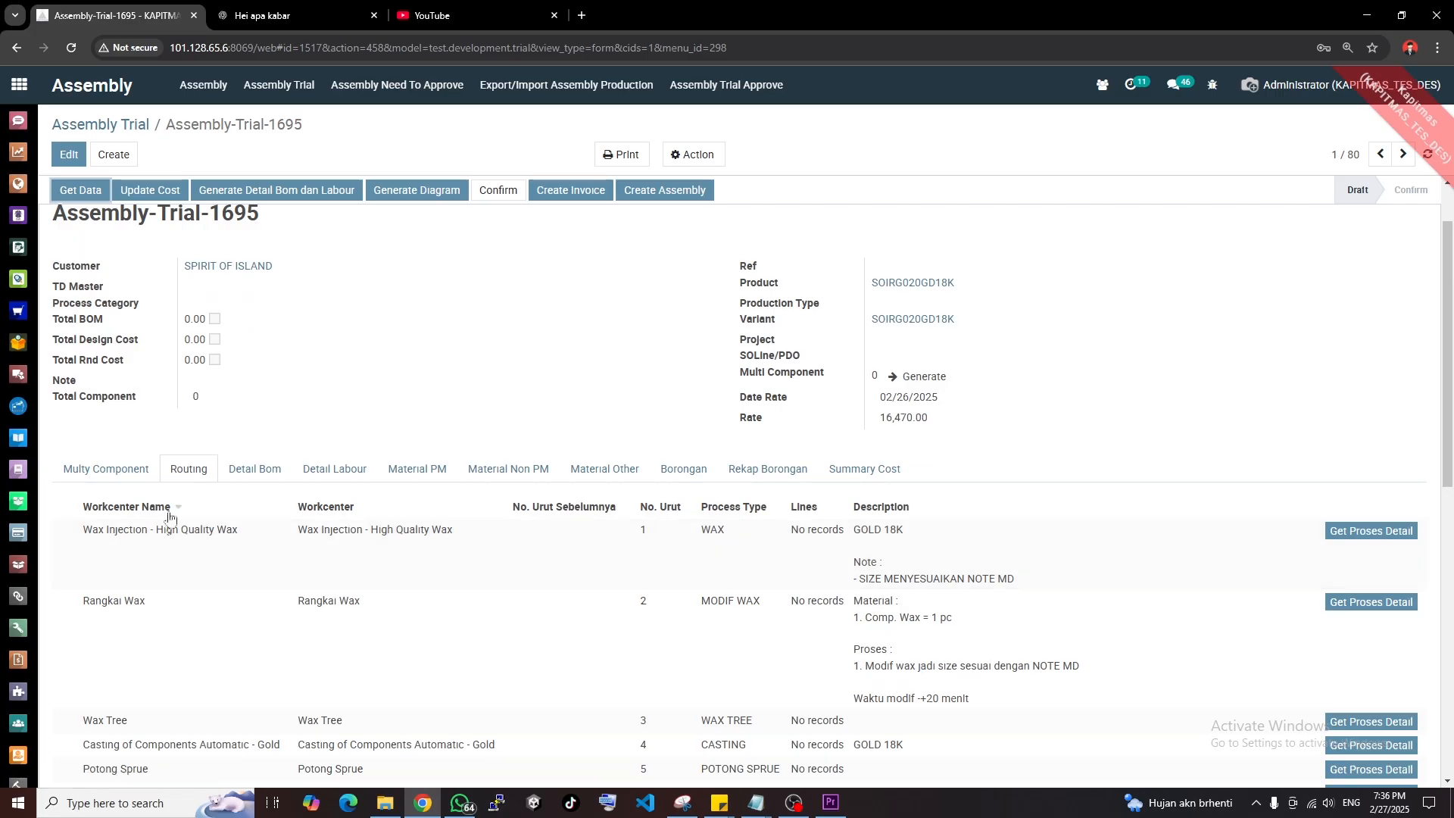
{"action": "scroll", "coordinate": [167, 534], "scroll_direction": "down", "scroll_amount": 1}
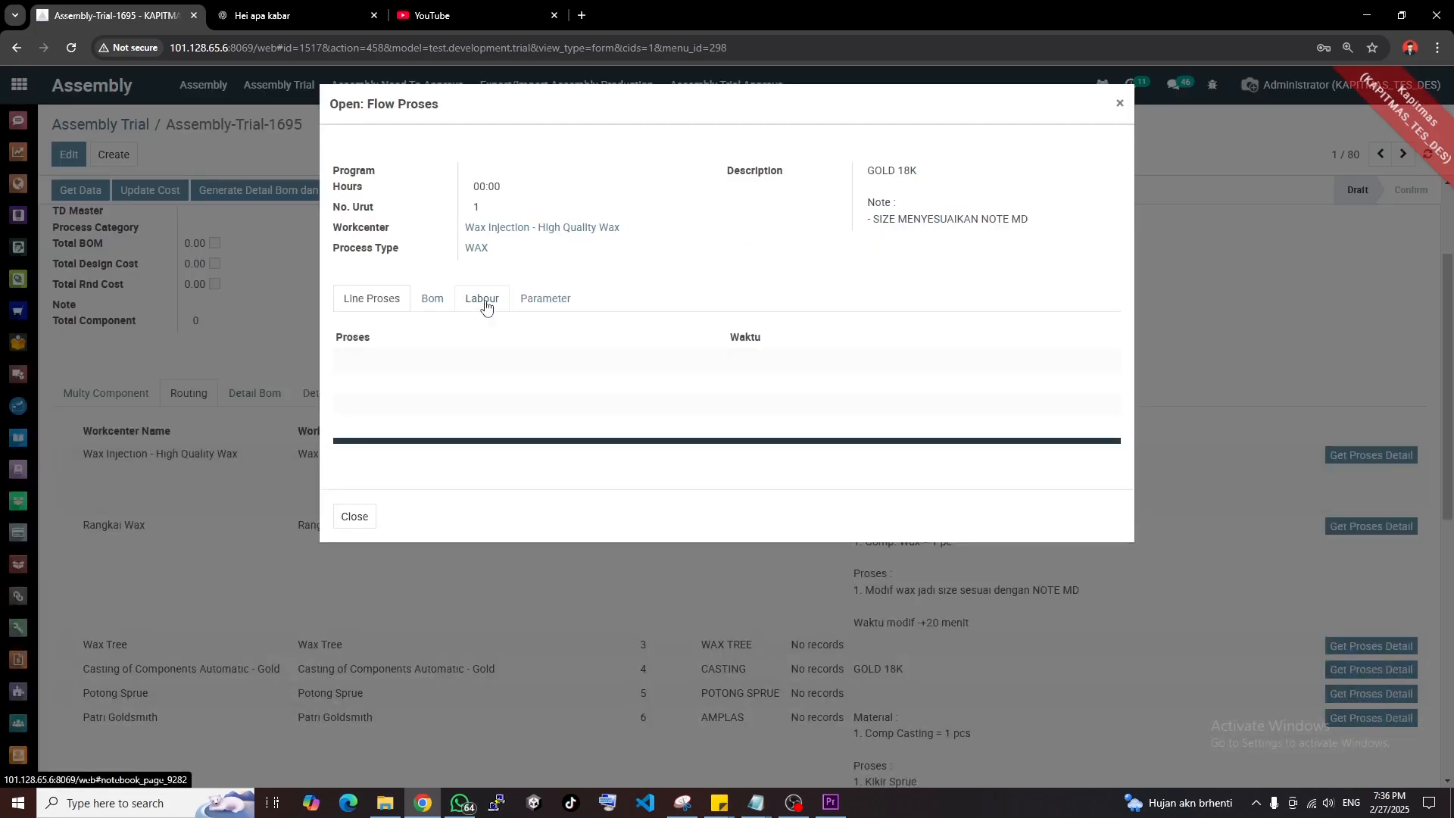
{"action": "left_click", "coordinate": [485, 305]}
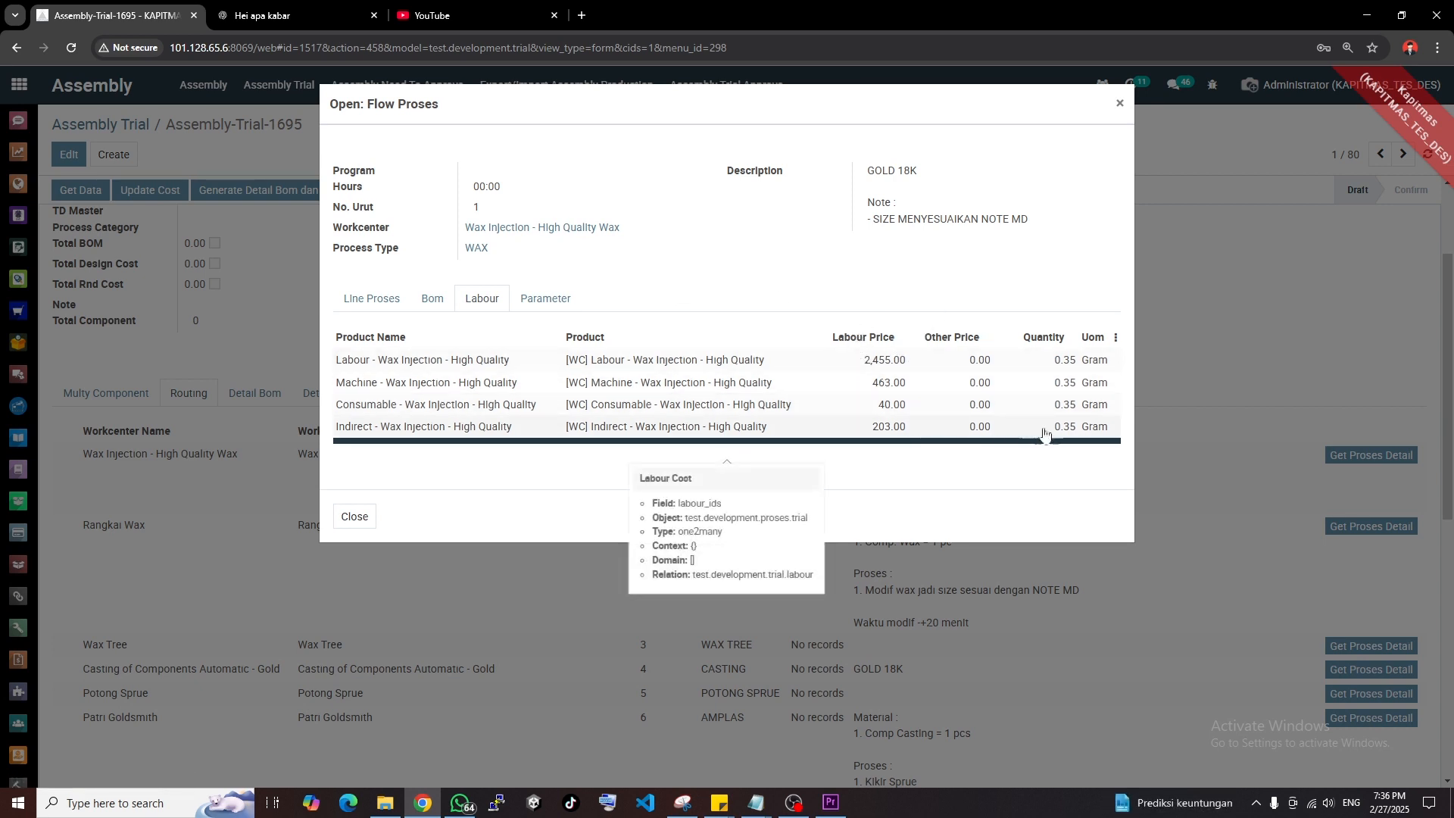
{"action": "left_click", "coordinate": [1121, 107]}
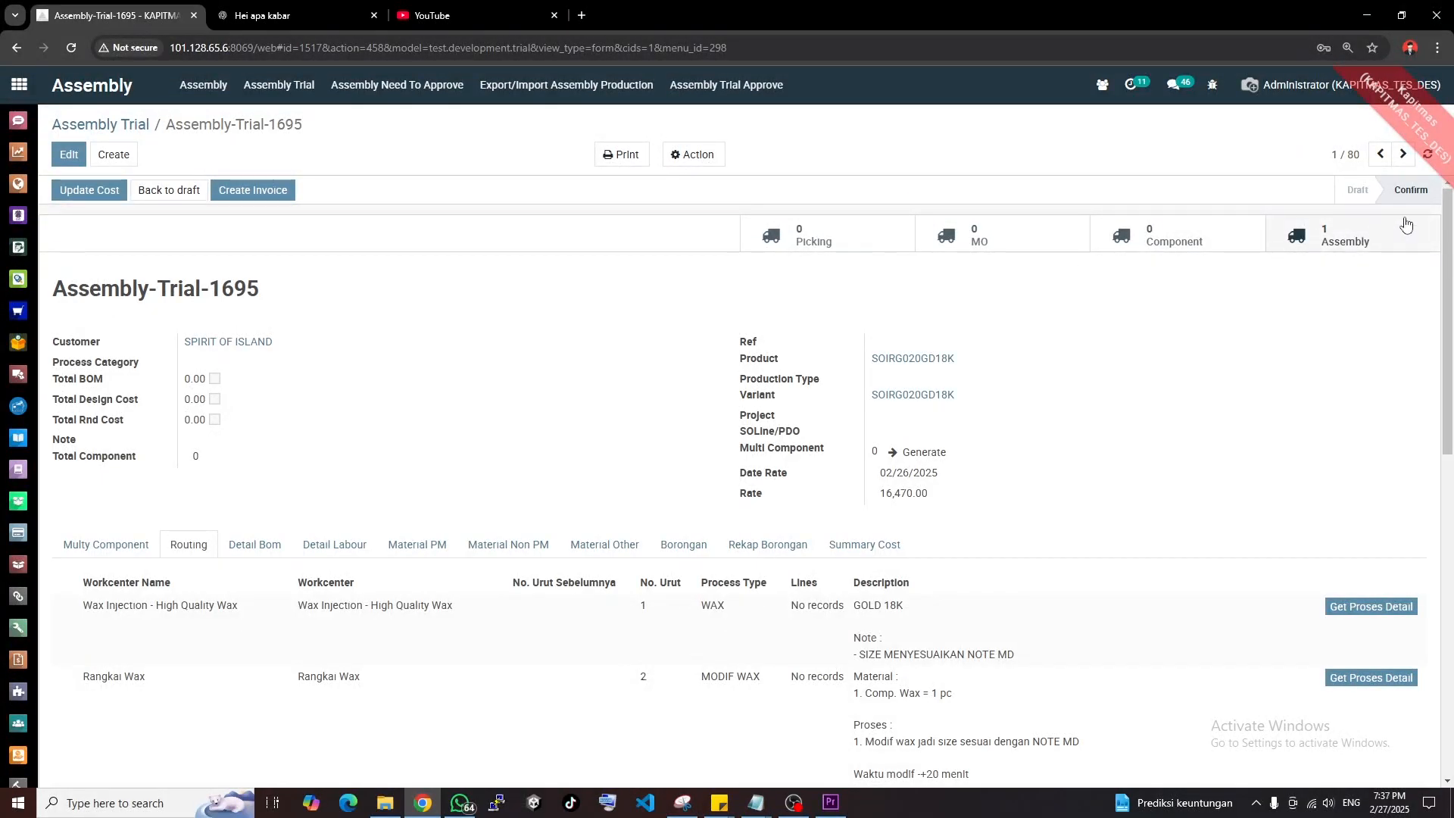
- Open Assembly-0155 from the assembly list and go to its linked bill of materials
{"action": "left_click", "coordinate": [216, 92]}
{"action": "left_click", "coordinate": [217, 121]}
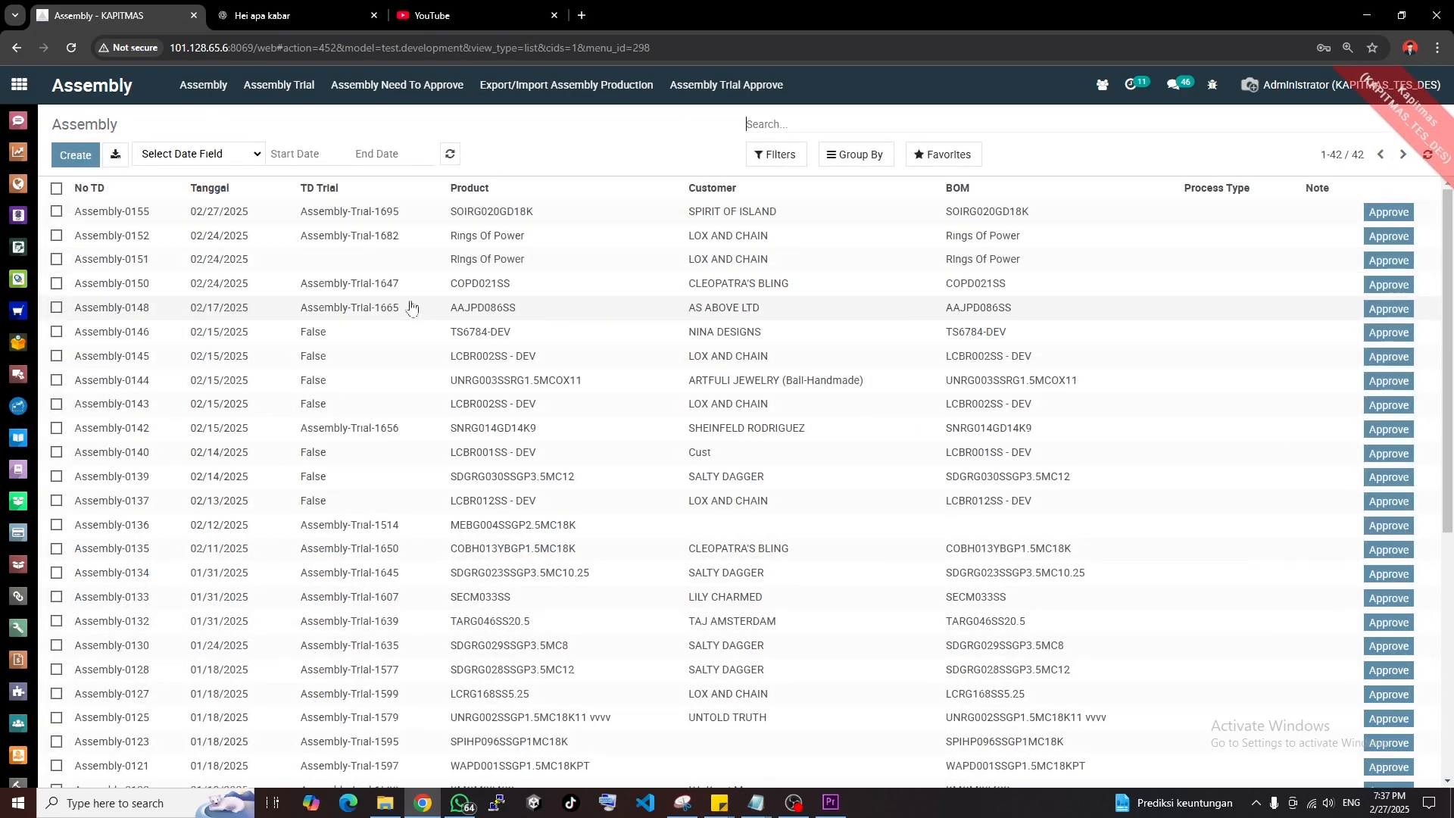
{"action": "left_click", "coordinate": [385, 218]}
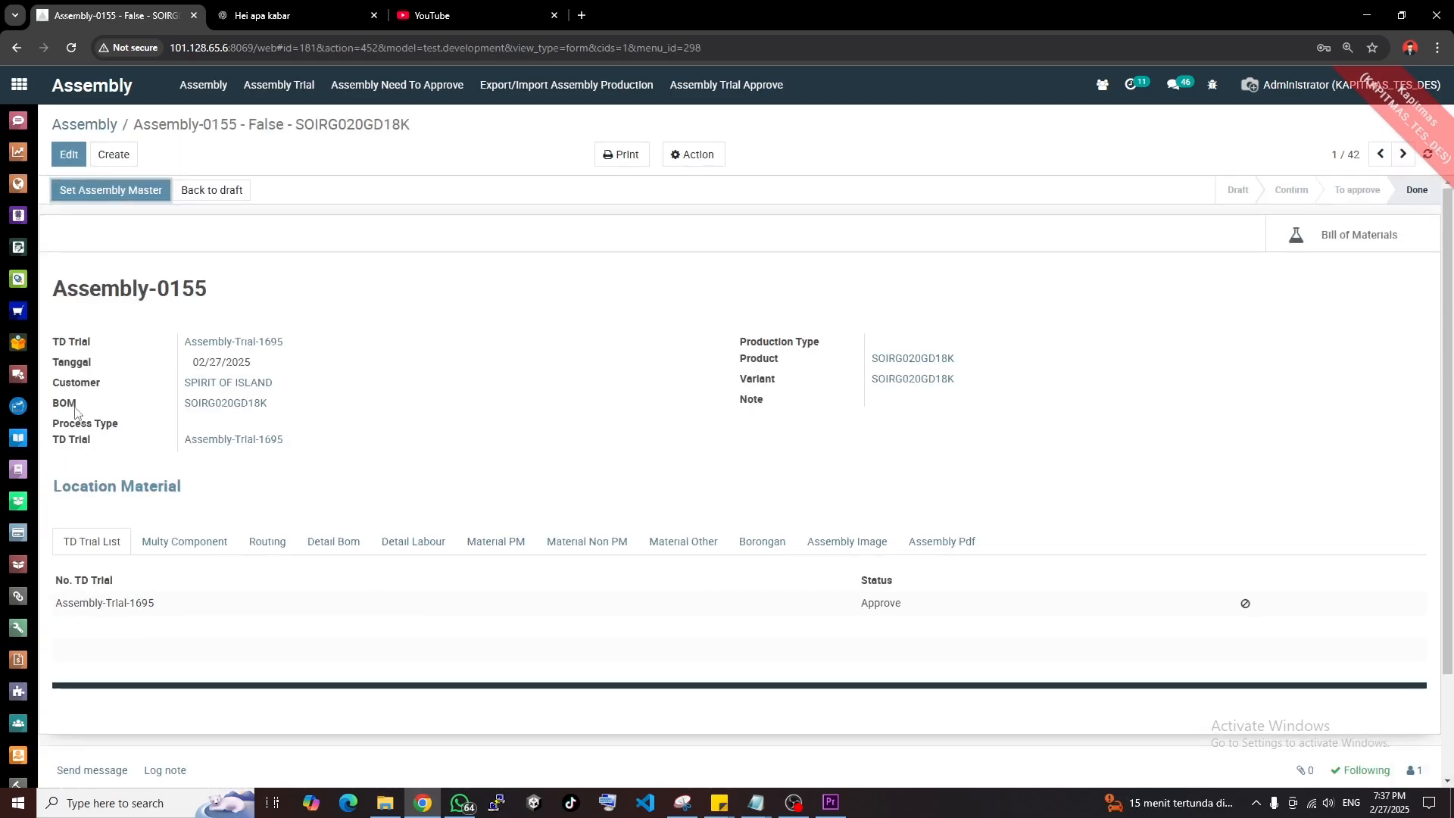
{"action": "left_click_drag", "start_coordinate": [59, 405], "coordinate": [84, 406]}
{"action": "left_click", "coordinate": [258, 415]}
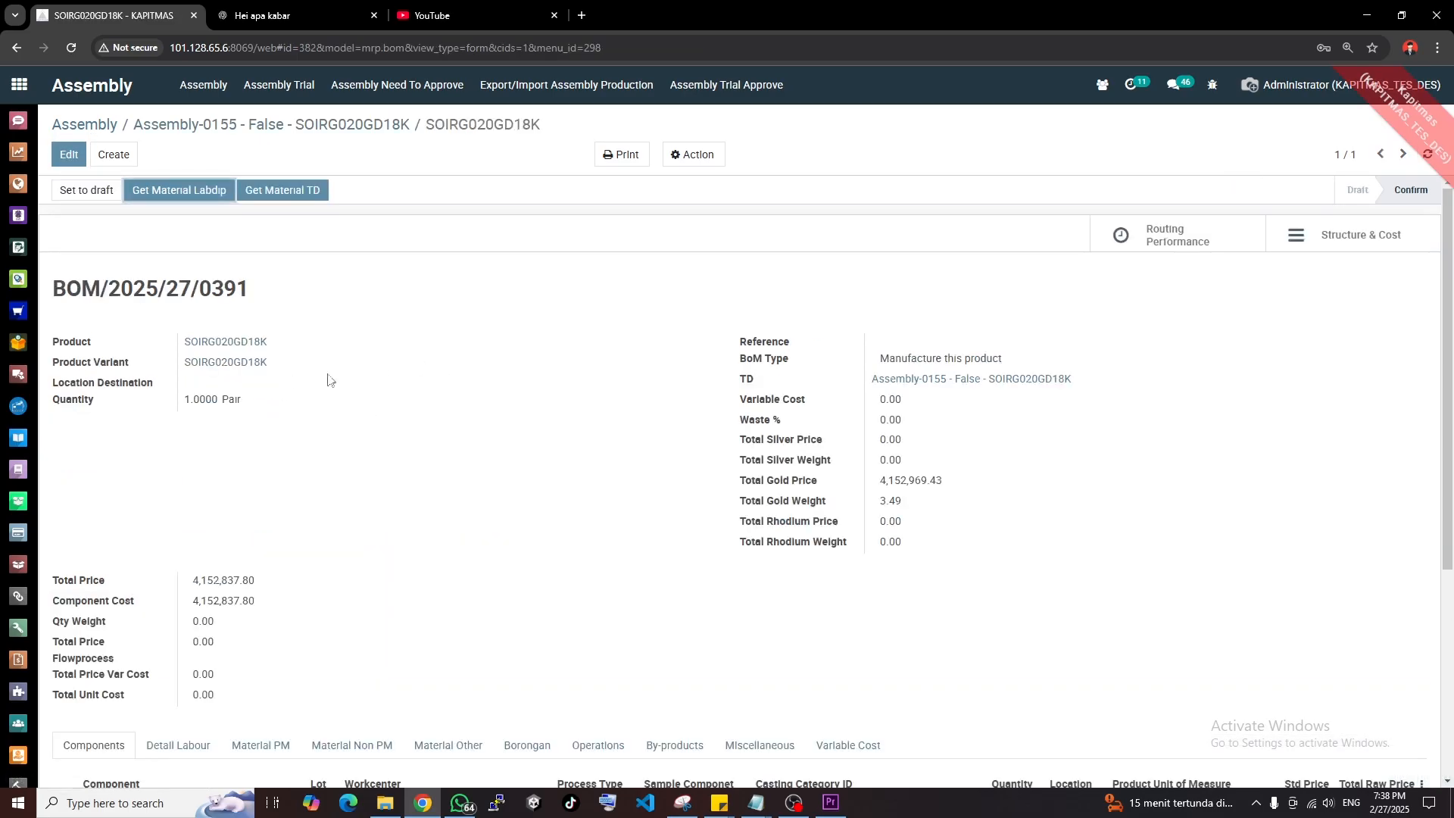
- Examine the BOM's cost totals, components, detail labour and the Material PM, Non PM and Other lists
{"action": "scroll", "coordinate": [326, 379], "scroll_direction": "down", "scroll_amount": 4}
{"action": "scroll", "coordinate": [894, 559], "scroll_direction": "up", "scroll_amount": 4}
{"action": "scroll", "coordinate": [361, 475], "scroll_direction": "down", "scroll_amount": 3}
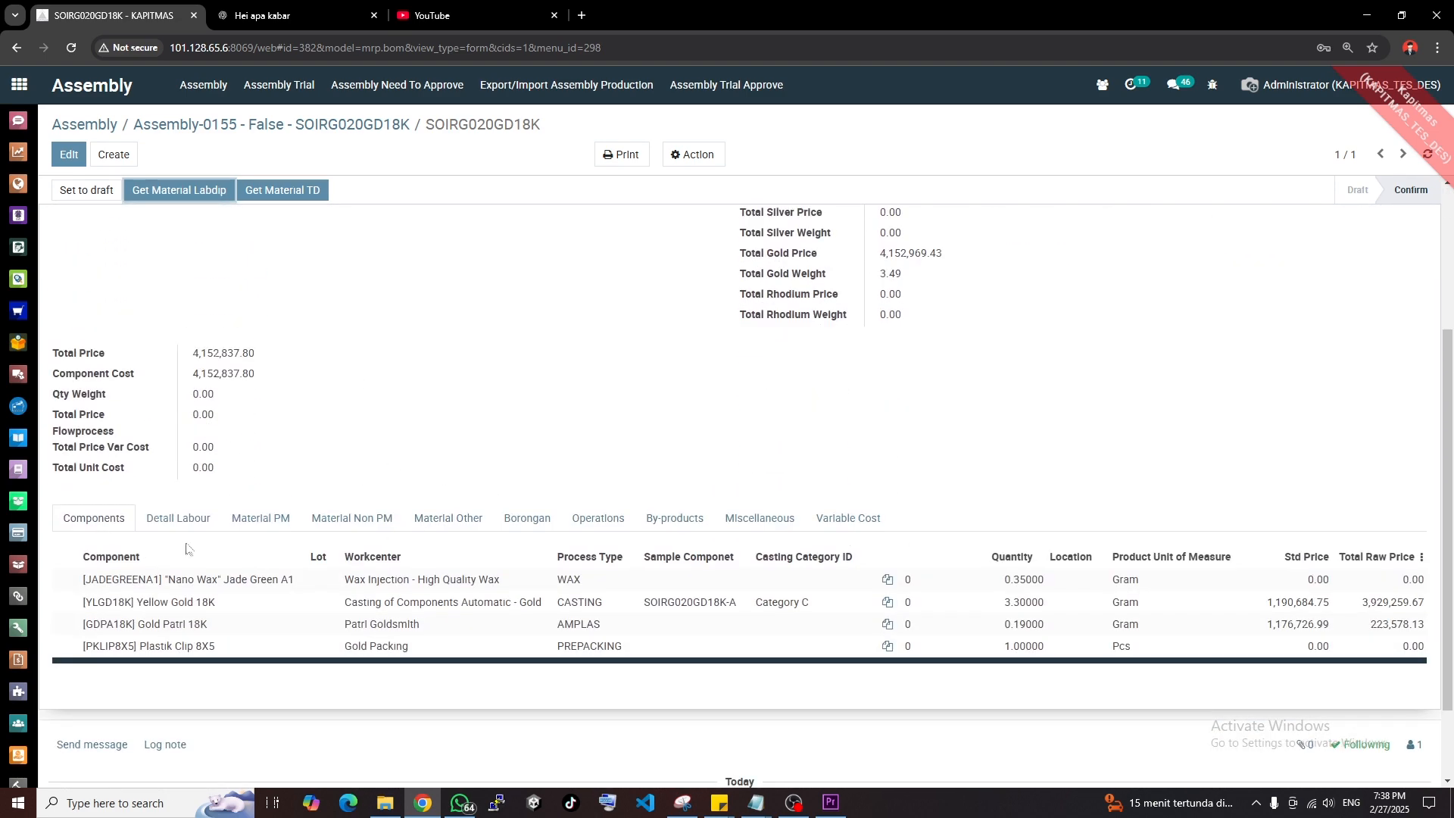
{"action": "left_click", "coordinate": [265, 526]}
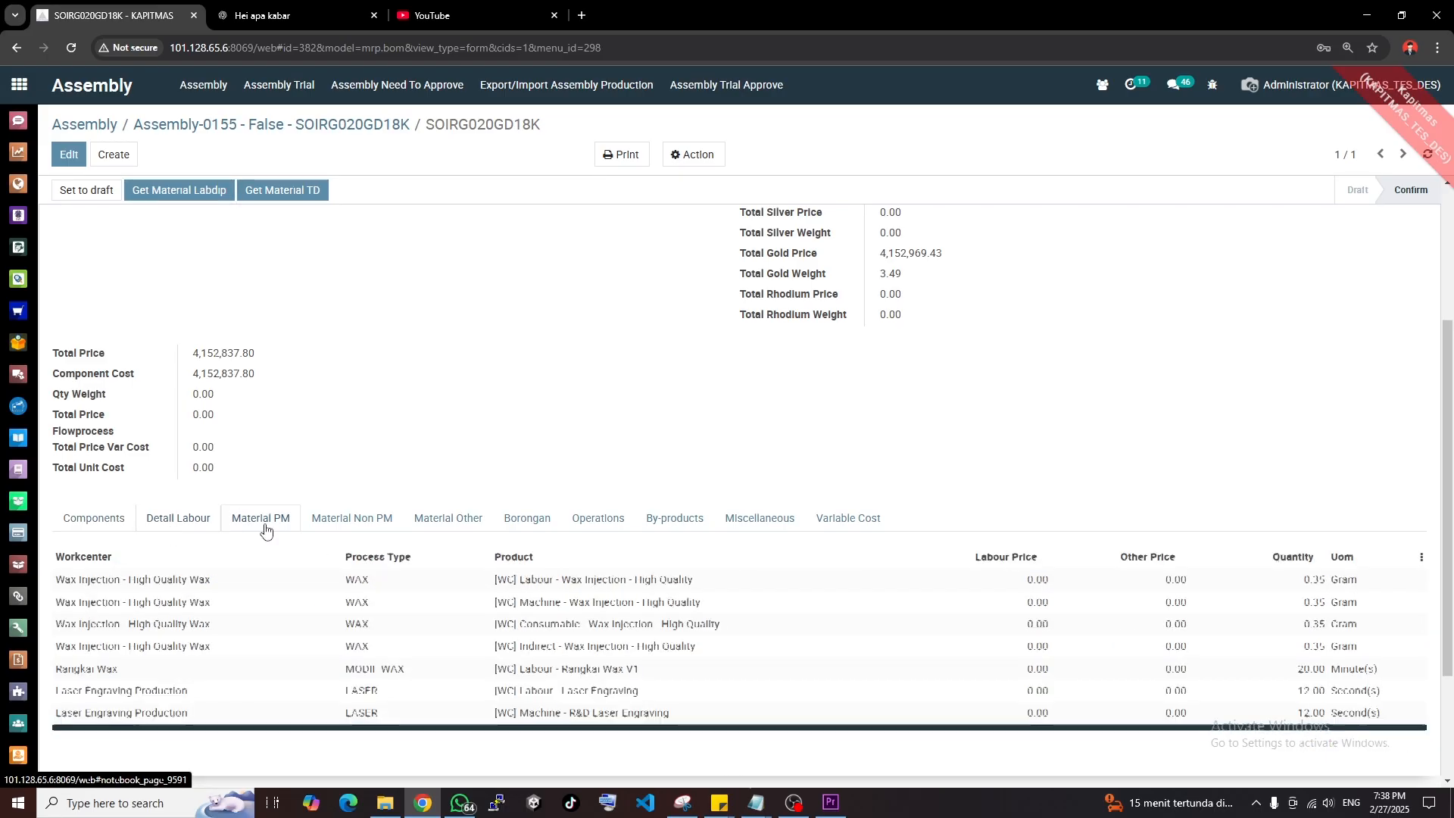
{"action": "left_click", "coordinate": [353, 520]}
{"action": "left_click", "coordinate": [442, 518]}
{"action": "left_click", "coordinate": [357, 519]}
{"action": "left_click", "coordinate": [279, 520]}
{"action": "left_click", "coordinate": [176, 523]}
{"action": "left_click", "coordinate": [125, 518]}
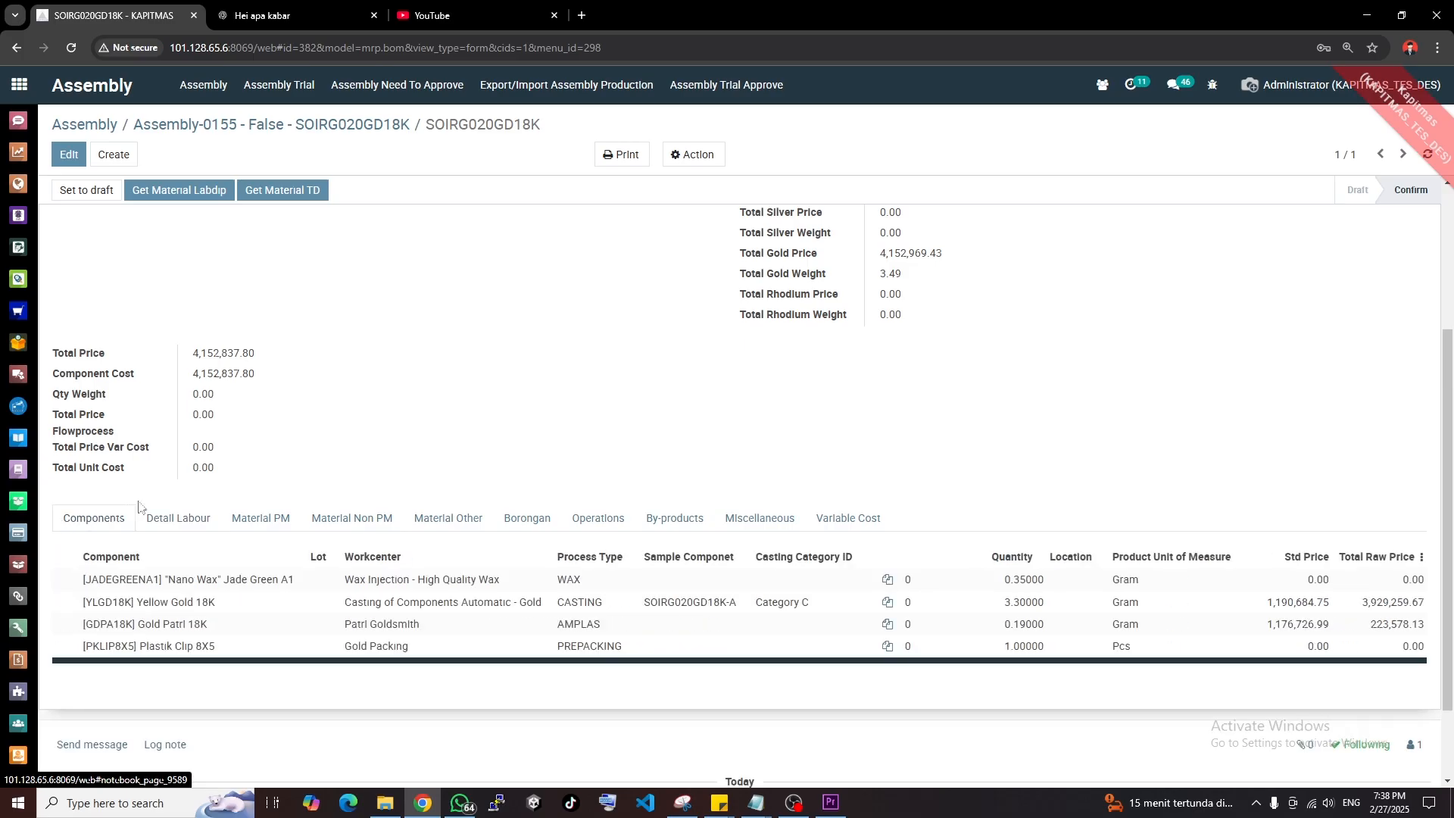
{"action": "scroll", "coordinate": [351, 446], "scroll_direction": "up", "scroll_amount": 3}
- Return to Assembly-0155, set it as an assembly master, and look for it in the master list
{"action": "left_click", "coordinate": [17, 48]}
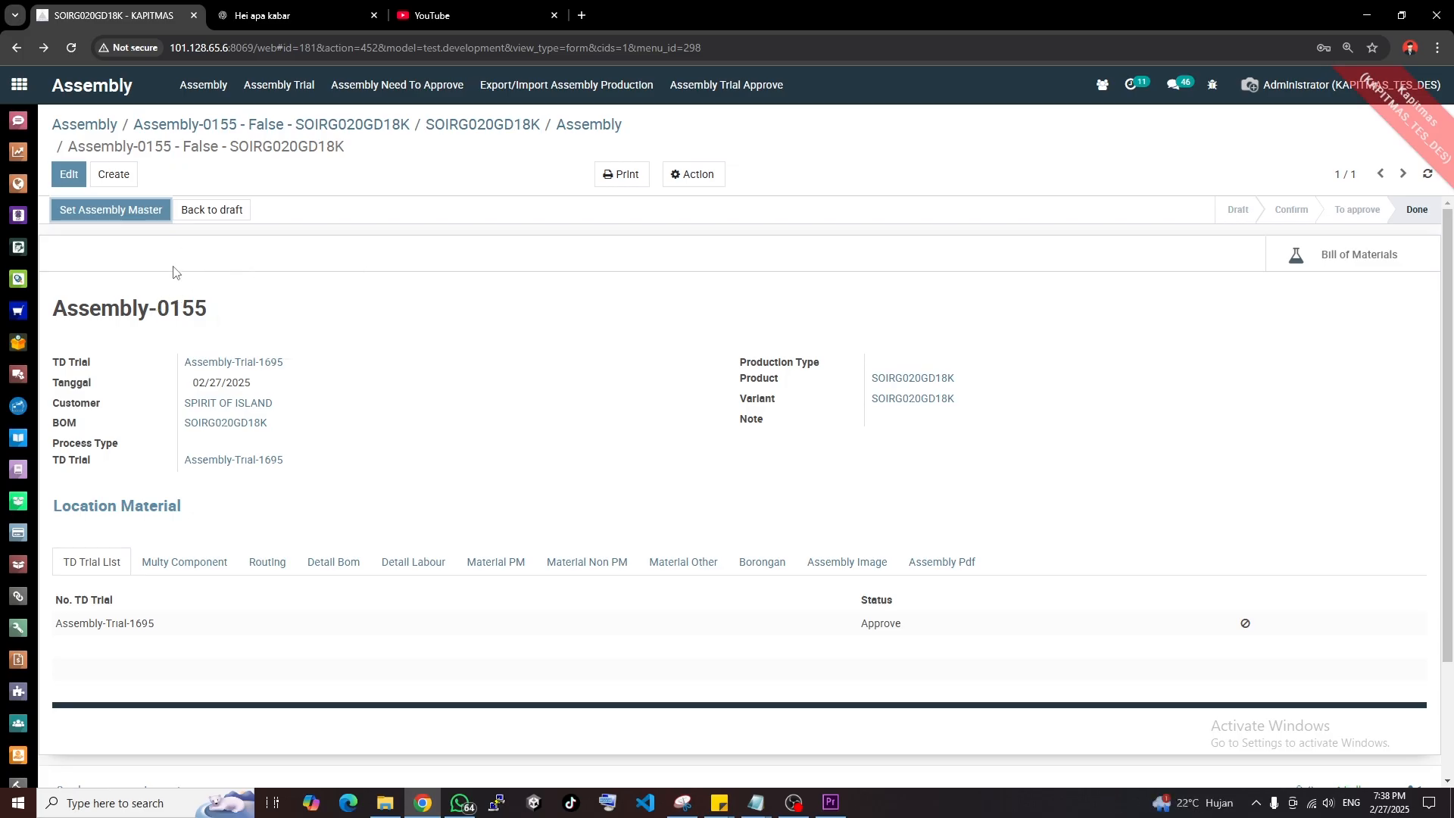
{"action": "left_click", "coordinate": [116, 209]}
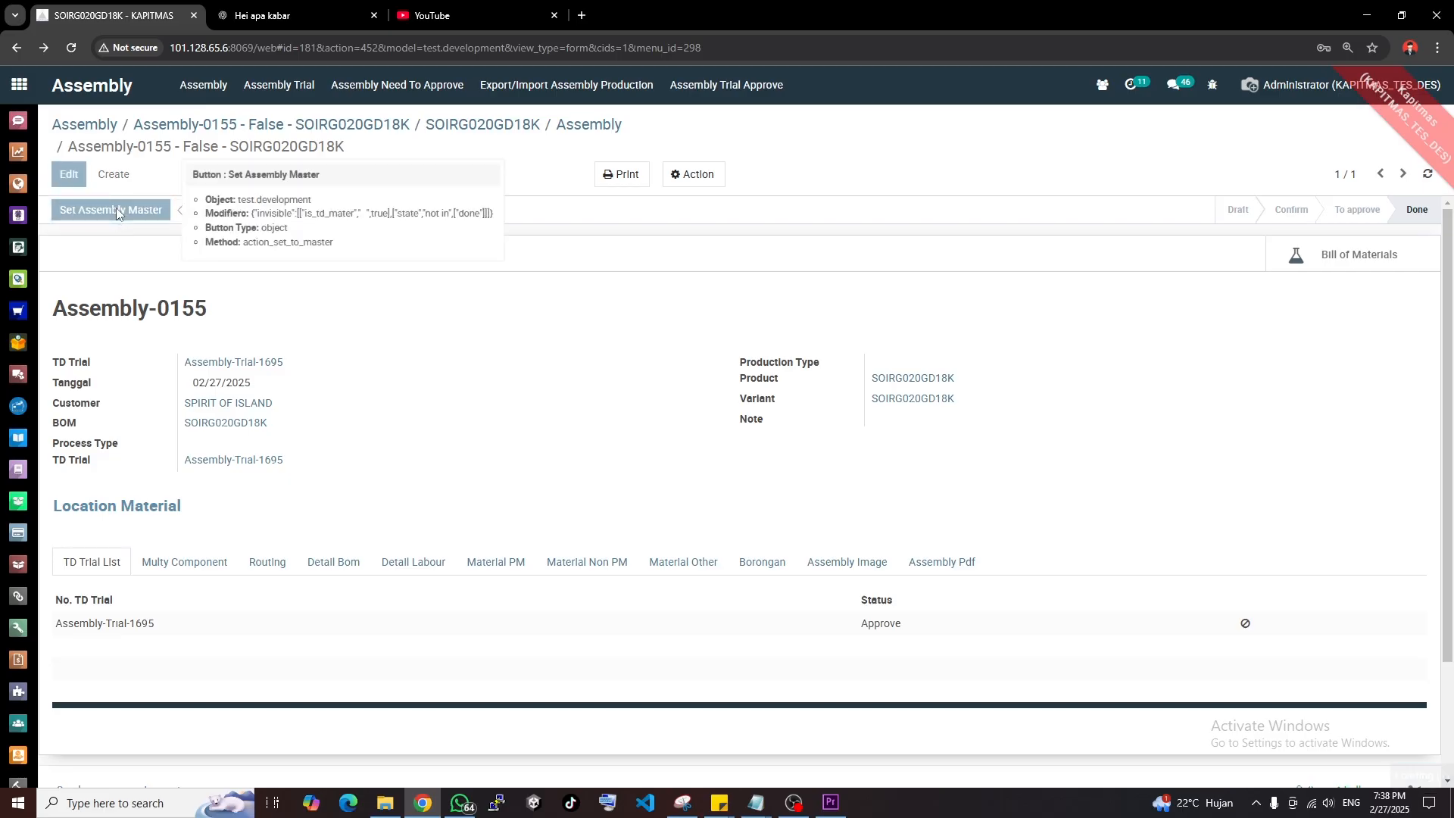
{"action": "left_click", "coordinate": [299, 87]}
{"action": "left_click", "coordinate": [291, 153]}
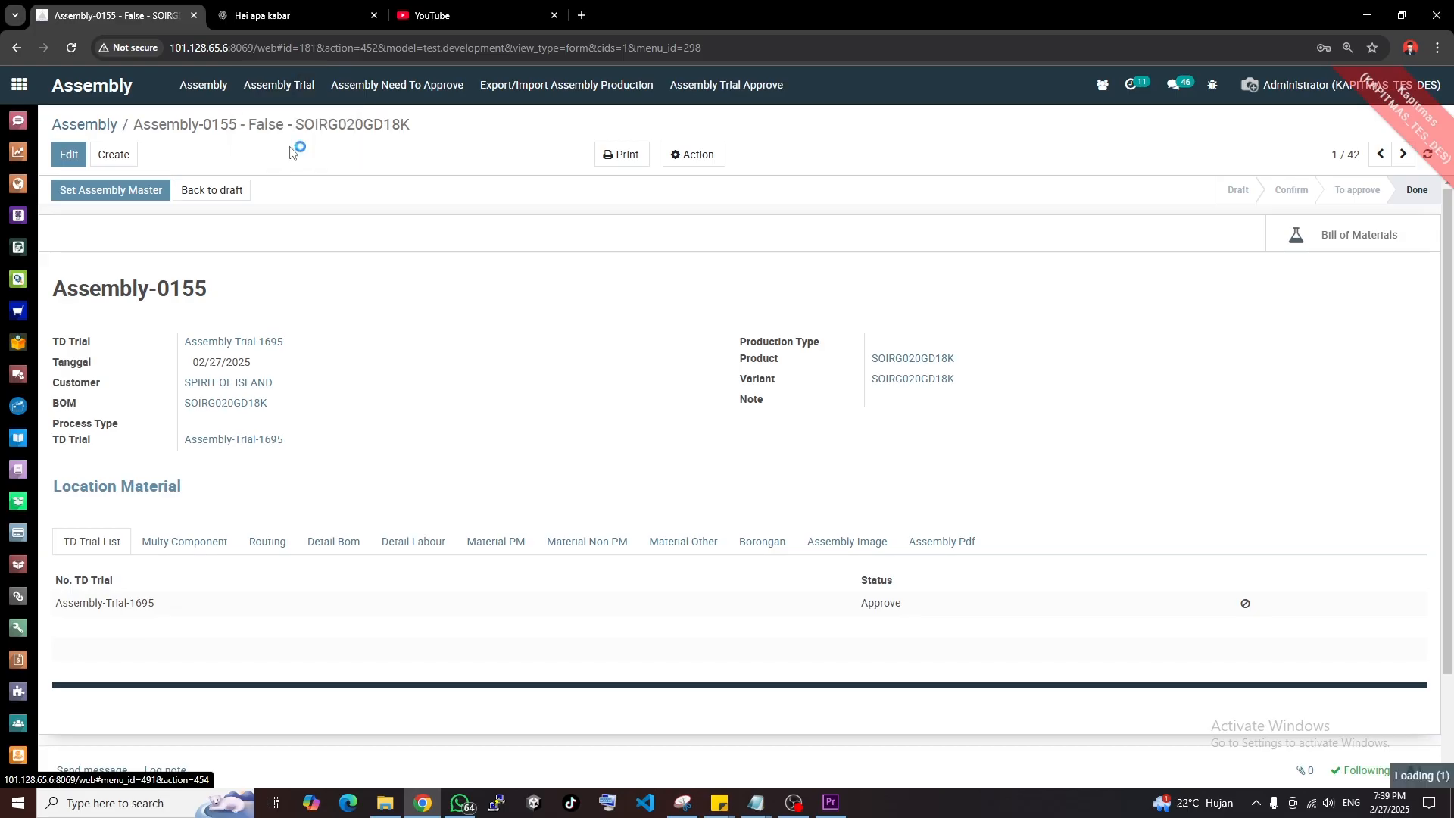
{"action": "scroll", "coordinate": [286, 488], "scroll_direction": "down", "scroll_amount": 1}
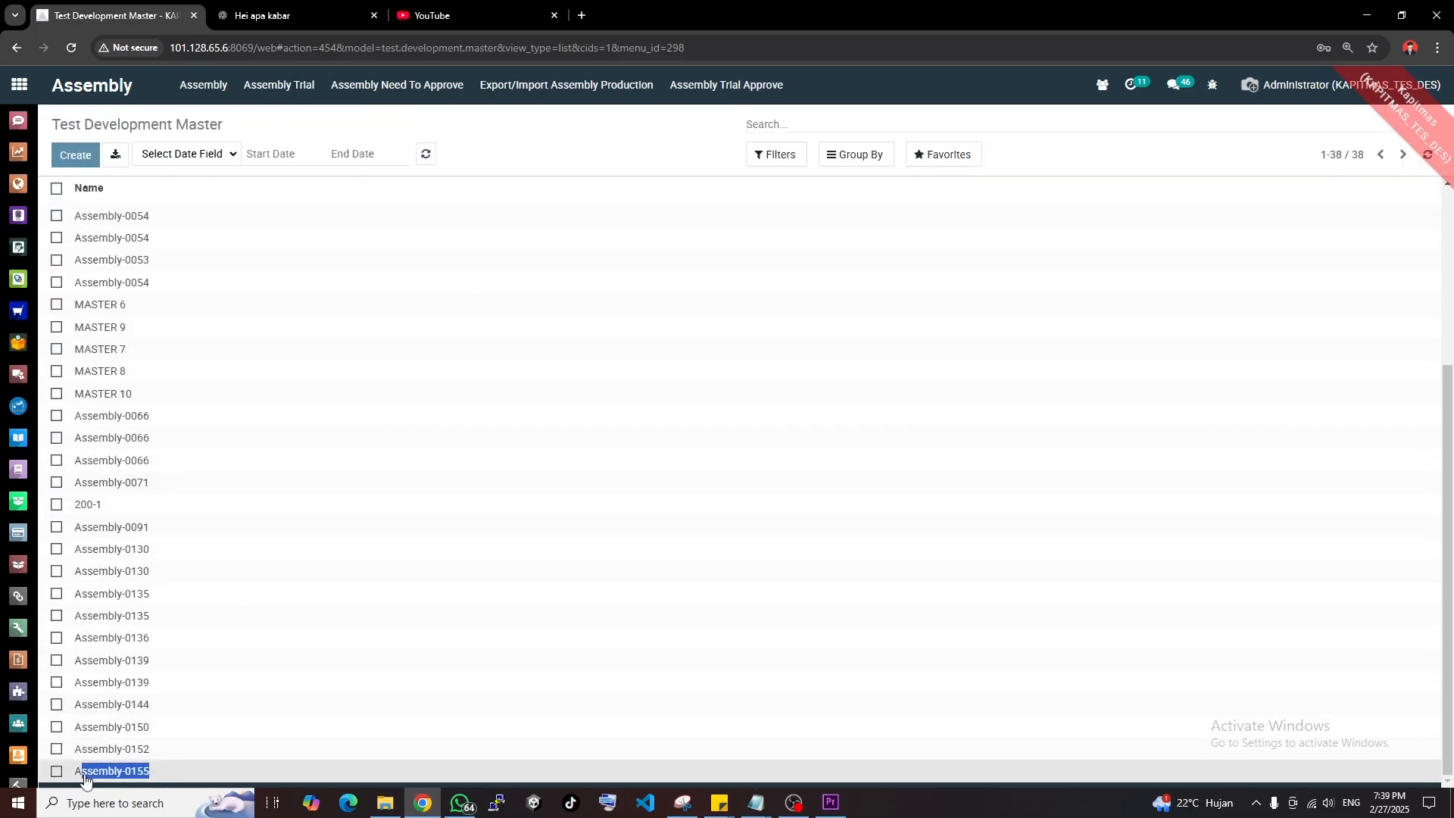
{"action": "left_click", "coordinate": [113, 770]}
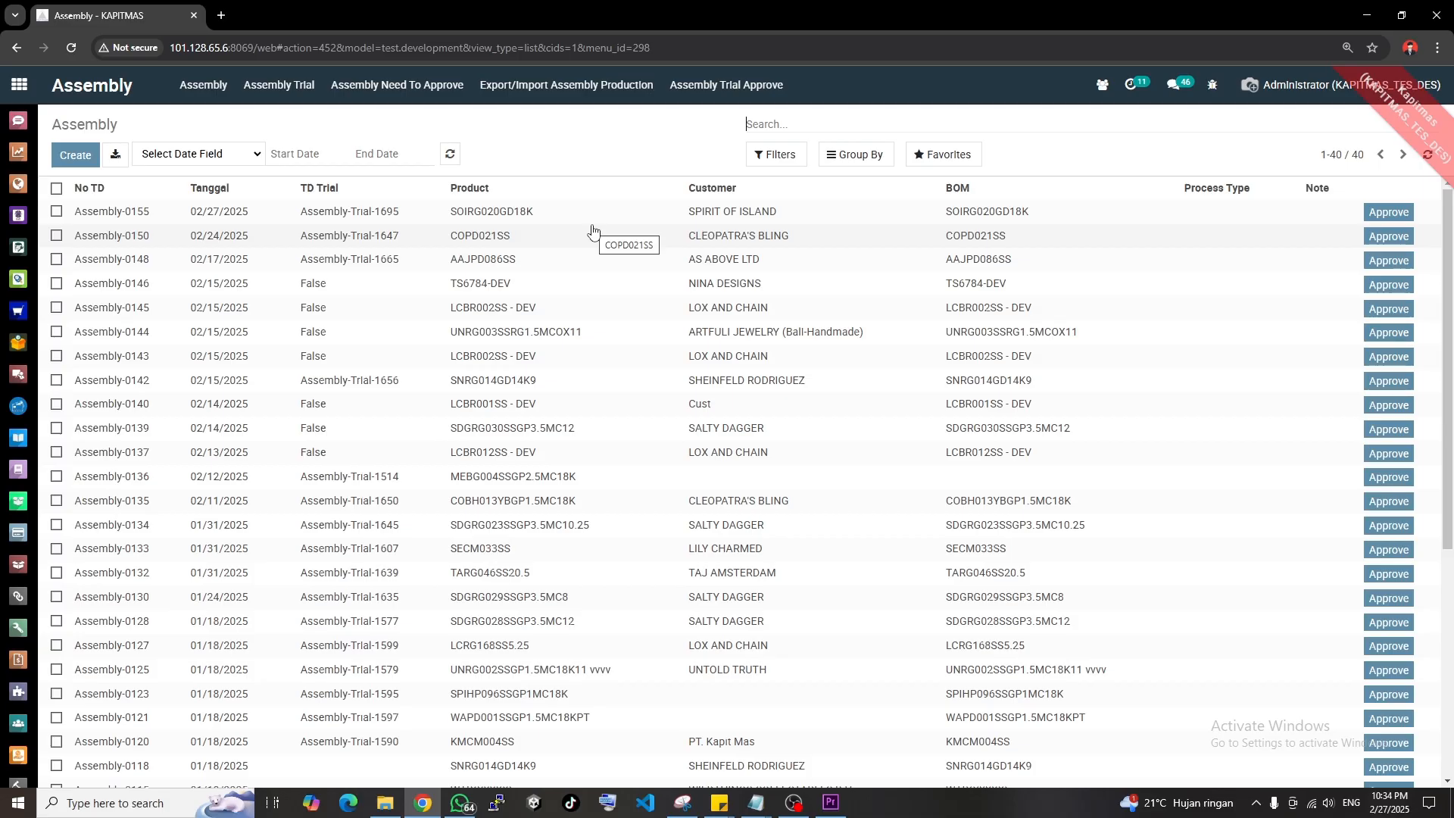
- Create a new assembly trial with LOX AND CHAIN as the customer
{"action": "left_click", "coordinate": [279, 85]}
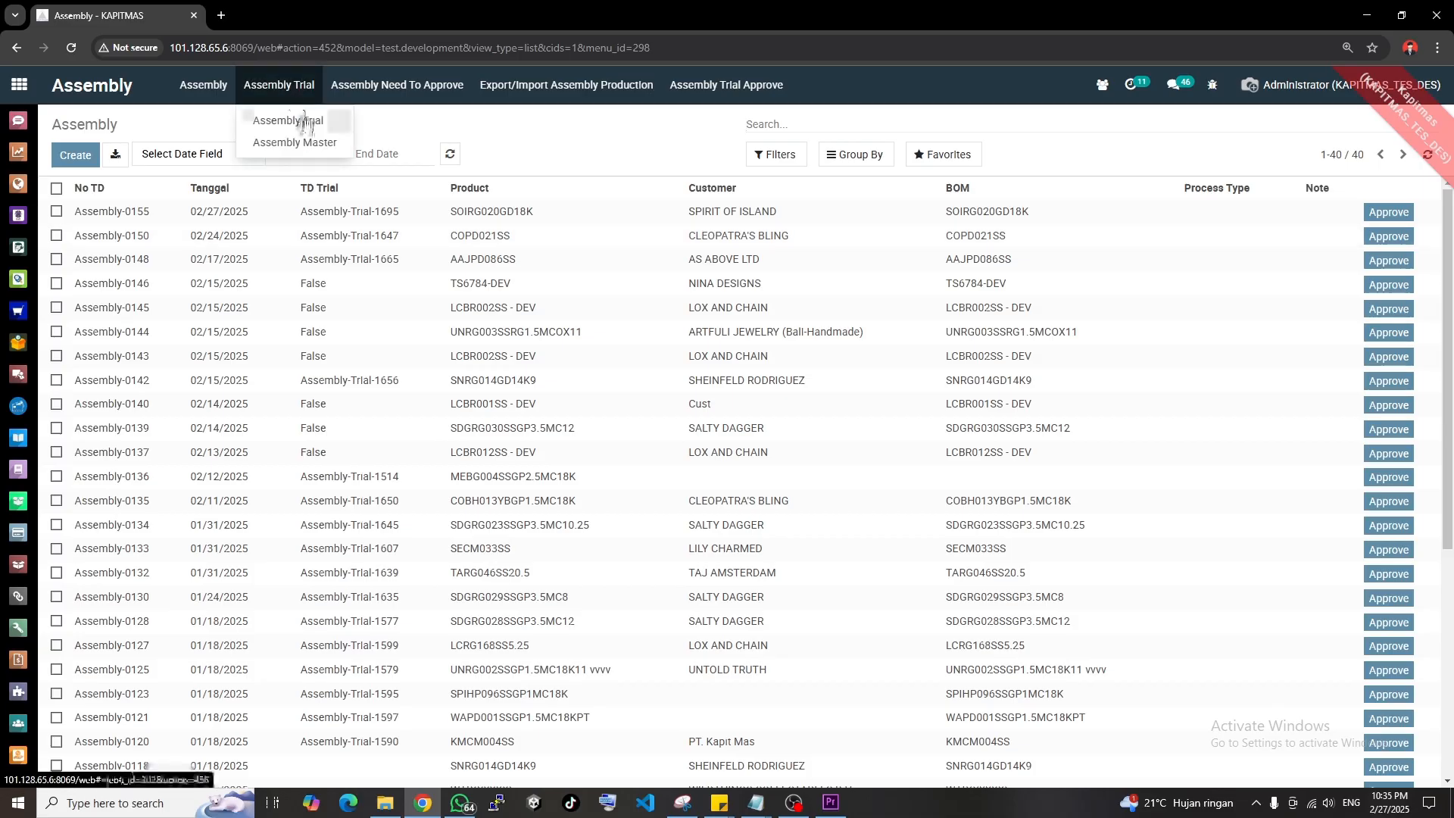
{"action": "left_click", "coordinate": [306, 122]}
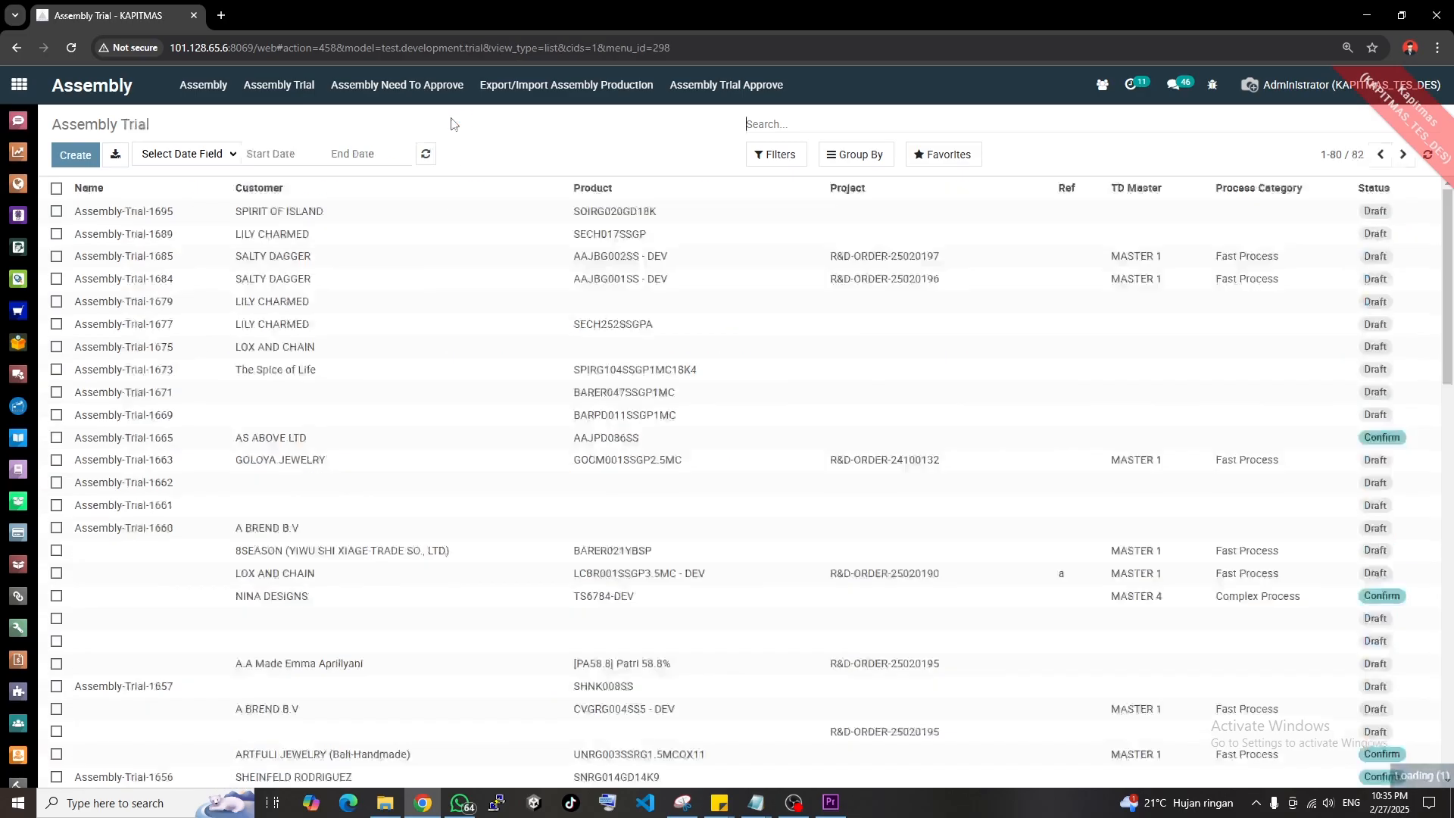
{"action": "left_click", "coordinate": [96, 151]}
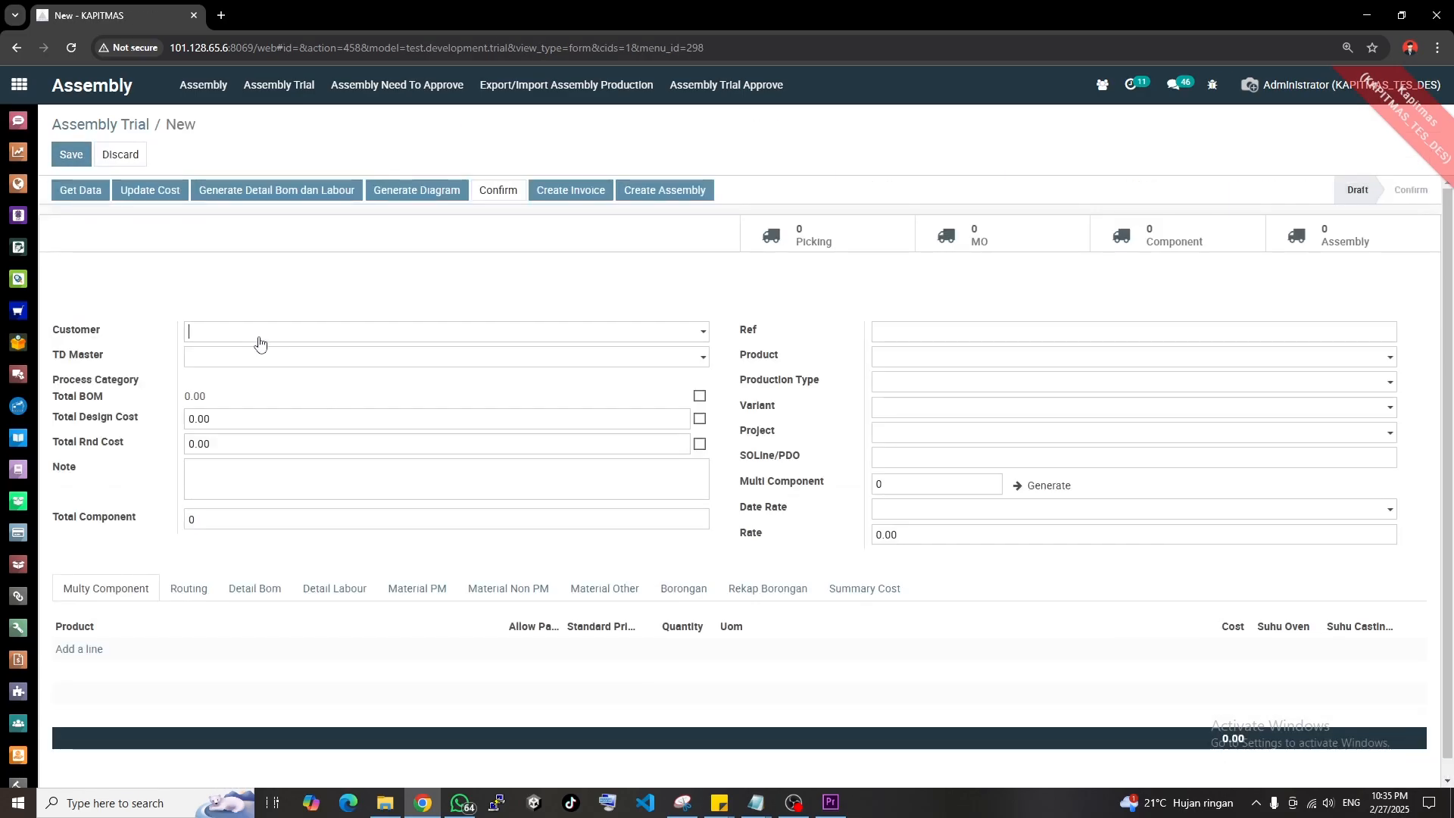
{"action": "left_click", "coordinate": [258, 338]}
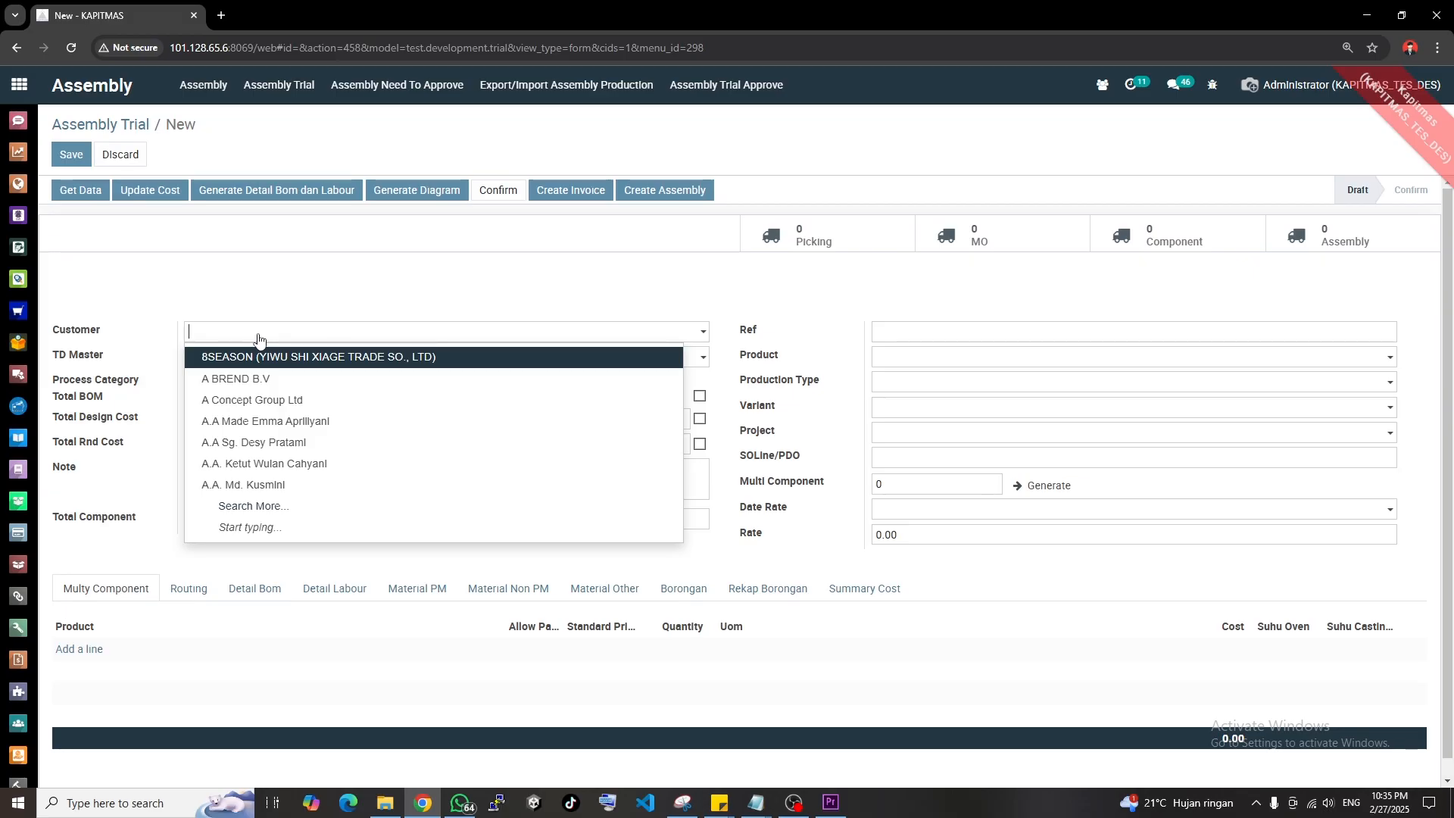
{"action": "type", "text": "lox and"}
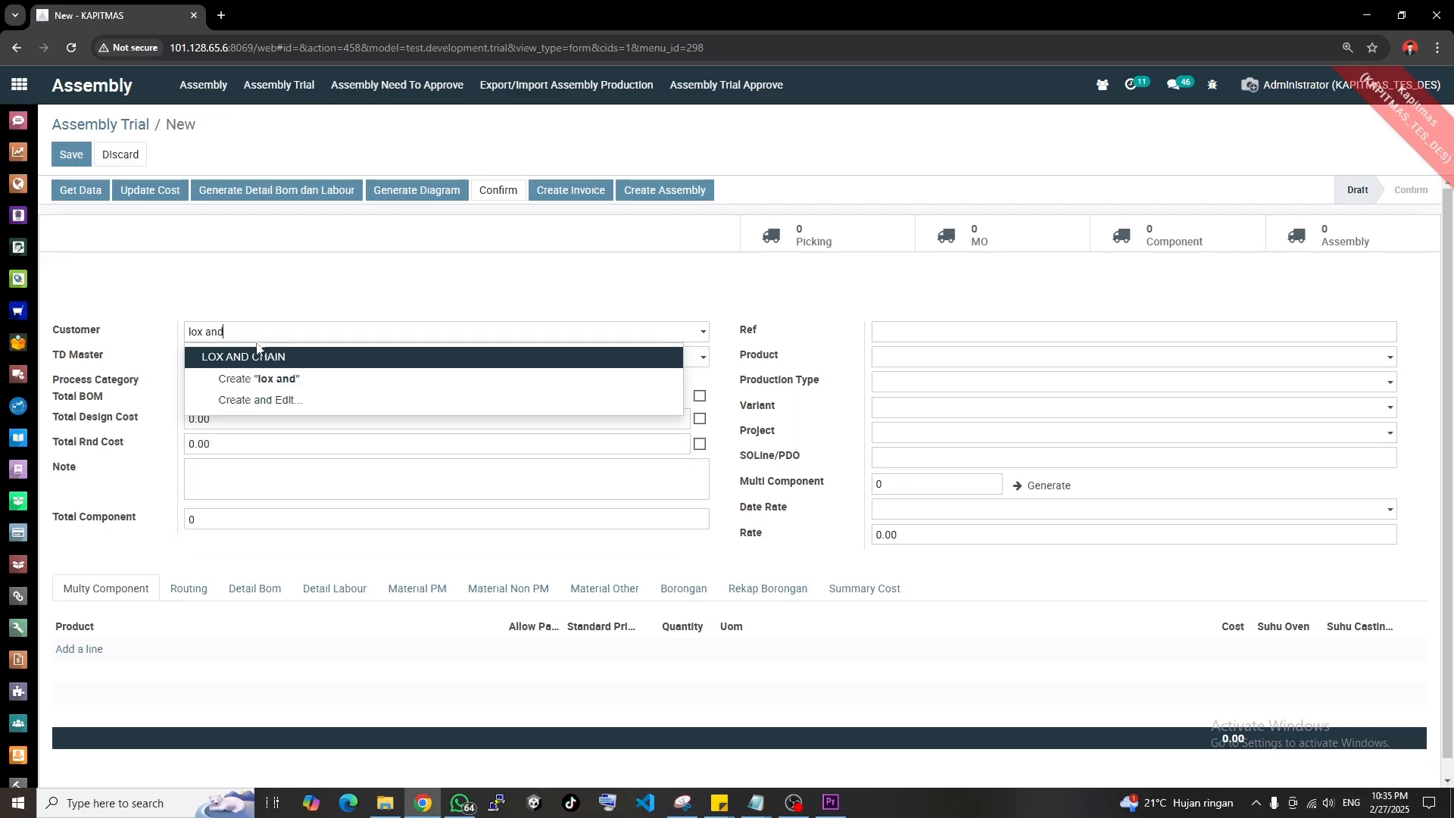
{"action": "left_click", "coordinate": [258, 355]}
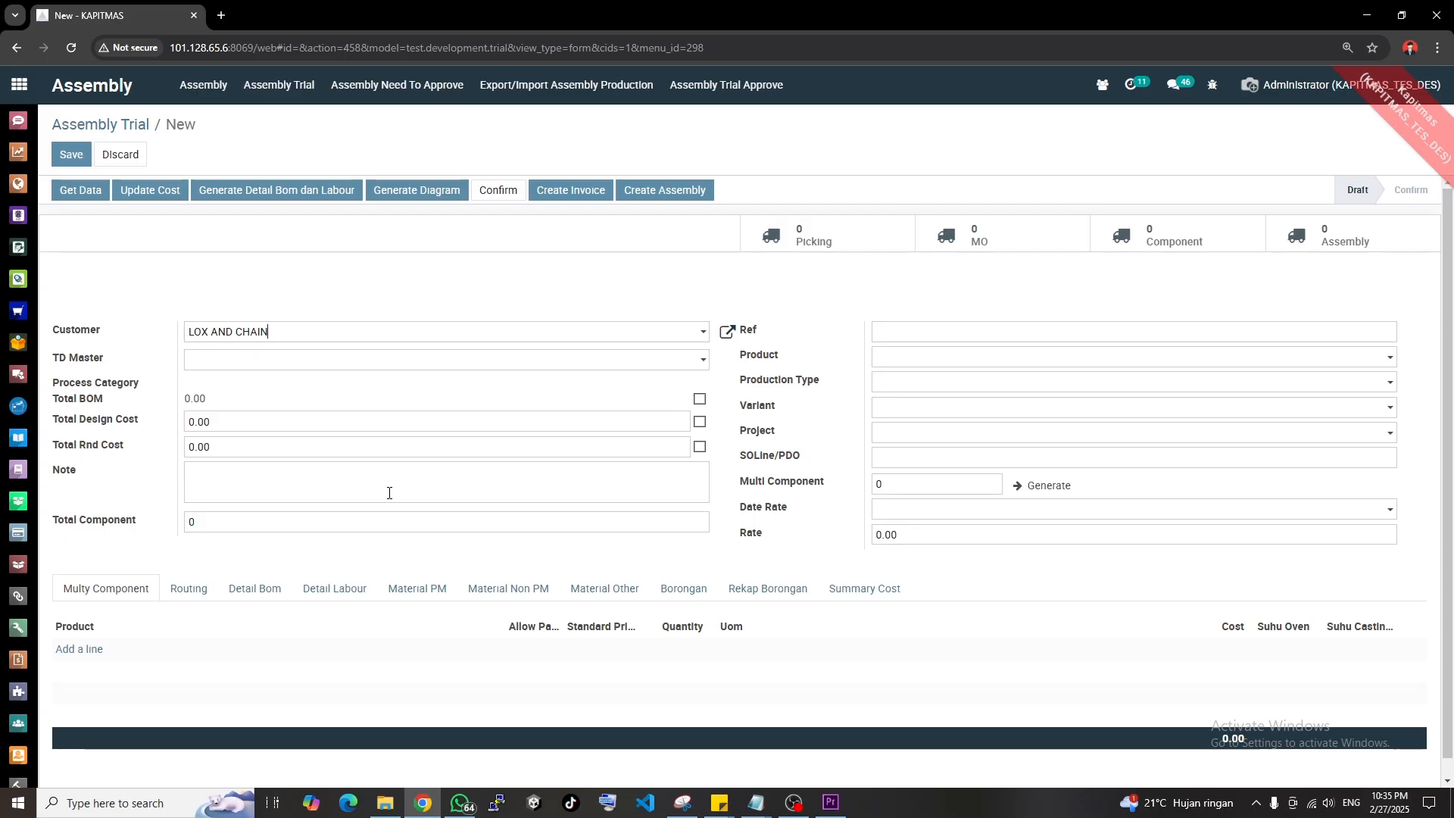
- Set the trial's TD Master to Assembly-0155 from the full list of masters
{"action": "left_click", "coordinate": [322, 365]}
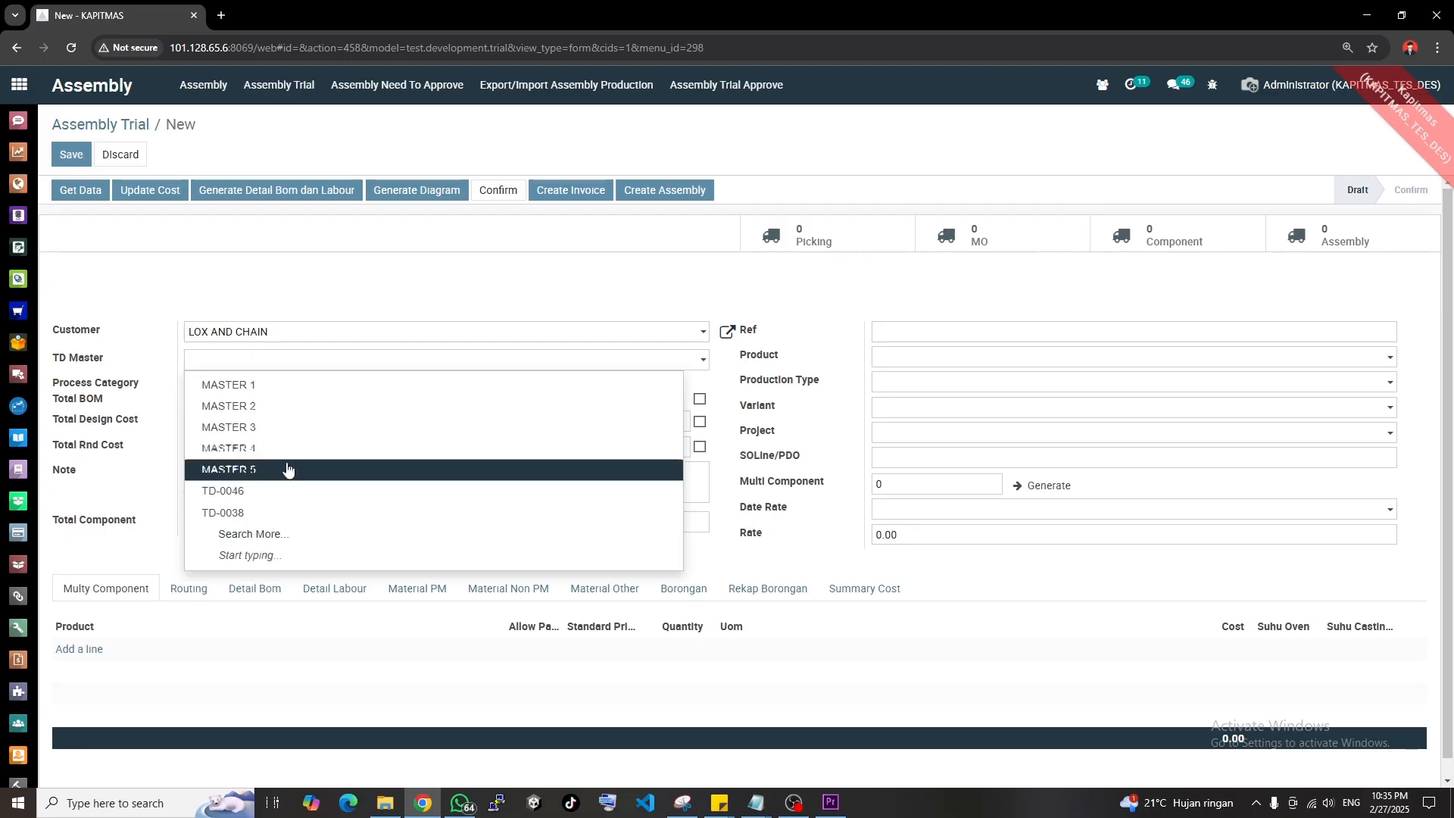
{"action": "left_click", "coordinate": [282, 368]}
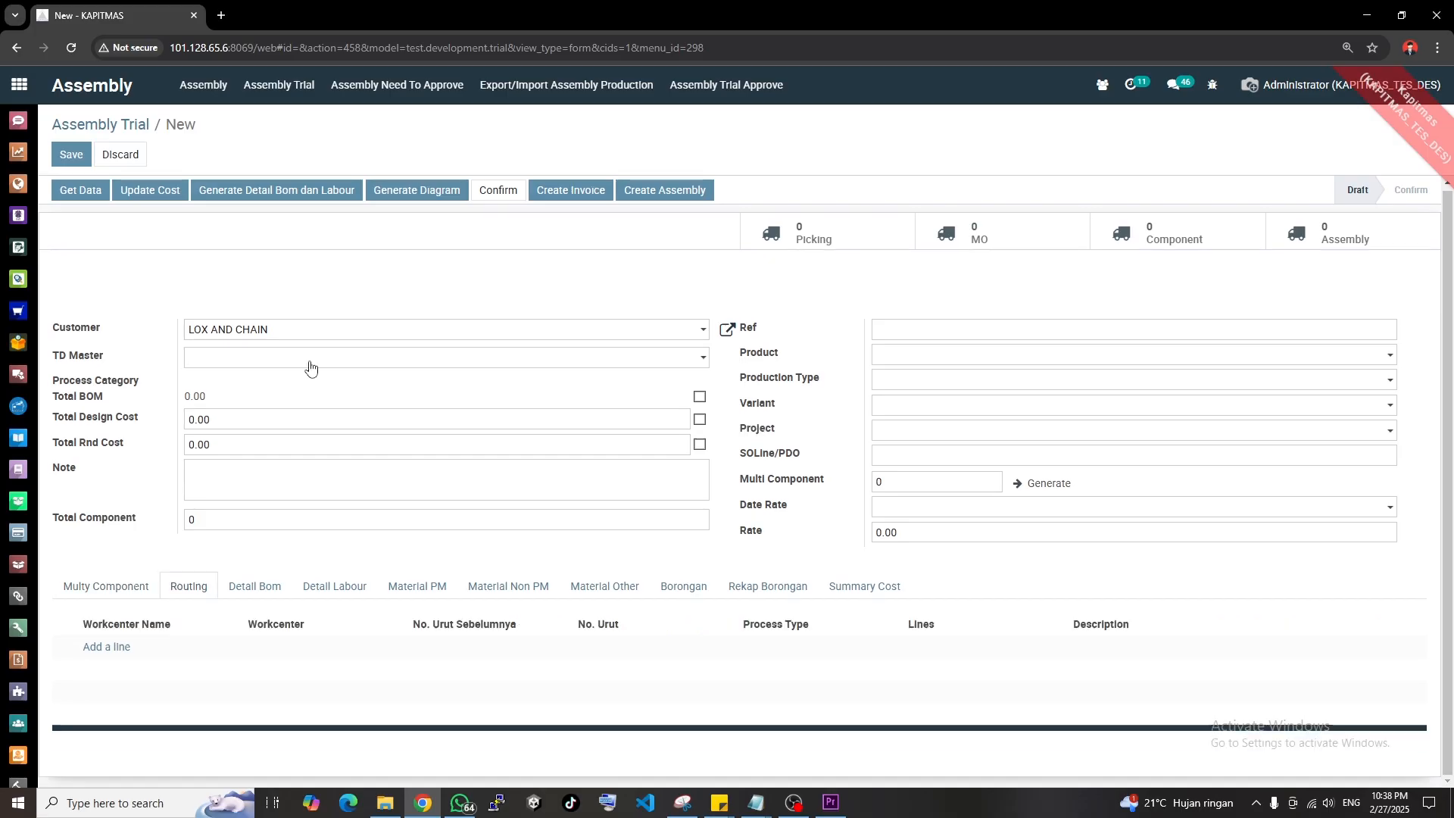
{"action": "left_click", "coordinate": [308, 363]}
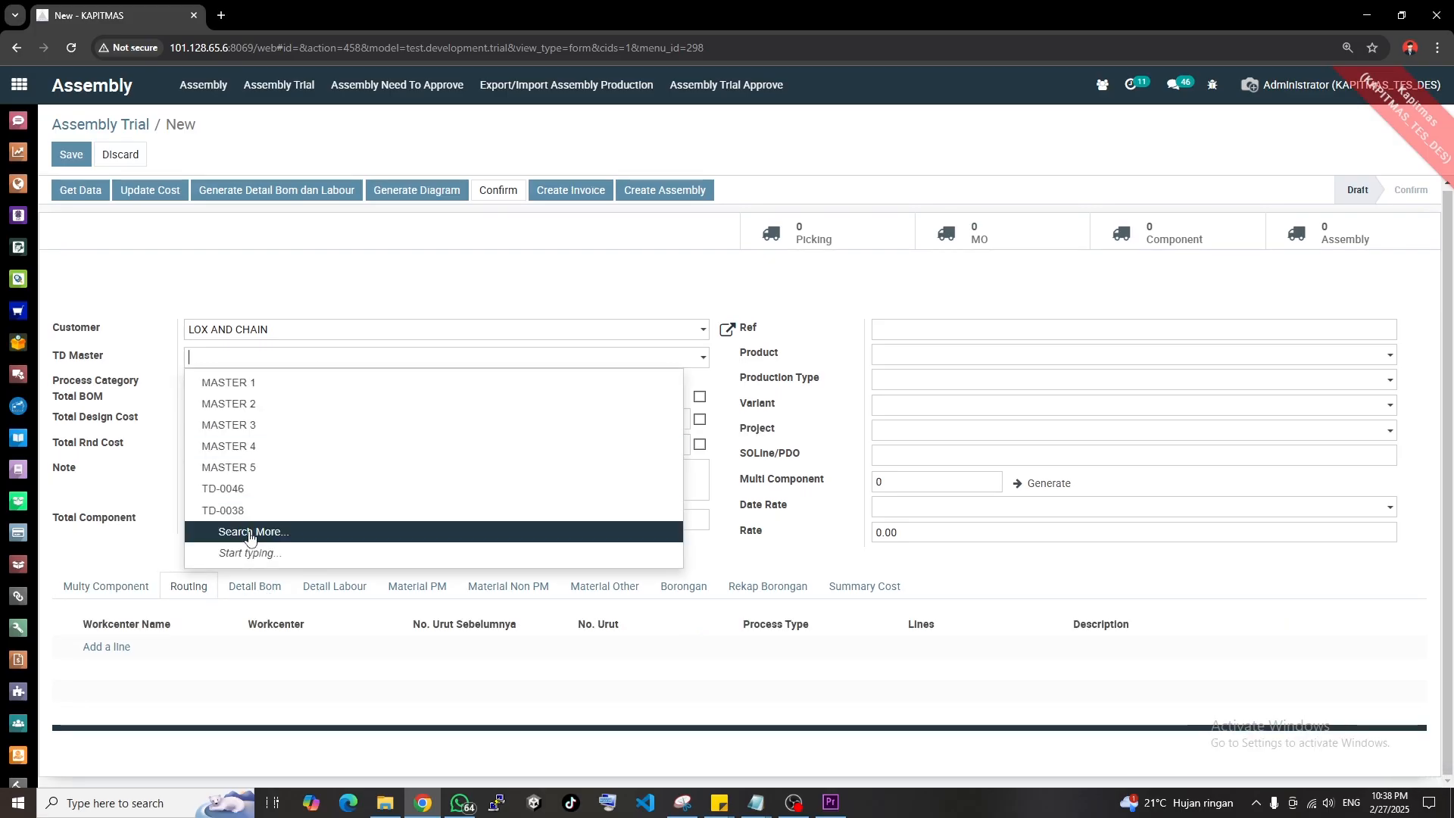
{"action": "left_click", "coordinate": [249, 532]}
{"action": "scroll", "coordinate": [434, 441], "scroll_direction": "down", "scroll_amount": 5}
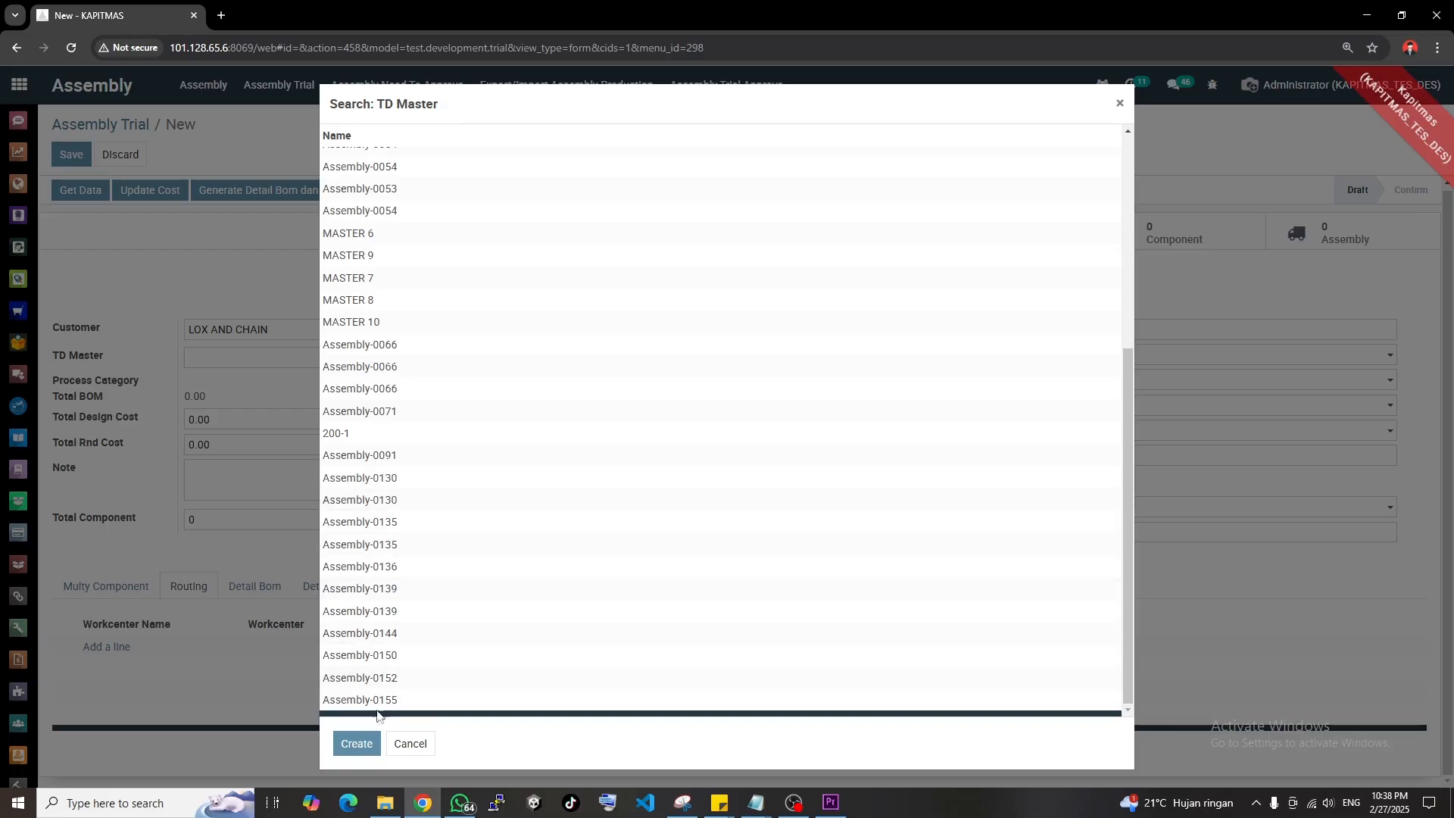
{"action": "left_click", "coordinate": [409, 744]}
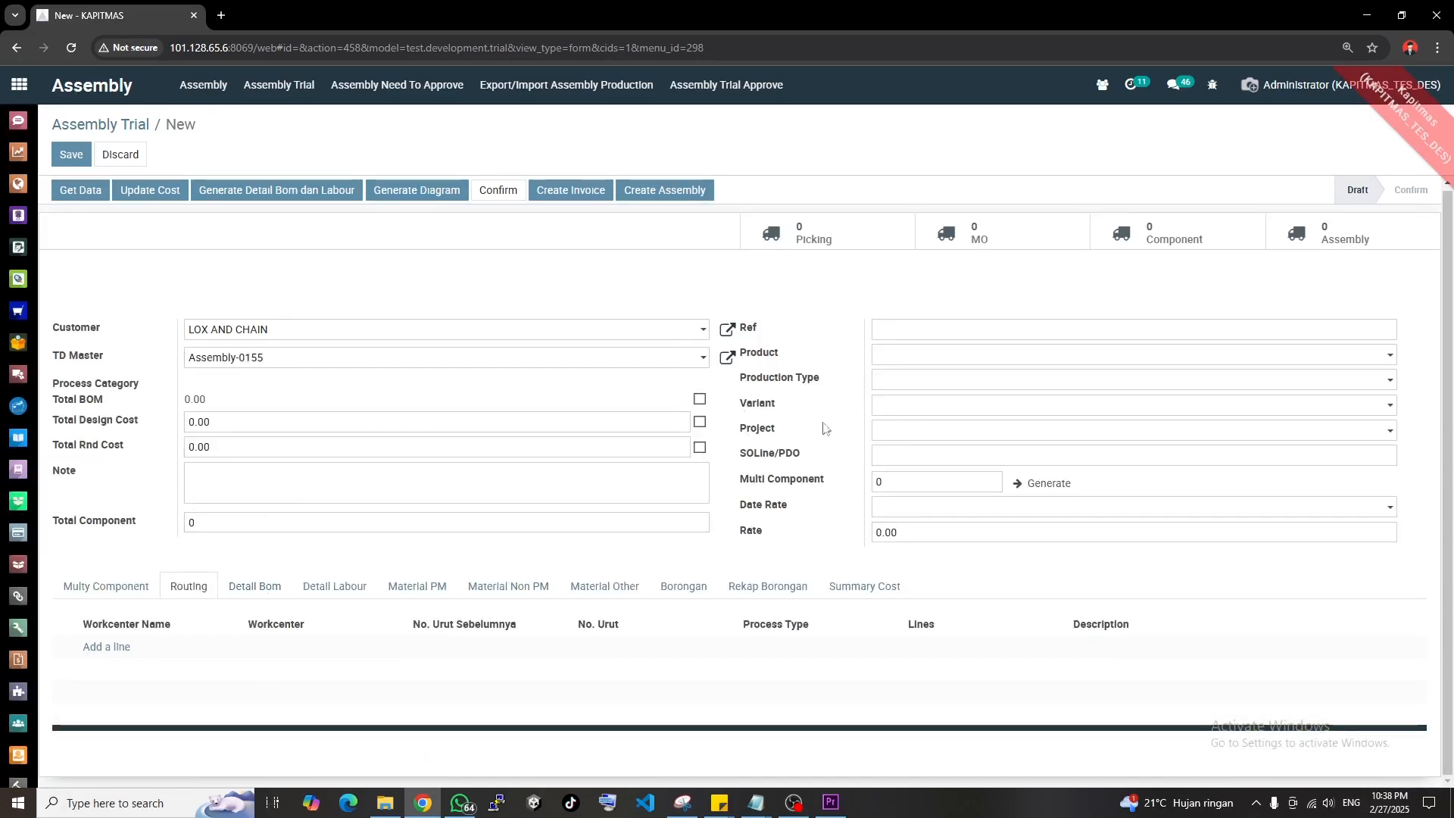
- Set the trial's production type to PRODUCTION and its product to Rings Of Power
{"action": "left_click", "coordinate": [923, 388]}
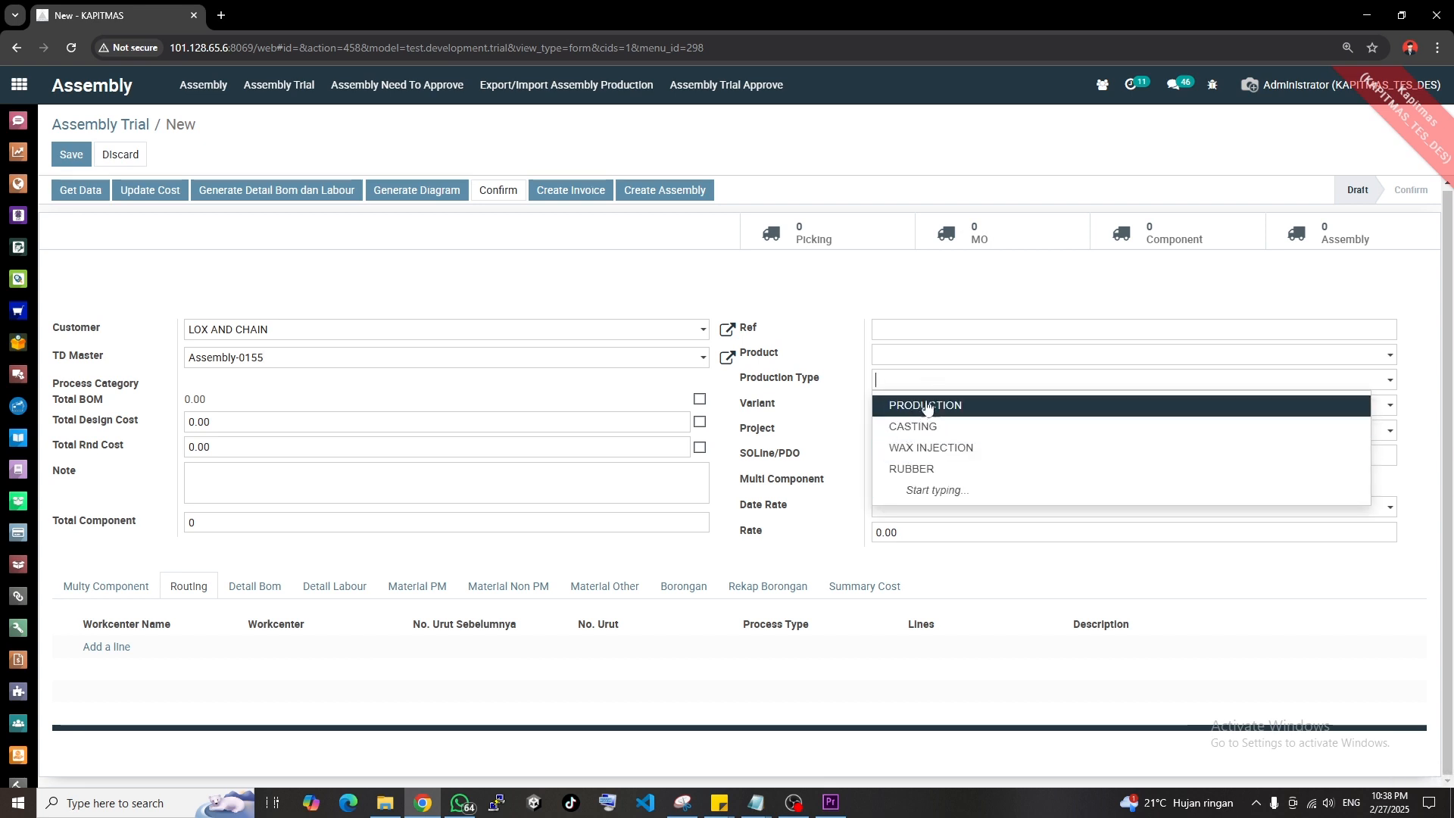
{"action": "left_click", "coordinate": [946, 407]}
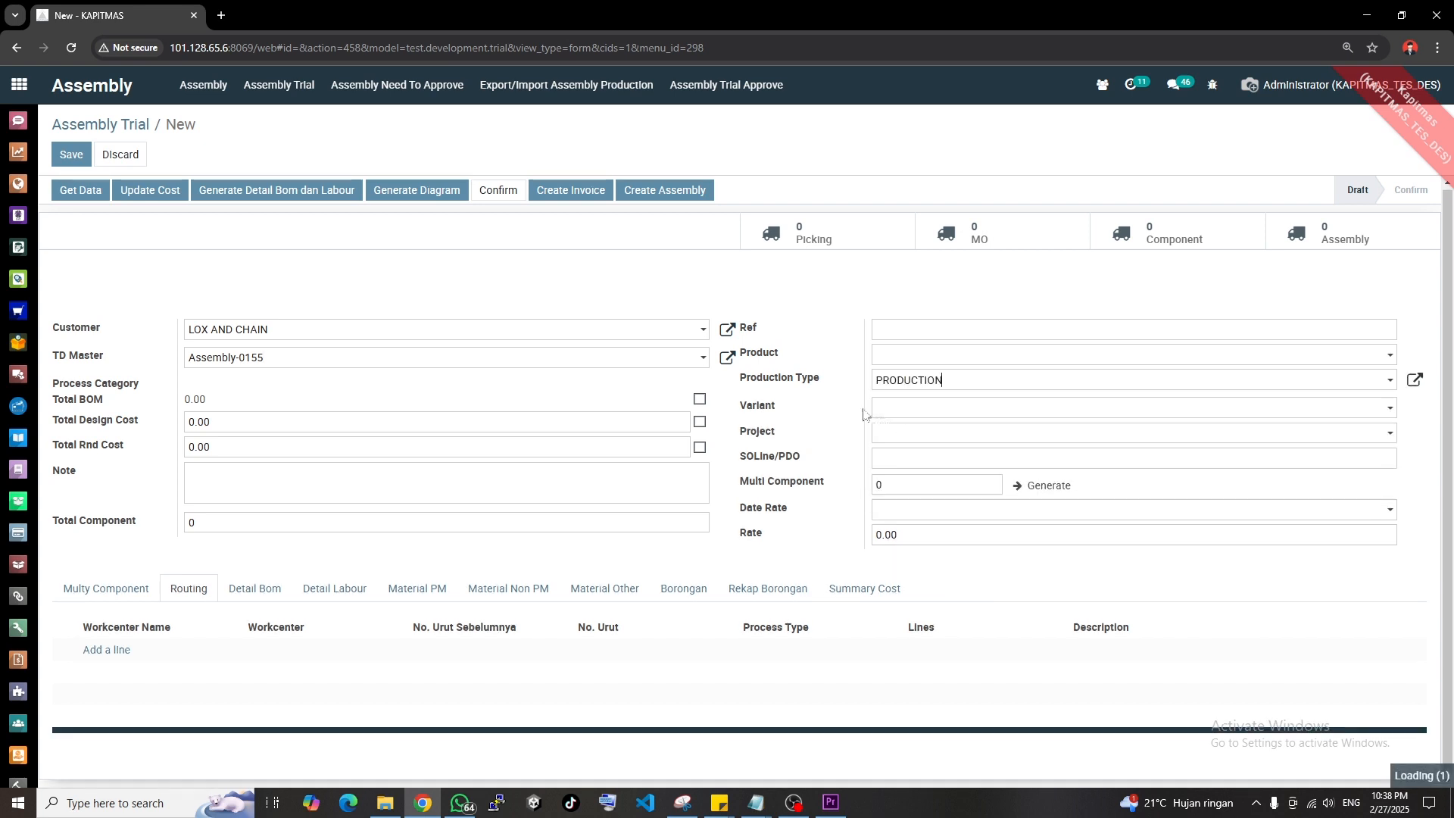
{"action": "left_click", "coordinate": [925, 358]}
{"action": "left_click", "coordinate": [941, 529]}
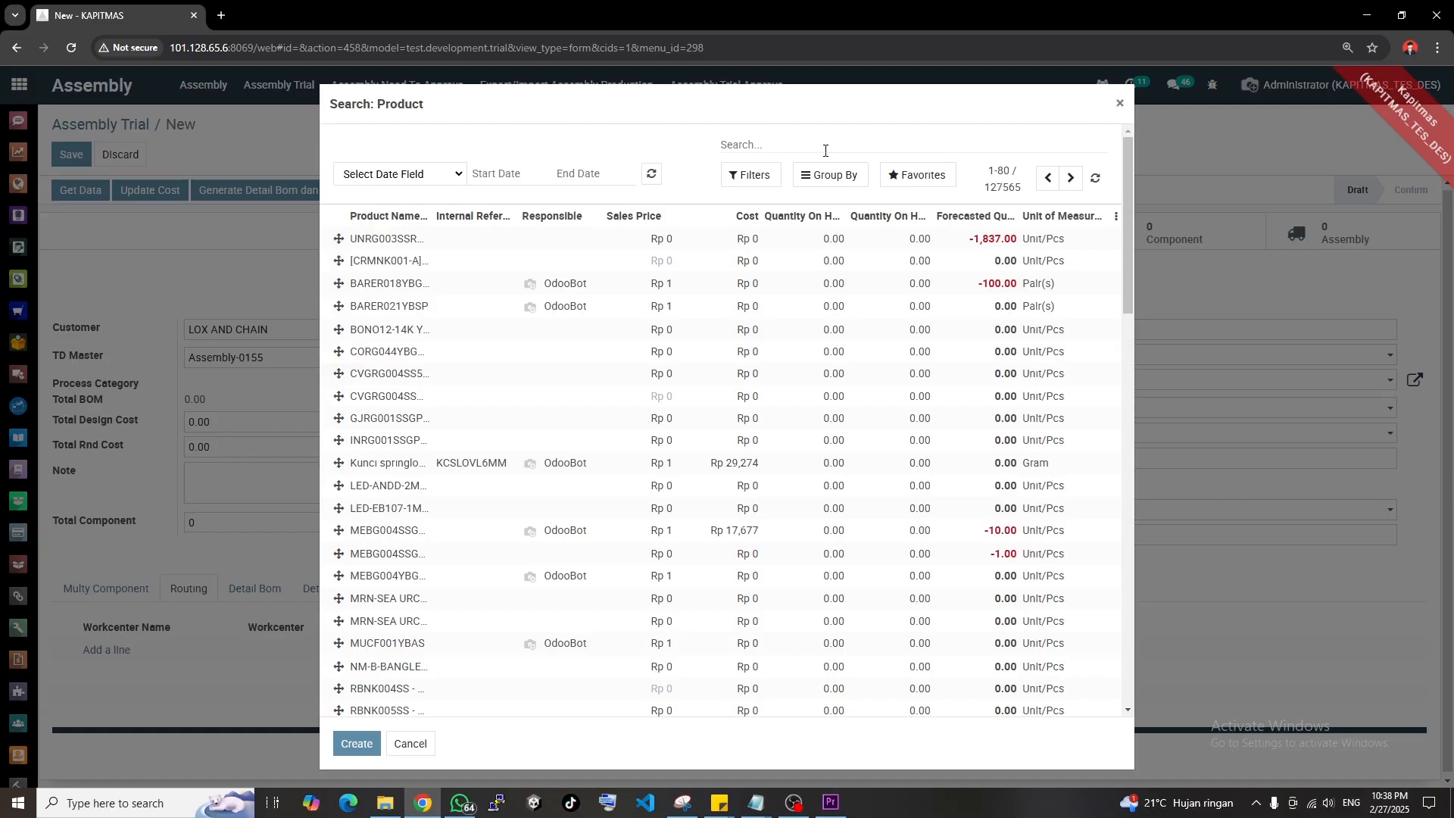
{"action": "type", "text": "Rings"}
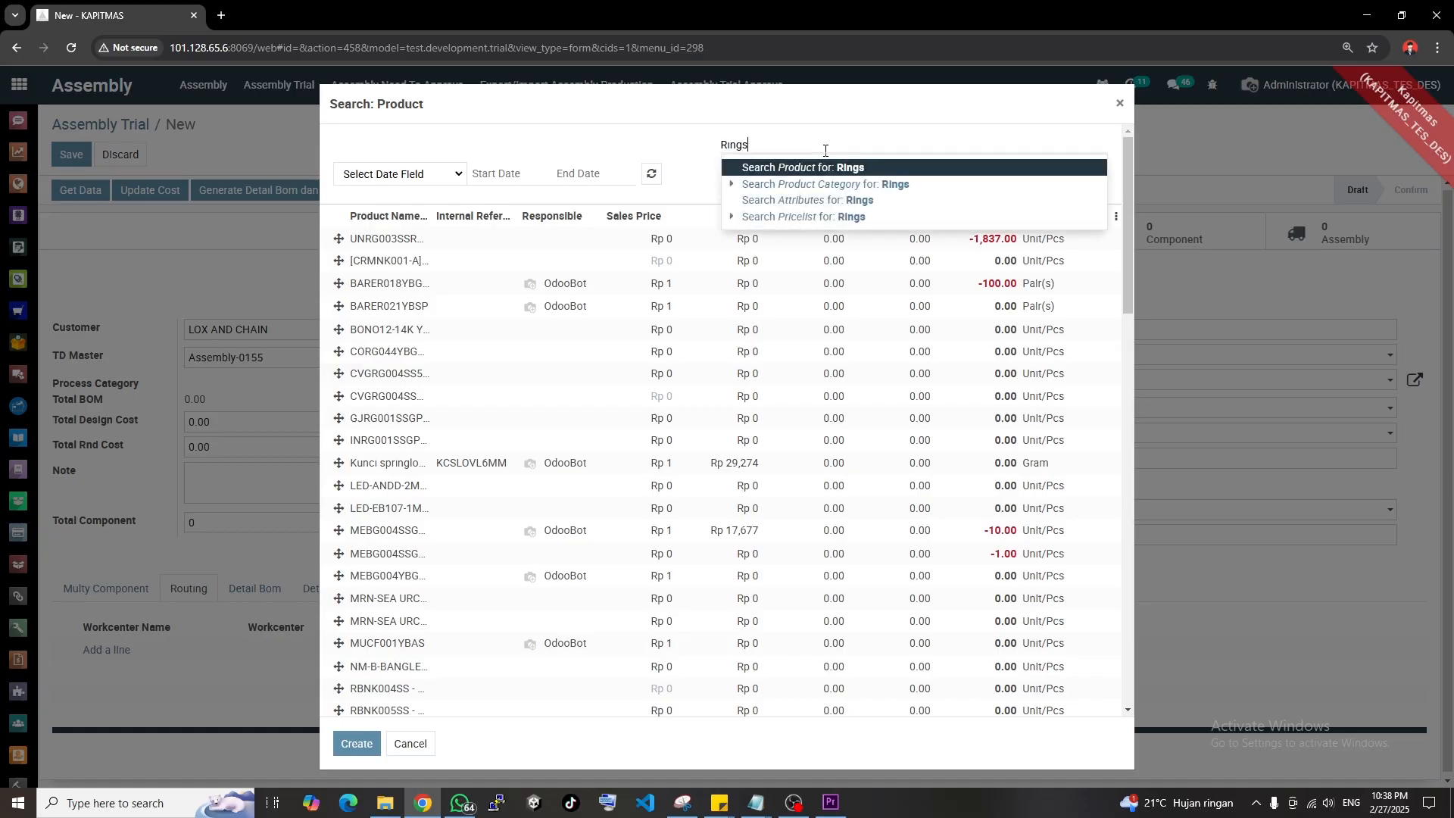
{"action": "type", "text": " of power"}
{"action": "key", "text": "Return"}
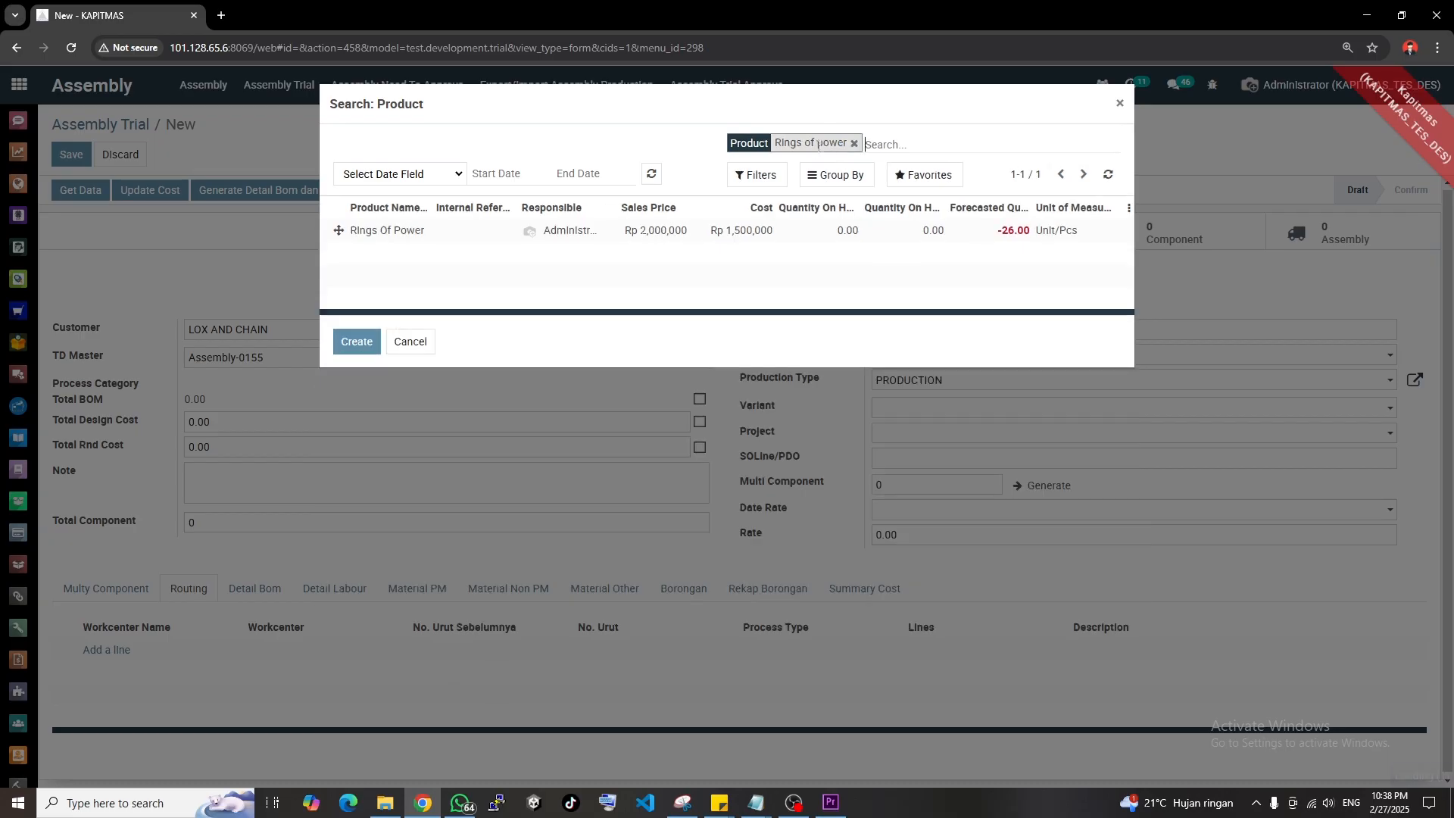
{"action": "left_click", "coordinate": [410, 237]}
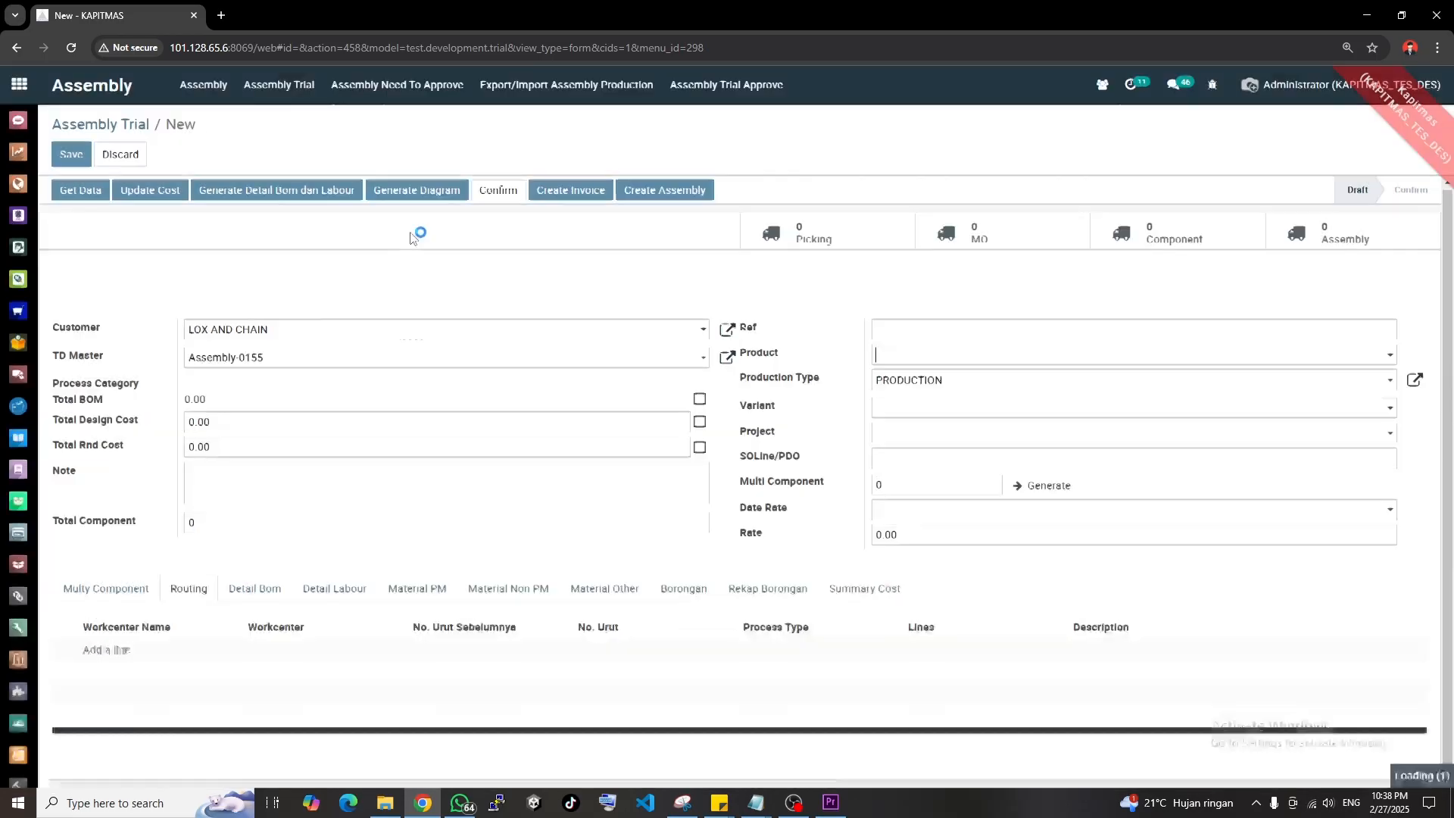
- Set the variant to Rings Of Power, multi component to 1 and date rate to 02/26/2025, and save the trial
{"action": "left_click", "coordinate": [927, 415]}
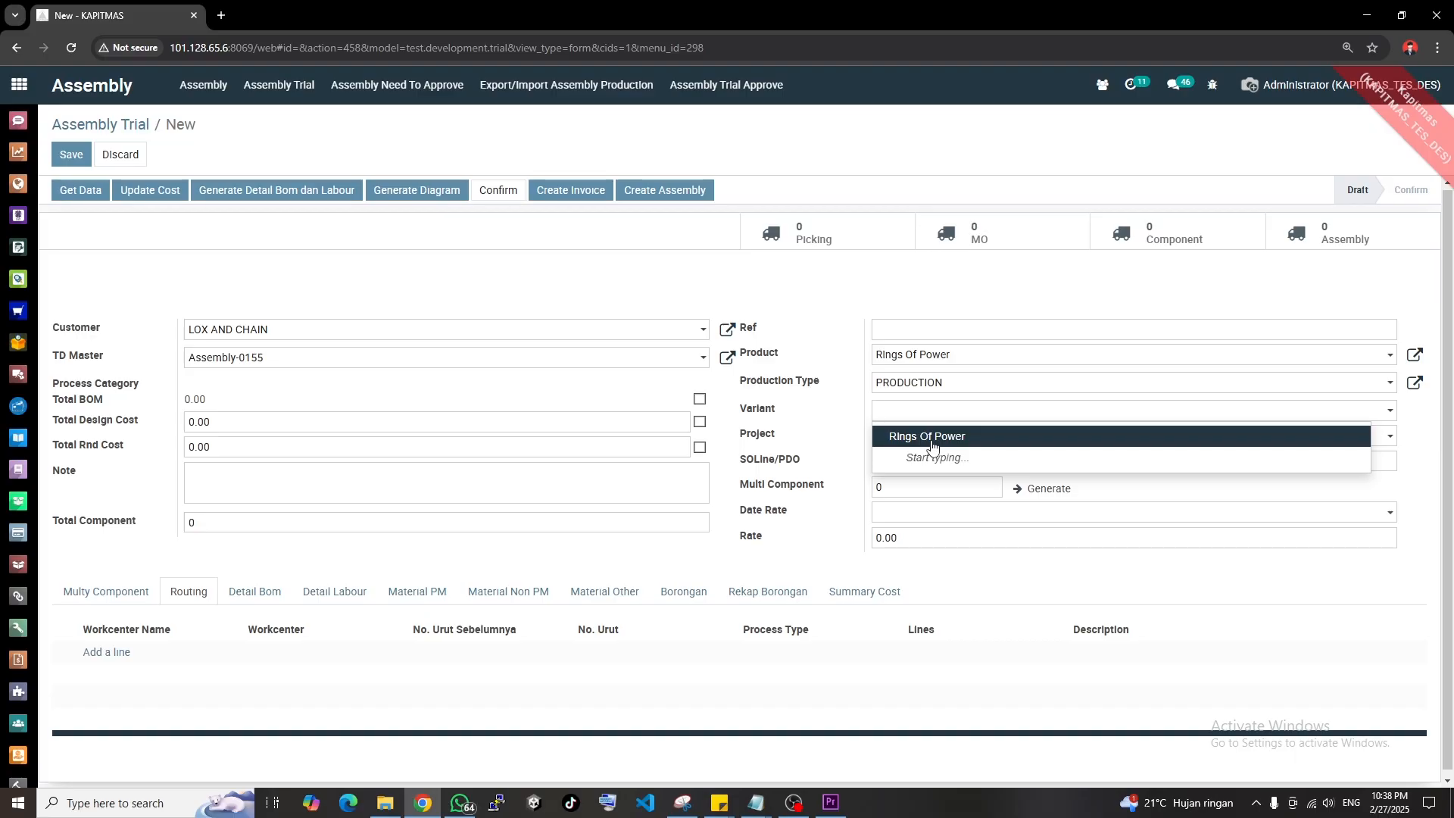
{"action": "left_click", "coordinate": [932, 438]}
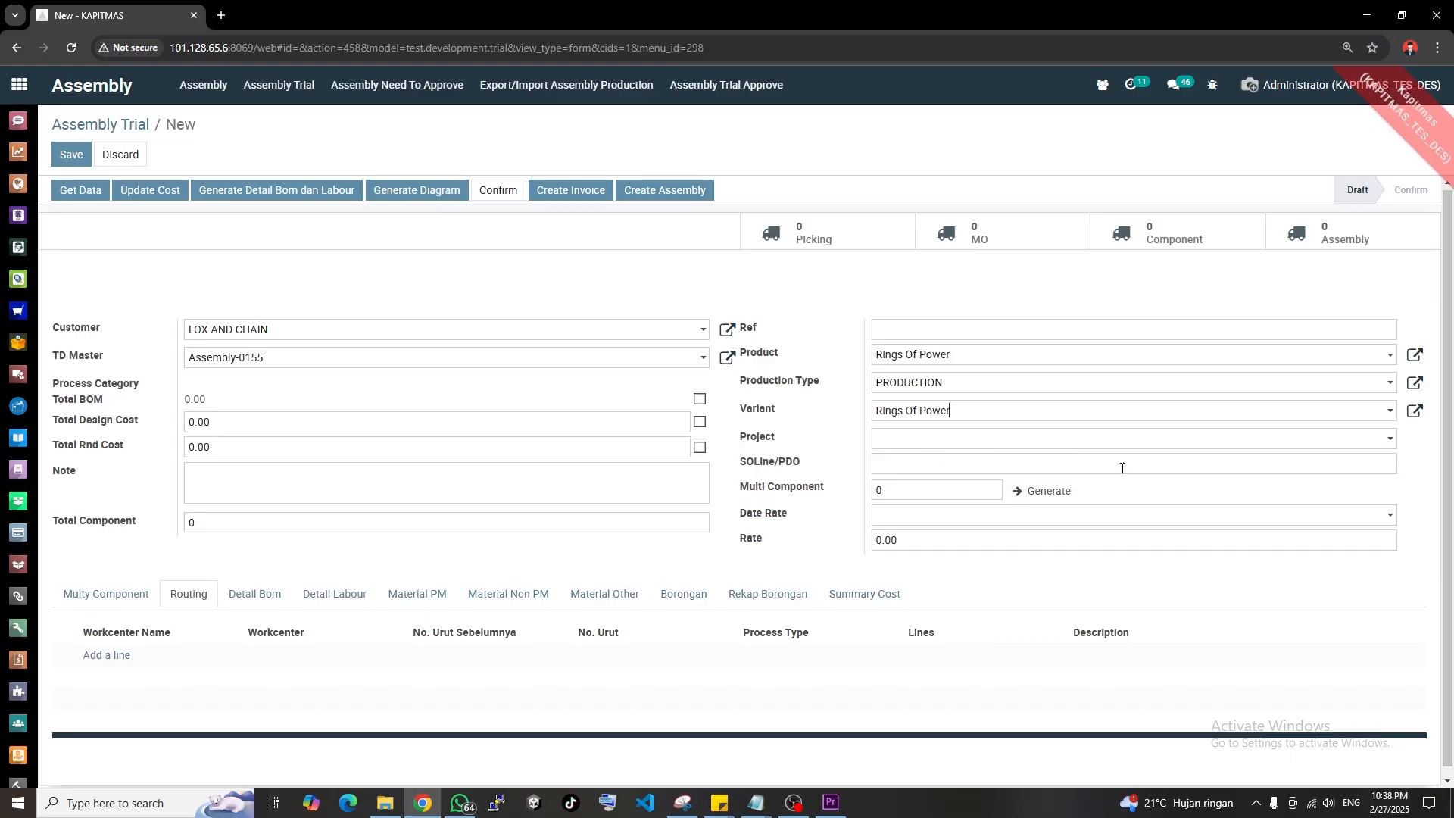
{"action": "left_click", "coordinate": [970, 450]}
{"action": "left_click", "coordinate": [968, 448]}
{"action": "left_click", "coordinate": [71, 153]}
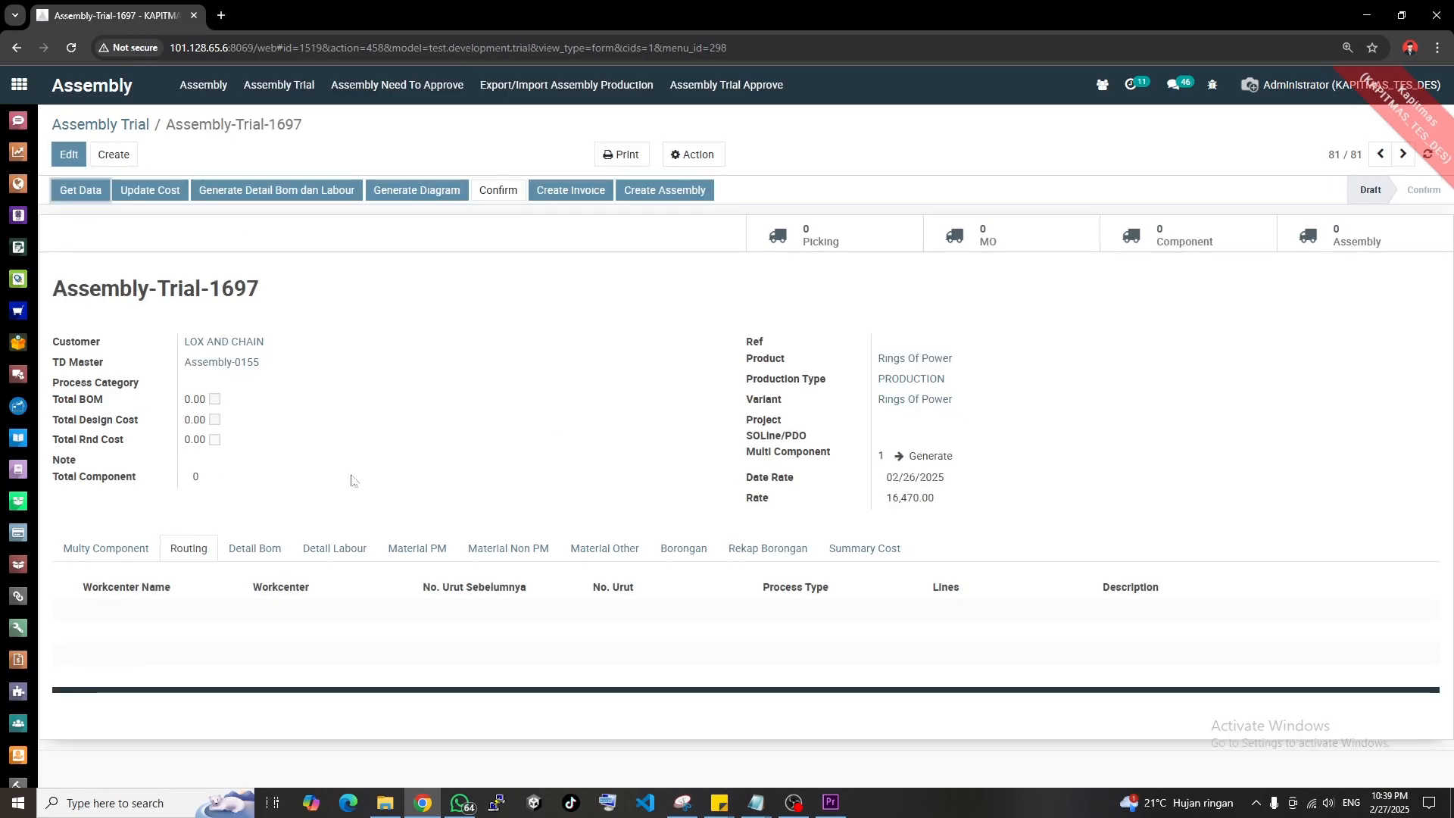
- Check the trial's Multy Component, Routing, Detail Bom and Detail Labour sections
{"action": "left_click", "coordinate": [123, 551]}
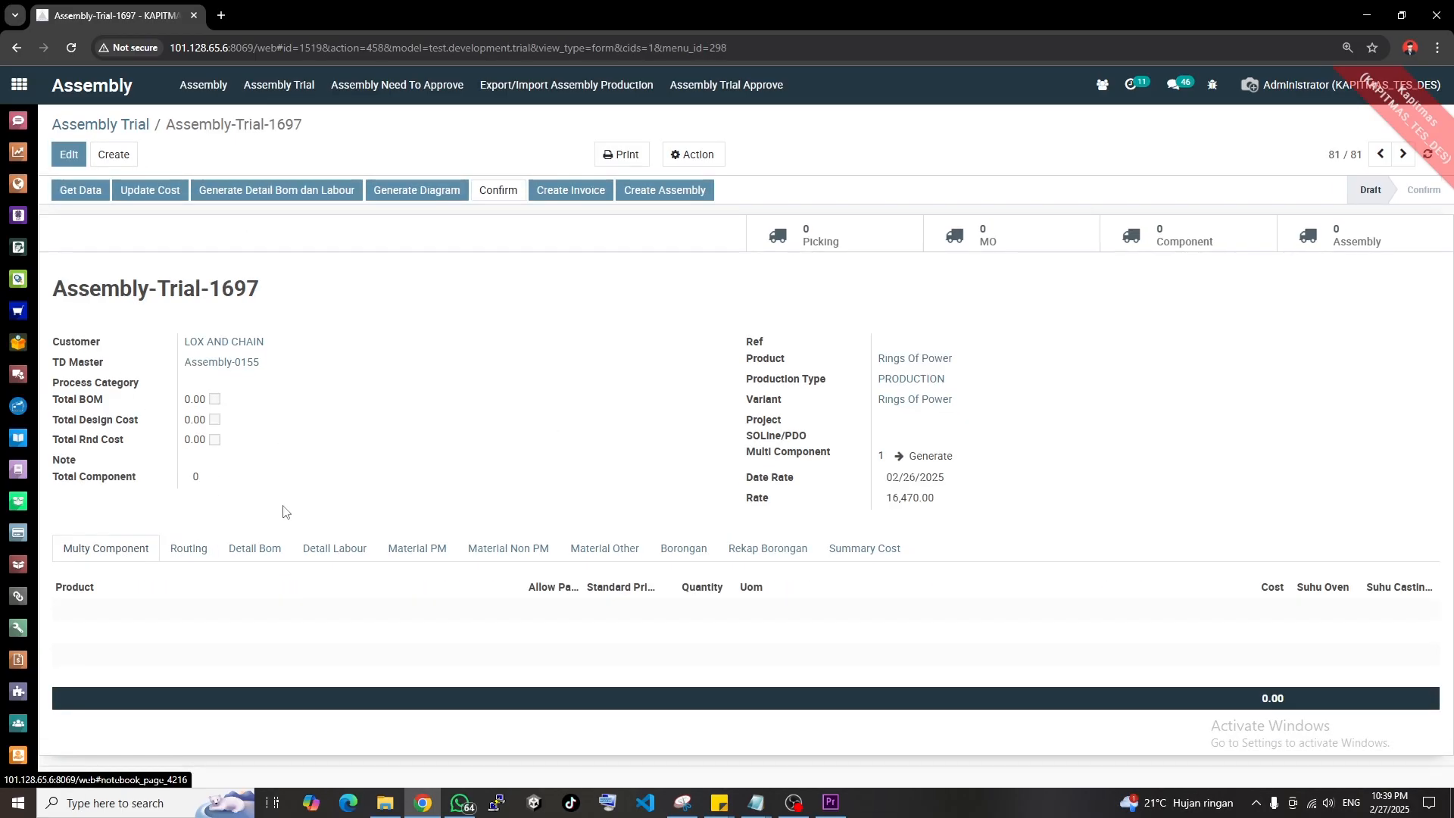
{"action": "left_click", "coordinate": [193, 558]}
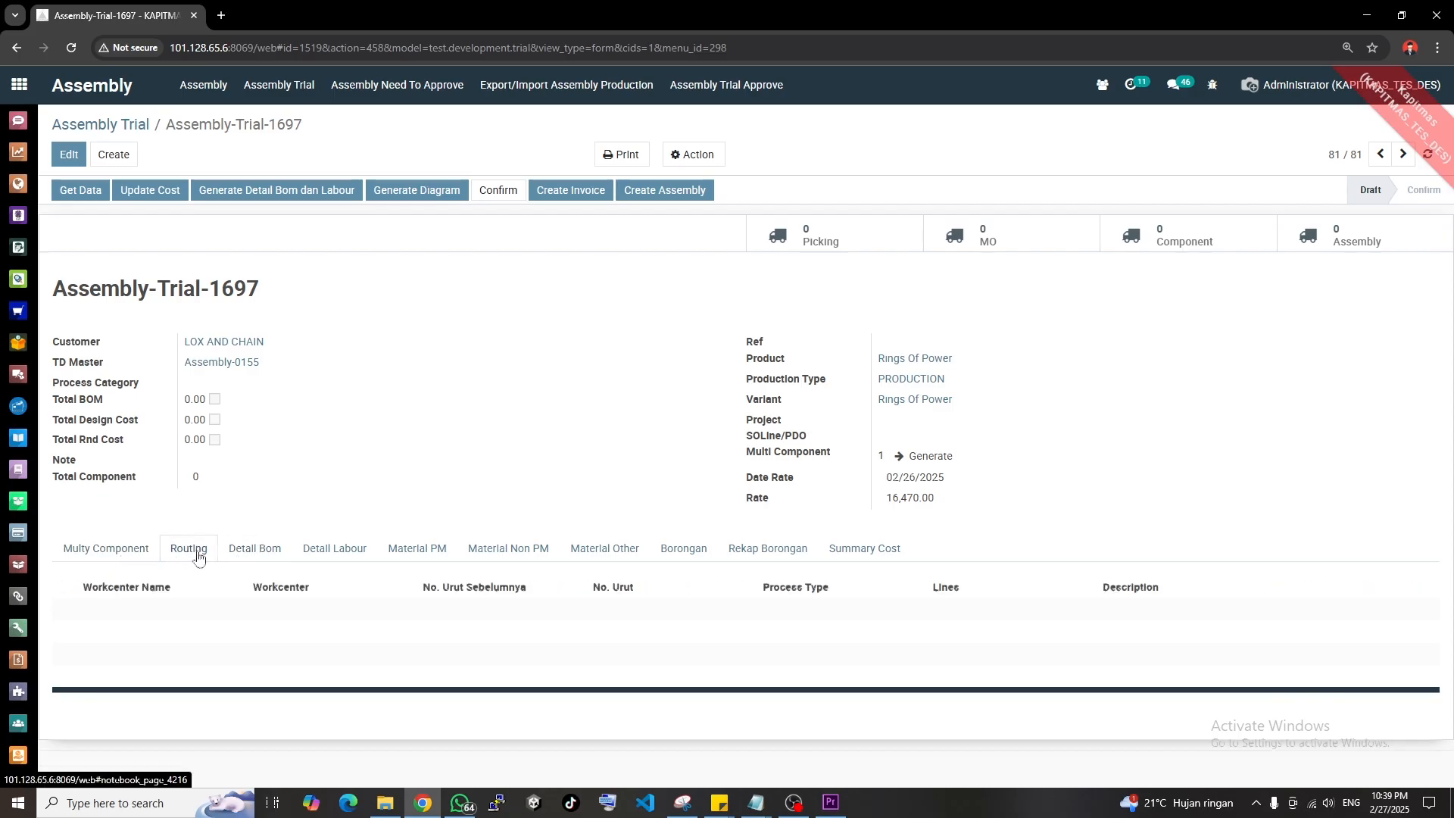
{"action": "left_click", "coordinate": [274, 557]}
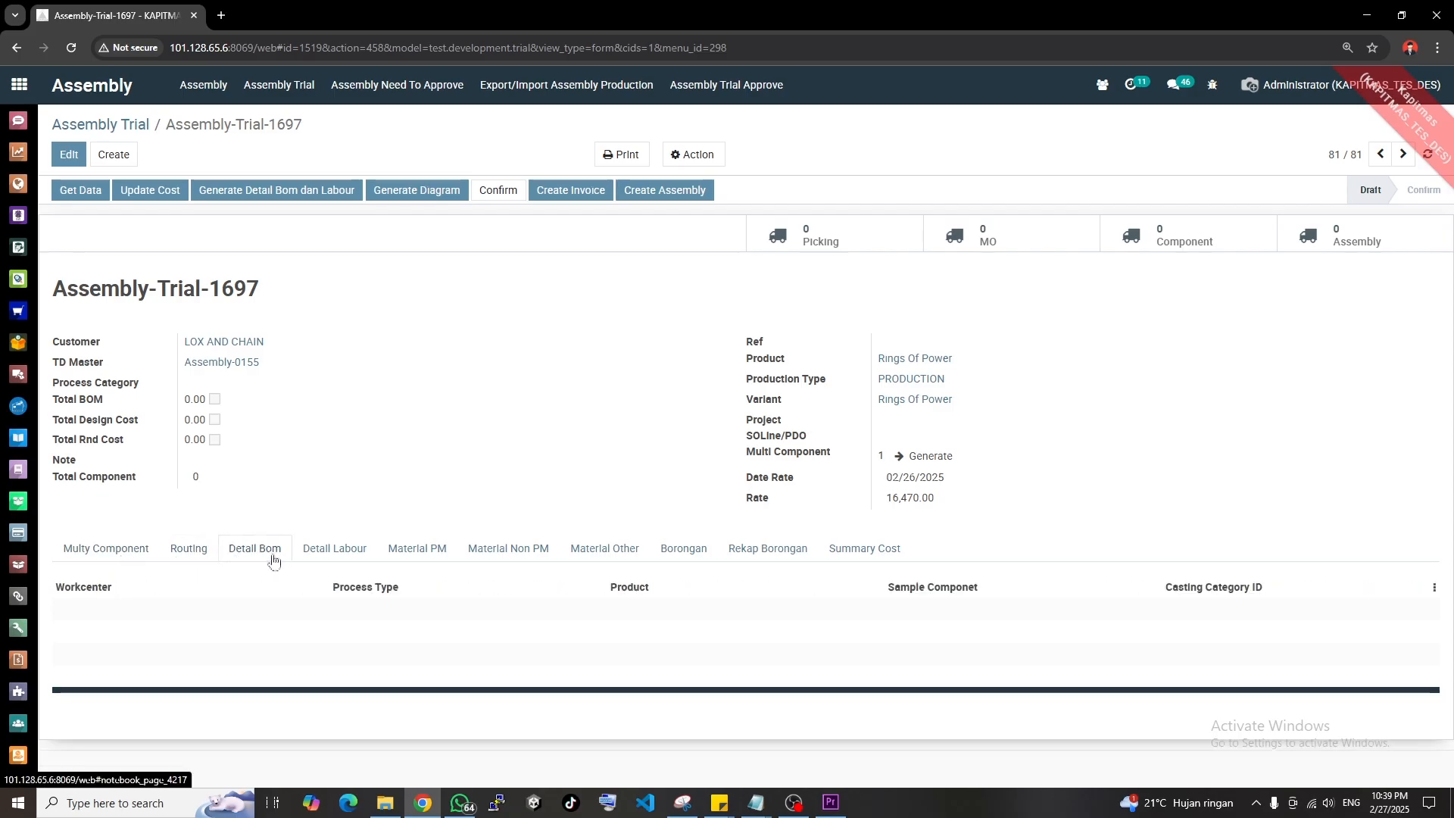
{"action": "left_click", "coordinate": [344, 558]}
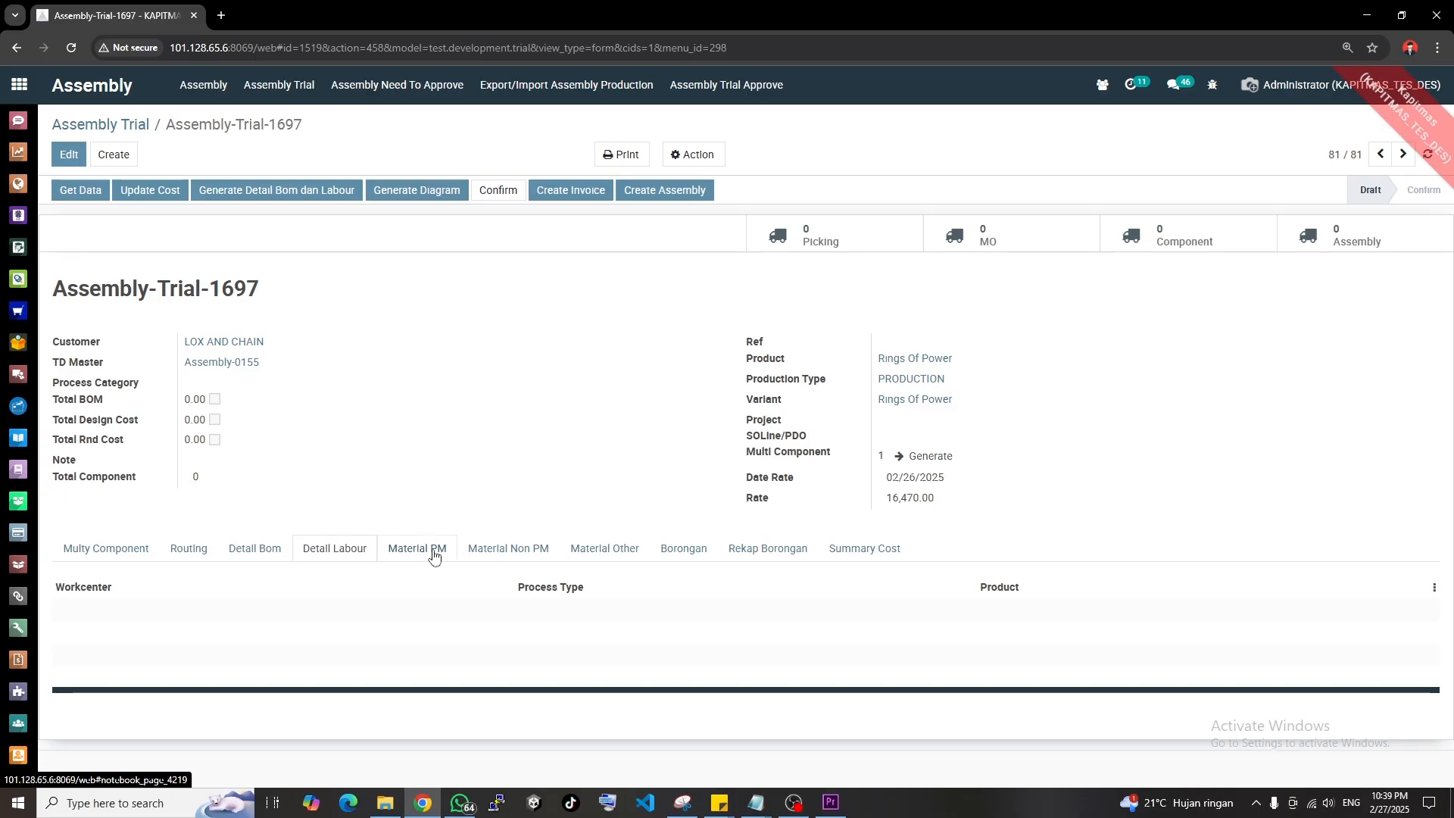
{"action": "left_click", "coordinate": [178, 555]}
{"action": "left_click", "coordinate": [122, 551]}
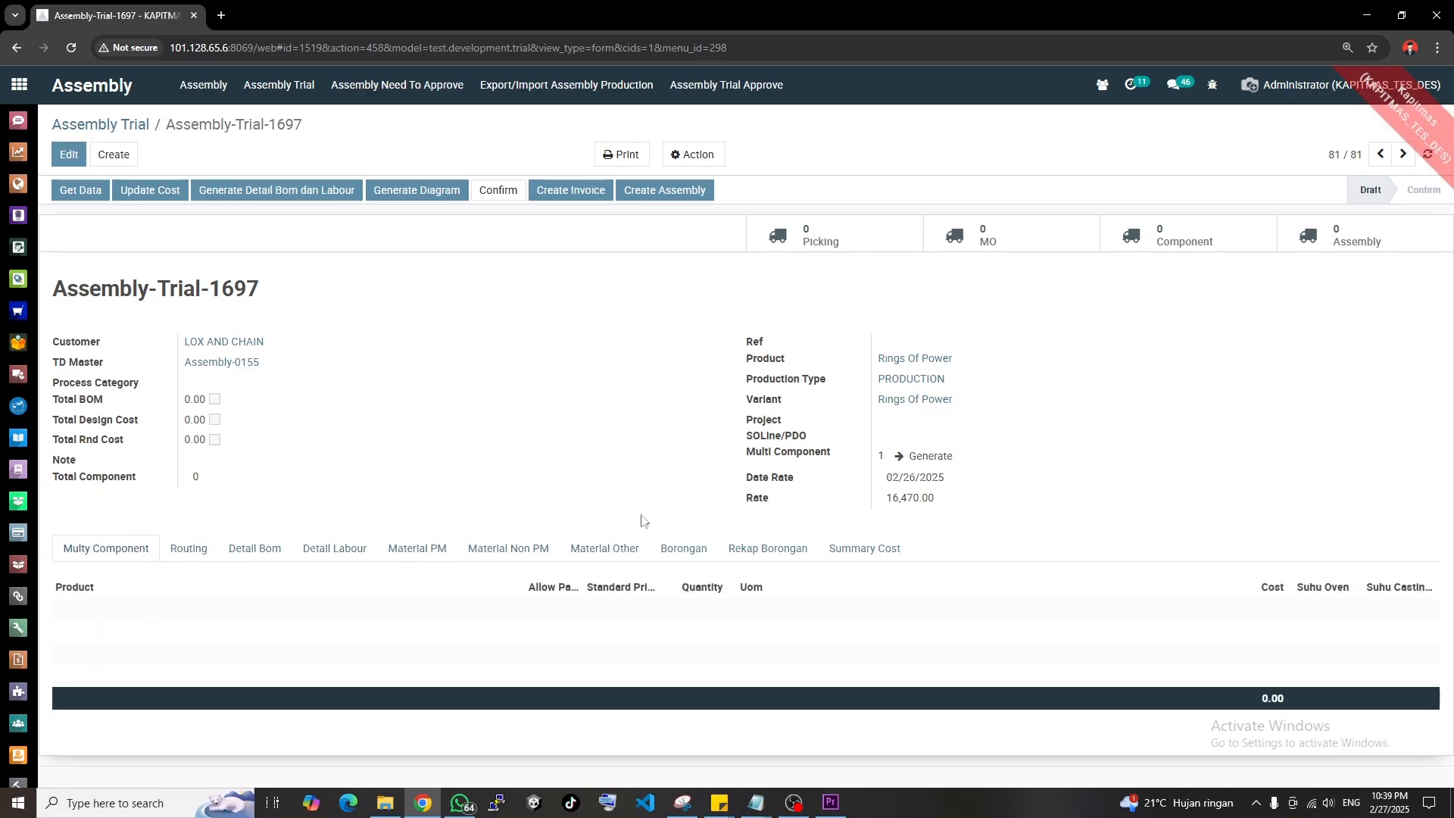
- Generate the trial's multi component line and load the routing data from the TD Master
{"action": "left_click", "coordinate": [928, 458]}
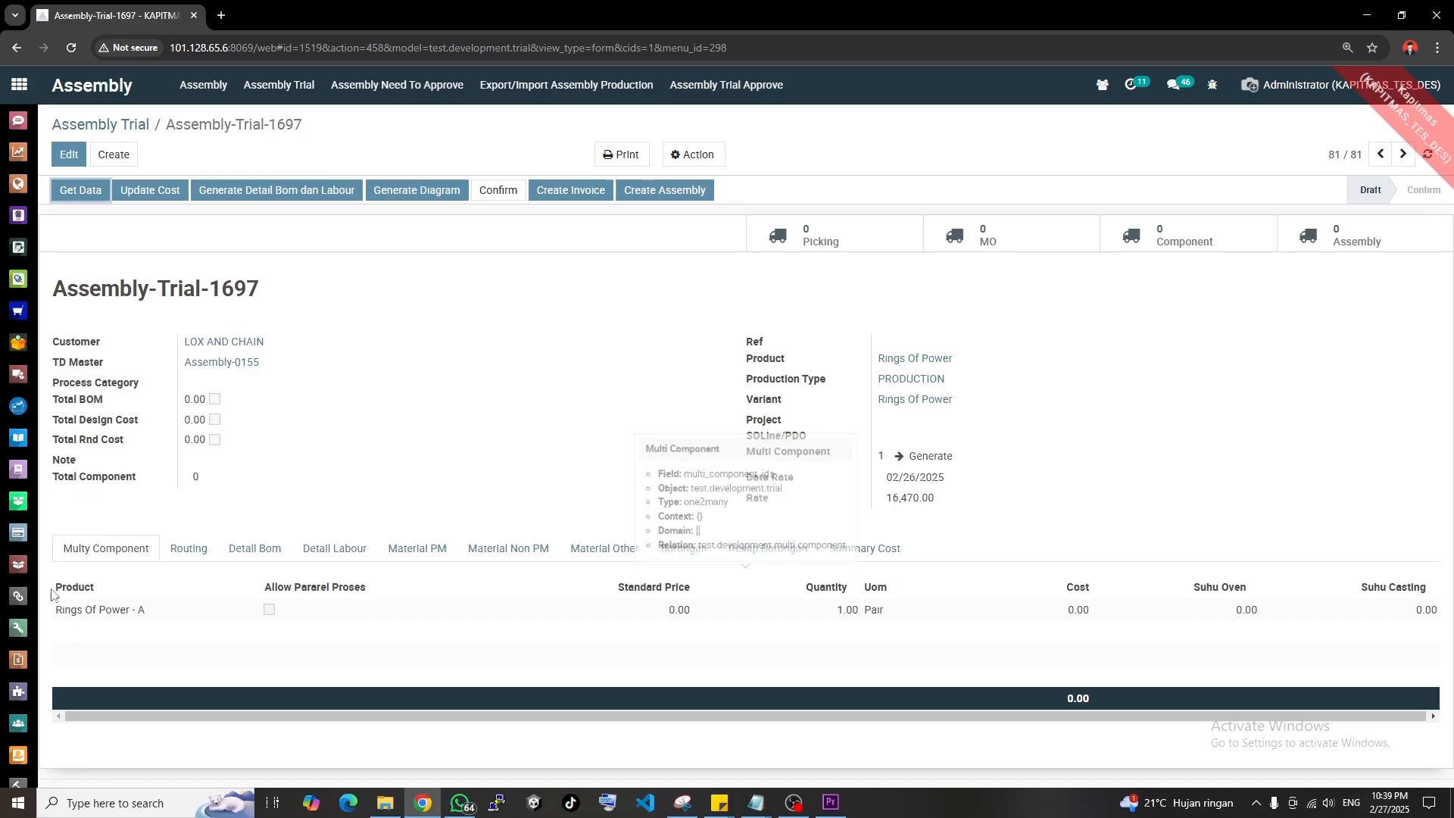
{"action": "left_click", "coordinate": [199, 557]}
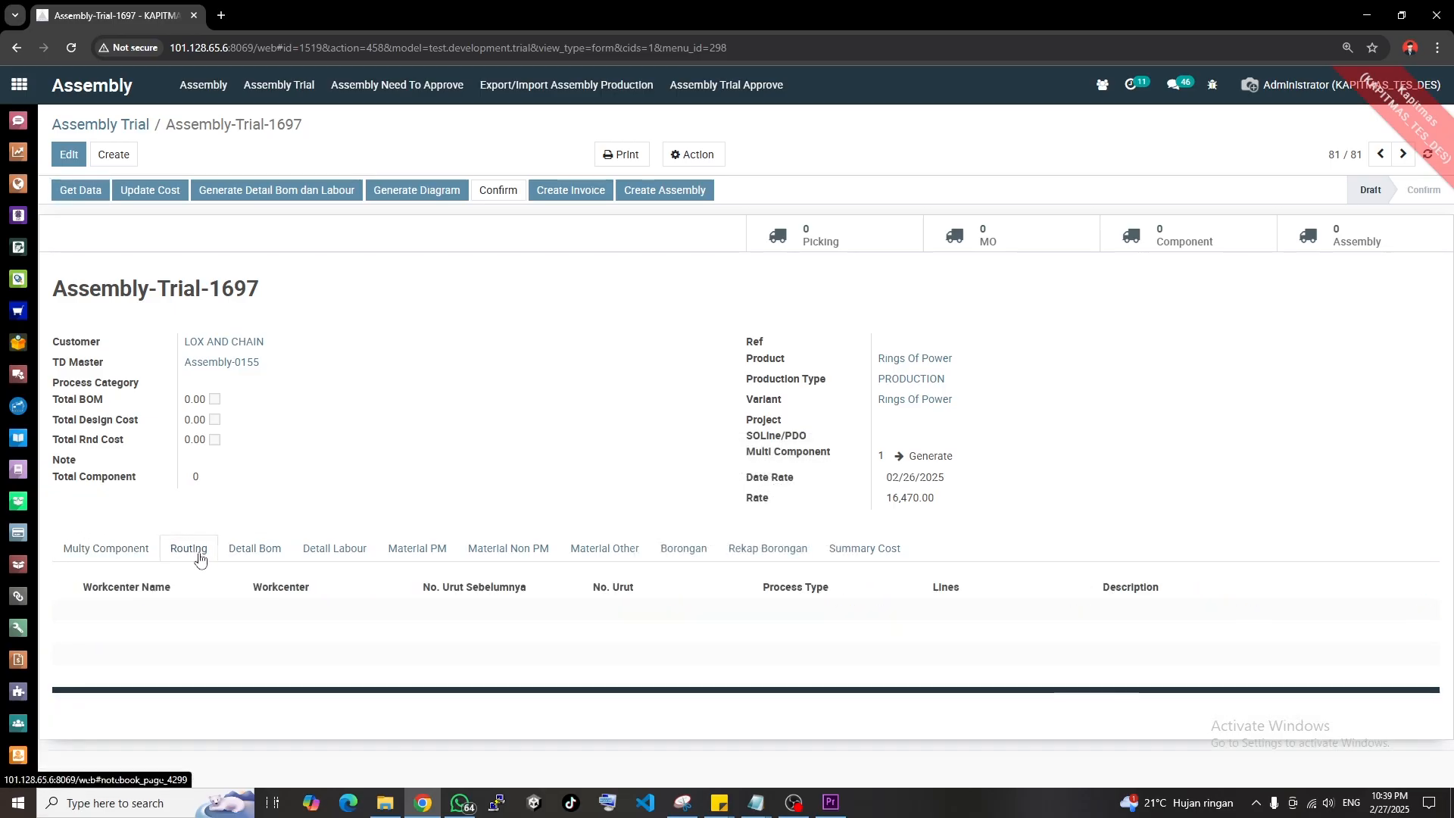
{"action": "left_click", "coordinate": [74, 197]}
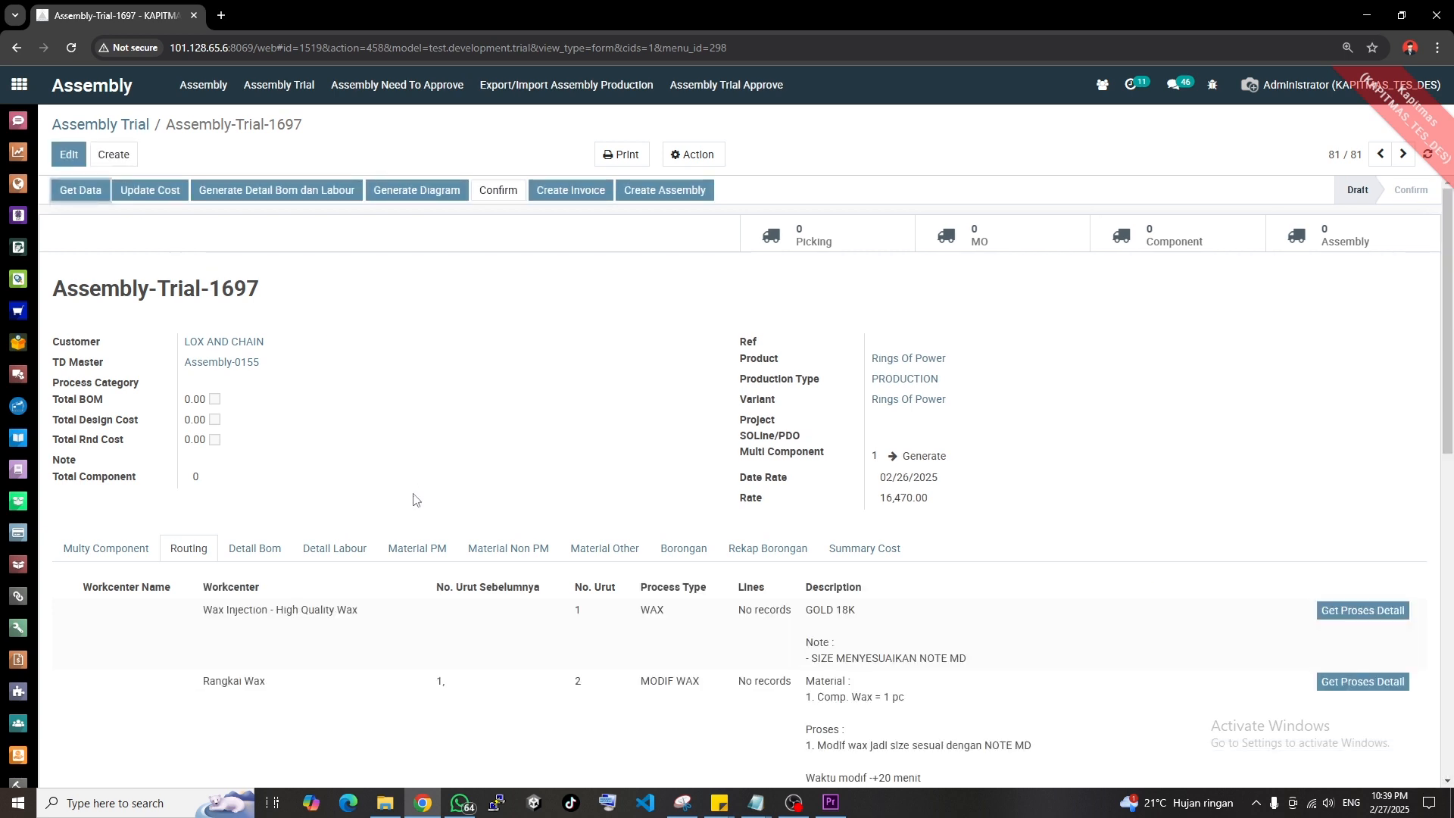
{"action": "scroll", "coordinate": [413, 496], "scroll_direction": "down", "scroll_amount": 3}
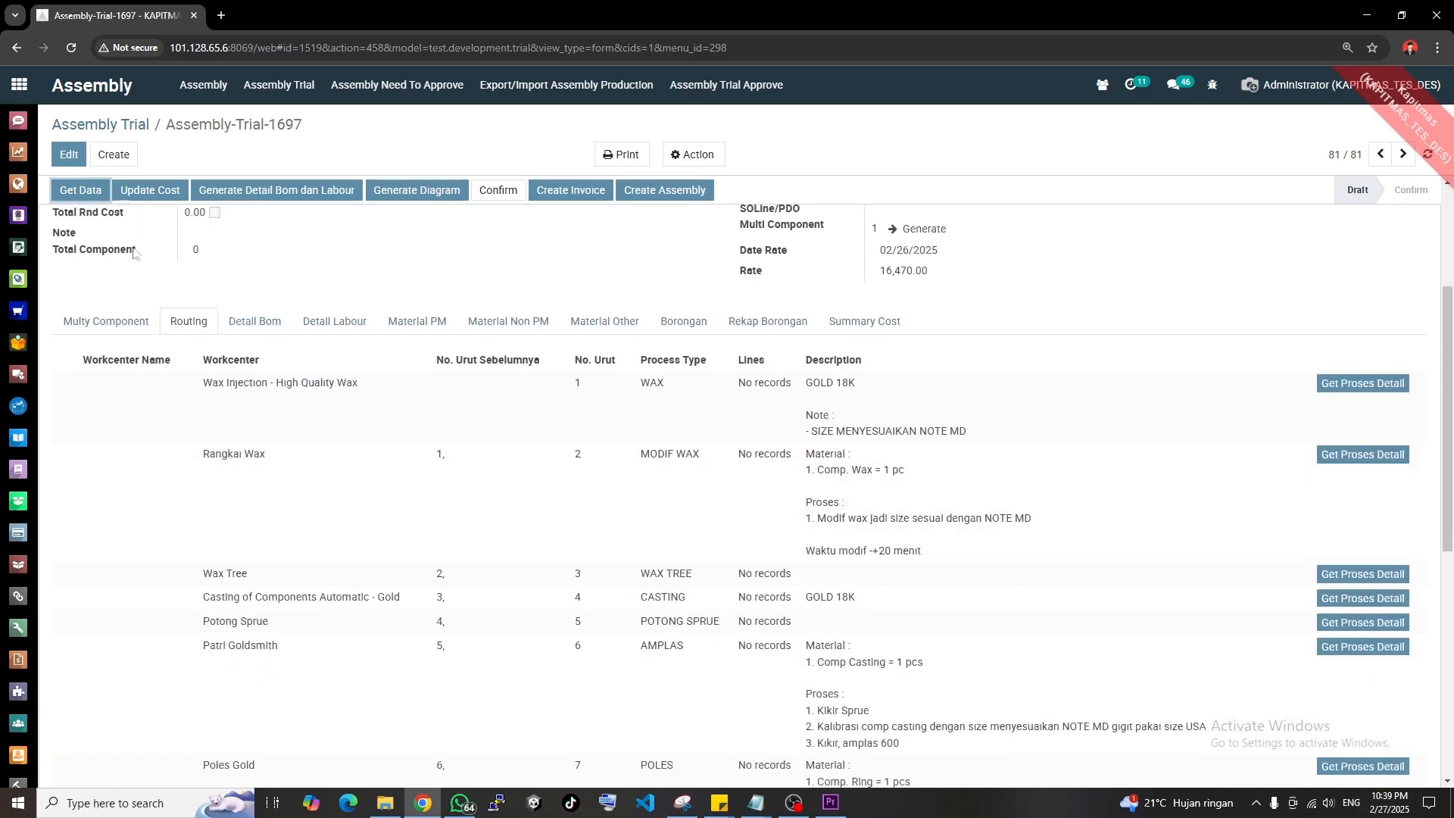
- Make the trial editable and examine the BOM, labour and parameters of the Wax Injection - High Quality Wax process
{"action": "left_click", "coordinate": [69, 154]}
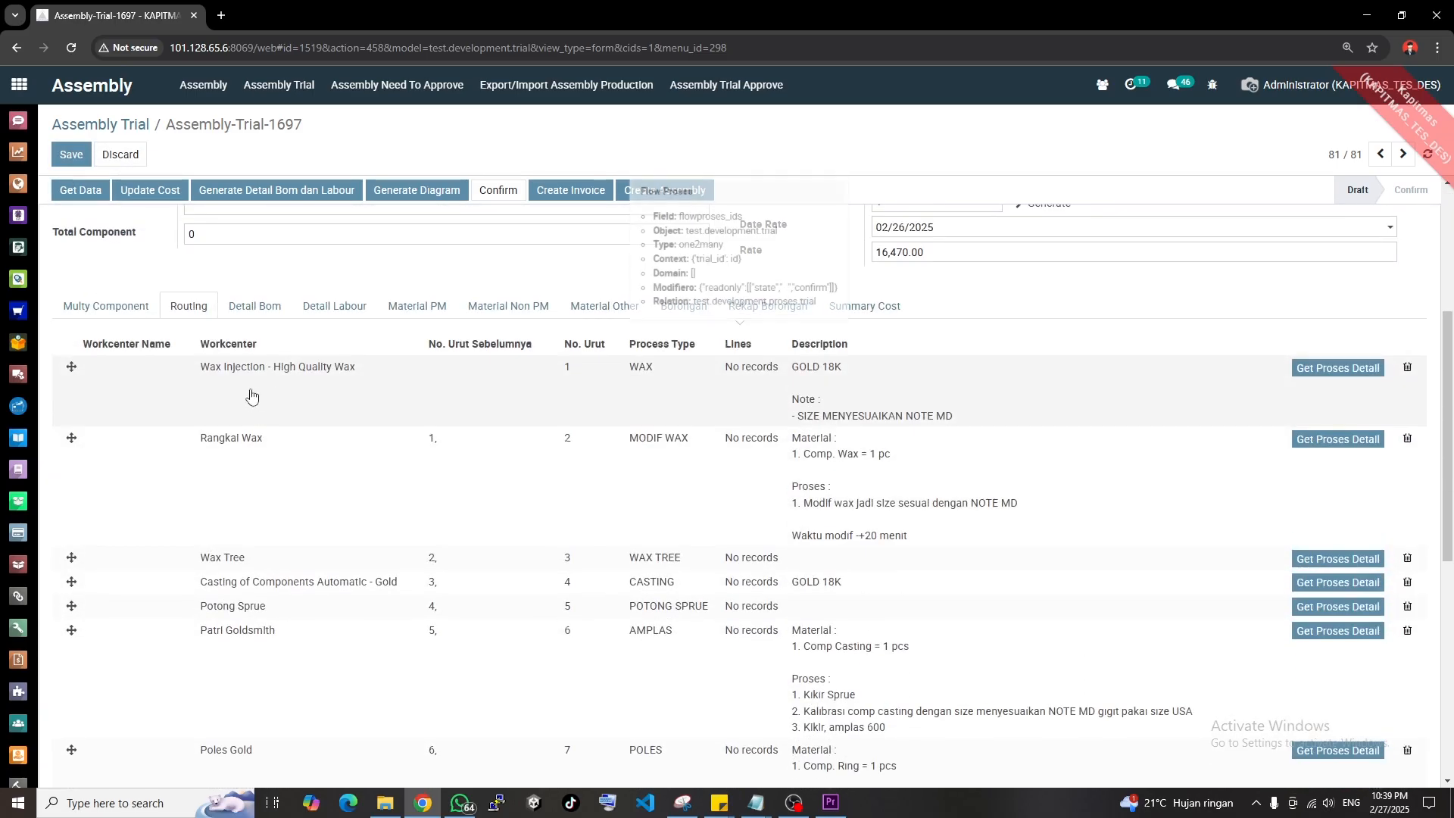
{"action": "left_click", "coordinate": [252, 386]}
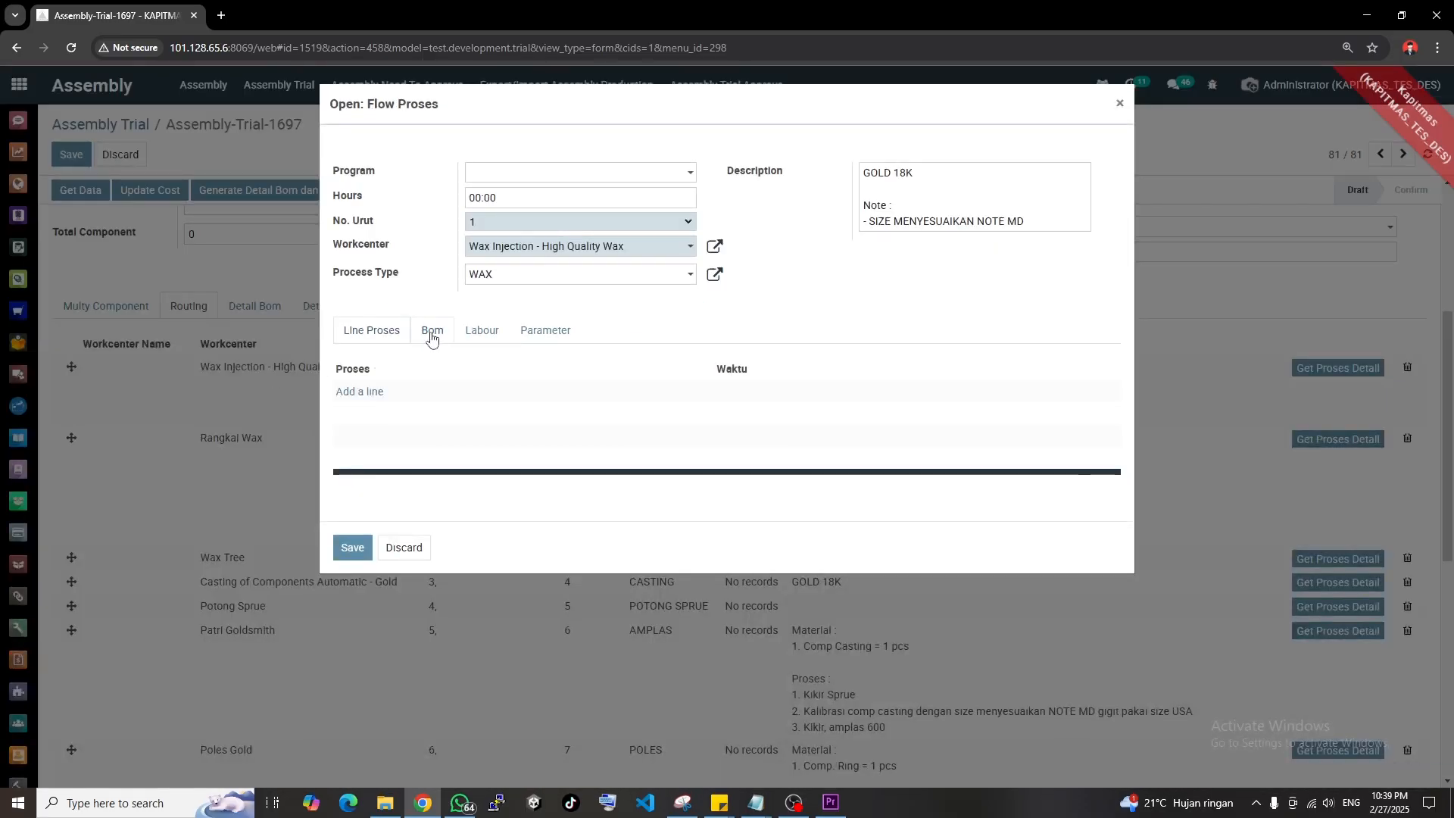
{"action": "left_click", "coordinate": [433, 333]}
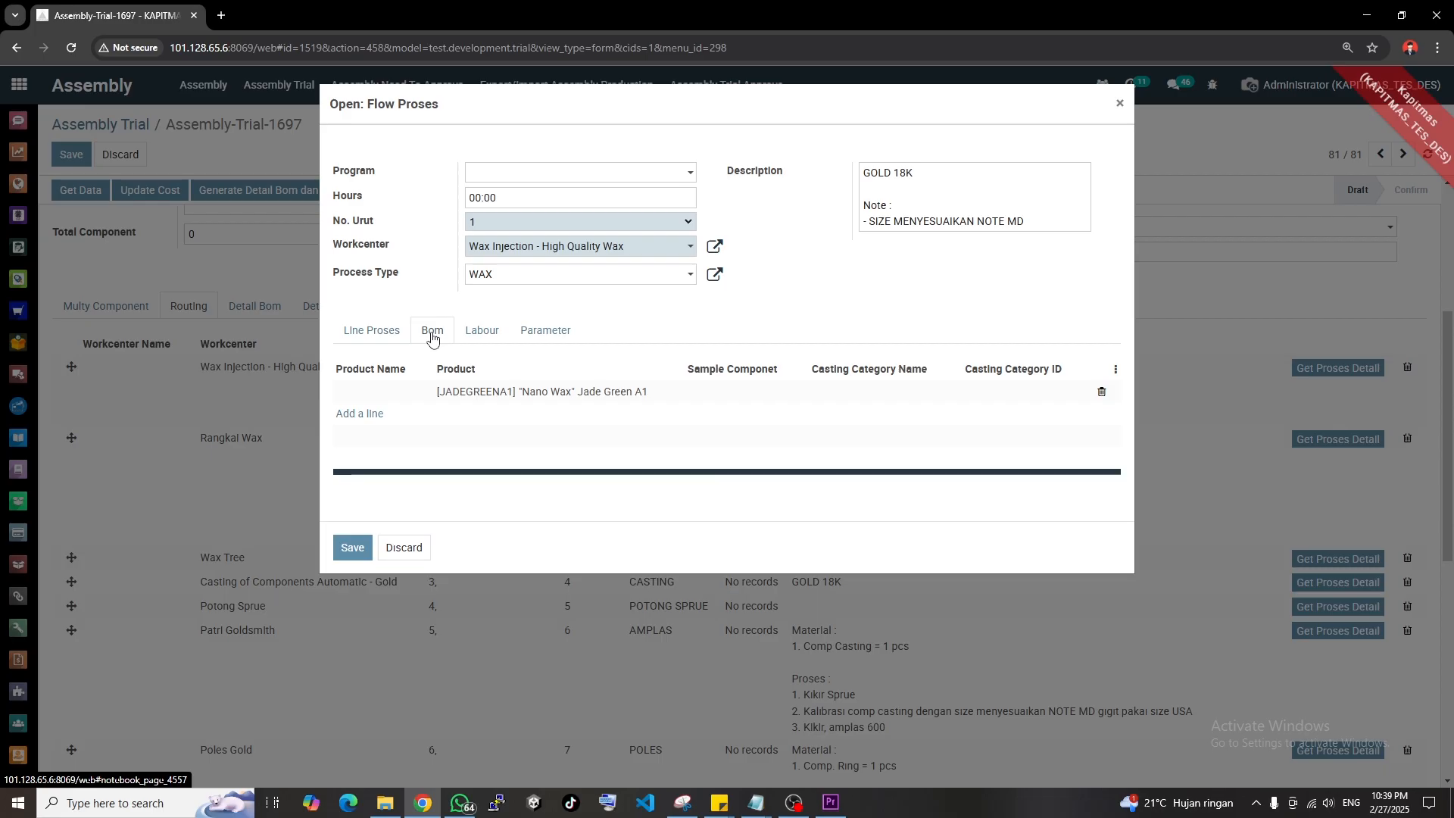
{"action": "left_click", "coordinate": [481, 333]}
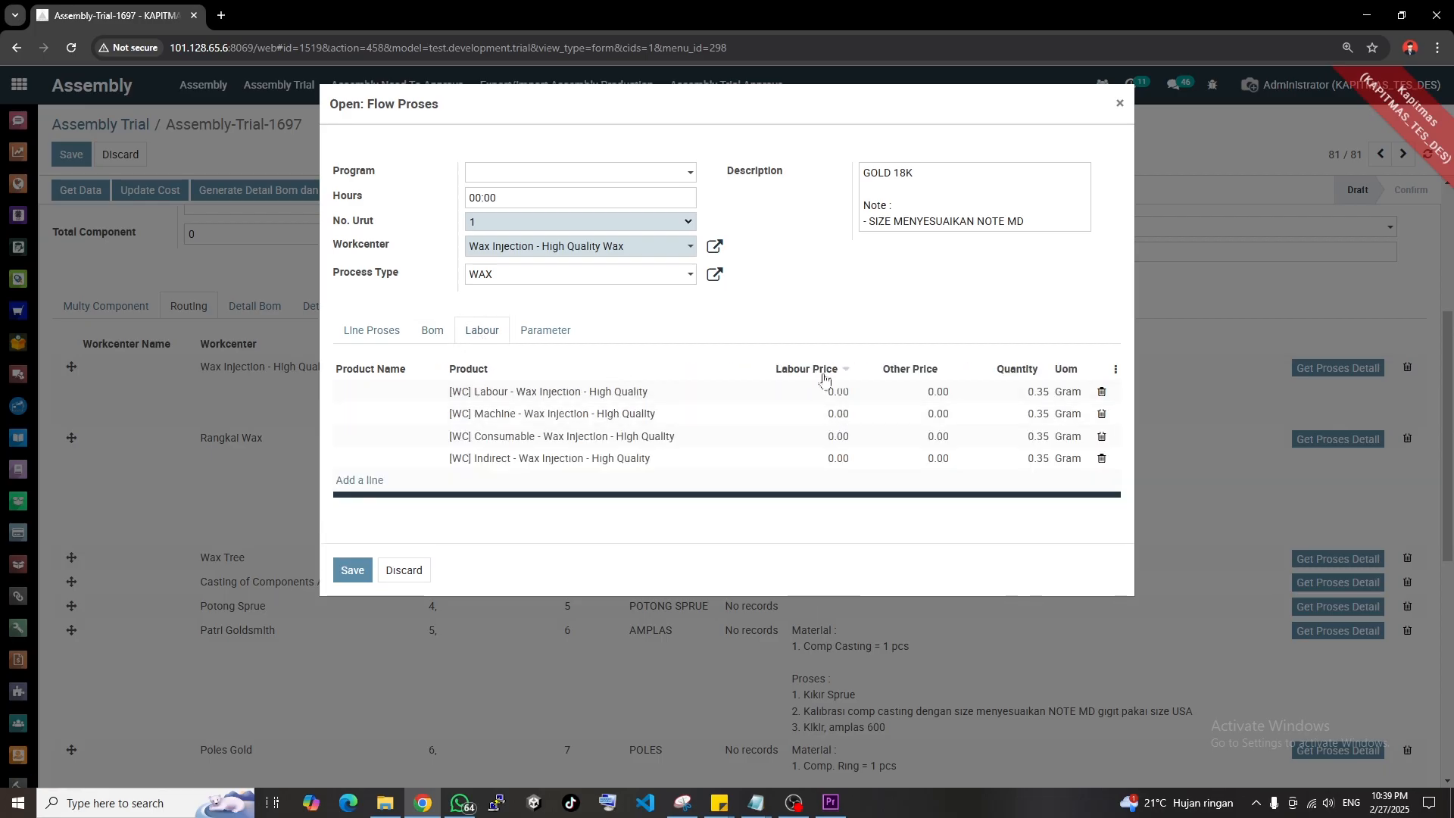
{"action": "left_click", "coordinate": [564, 337]}
{"action": "left_click", "coordinate": [462, 337]}
{"action": "left_click", "coordinate": [433, 331]}
{"action": "left_click", "coordinate": [374, 333]}
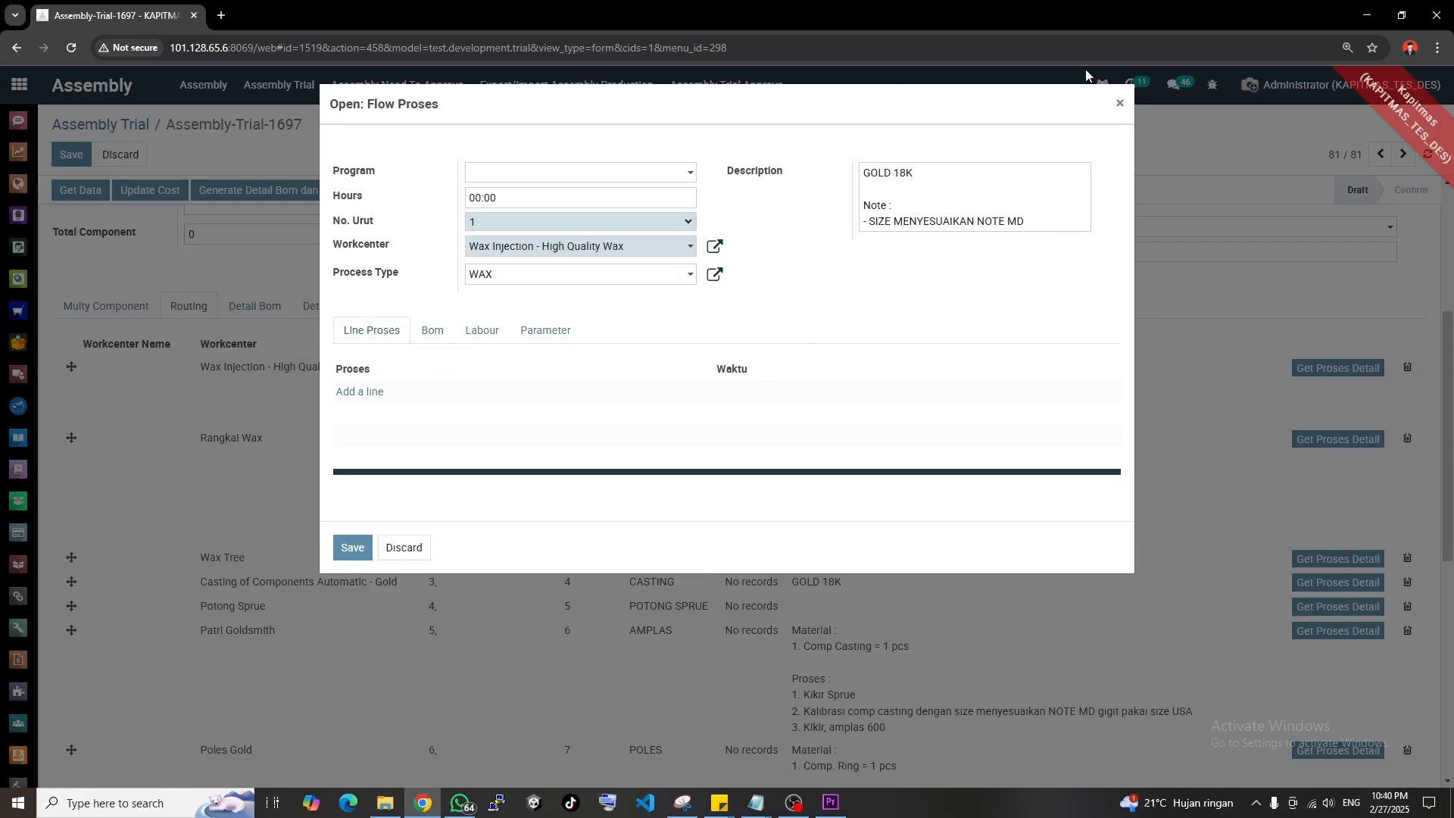
{"action": "left_click", "coordinate": [1119, 105]}
- Examine the BOM and labour lines of the Patri Goldsmith process in the routing
{"action": "scroll", "coordinate": [622, 516], "scroll_direction": "down", "scroll_amount": 2}
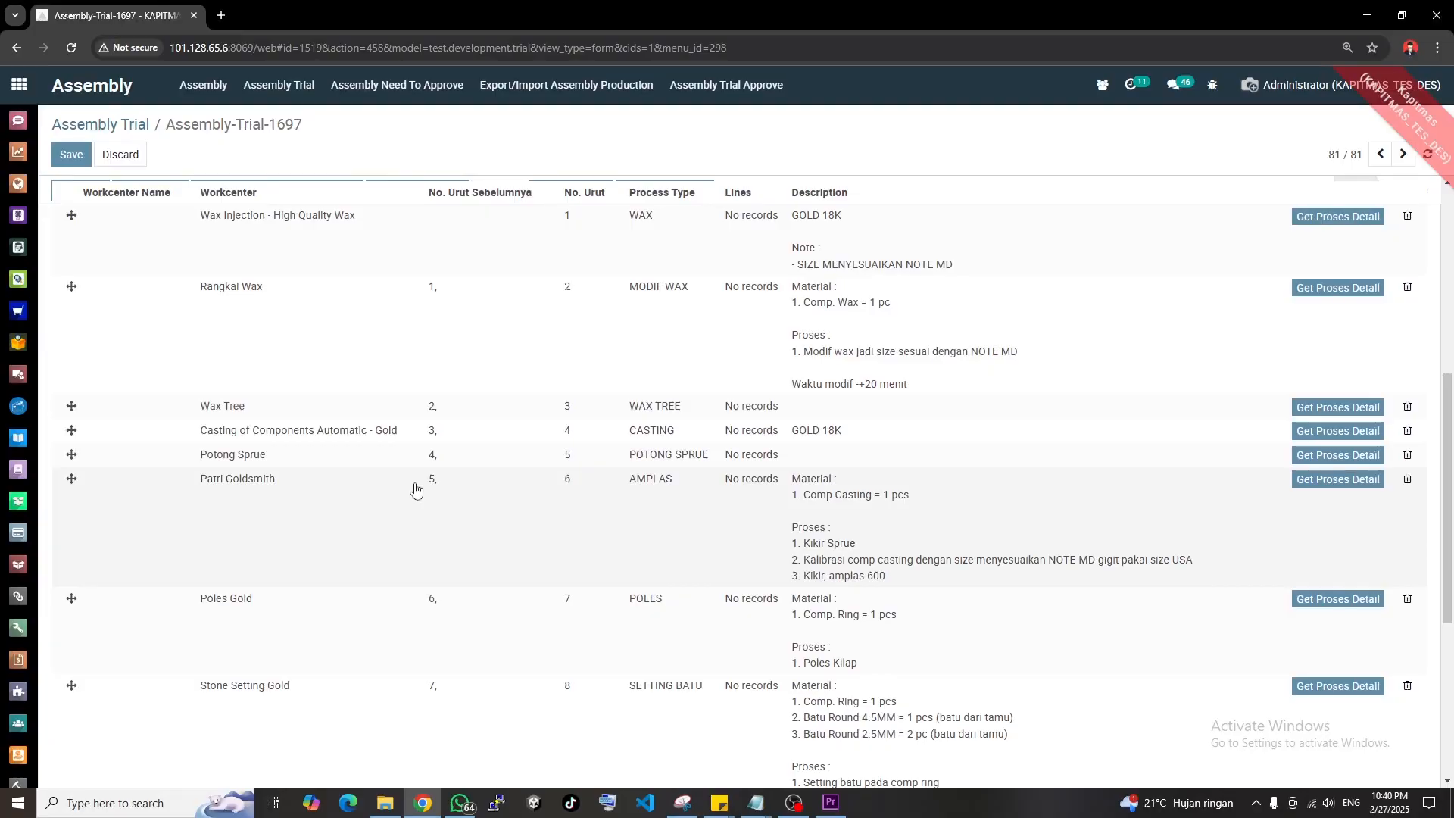
{"action": "left_click", "coordinate": [282, 489]}
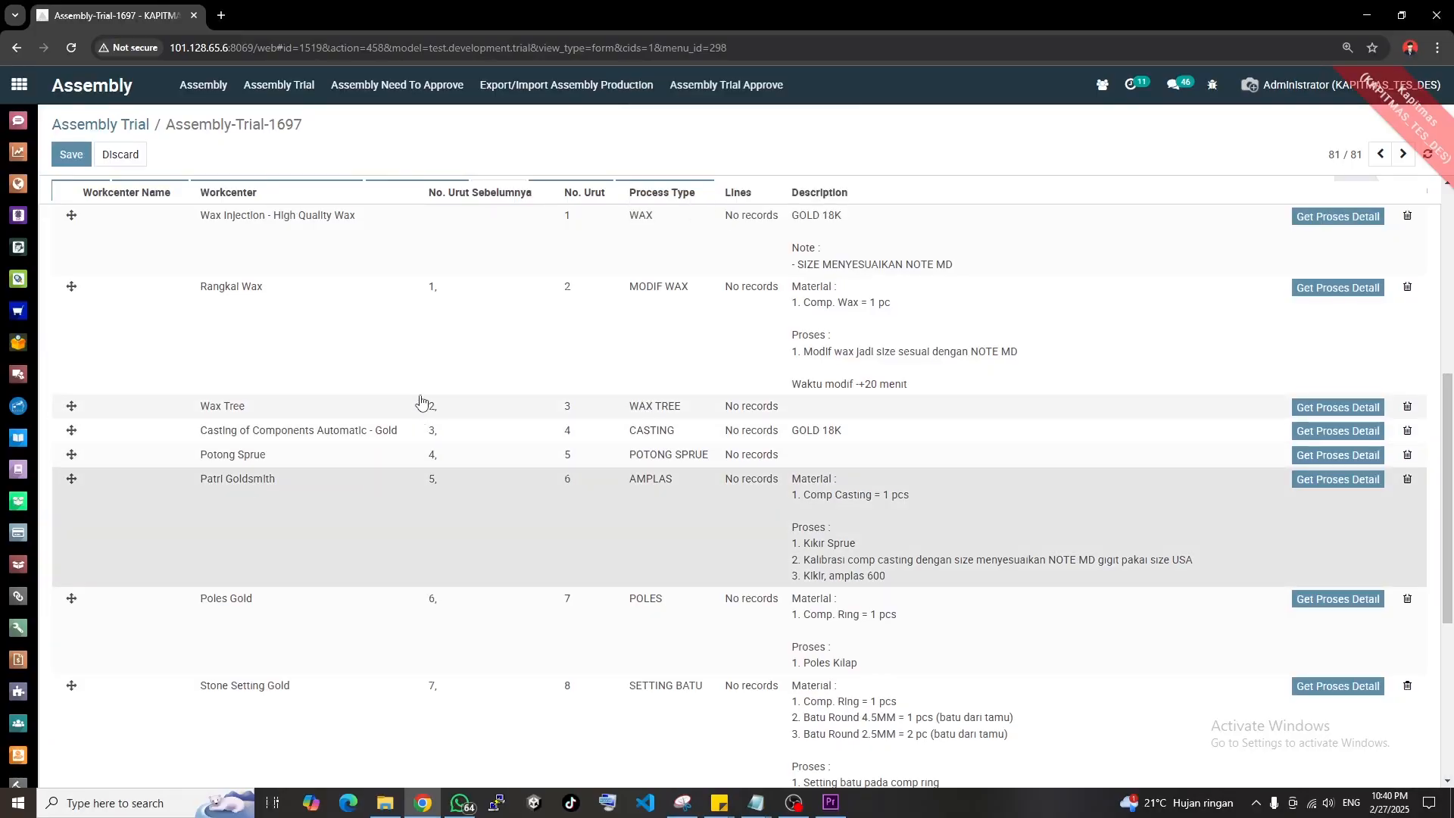
{"action": "left_click", "coordinate": [432, 361]}
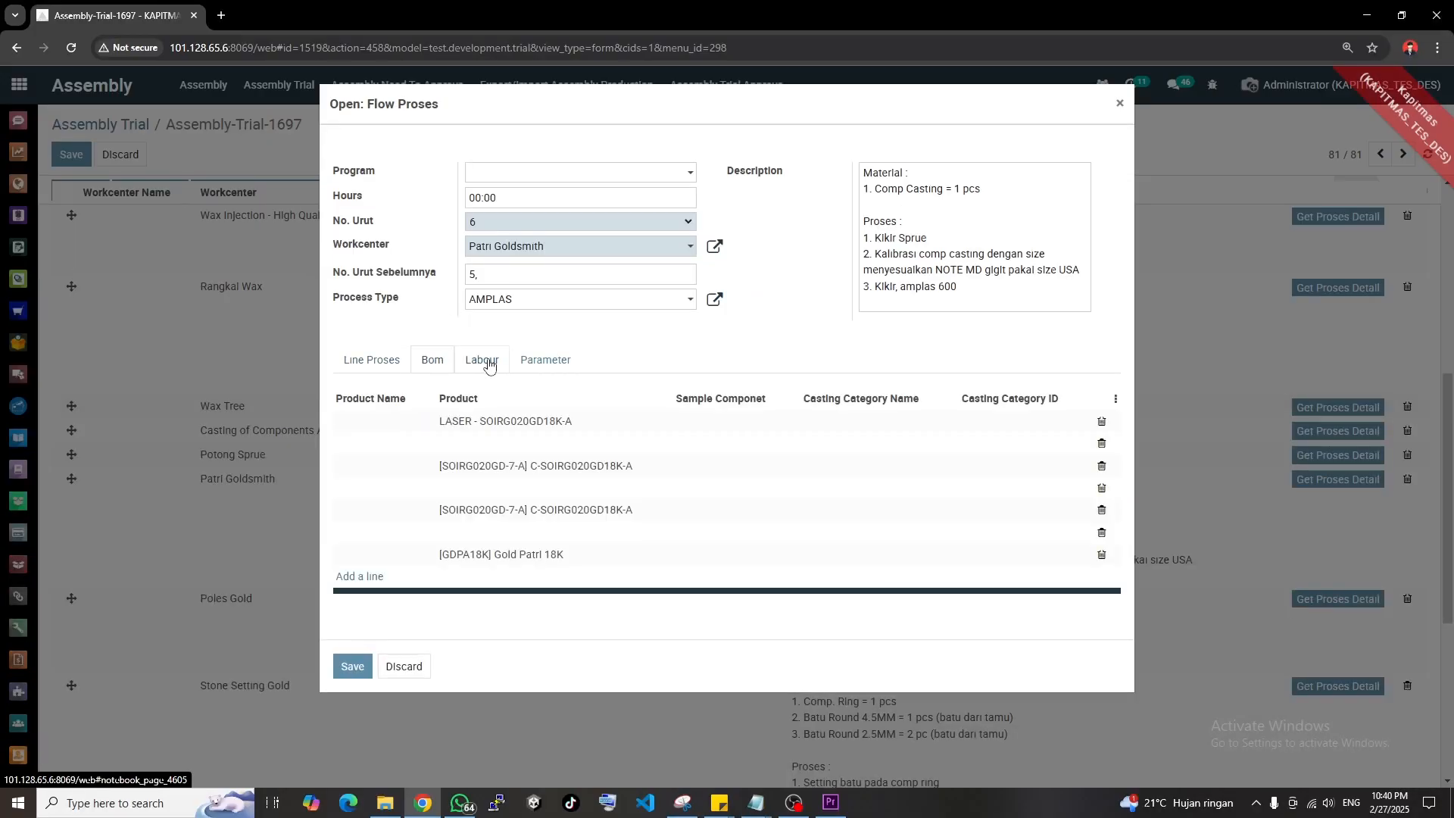
{"action": "left_click", "coordinate": [489, 365]}
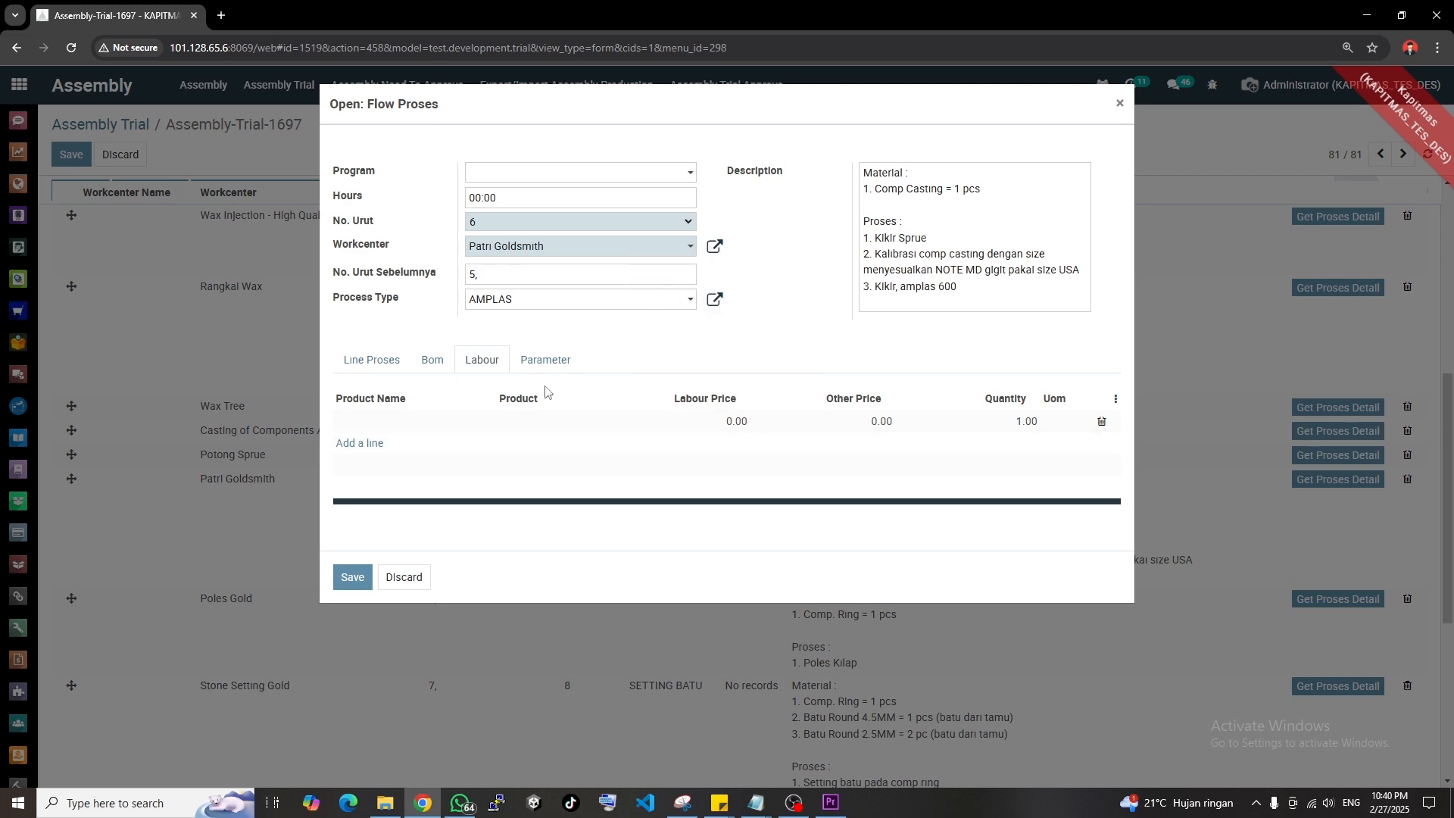
{"action": "left_click", "coordinate": [1112, 121]}
- Save the trial and generate its detail BOM and labour
{"action": "scroll", "coordinate": [454, 511], "scroll_direction": "up", "scroll_amount": 5}
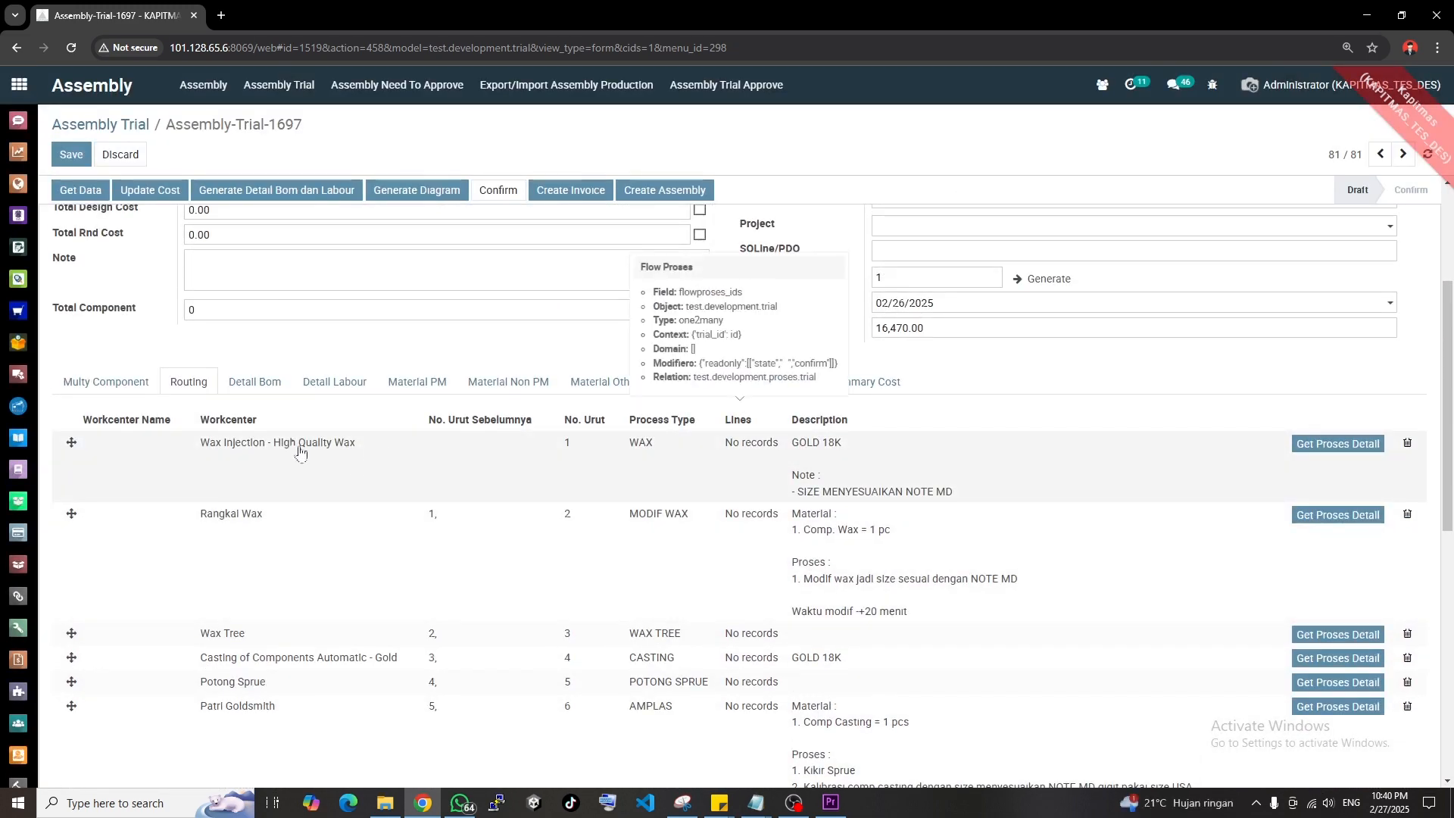
{"action": "scroll", "coordinate": [246, 388], "scroll_direction": "up", "scroll_amount": 3}
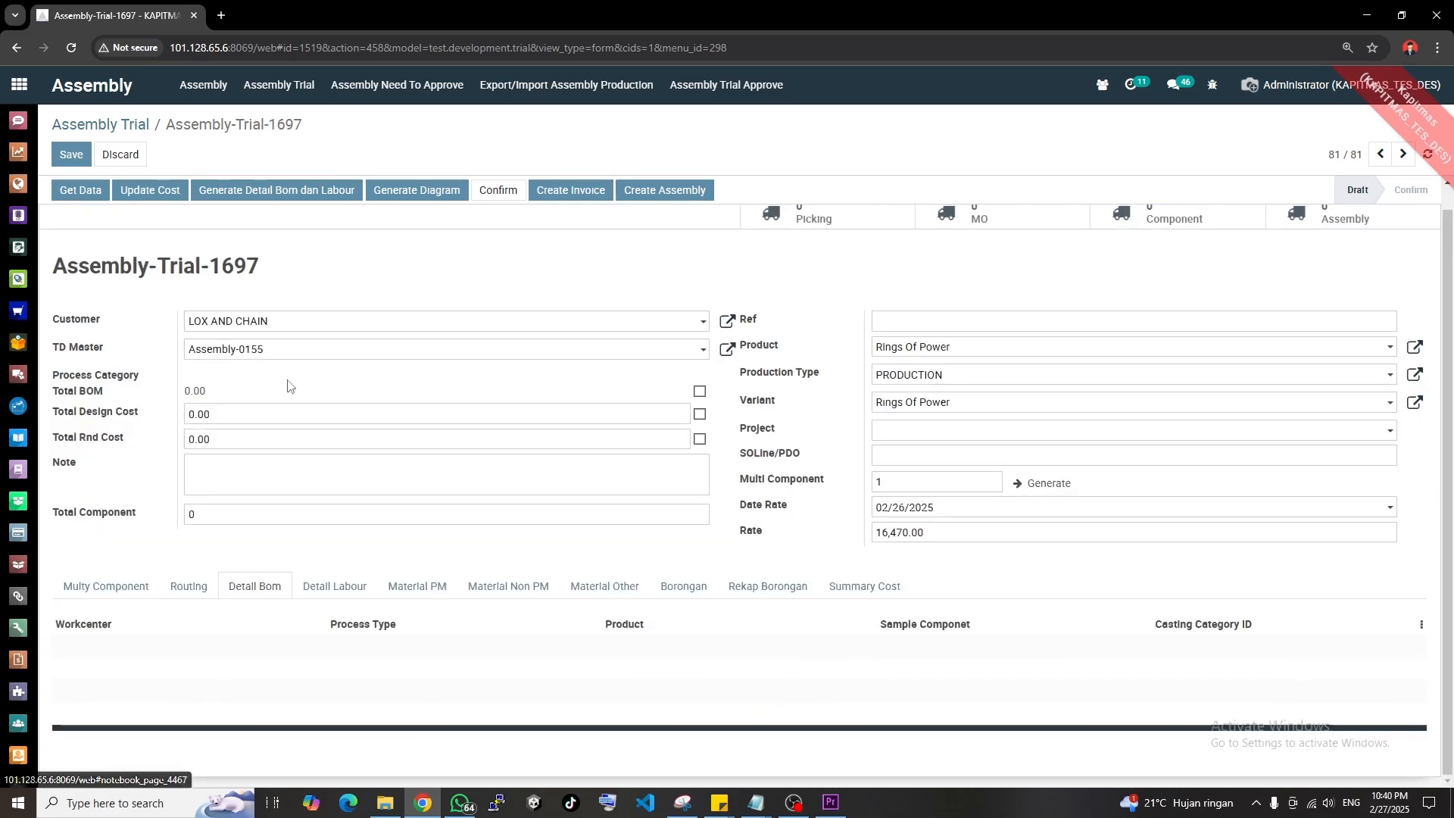
{"action": "left_click", "coordinate": [71, 152]}
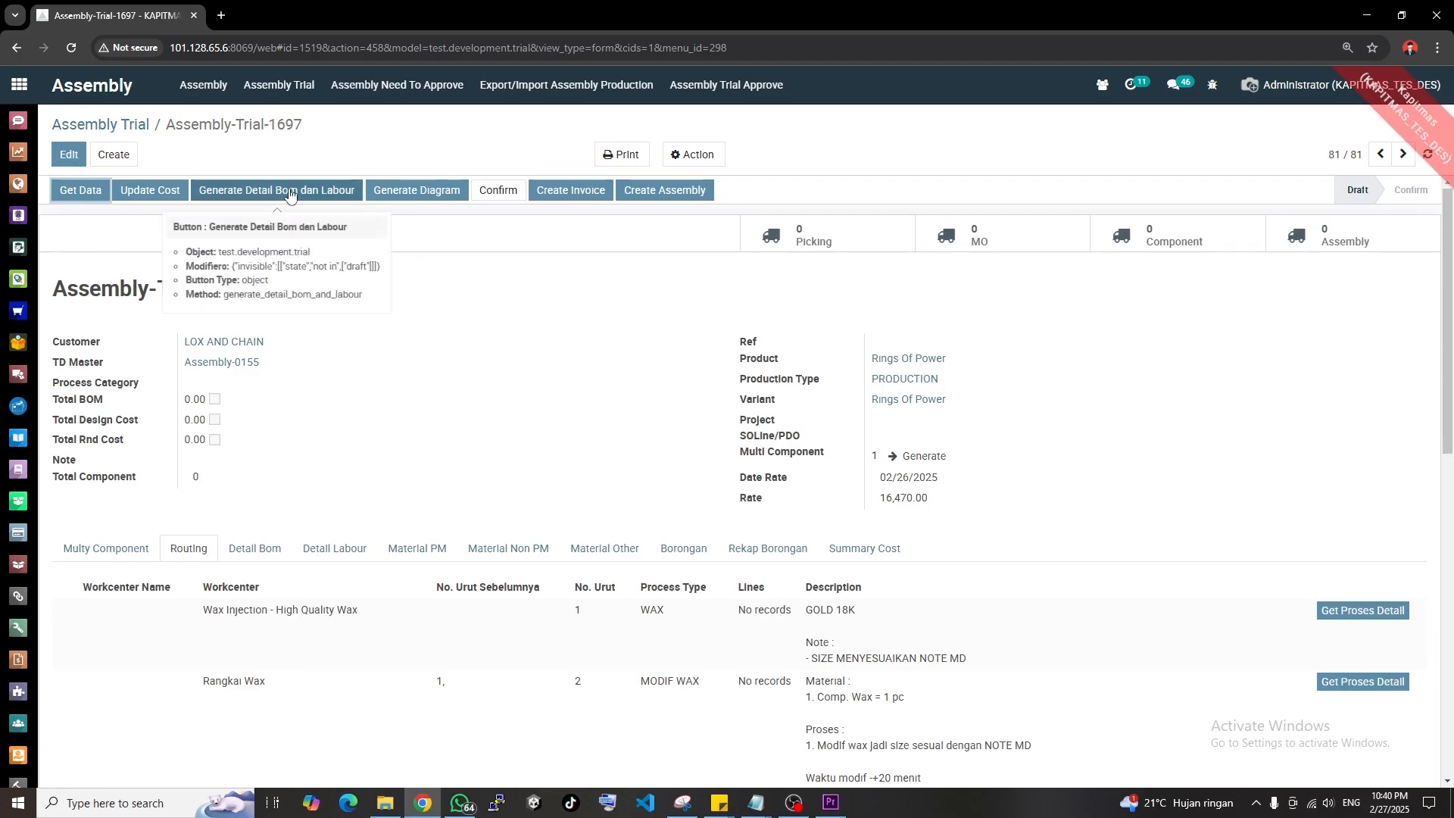
{"action": "left_click", "coordinate": [290, 193]}
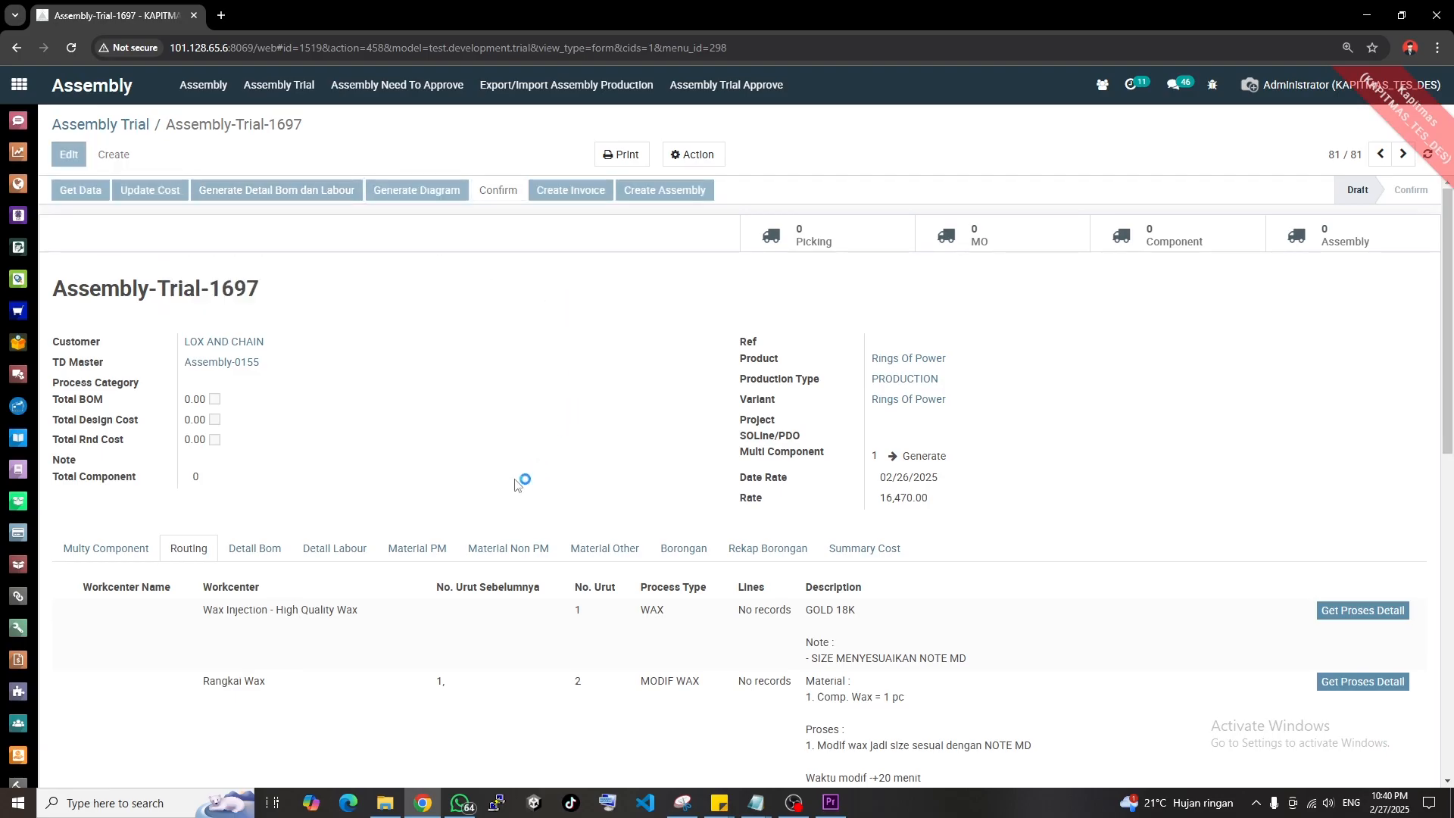
{"action": "scroll", "coordinate": [508, 486], "scroll_direction": "down", "scroll_amount": 2}
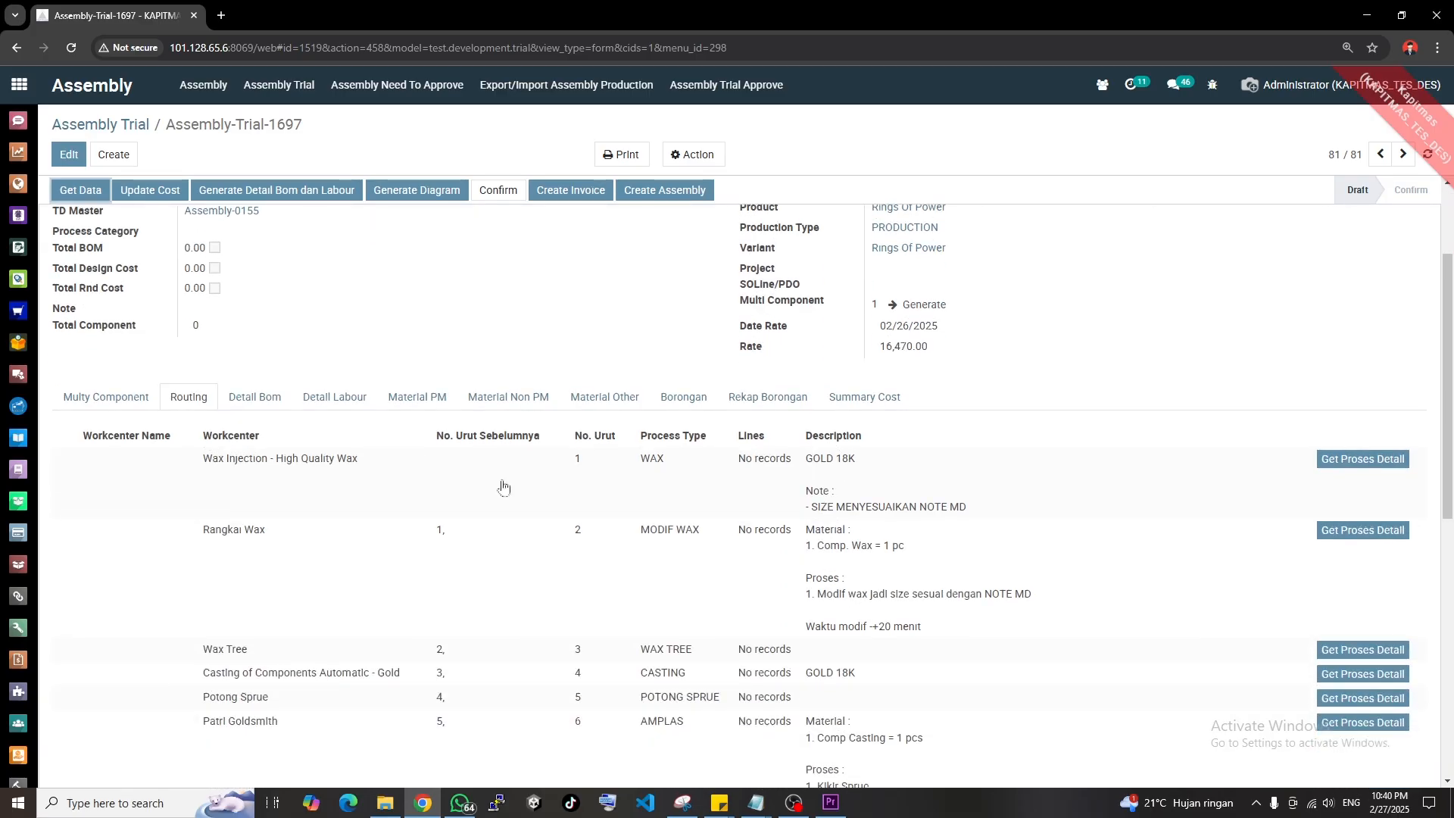
- Review the trial's detail BOM, detail labour, PM, non-PM and other materials, Borongan and Rekap Borongan
{"action": "left_click", "coordinate": [258, 400]}
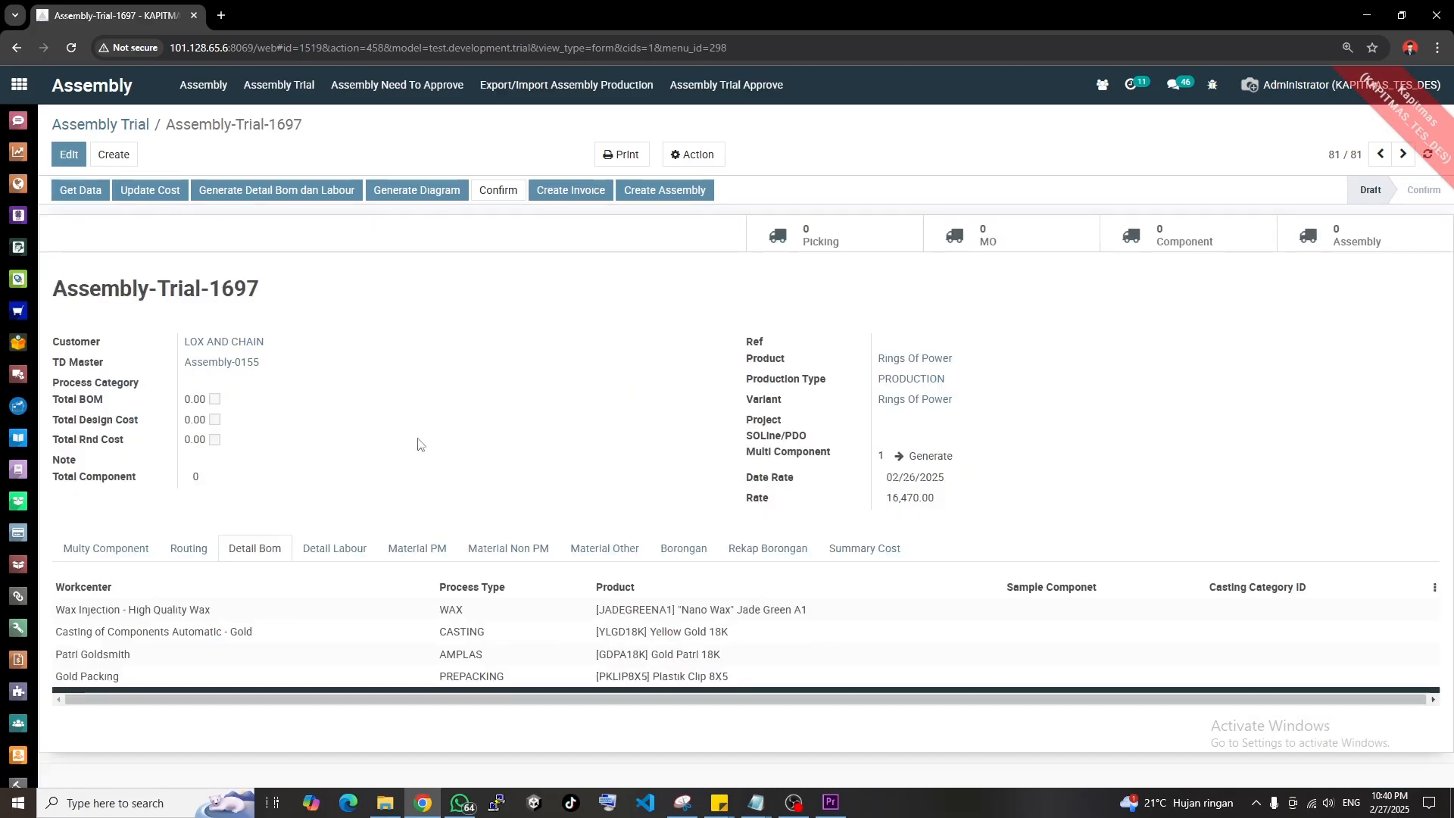
{"action": "left_click", "coordinate": [356, 557]}
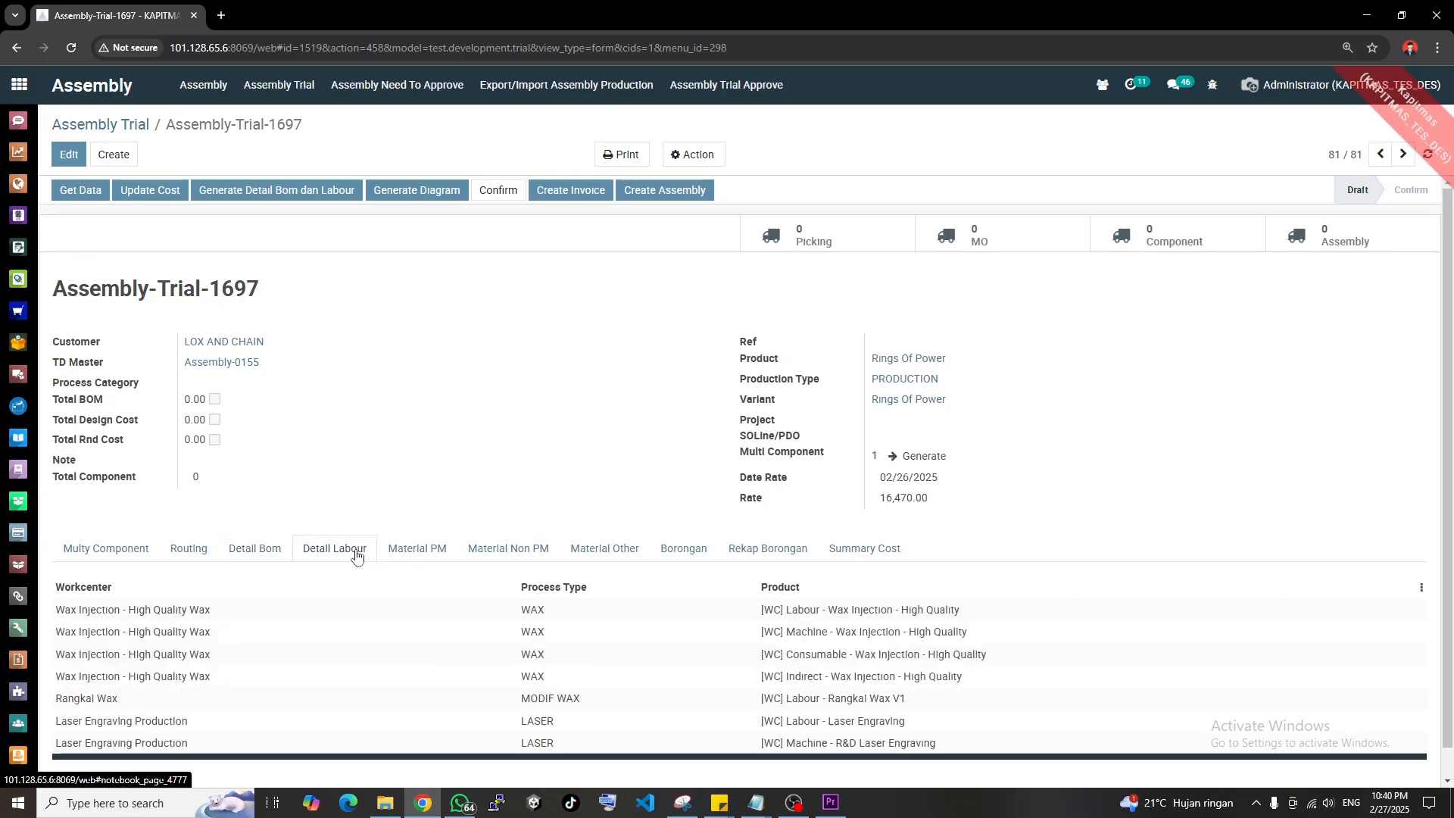
{"action": "left_click", "coordinate": [425, 553]}
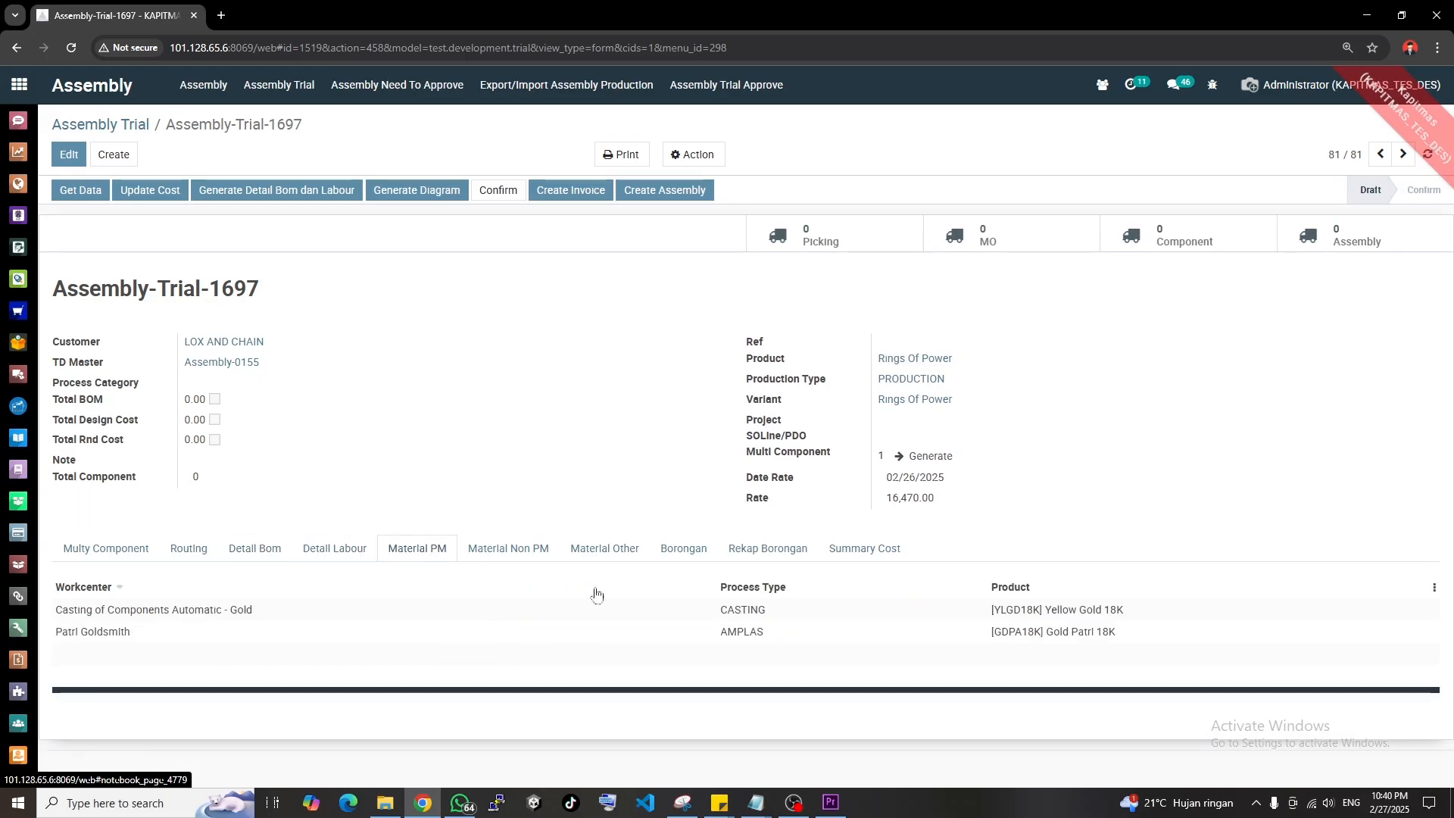
{"action": "left_click", "coordinate": [512, 553]}
{"action": "left_click", "coordinate": [604, 552]}
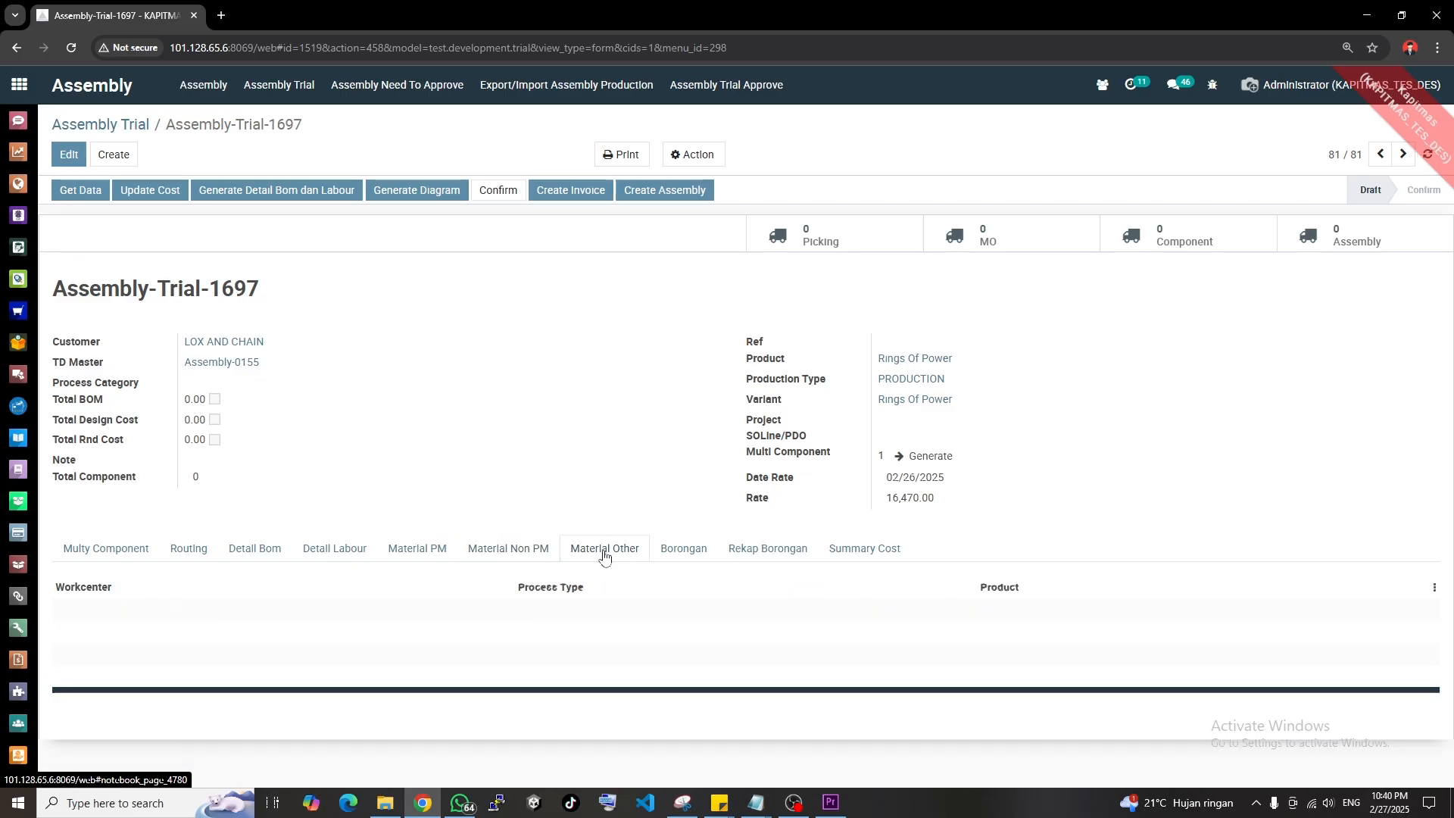
{"action": "left_click", "coordinate": [688, 556]}
{"action": "left_click", "coordinate": [767, 558]}
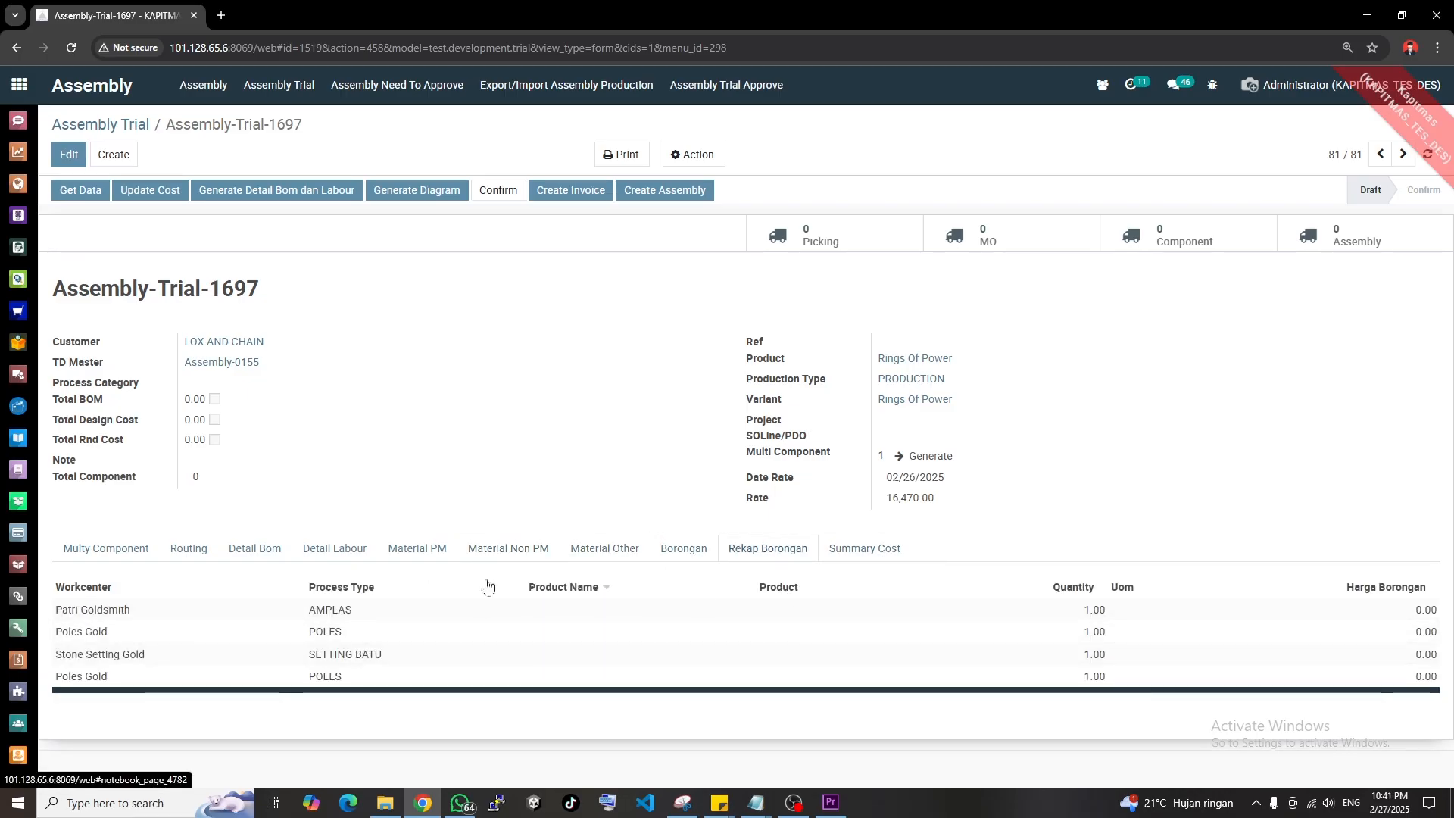
- Check the labour prices of the Wax Injection - High Quality Wax process in the routing
{"action": "left_click", "coordinate": [202, 561]}
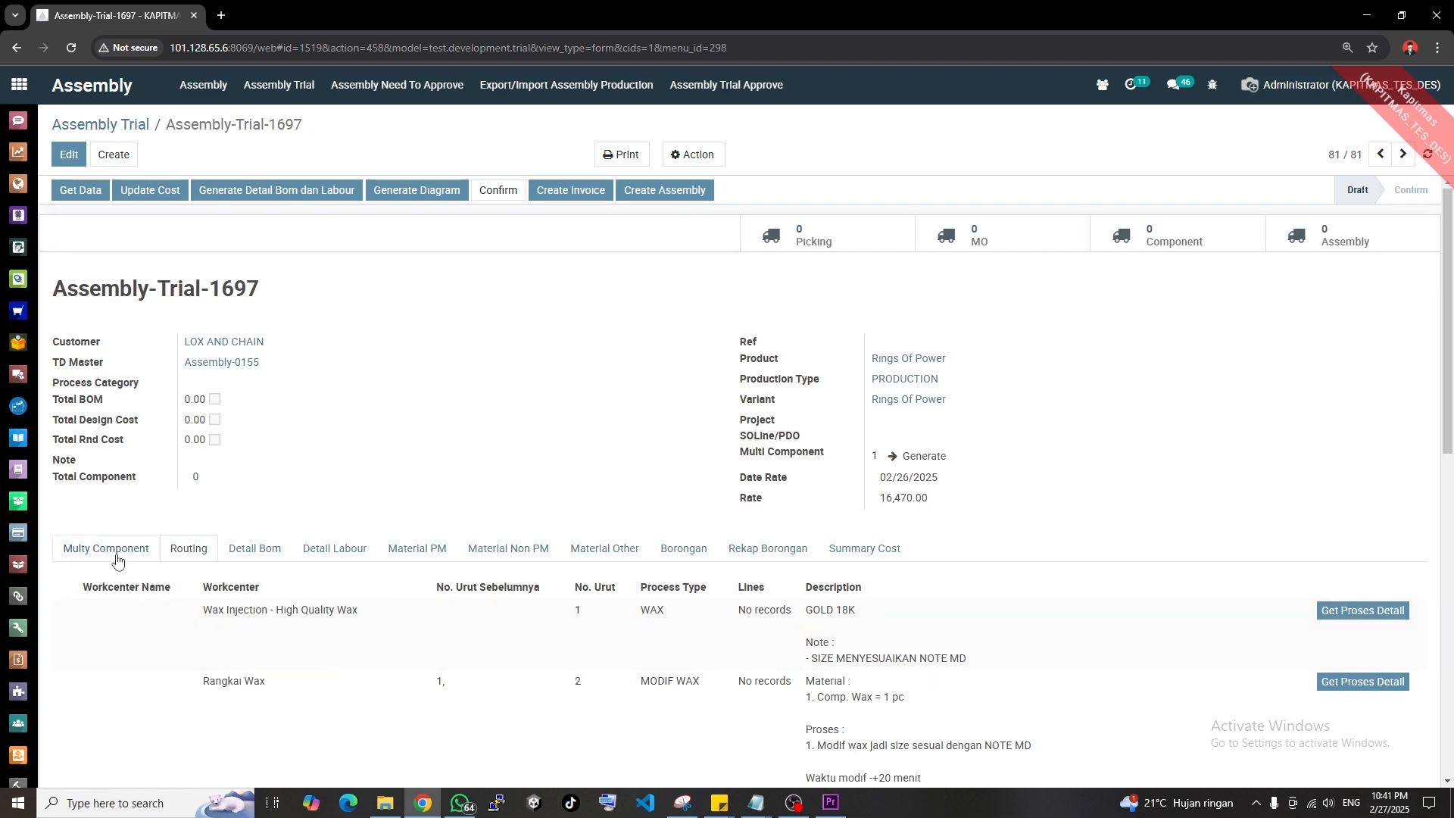
{"action": "scroll", "coordinate": [318, 640], "scroll_direction": "down", "scroll_amount": 3}
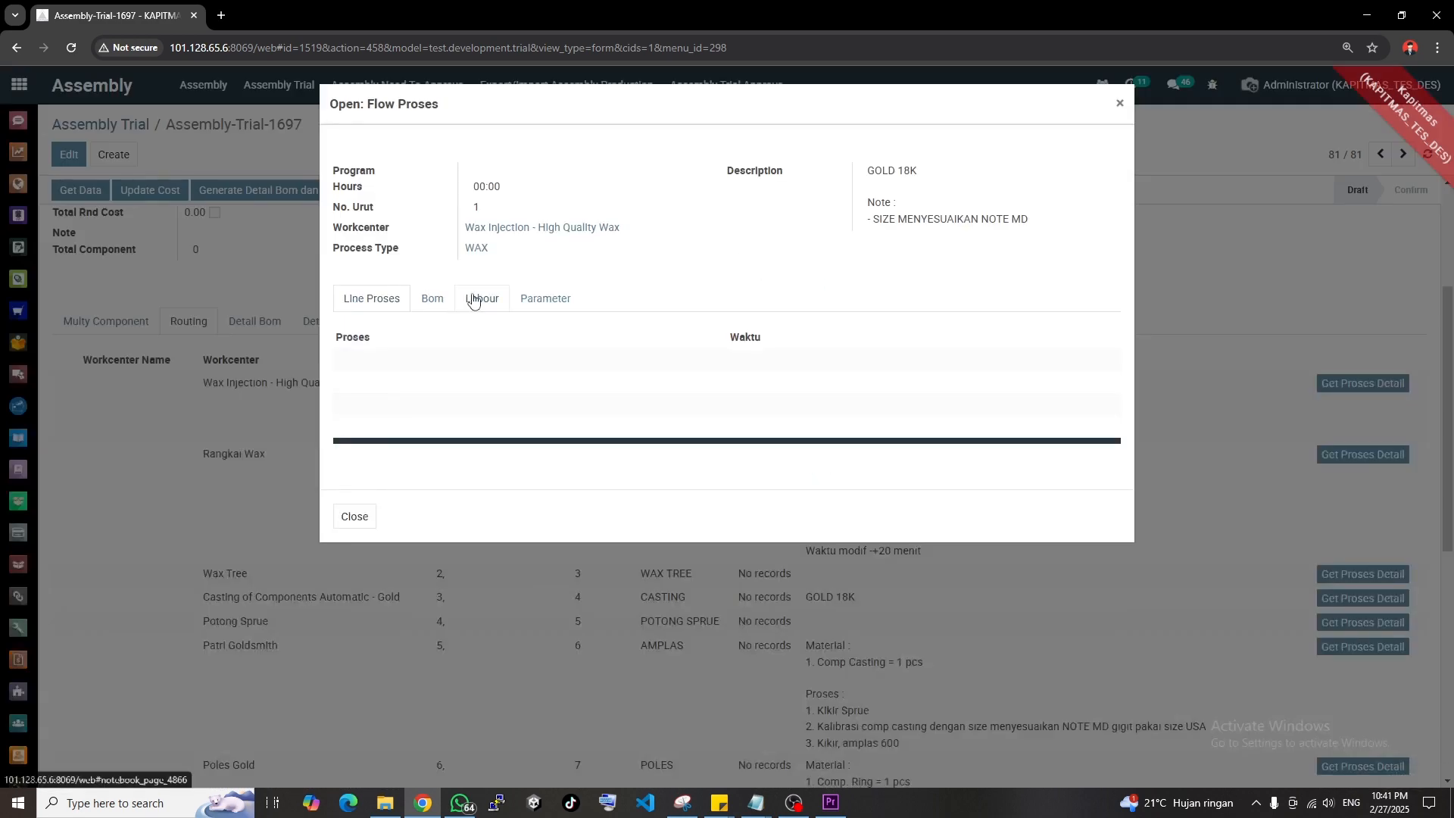
{"action": "left_click", "coordinate": [480, 297]}
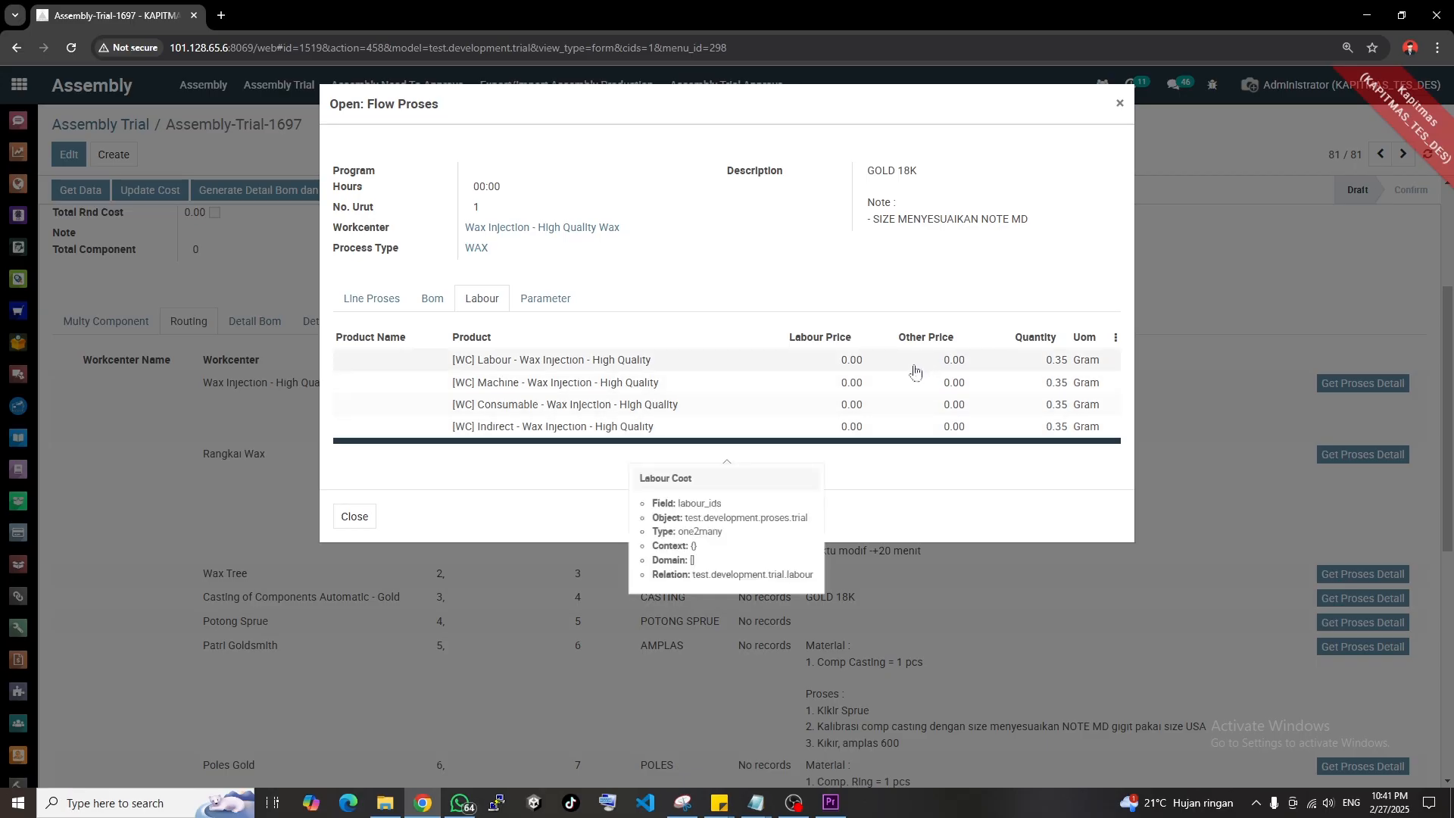
{"action": "left_click", "coordinate": [1119, 103]}
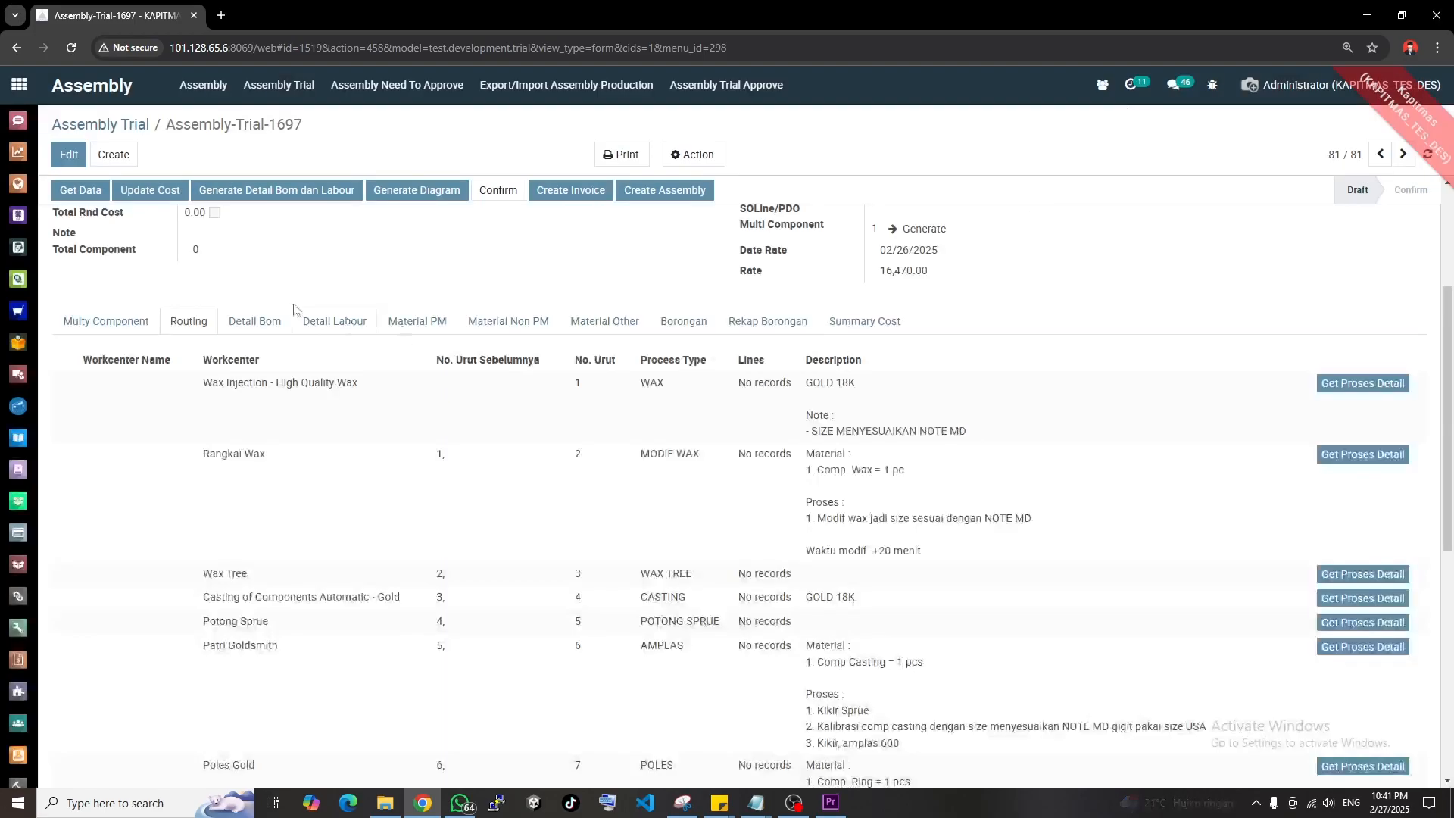
- Update the trial's costs and check the labour prices of the Wax Injection - High Quality Wax process
{"action": "left_click", "coordinate": [150, 195]}
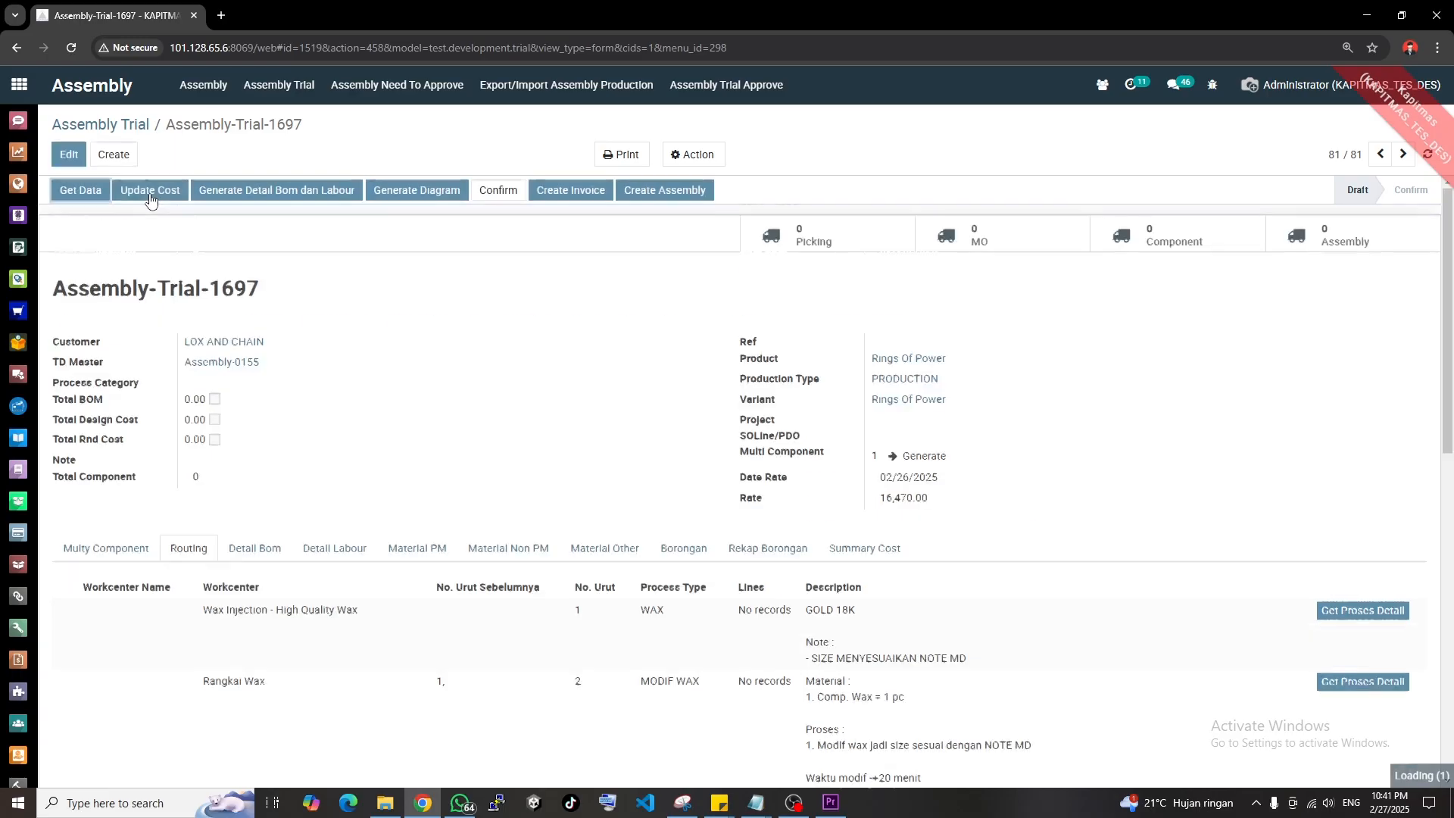
{"action": "scroll", "coordinate": [419, 378], "scroll_direction": "down", "scroll_amount": 2}
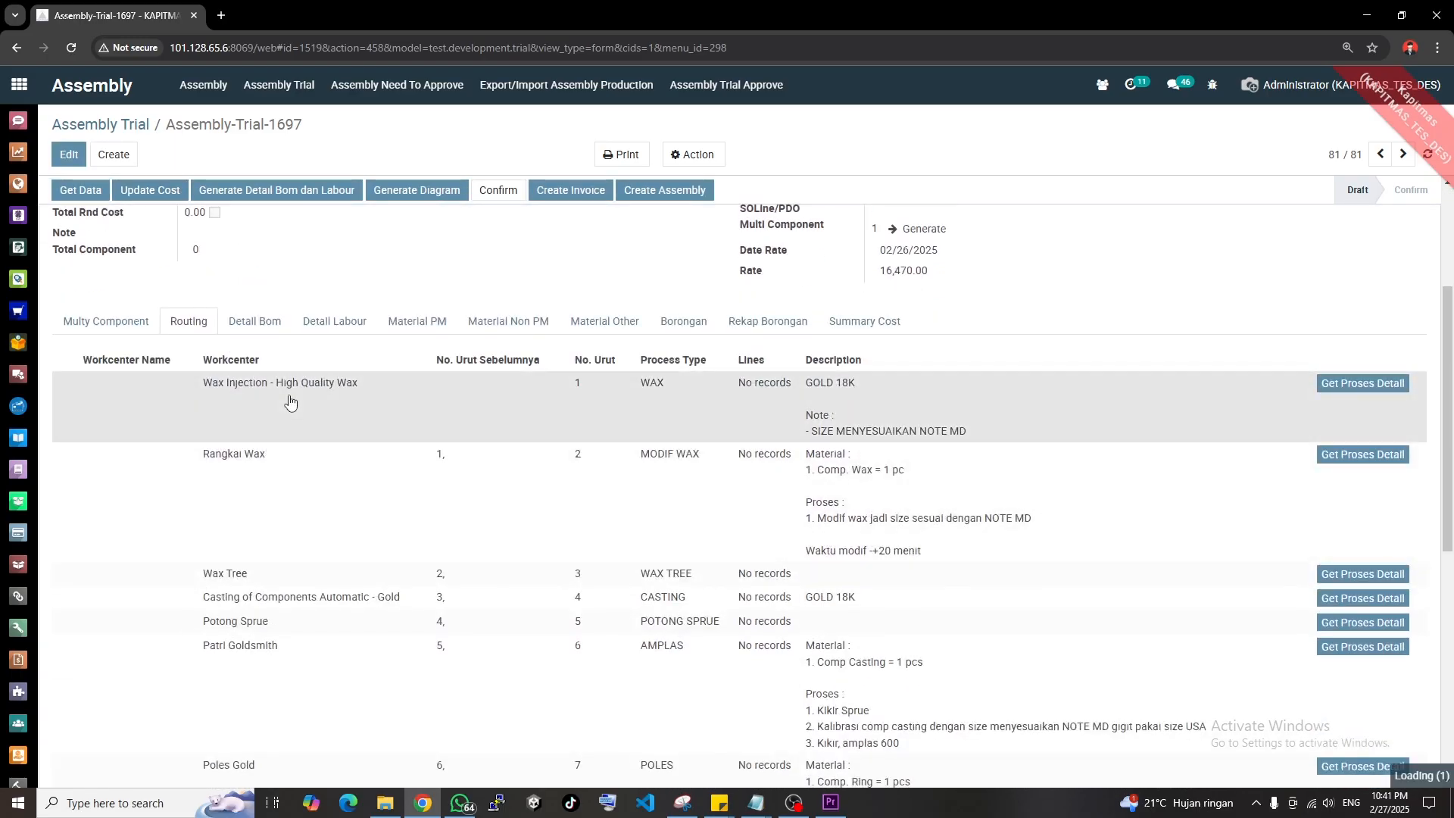
{"action": "left_click", "coordinate": [738, 390]}
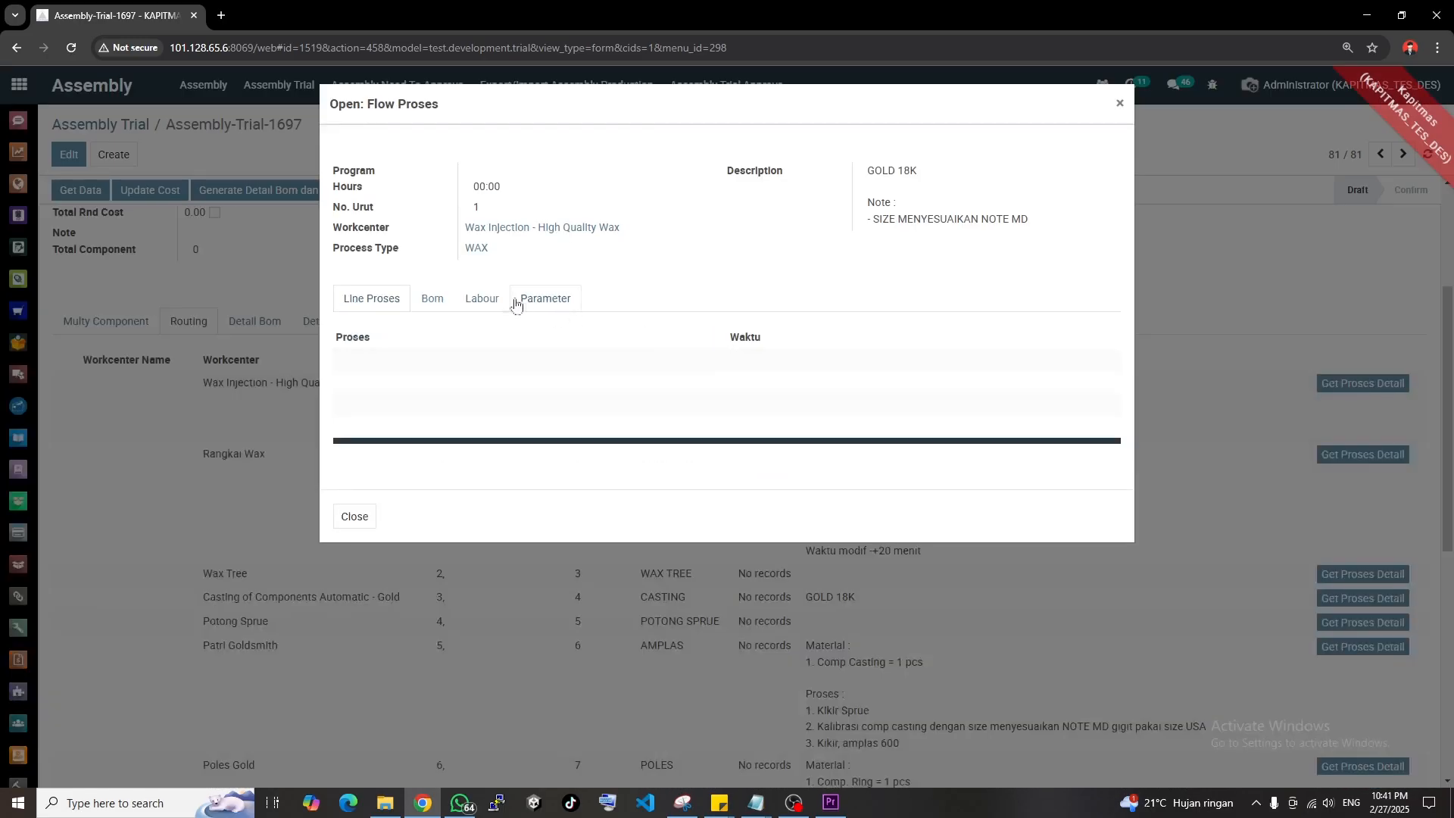
{"action": "left_click", "coordinate": [487, 298]}
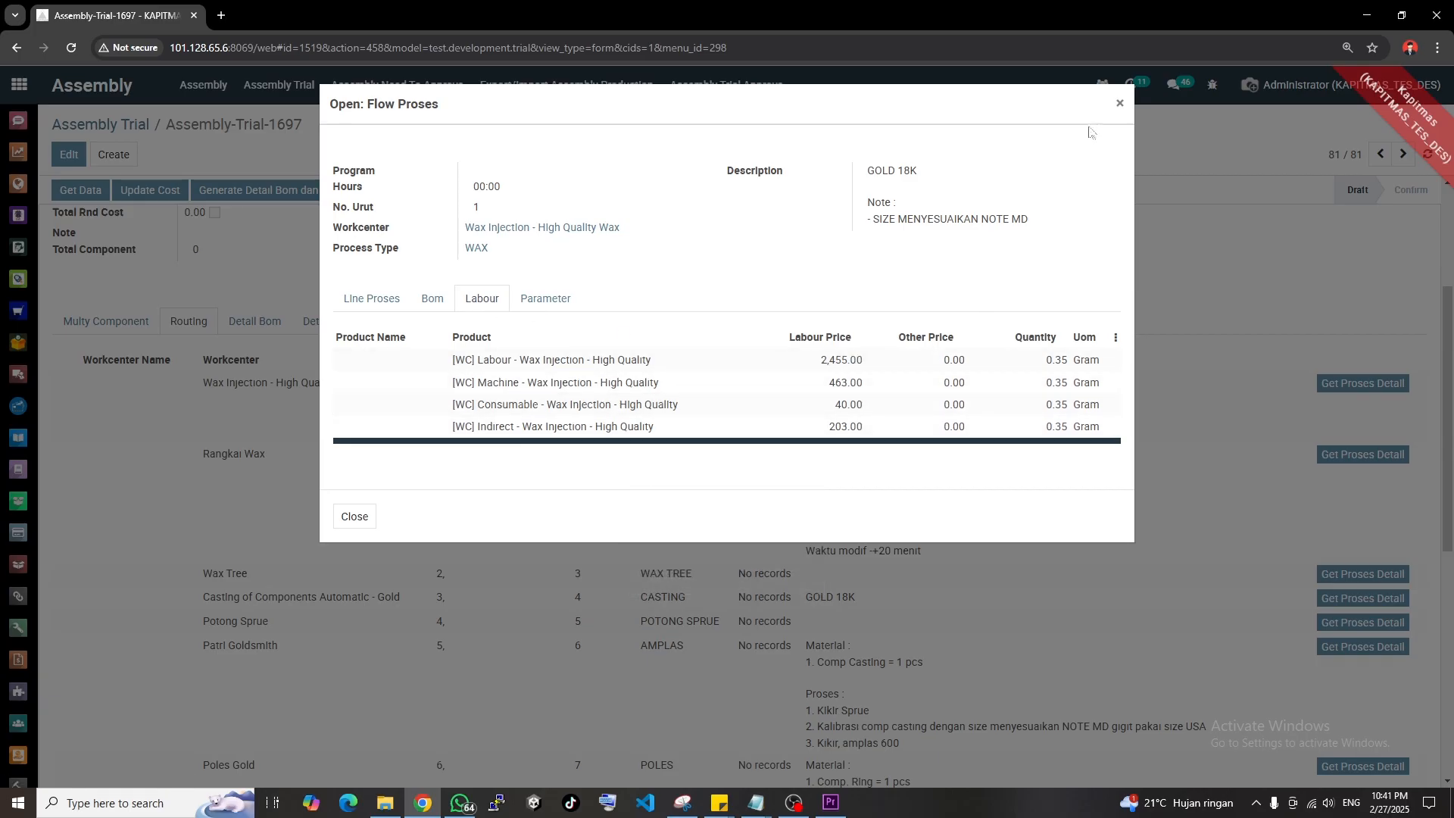
{"action": "left_click", "coordinate": [1119, 103]}
- Review the trial's cost and sale summary and its multi-component list
{"action": "left_click", "coordinate": [880, 324]}
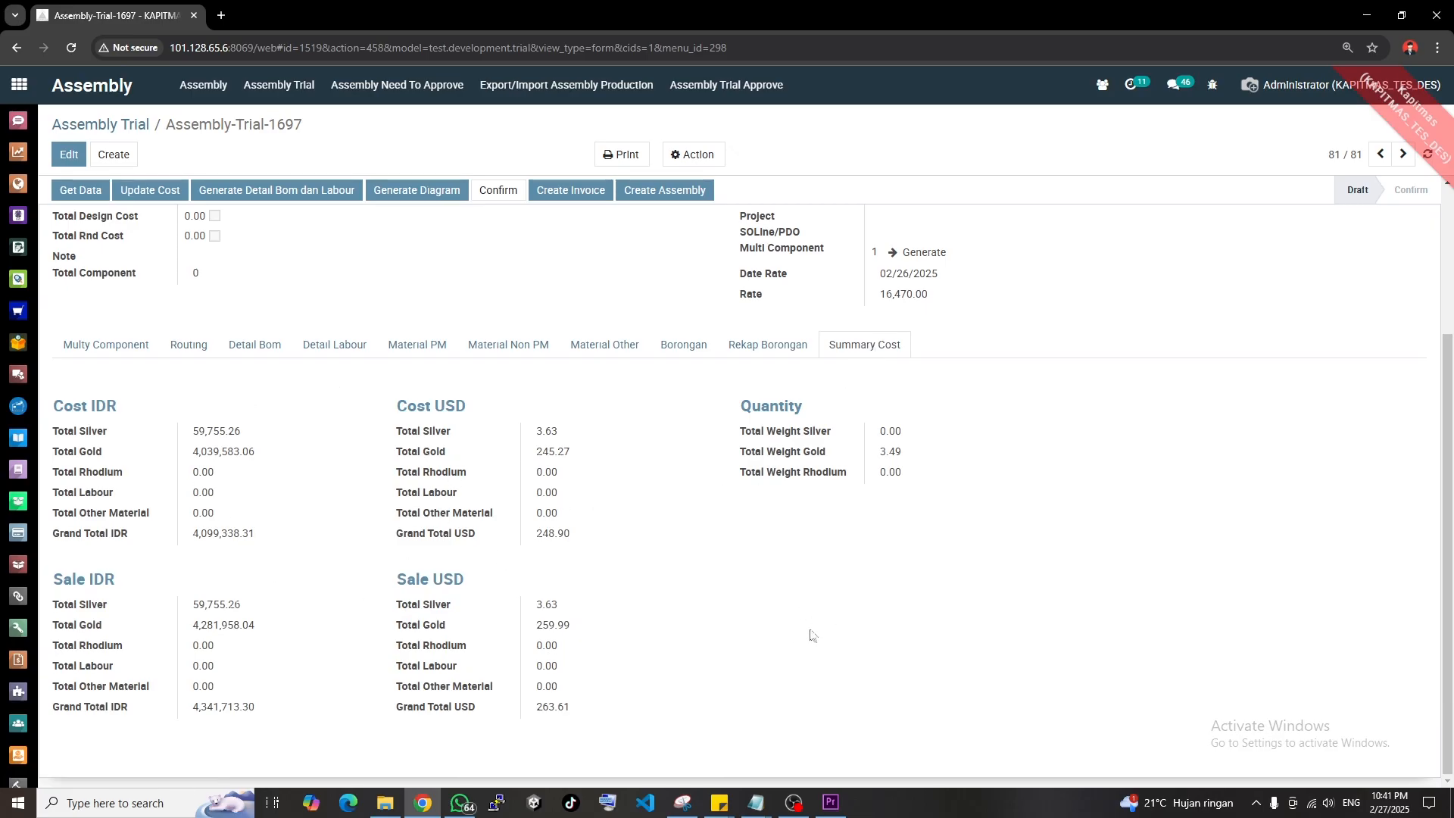
{"action": "scroll", "coordinate": [812, 632], "scroll_direction": "up", "scroll_amount": 3}
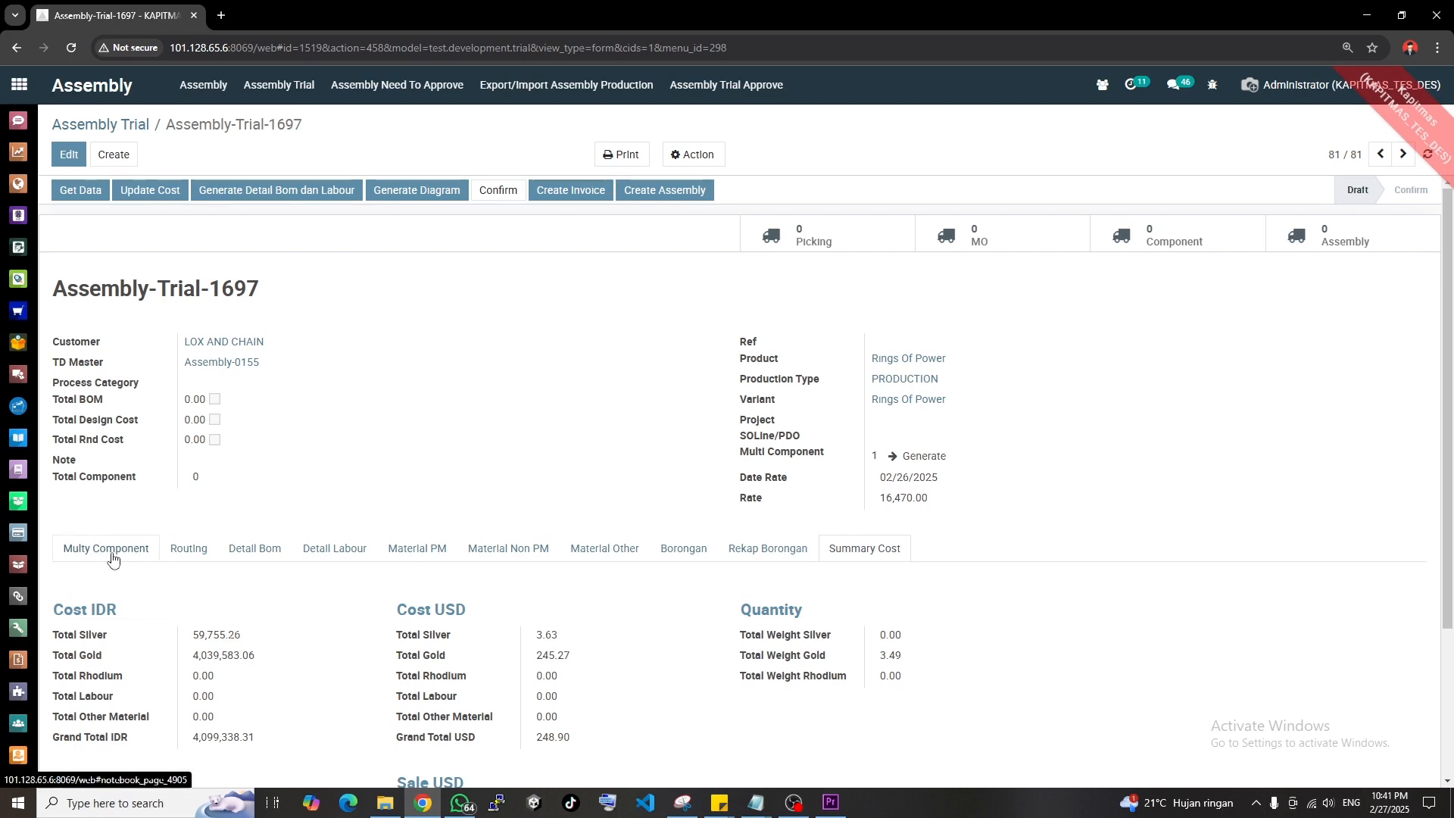
{"action": "left_click", "coordinate": [114, 555]}
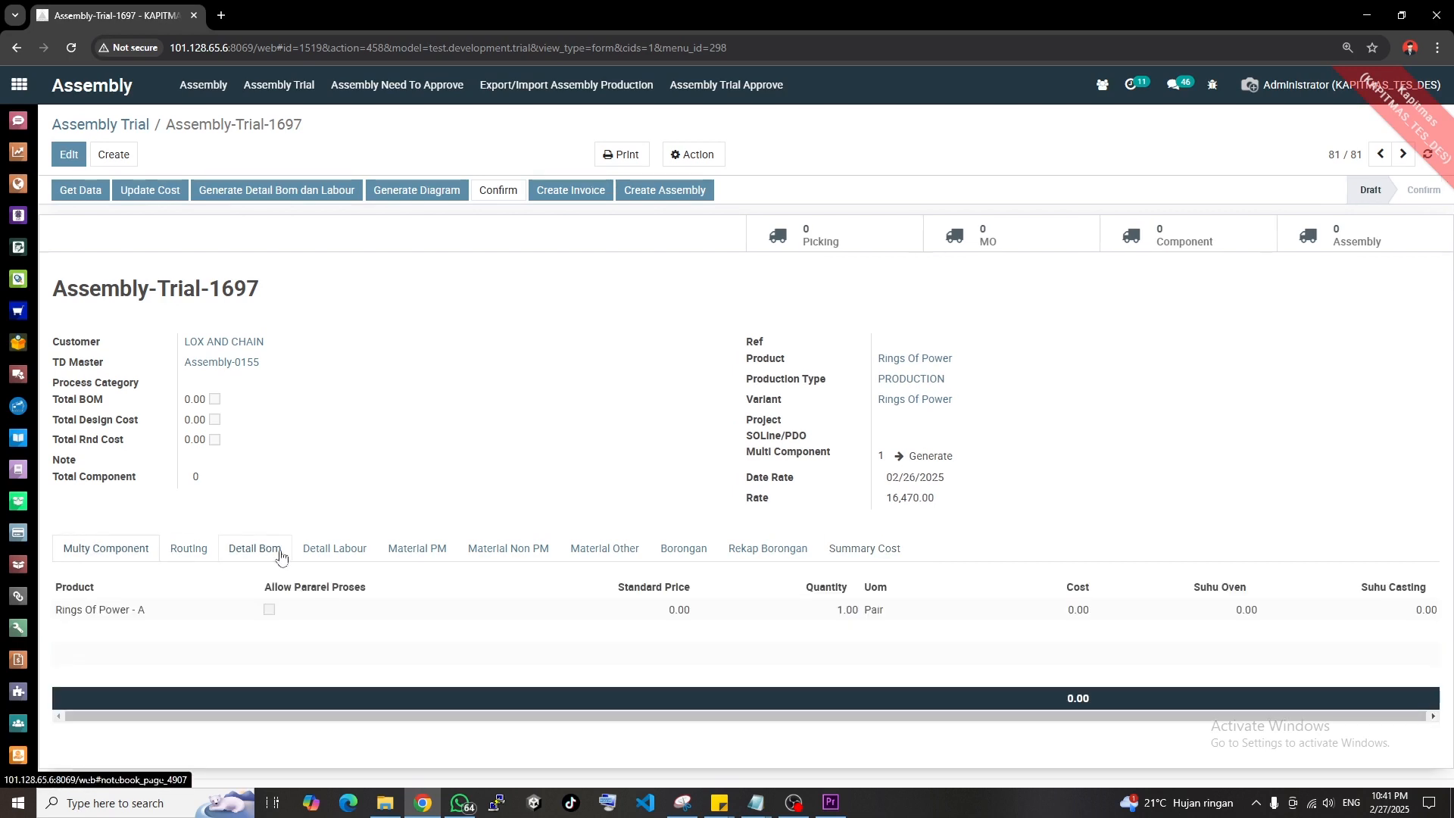
- Create an assembly from the trial and open the new Rings Of Power record in the assembly list
{"action": "left_click", "coordinate": [679, 190]}
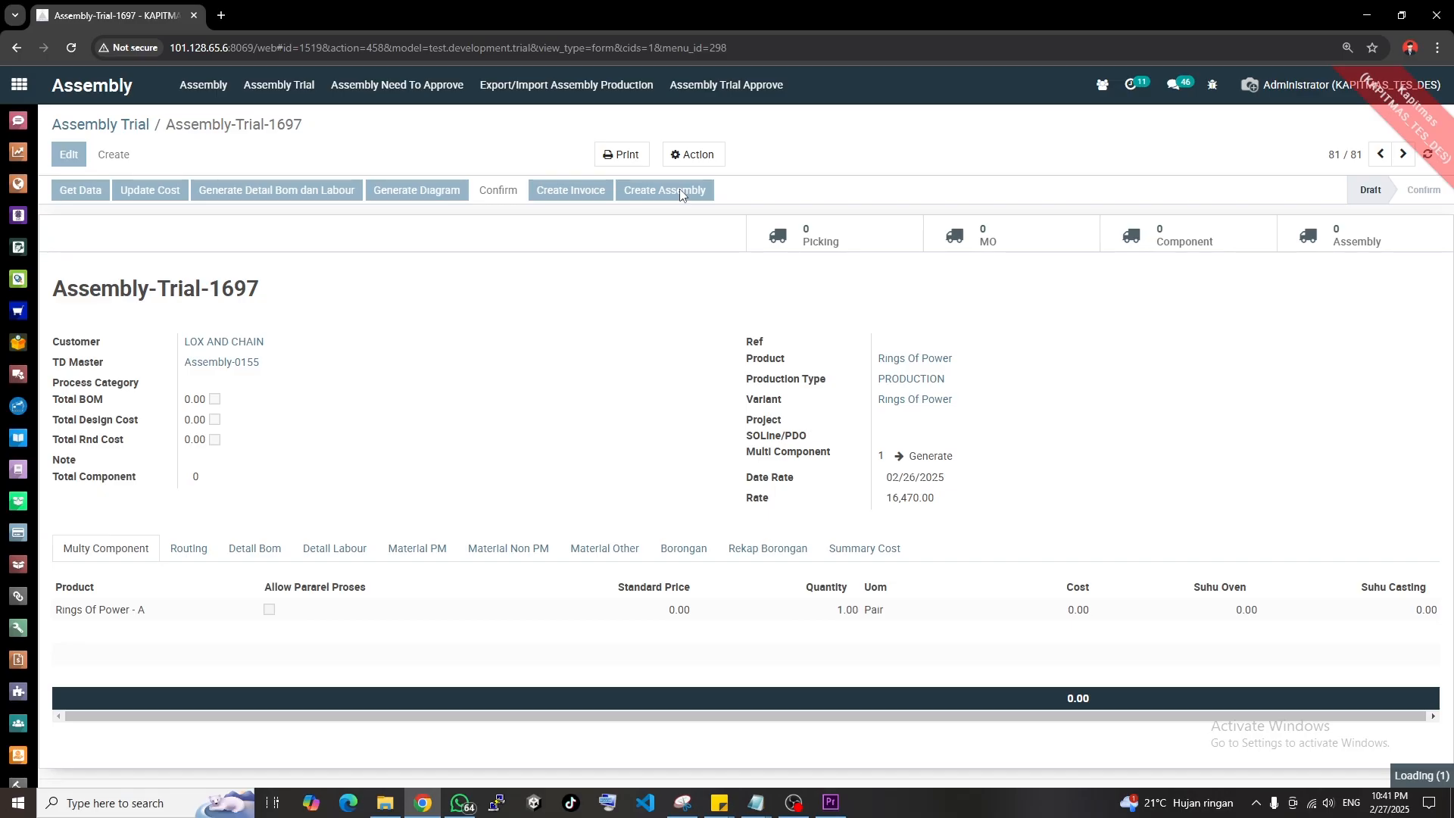
{"action": "left_click", "coordinate": [203, 85]}
{"action": "left_click", "coordinate": [205, 117]}
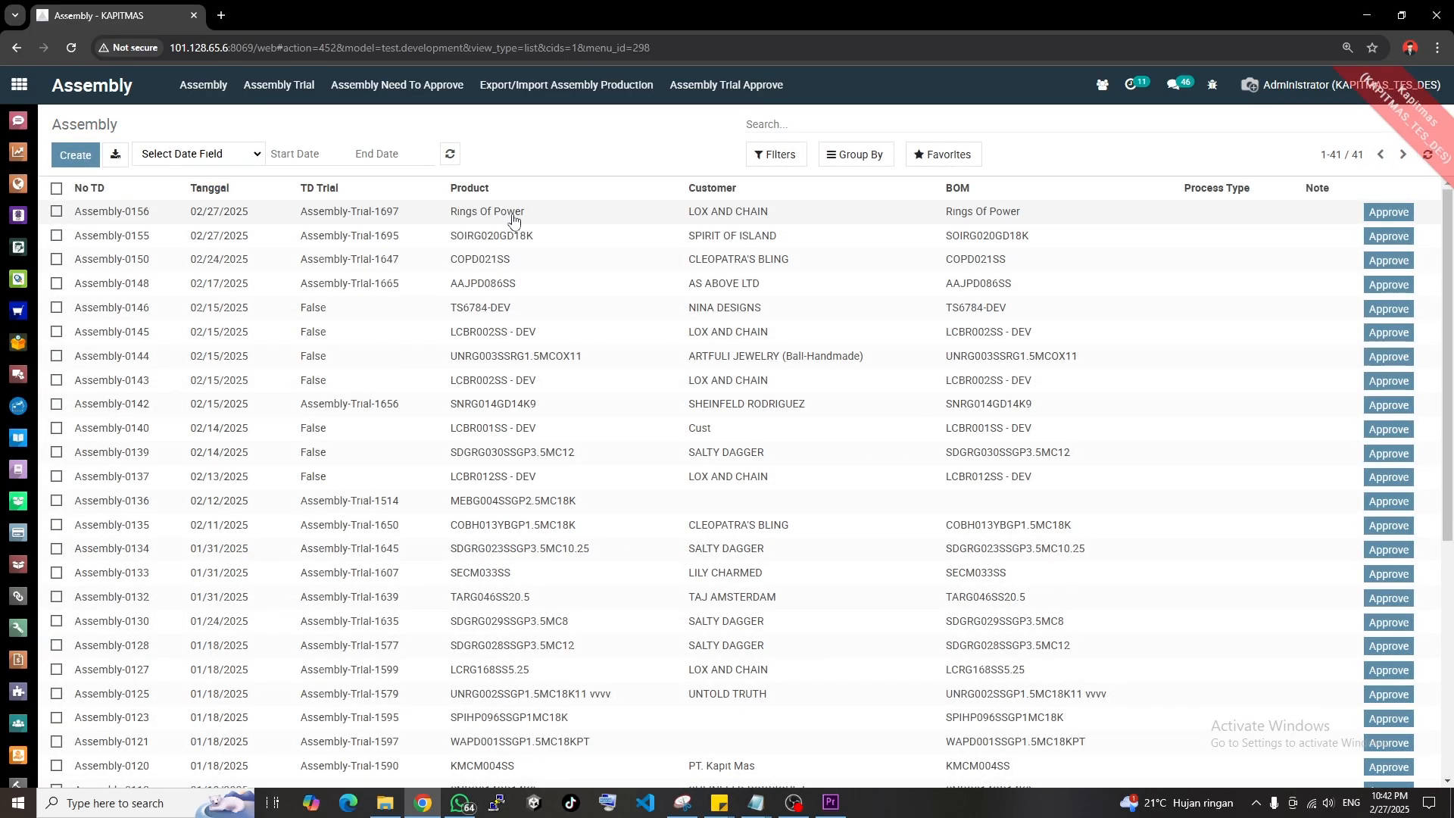
{"action": "left_click", "coordinate": [513, 220]}
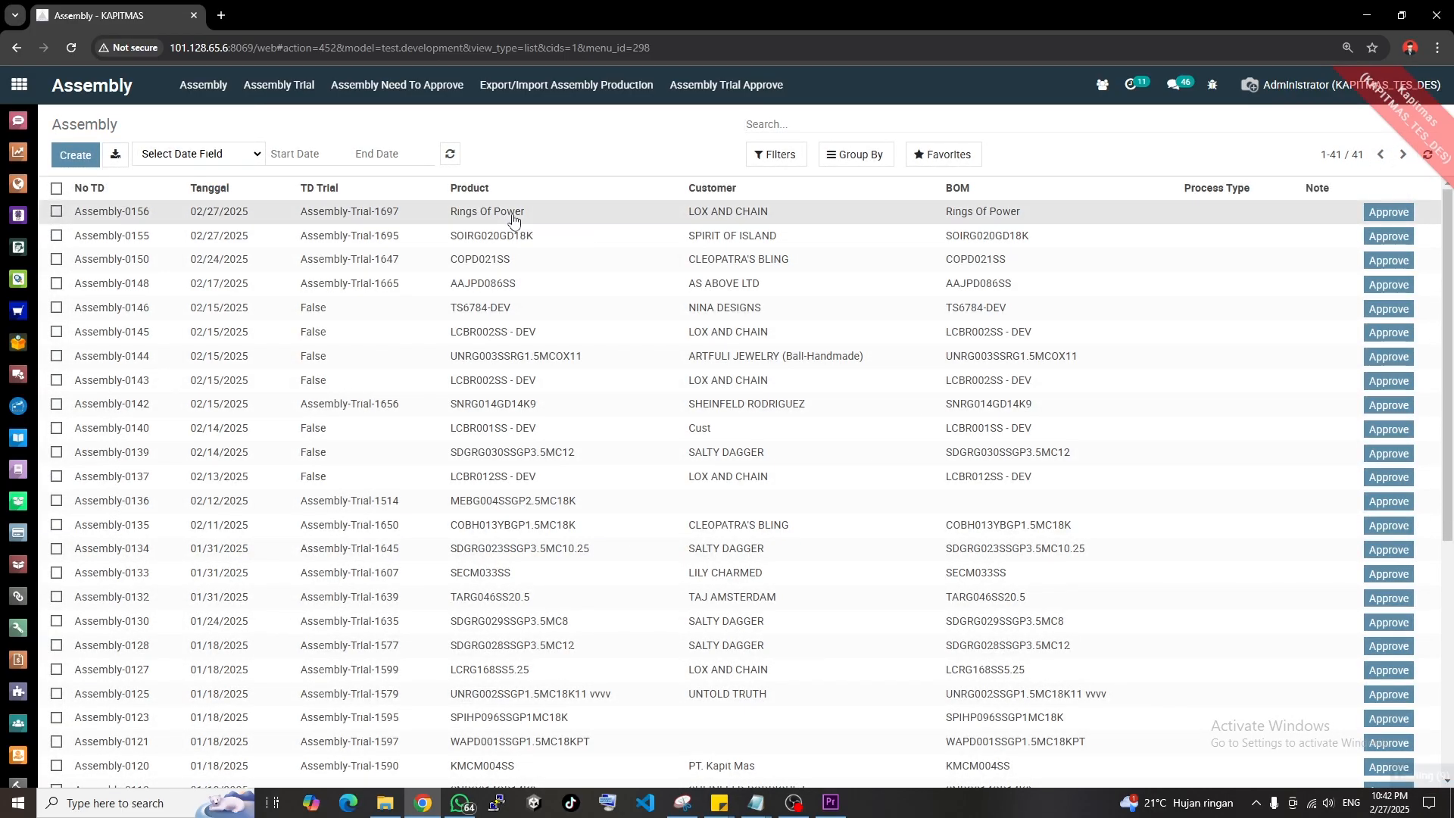
- Review the new assembly's trial list, components, routing, detail BOM, labour, PM, non-PM and other materials, and Borongan
{"action": "scroll", "coordinate": [695, 464], "scroll_direction": "down", "scroll_amount": 2}
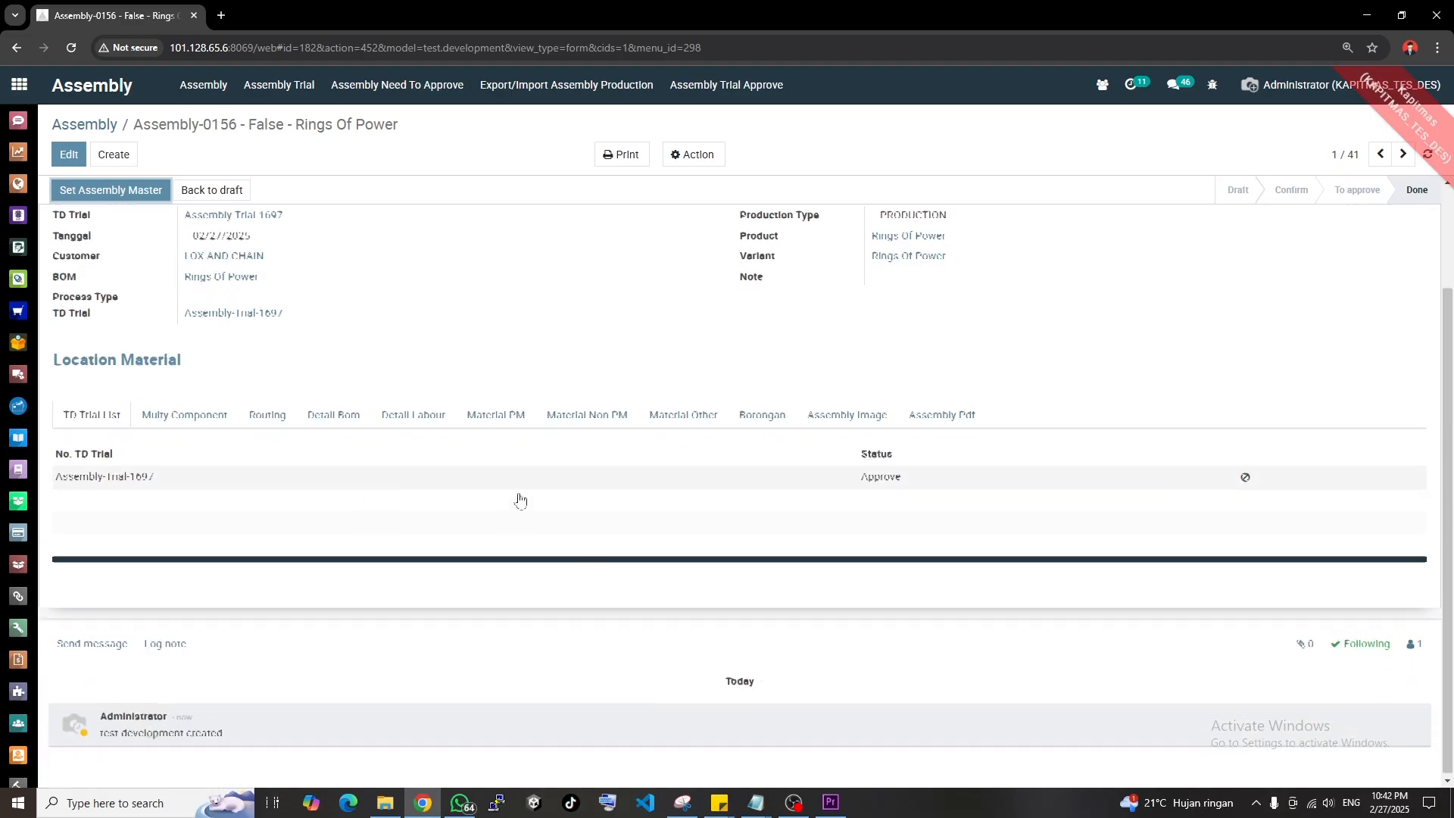
{"action": "left_click", "coordinate": [185, 415]}
{"action": "left_click", "coordinate": [268, 415]}
{"action": "left_click", "coordinate": [364, 415]}
{"action": "left_click", "coordinate": [466, 415]}
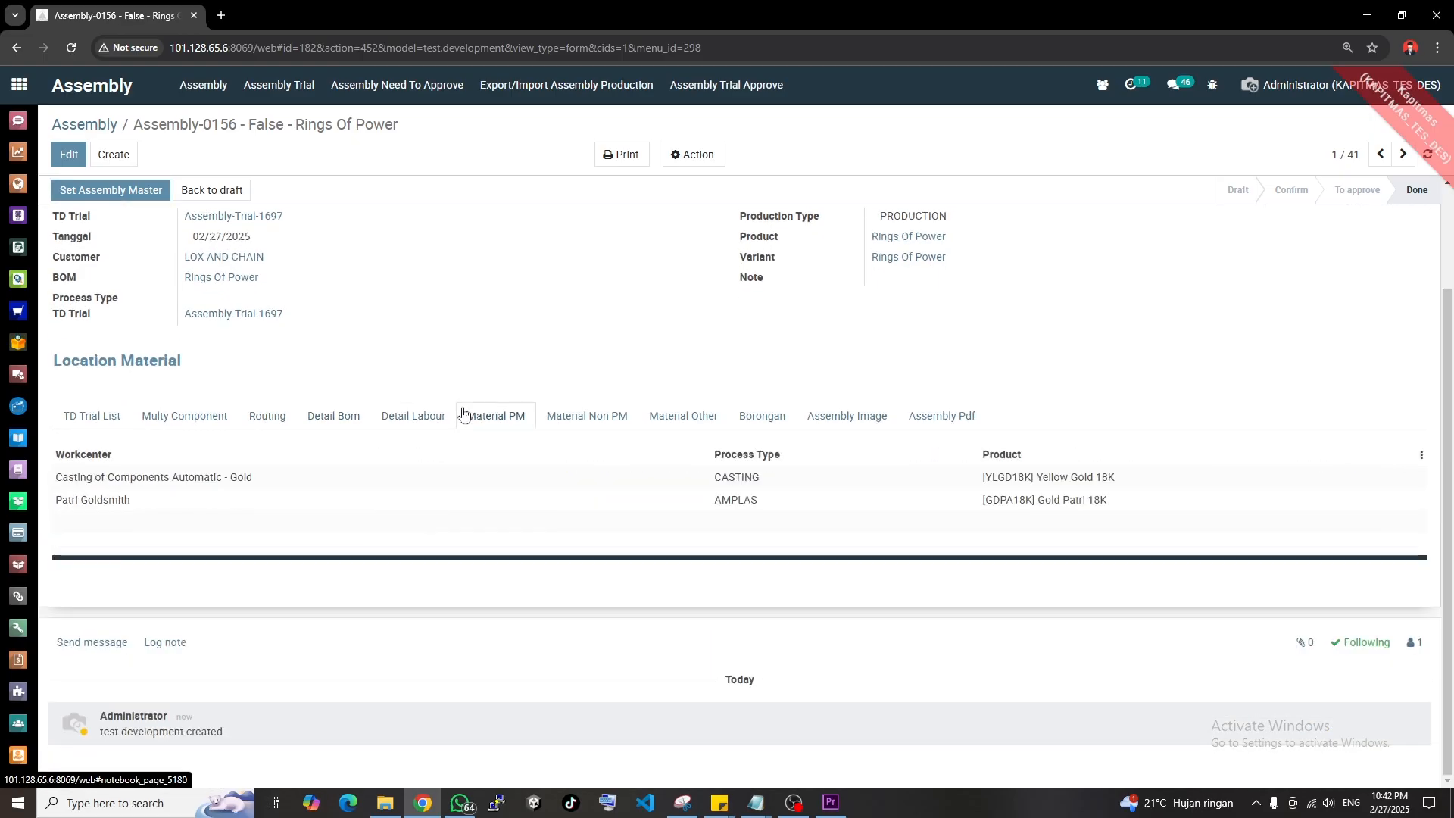
{"action": "left_click", "coordinate": [598, 416]}
{"action": "left_click", "coordinate": [707, 418]}
{"action": "left_click", "coordinate": [809, 415]}
{"action": "left_click", "coordinate": [762, 416]}
{"action": "left_click", "coordinate": [332, 418]}
{"action": "left_click", "coordinate": [267, 416]}
{"action": "left_click", "coordinate": [185, 416]}
{"action": "left_click", "coordinate": [92, 416]}
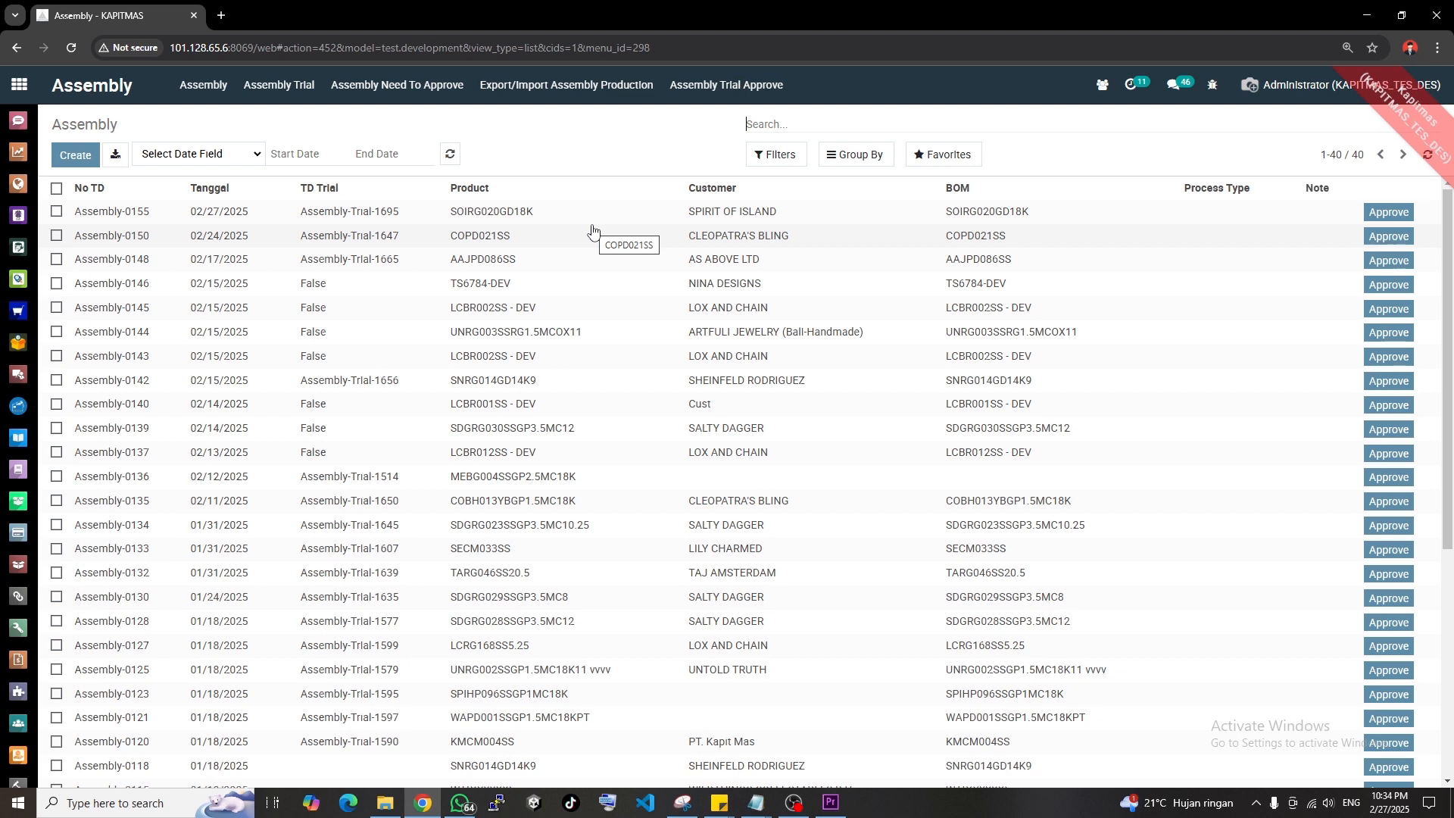
- Switch to the Project app and look over the task stages of the FULL PROCESS project
{"action": "left_click", "coordinate": [21, 86]}
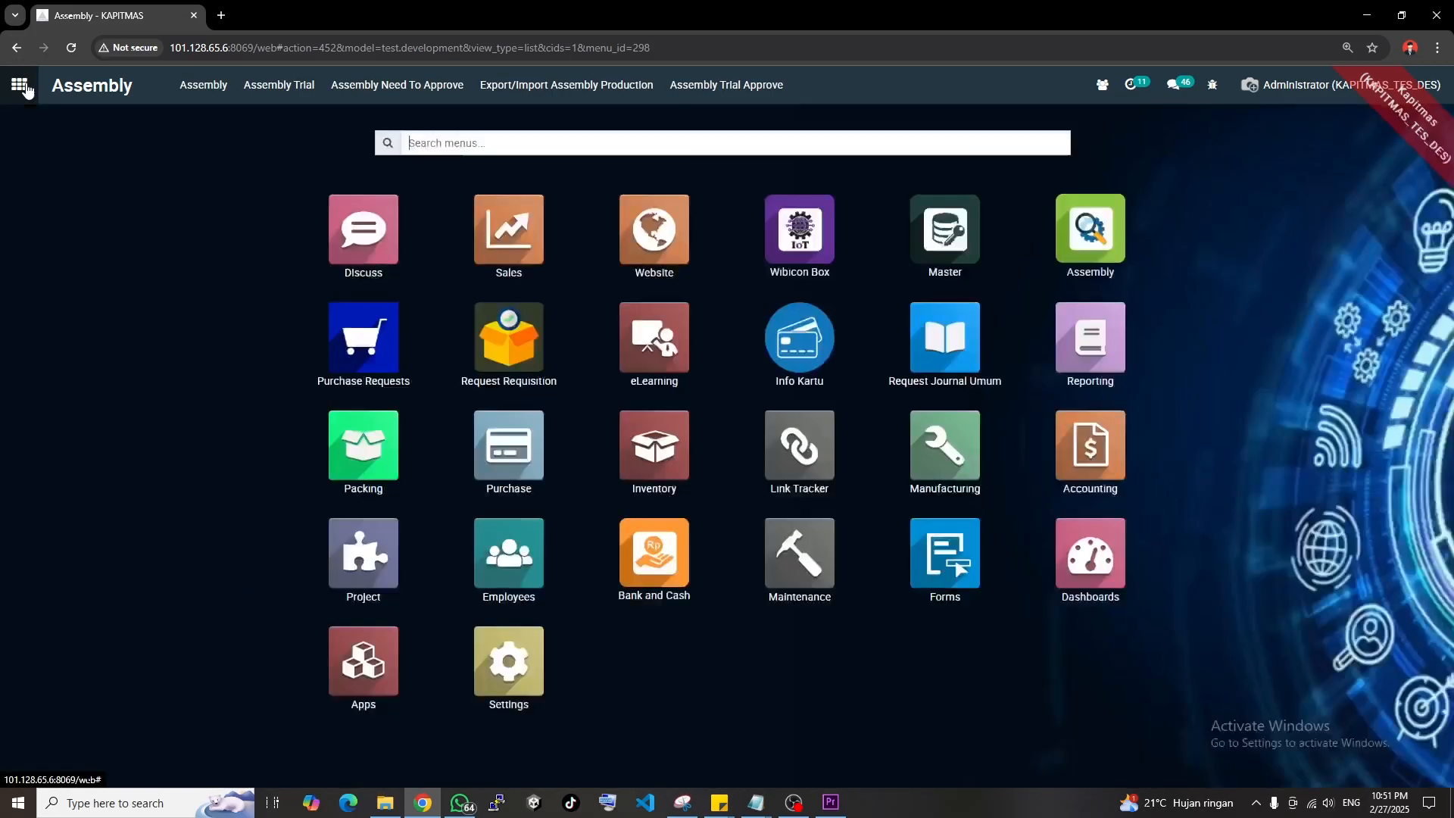
{"action": "left_click", "coordinate": [374, 547]}
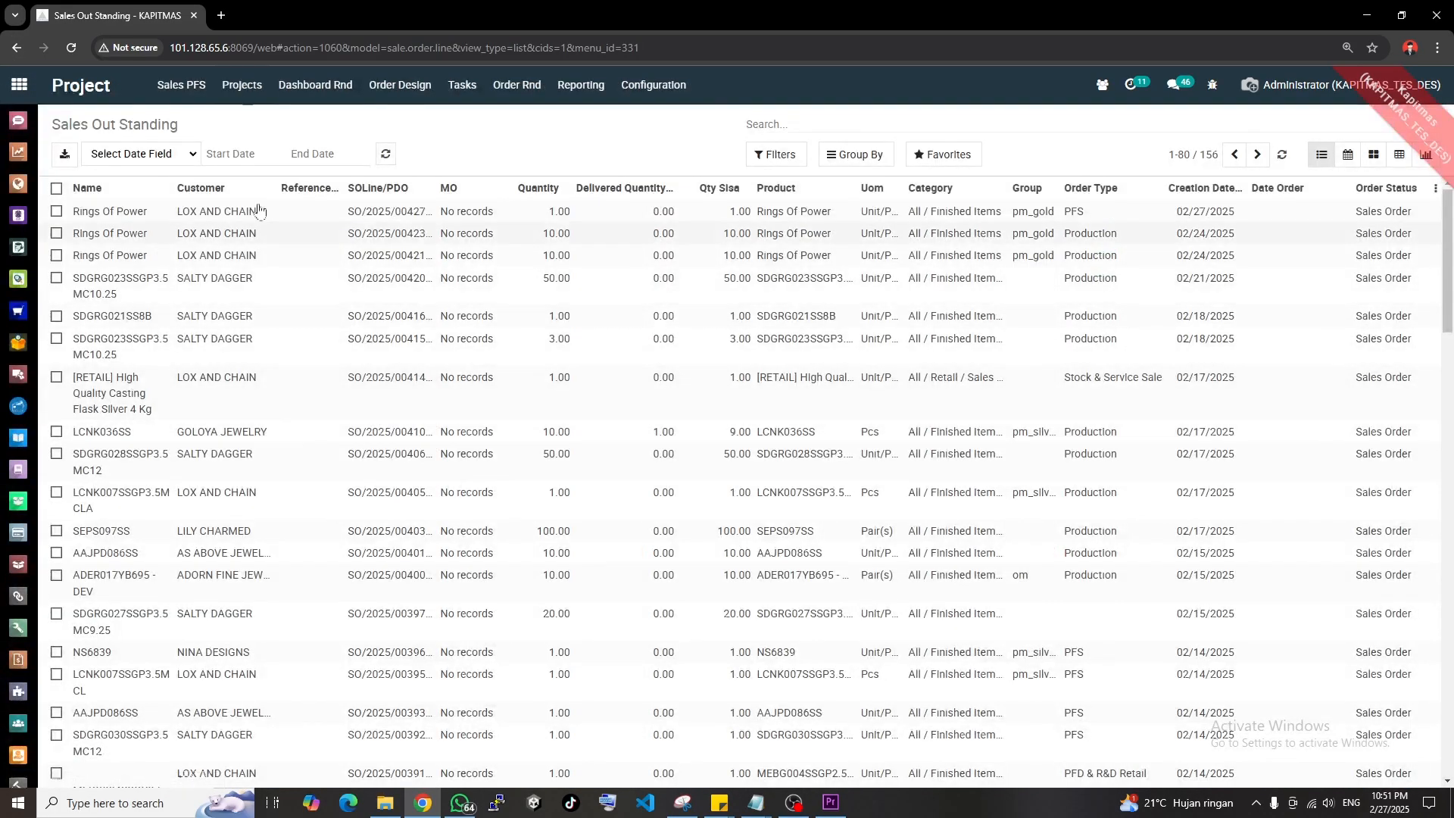
{"action": "left_click", "coordinate": [242, 85]}
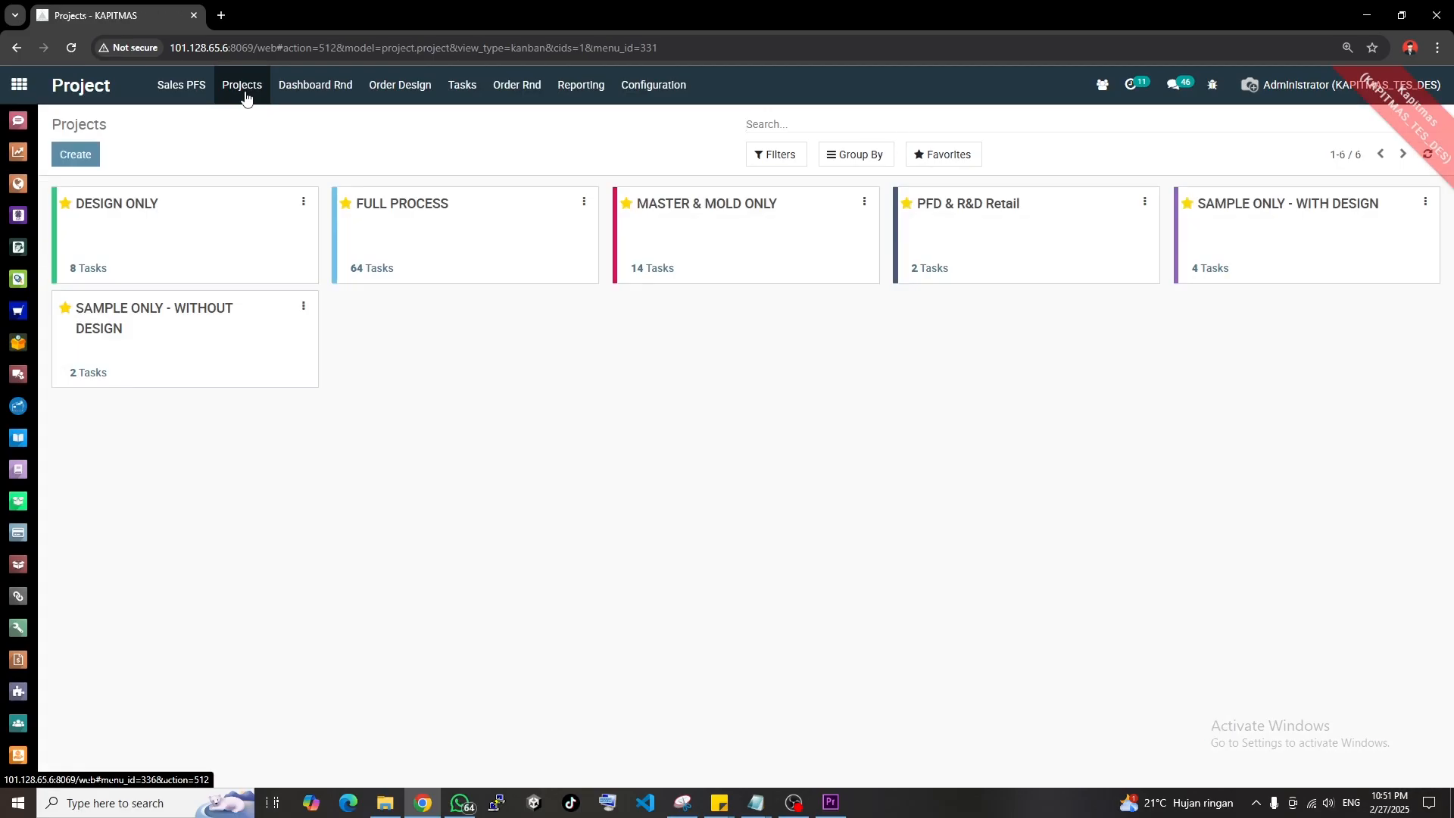
{"action": "left_click", "coordinate": [465, 243]}
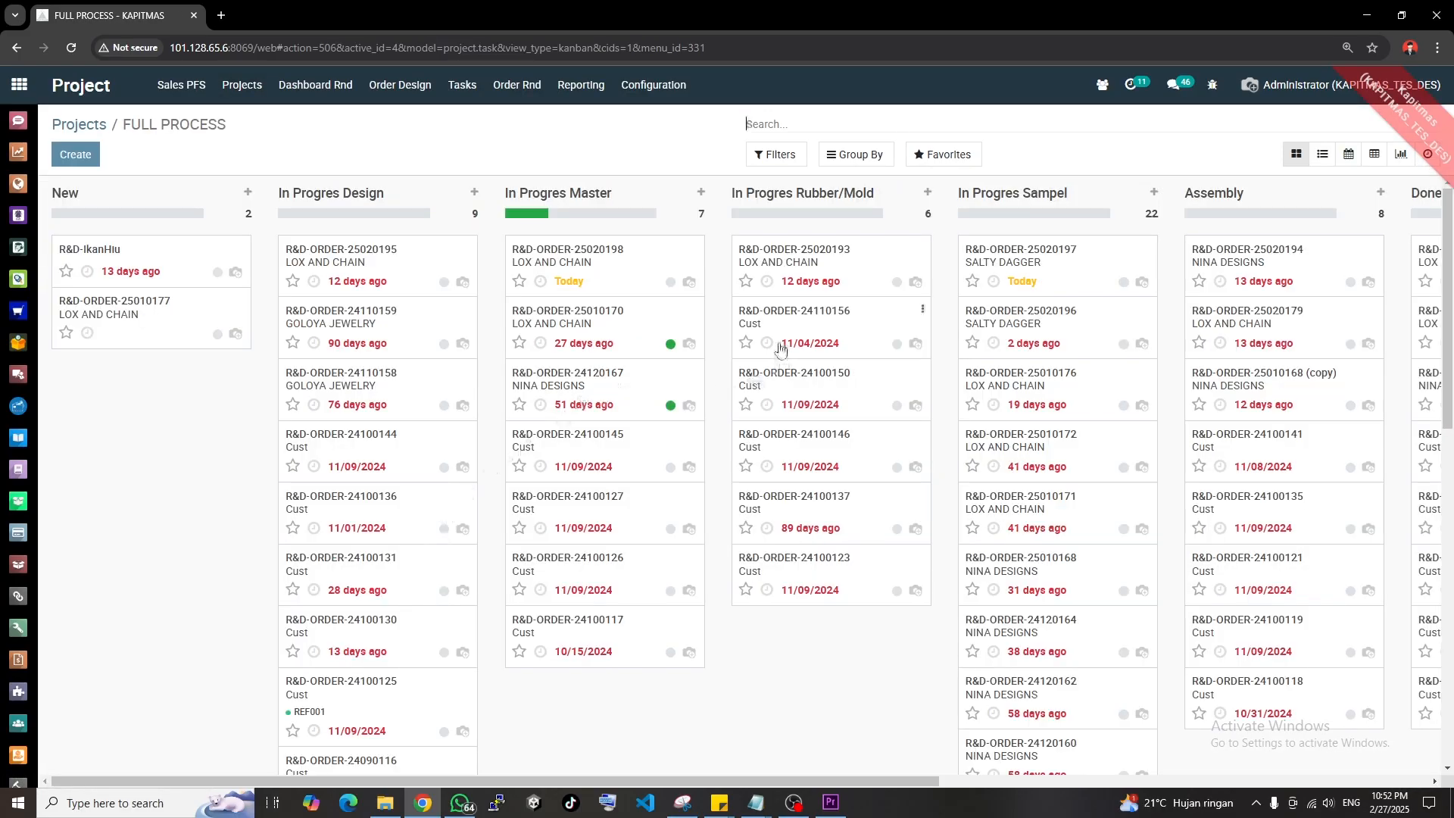
{"action": "left_click_drag", "start_coordinate": [800, 782], "coordinate": [995, 782]}
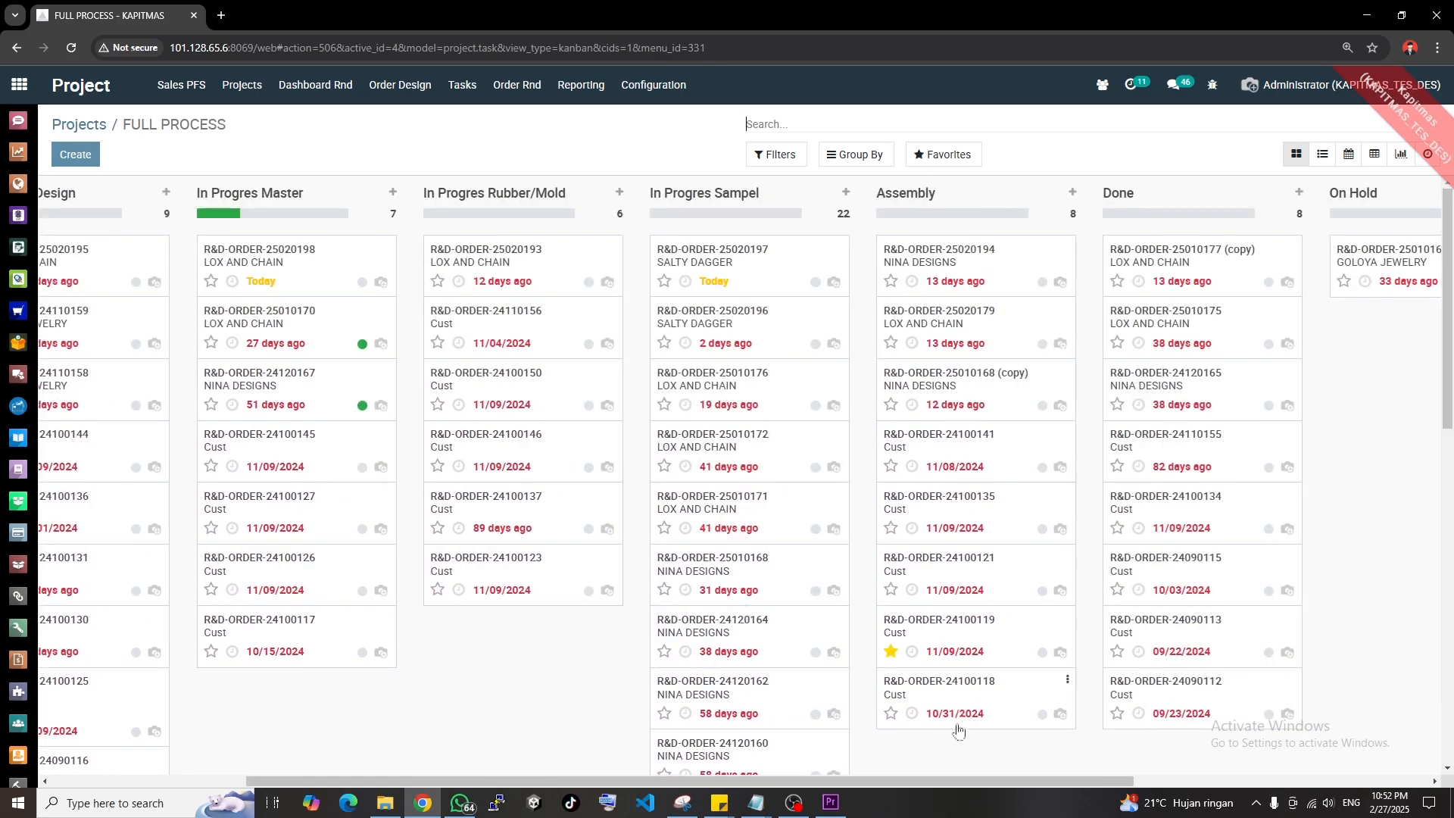
{"action": "left_click_drag", "start_coordinate": [885, 780], "coordinate": [691, 781]}
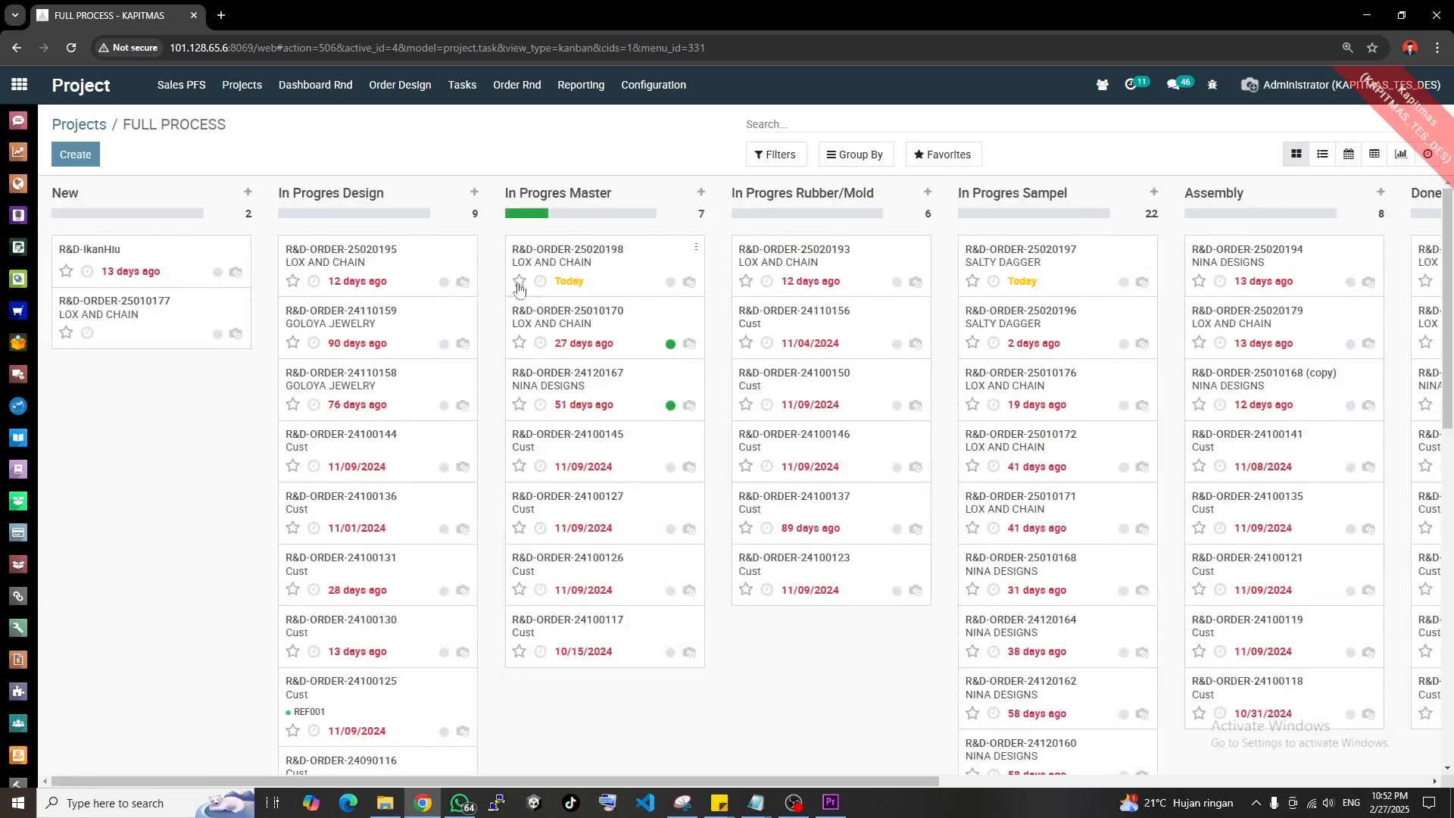
- Open the LOX AND CHAIN R&D order due today under In Progres Master and advance it to In Progres Sampel
{"action": "left_click", "coordinate": [590, 254]}
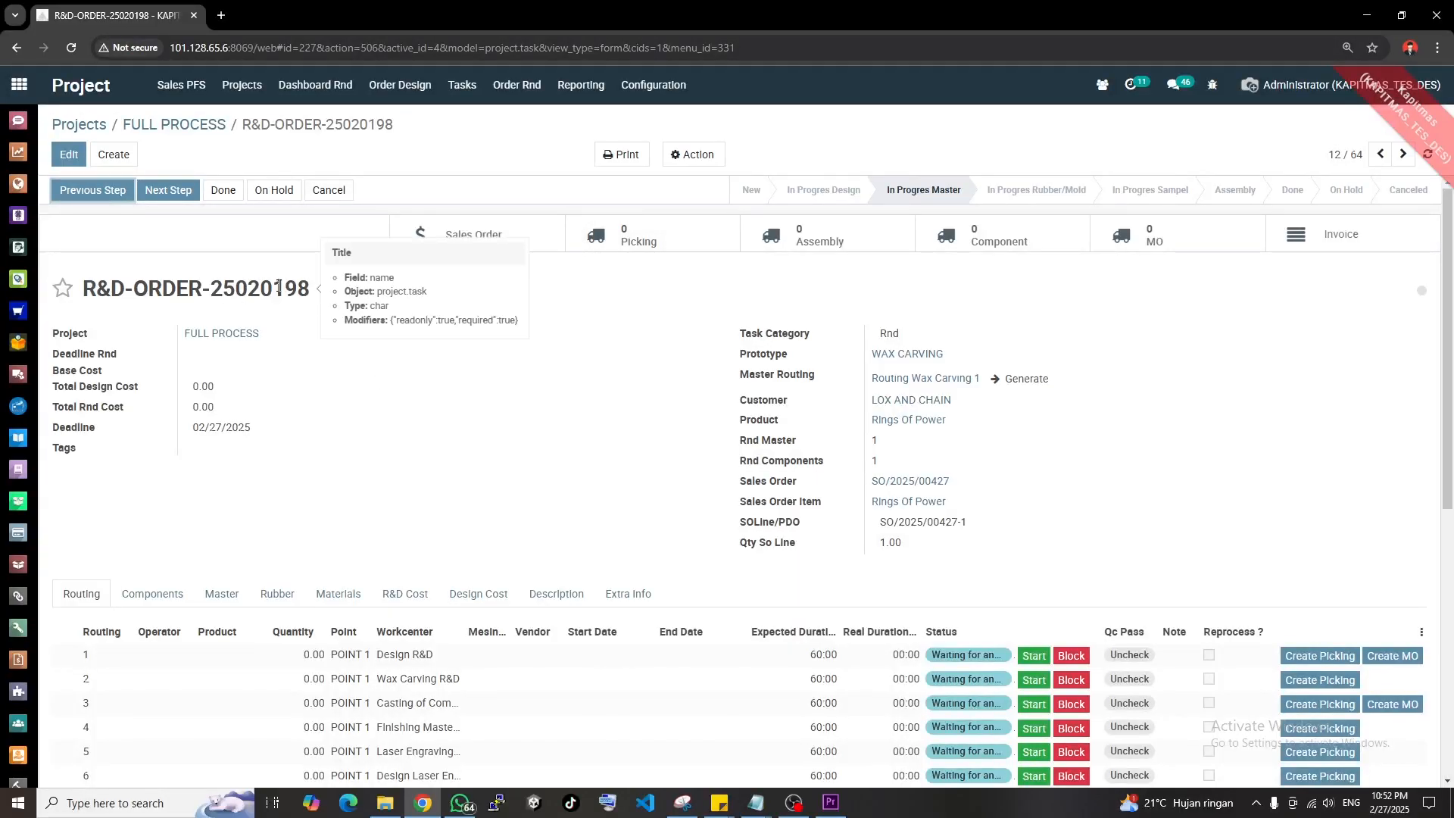
{"action": "left_click_drag", "start_coordinate": [278, 288], "coordinate": [309, 289]}
{"action": "left_click", "coordinate": [401, 360]}
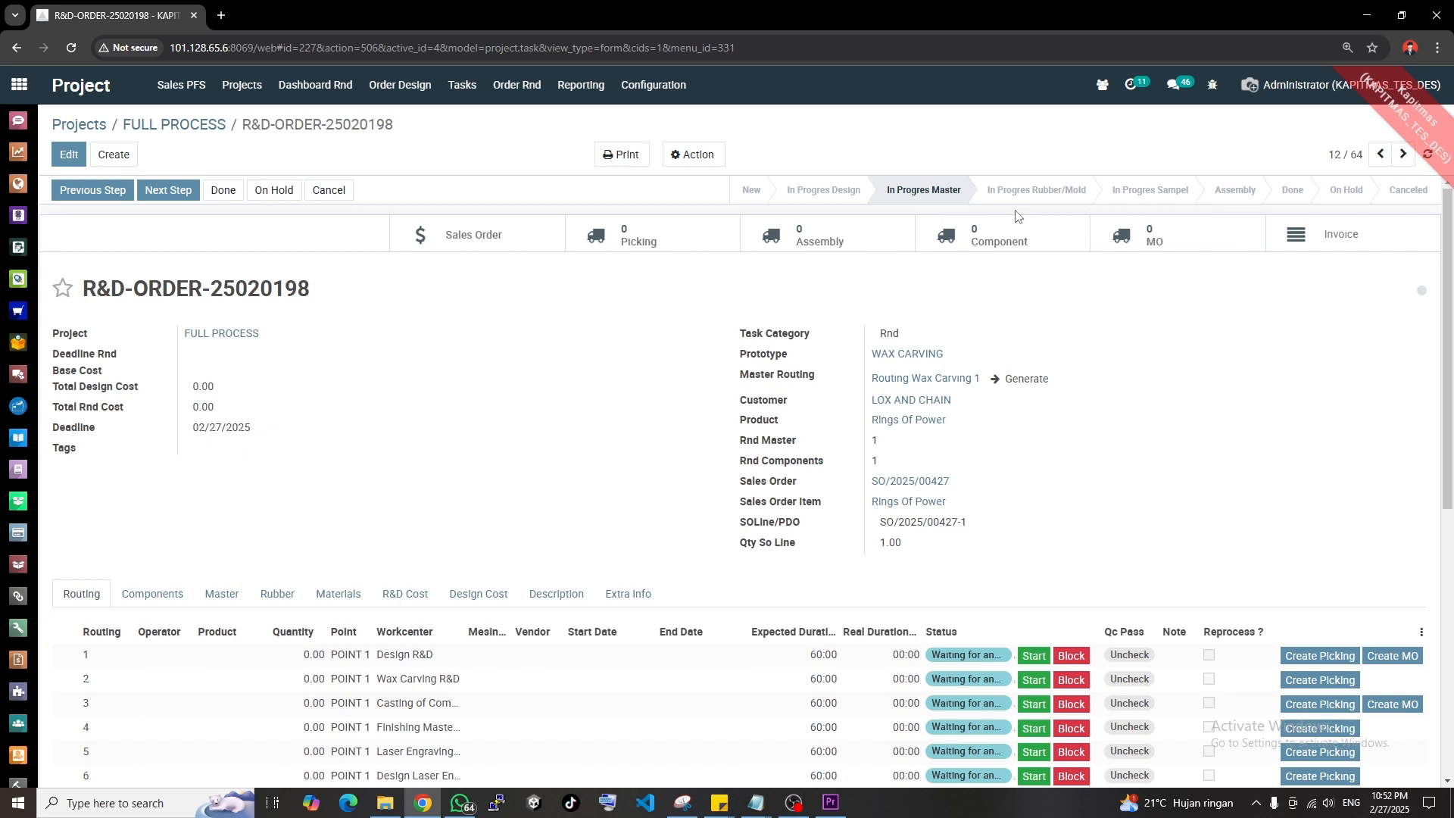
{"action": "left_click", "coordinate": [155, 192]}
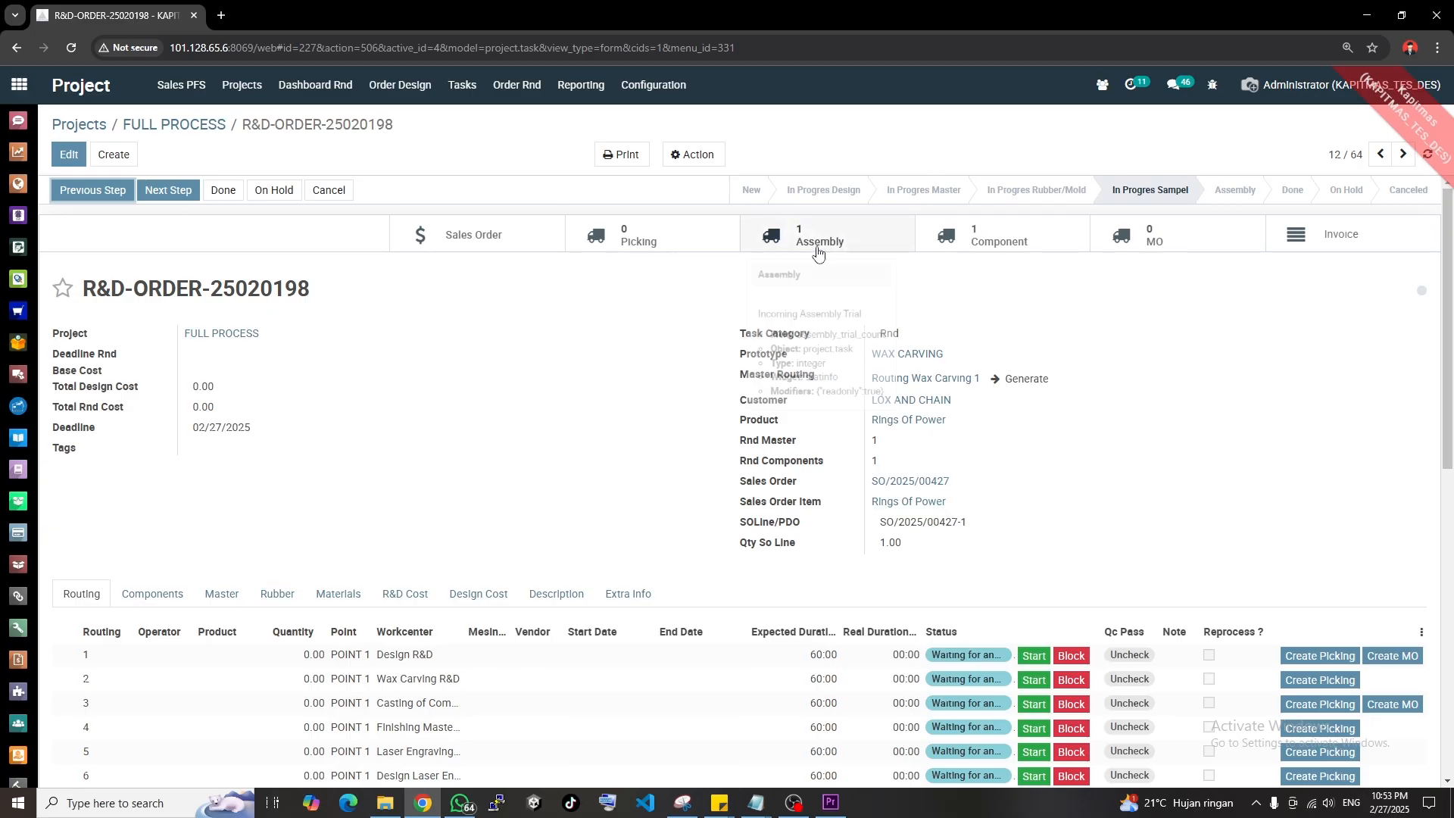
- Switch to the Assembly app and open the Rings Of Power assembly trial linked to the R&D order
{"action": "left_click", "coordinate": [17, 87]}
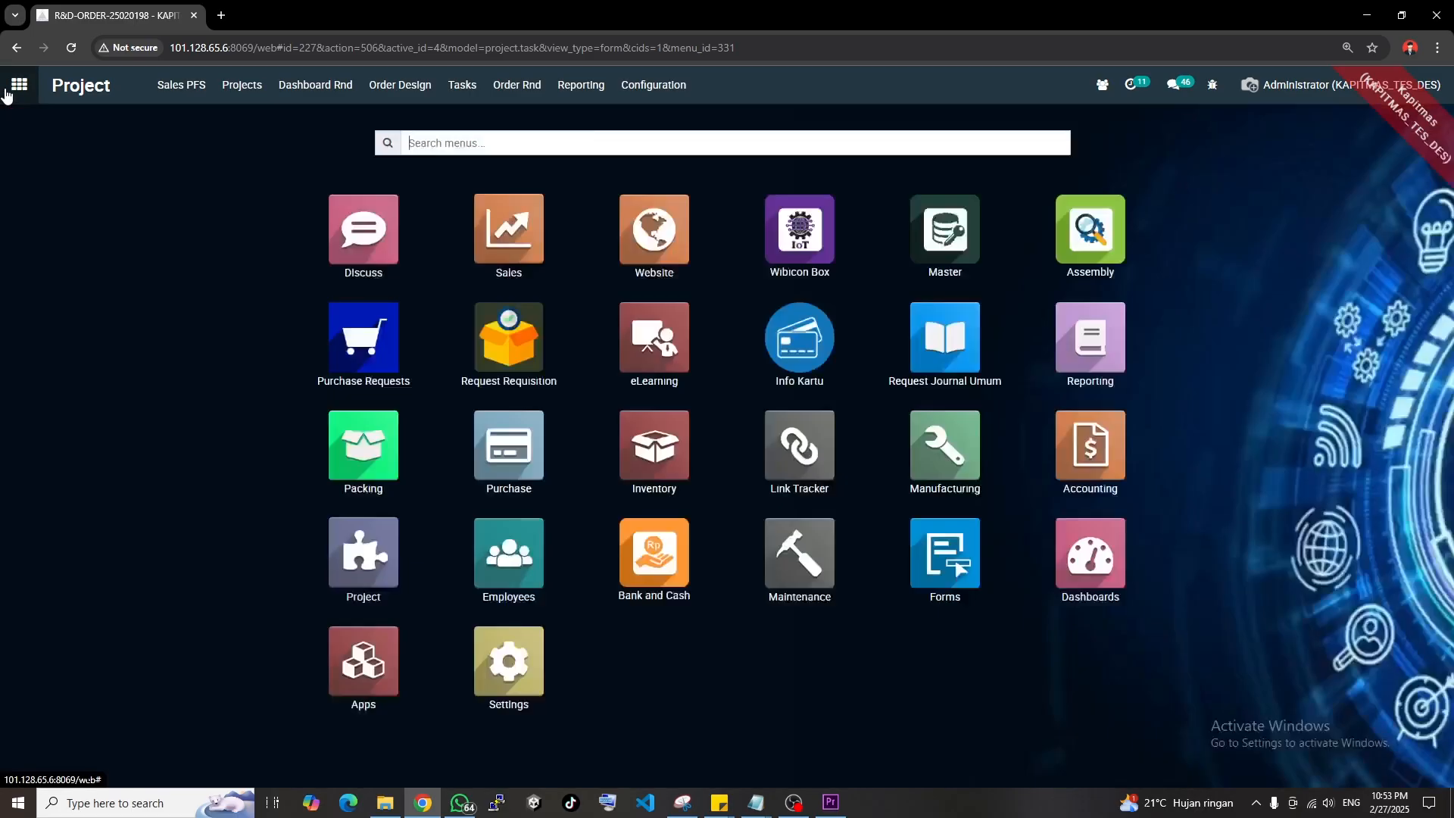
{"action": "left_click", "coordinate": [1069, 281]}
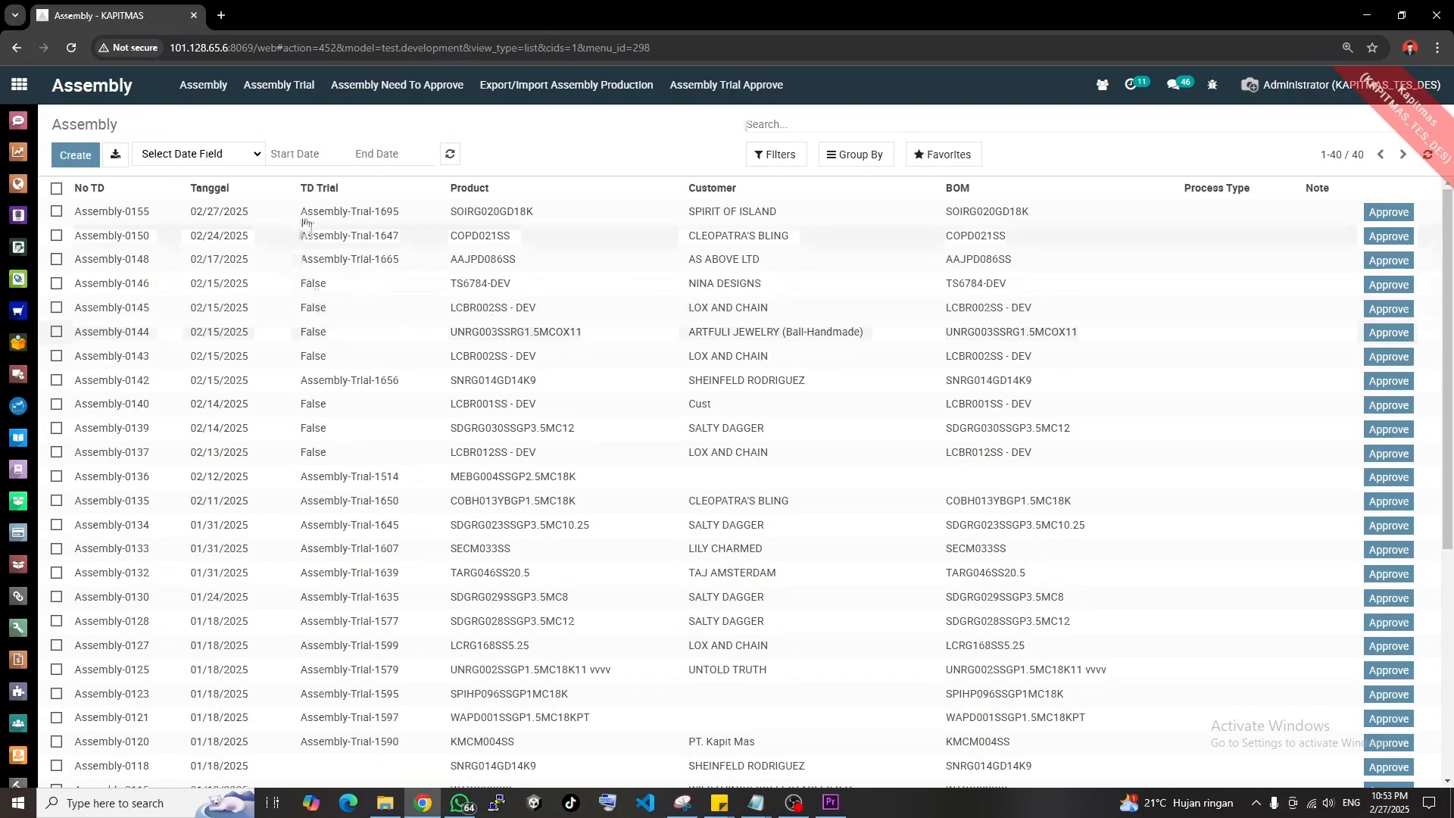
{"action": "left_click", "coordinate": [281, 97]}
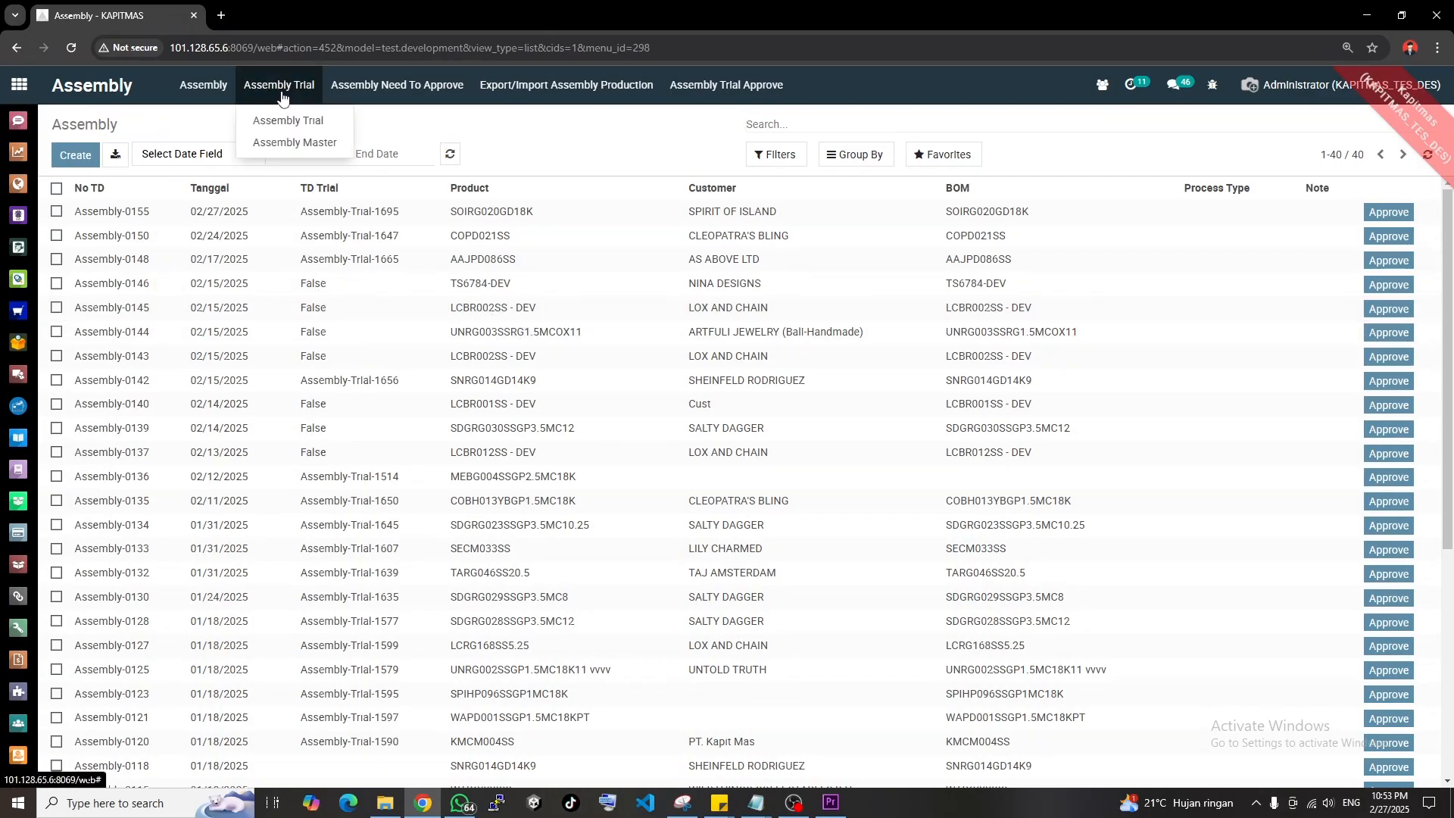
{"action": "left_click", "coordinate": [303, 128]}
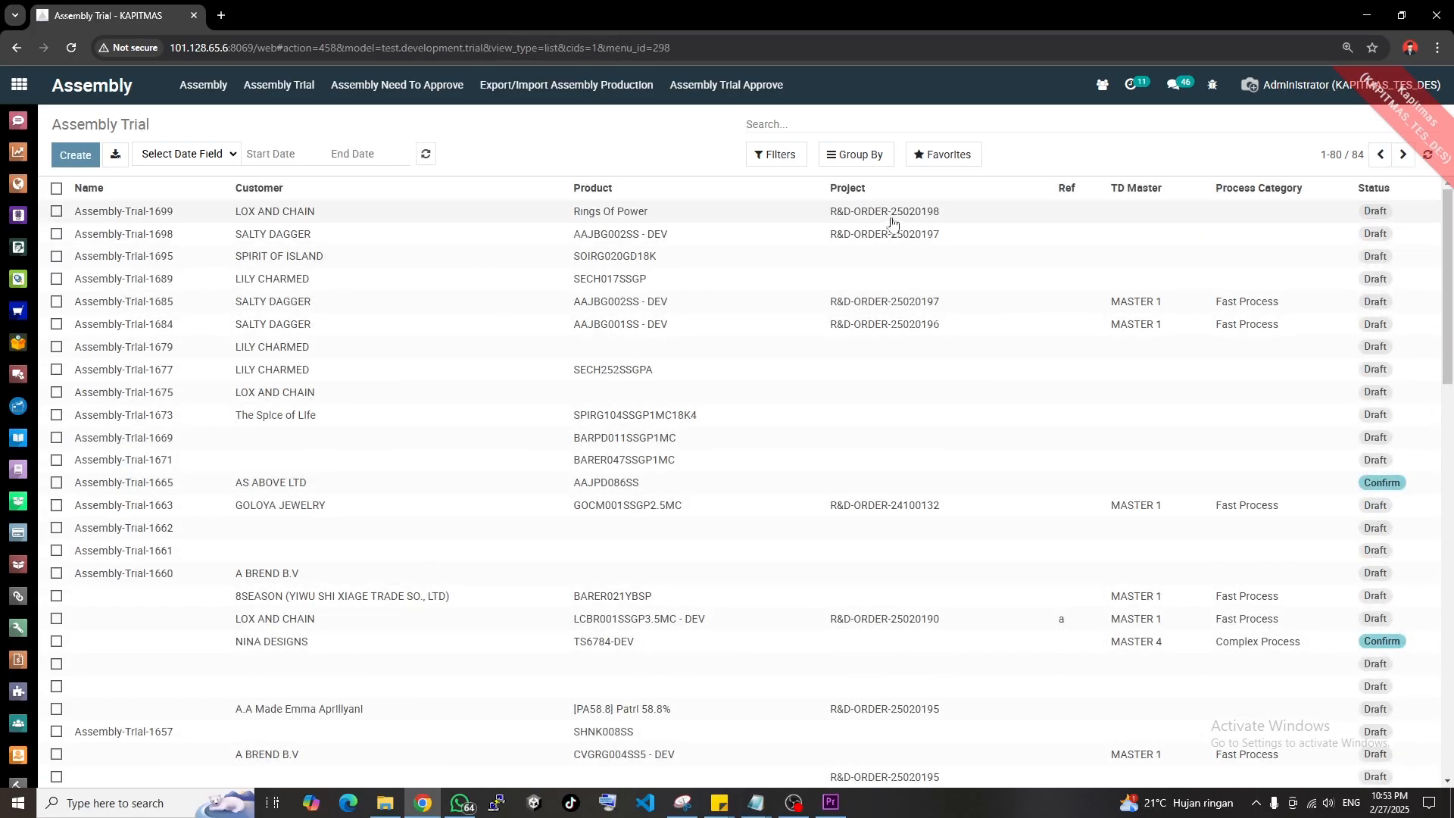
{"action": "left_click", "coordinate": [686, 220]}
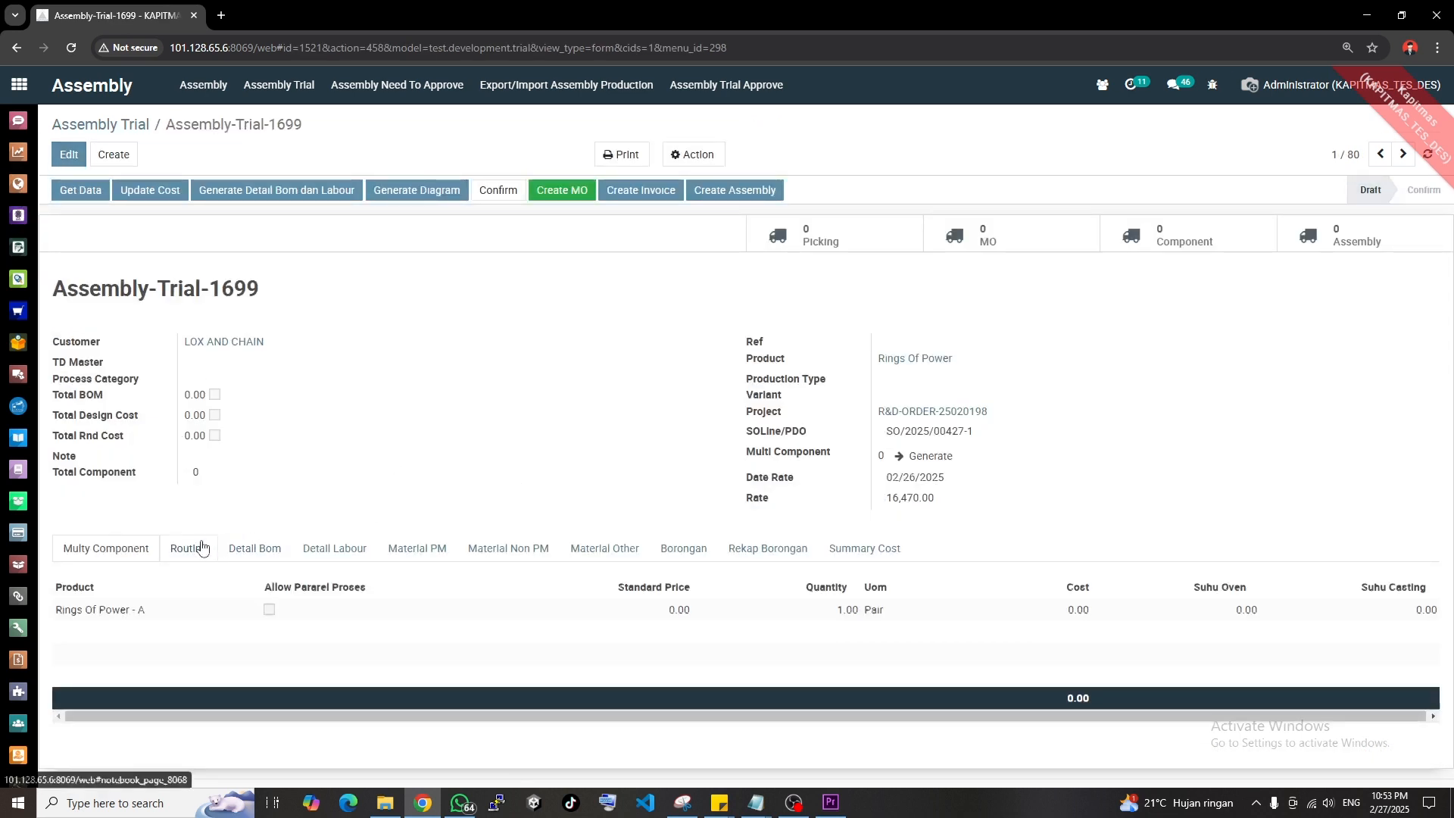
- Start editing the trial and check the available TD Master options, leaving the field empty
{"action": "left_click", "coordinate": [202, 547]}
{"action": "left_click", "coordinate": [69, 155]}
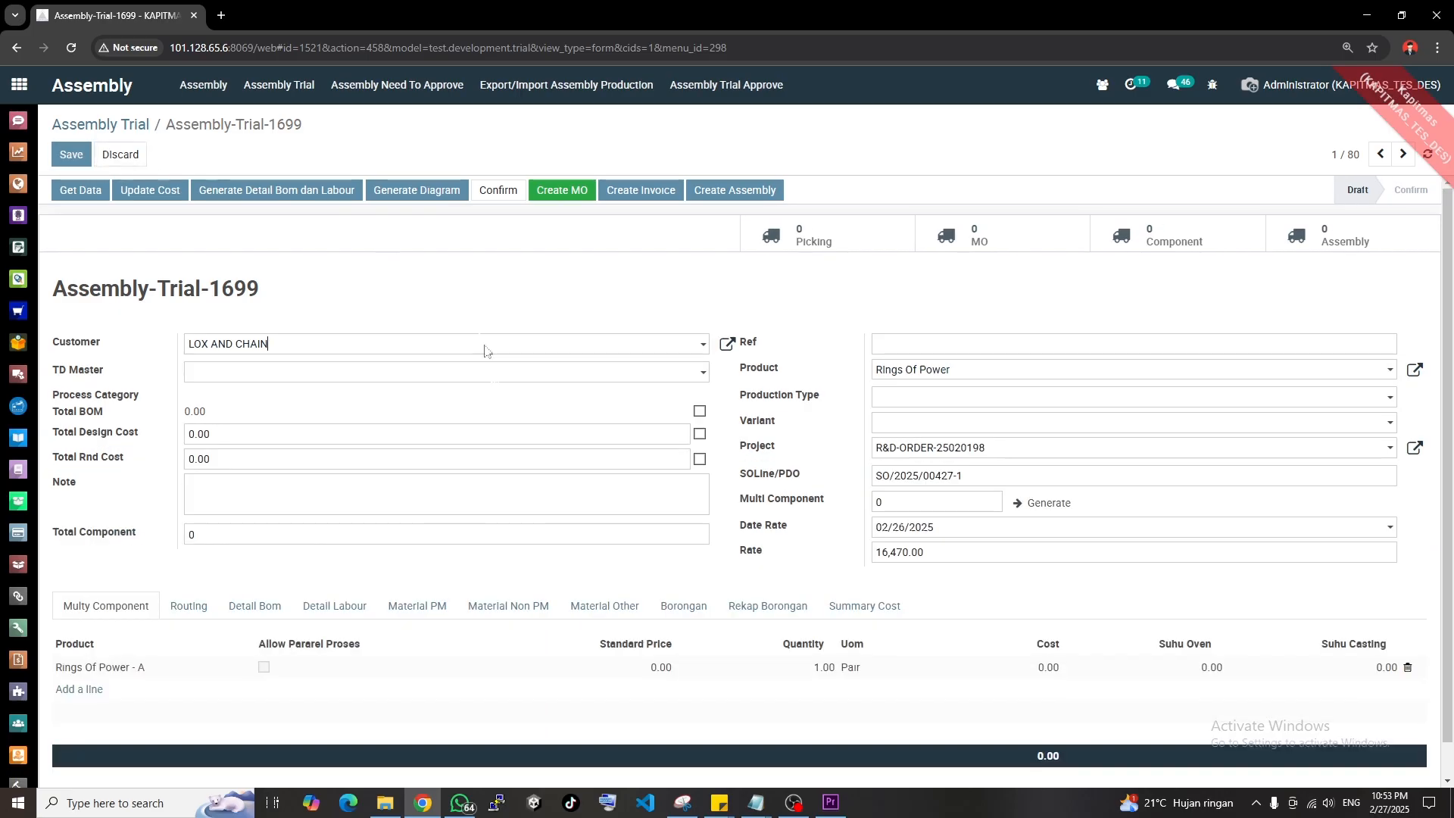
{"action": "scroll", "coordinate": [487, 463], "scroll_direction": "down", "scroll_amount": 1}
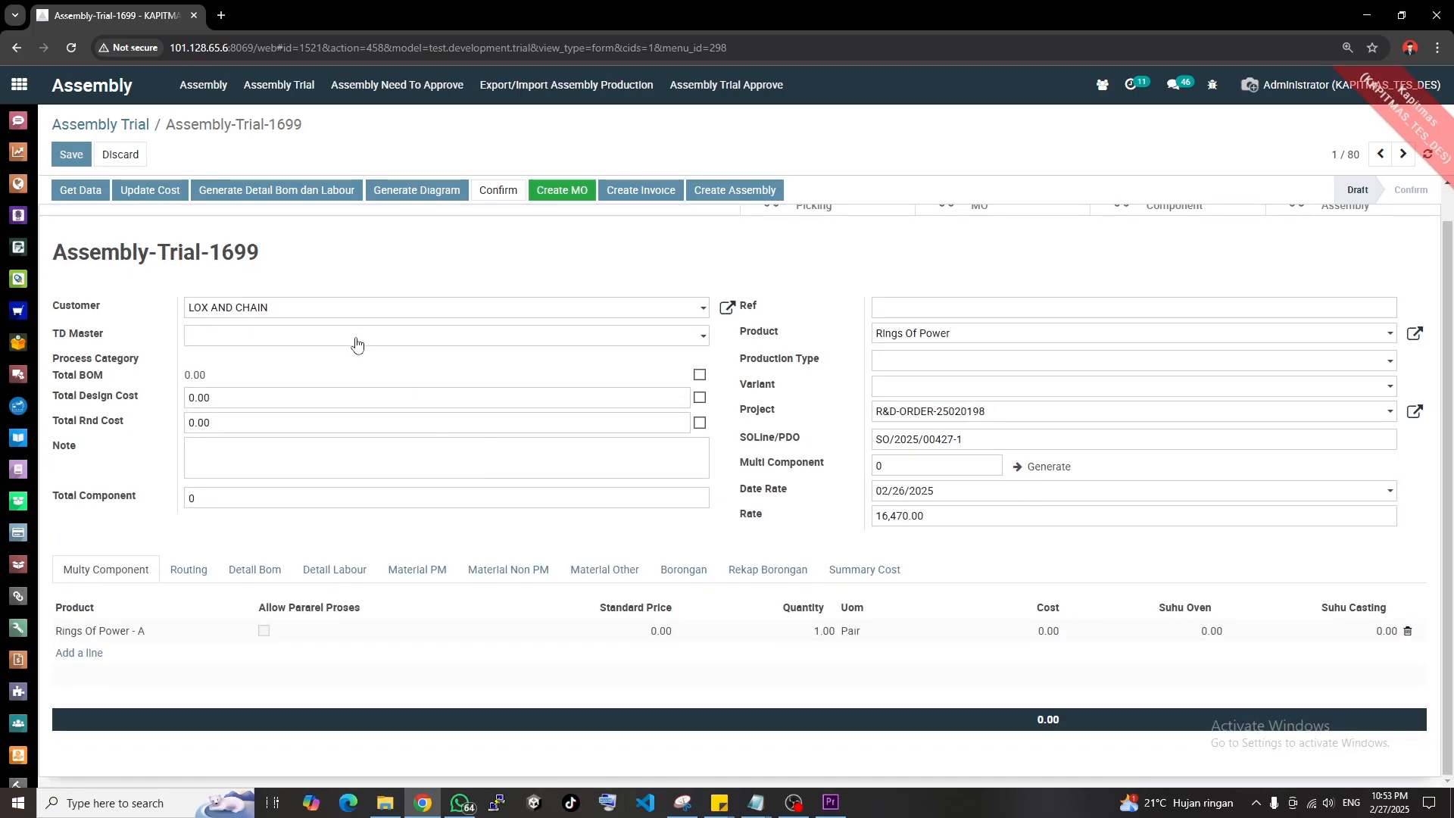
{"action": "left_click", "coordinate": [357, 344]}
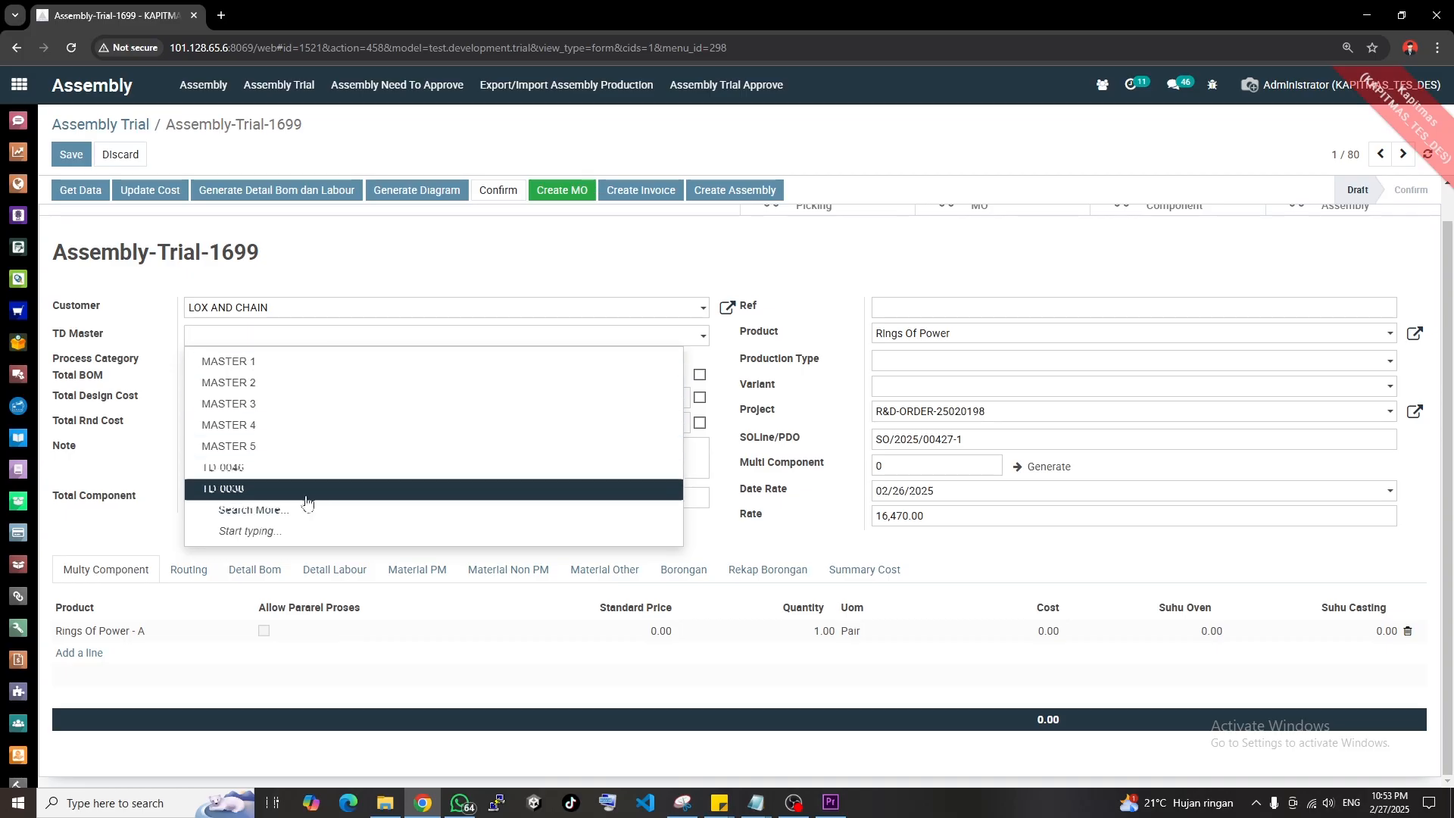
{"action": "left_click", "coordinate": [293, 343]}
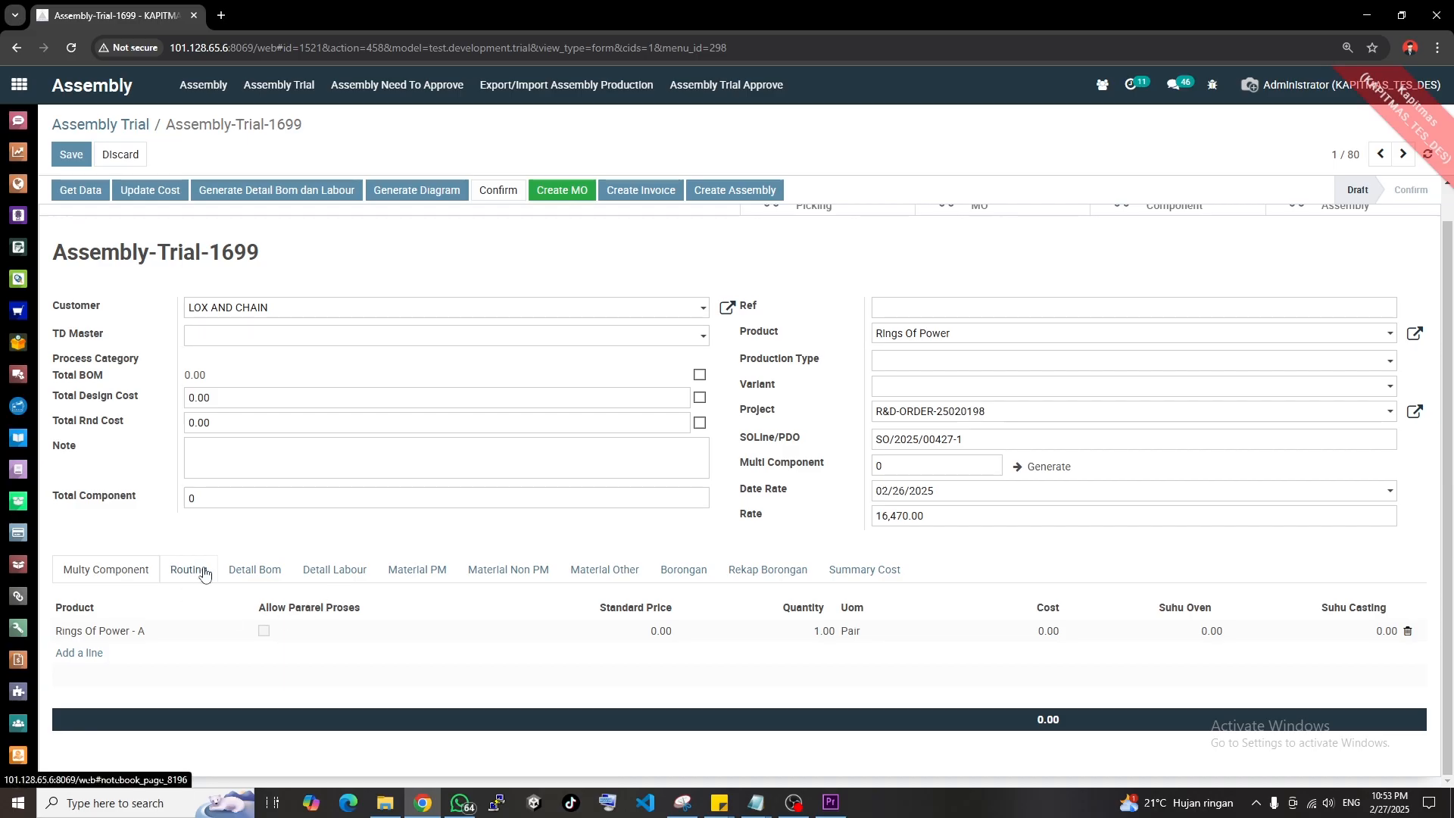
- Add a routing line to the trial with No. Urut 1 and workcenter Casting of Components Automatic - Silver
{"action": "left_click", "coordinate": [204, 573]}
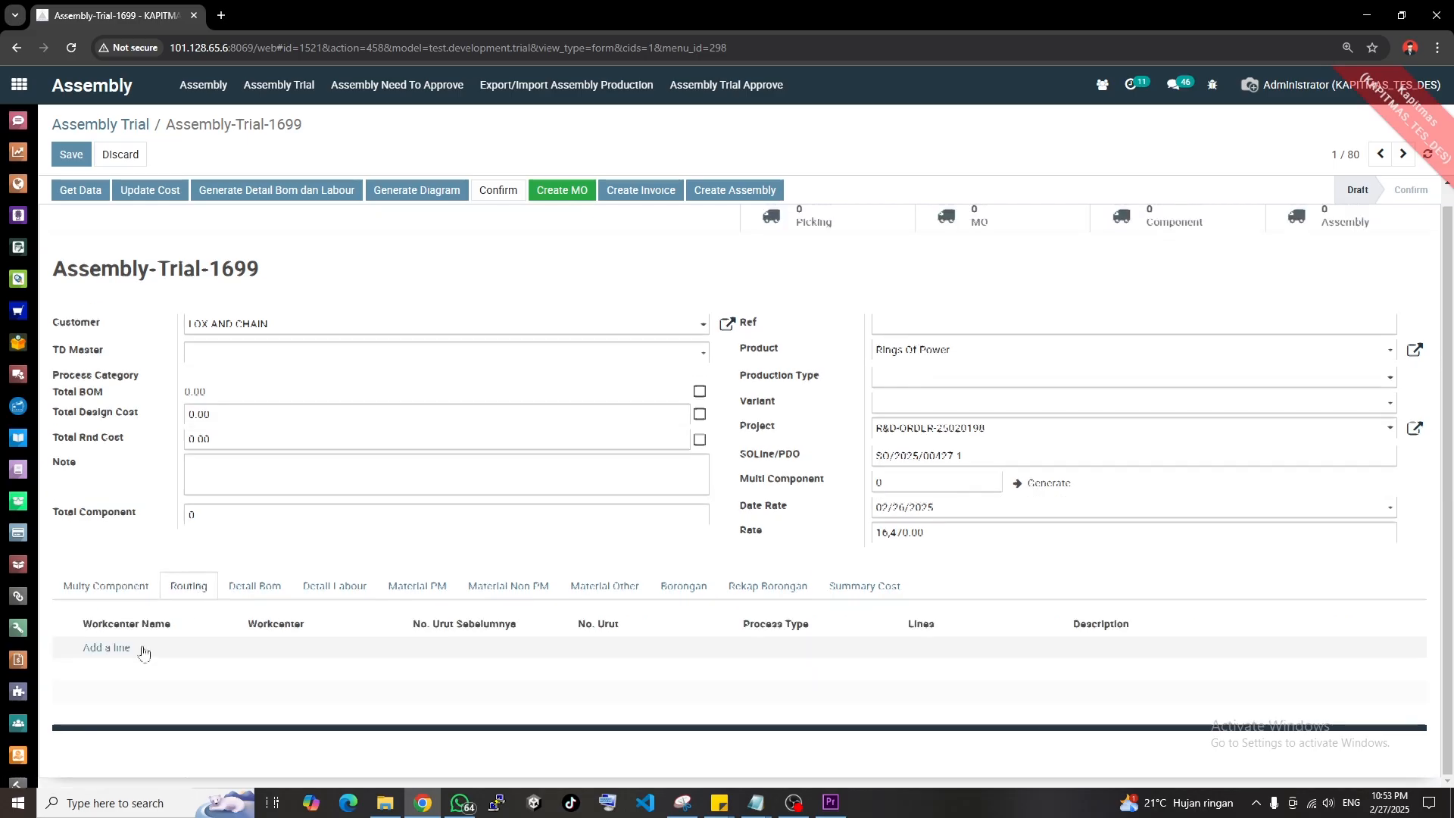
{"action": "left_click", "coordinate": [114, 646]}
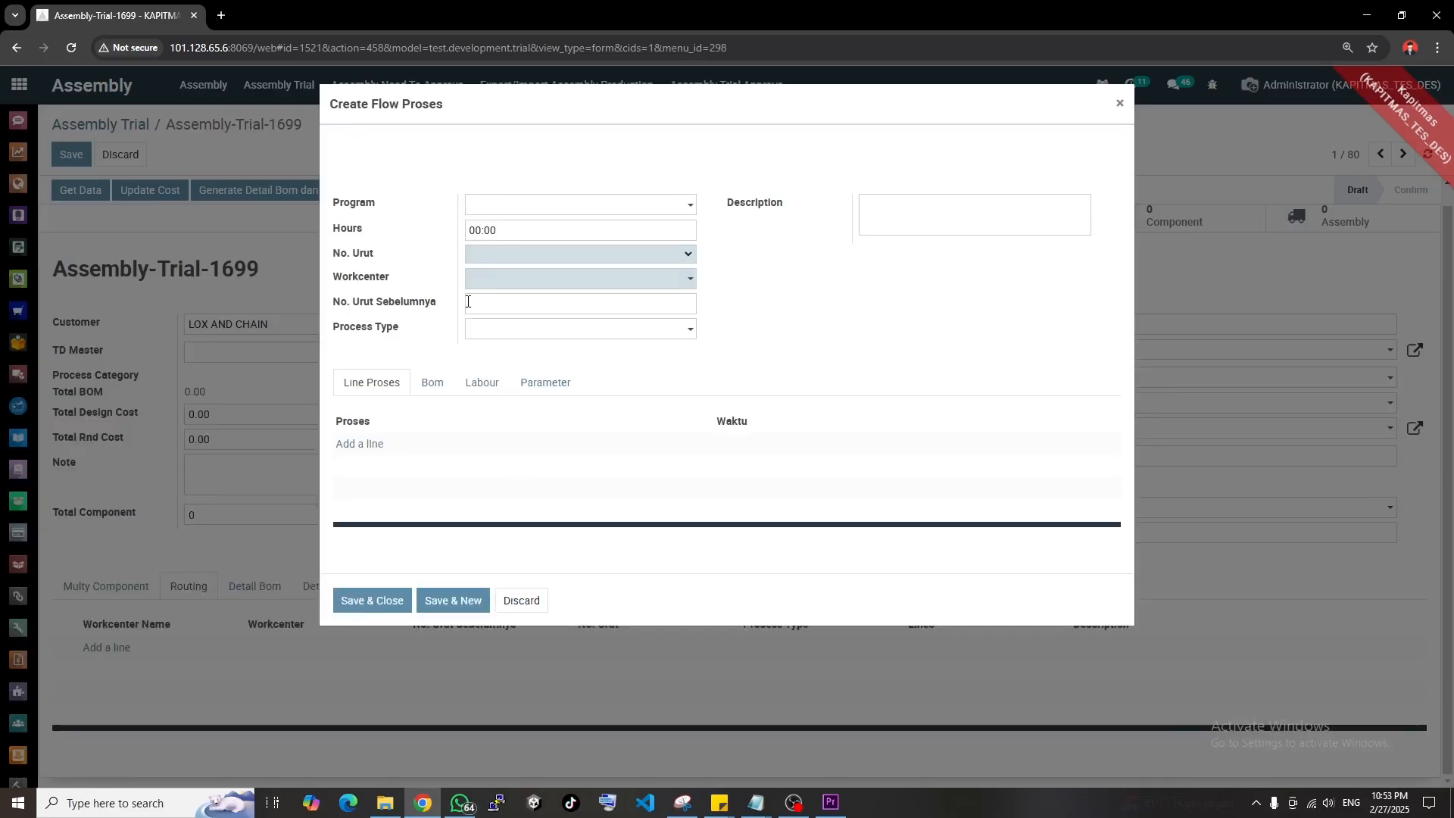
{"action": "left_click", "coordinate": [529, 252]}
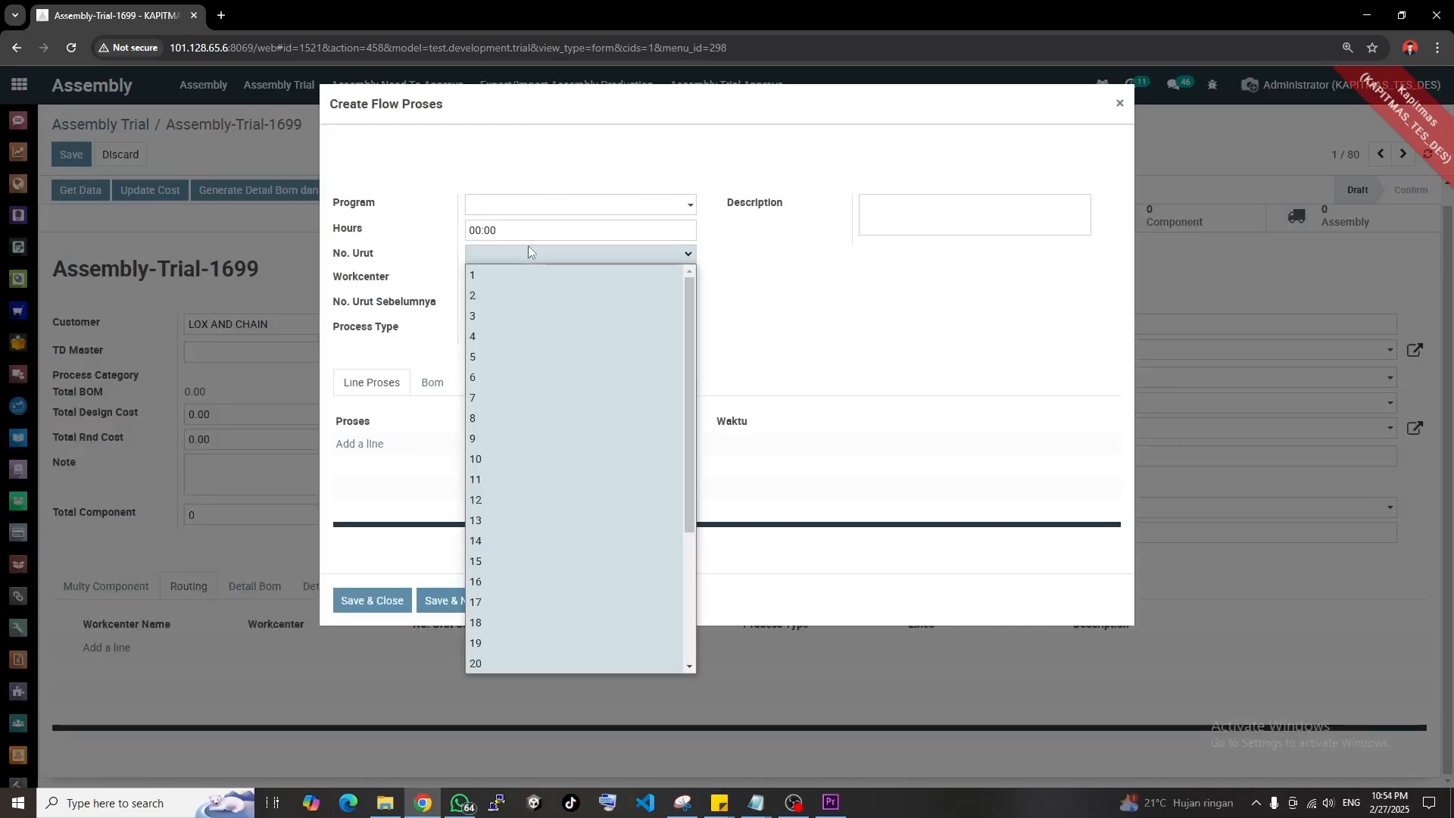
{"action": "left_click", "coordinate": [528, 273]}
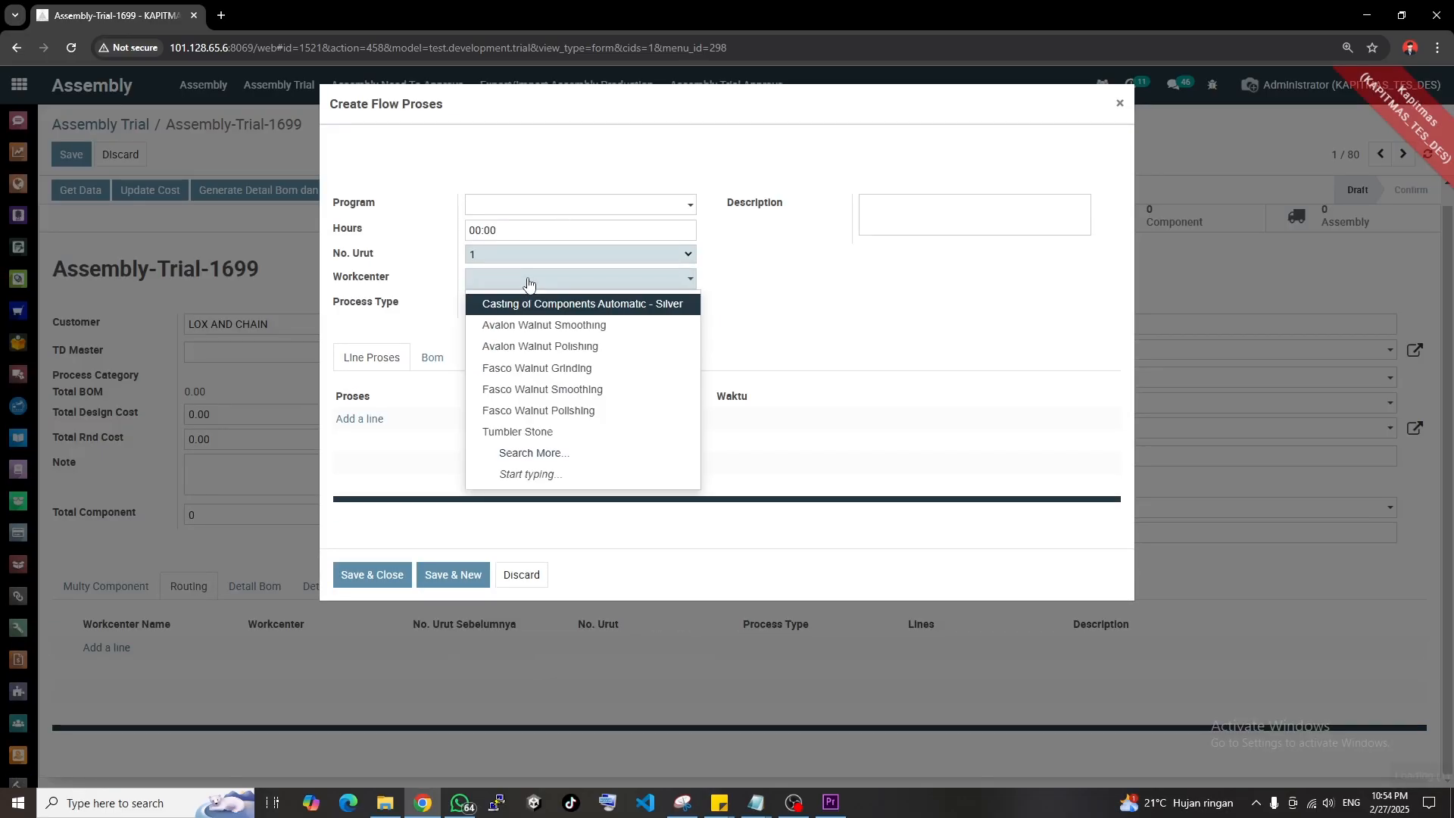
{"action": "left_click", "coordinate": [566, 454]}
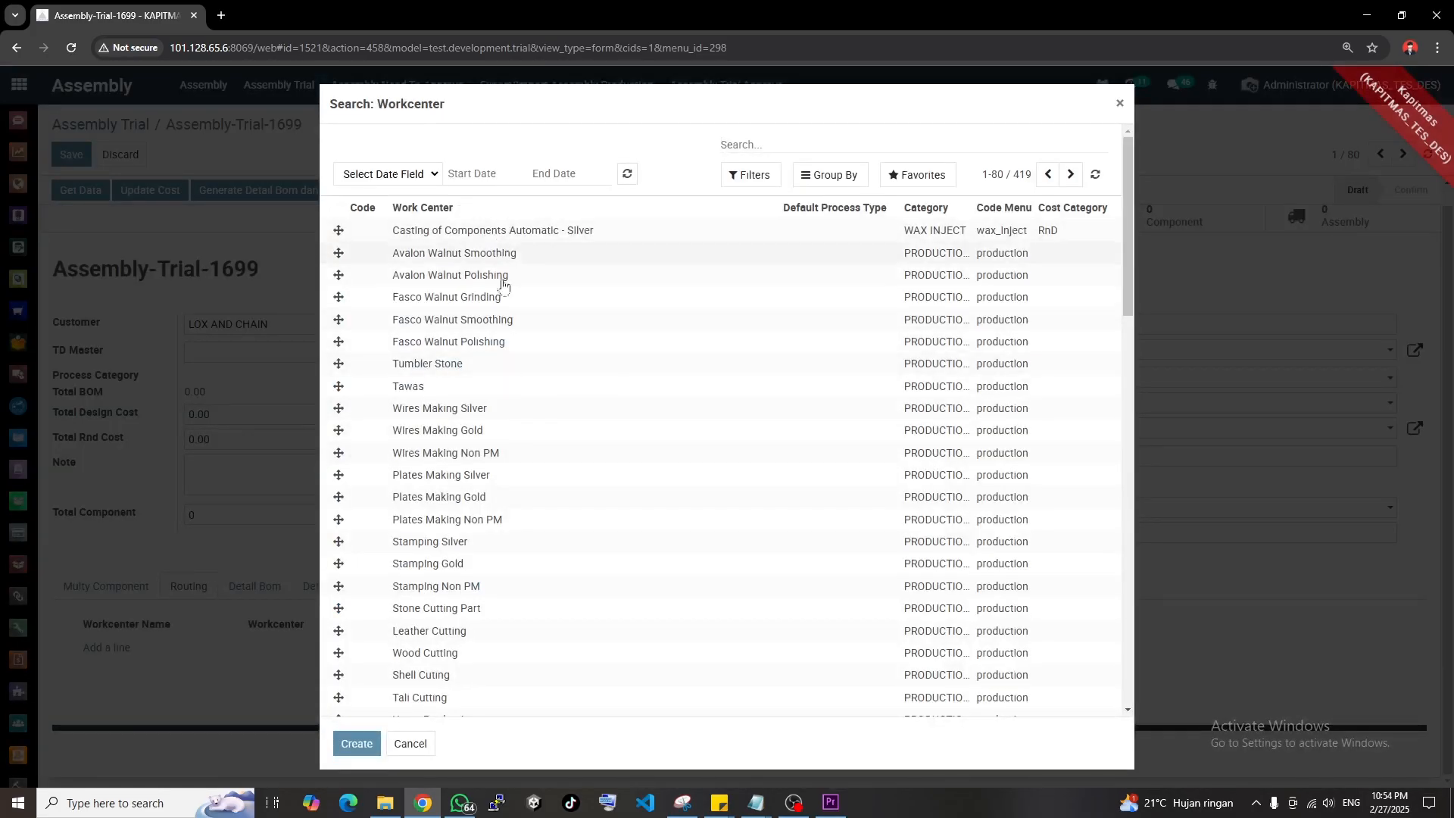
{"action": "scroll", "coordinate": [506, 610], "scroll_direction": "down", "scroll_amount": 2}
{"action": "scroll", "coordinate": [447, 470], "scroll_direction": "up", "scroll_amount": 2}
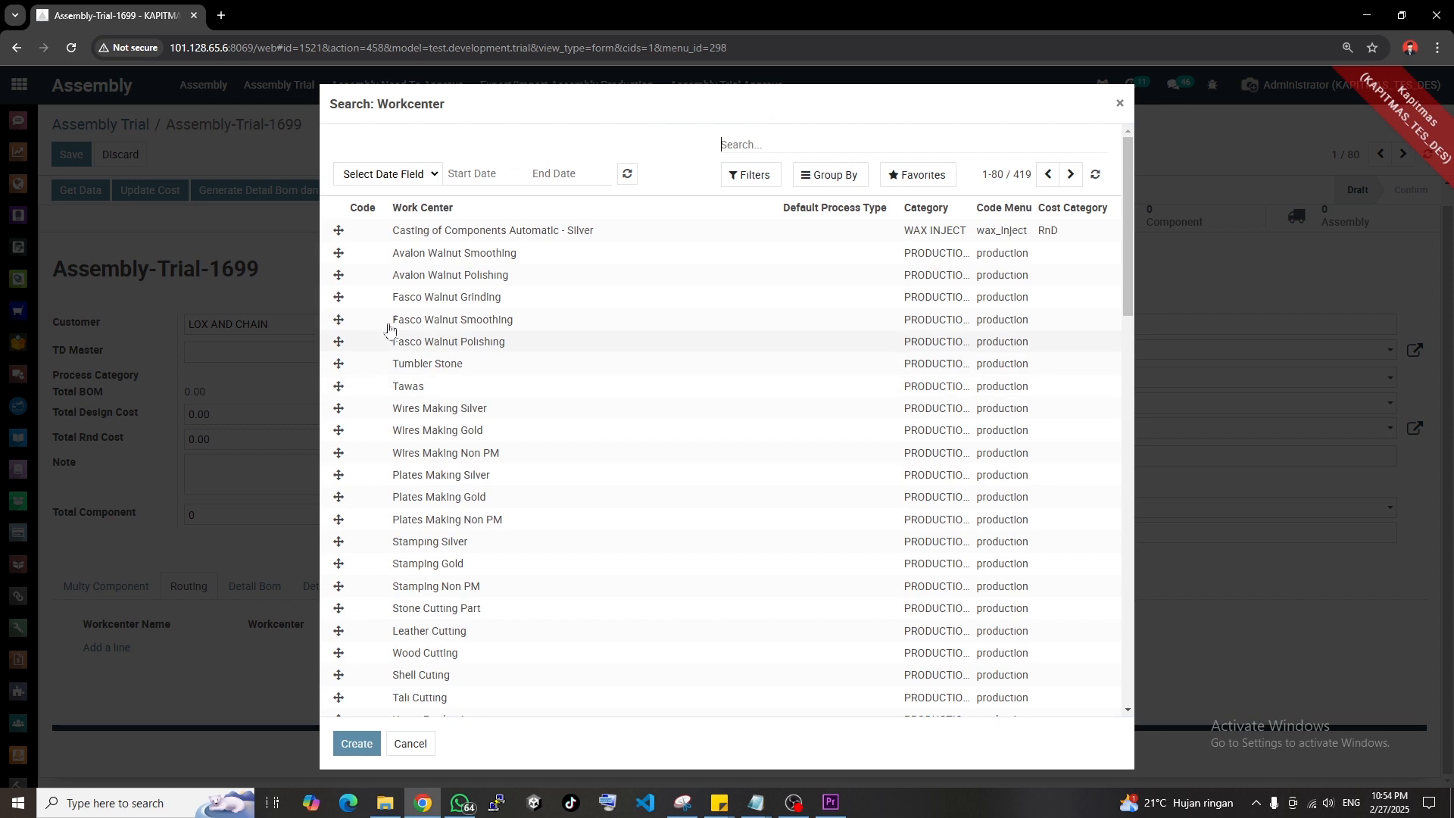
{"action": "left_click", "coordinate": [458, 234]}
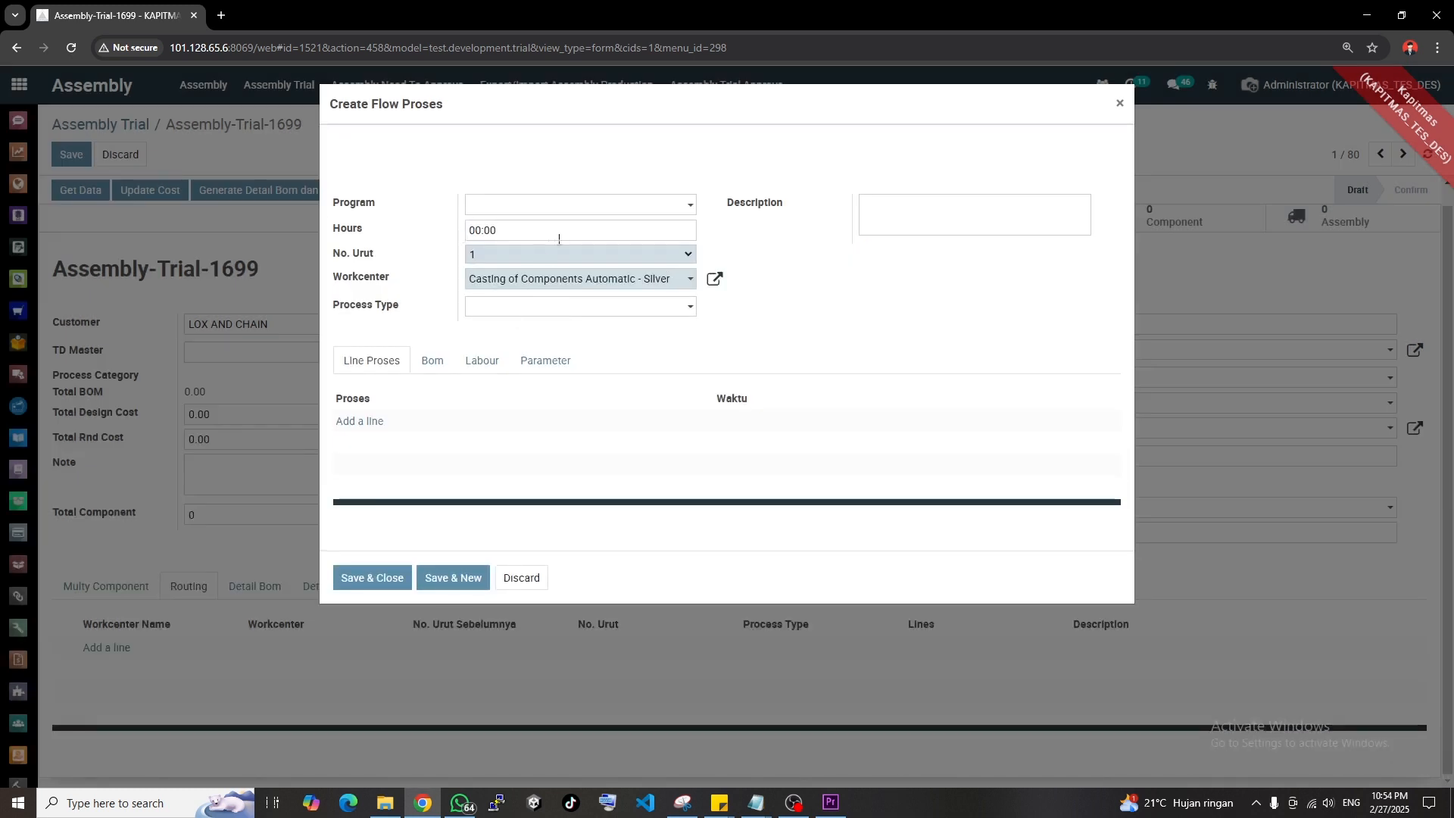
- Add "Nano Wax" Jade Green A1 (JADEGREENA1) as a BOM product of the casting process
{"action": "left_click", "coordinate": [436, 368]}
{"action": "left_click", "coordinate": [359, 421]}
{"action": "left_click", "coordinate": [548, 426]}
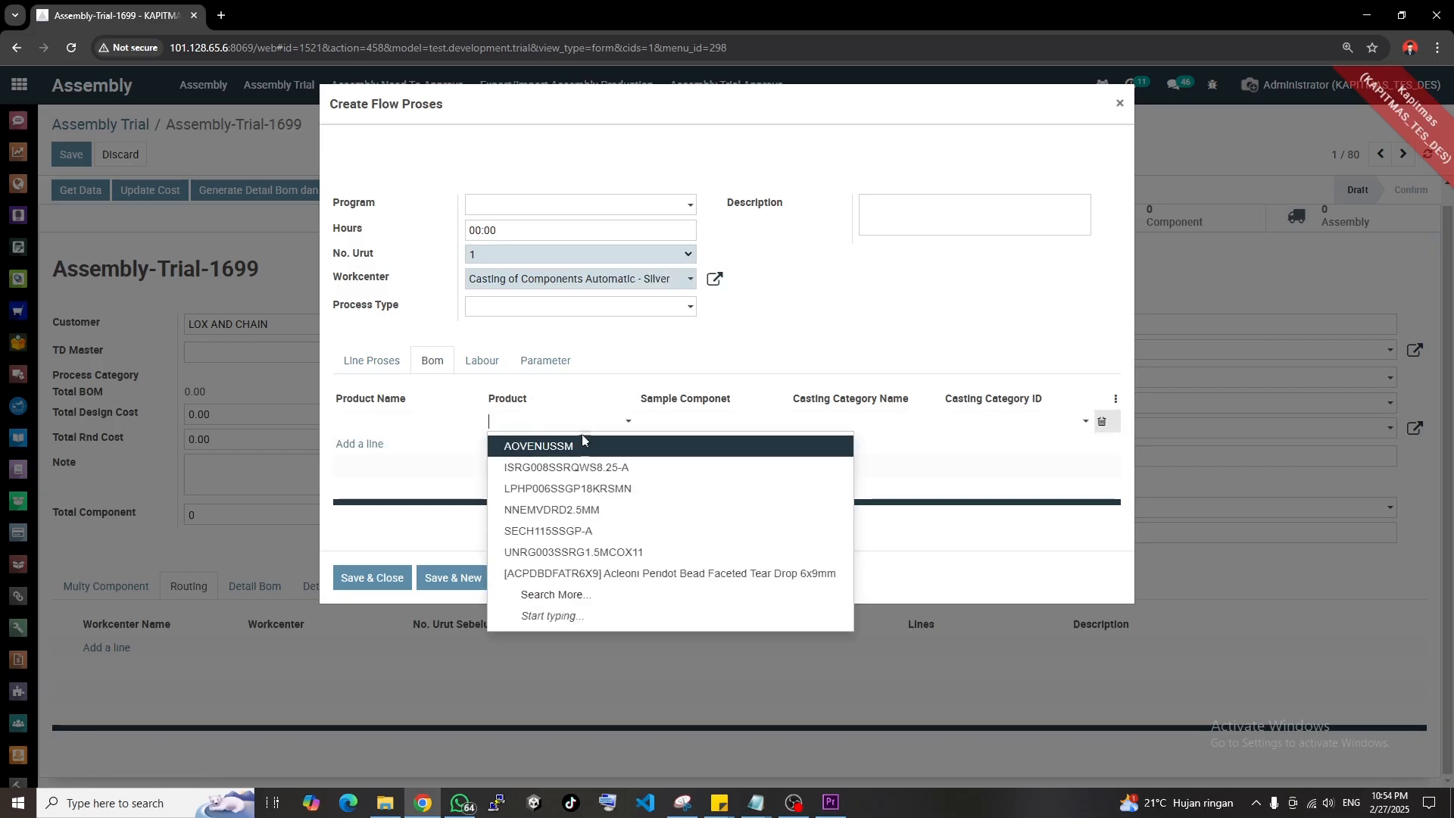
{"action": "left_click", "coordinate": [541, 594]}
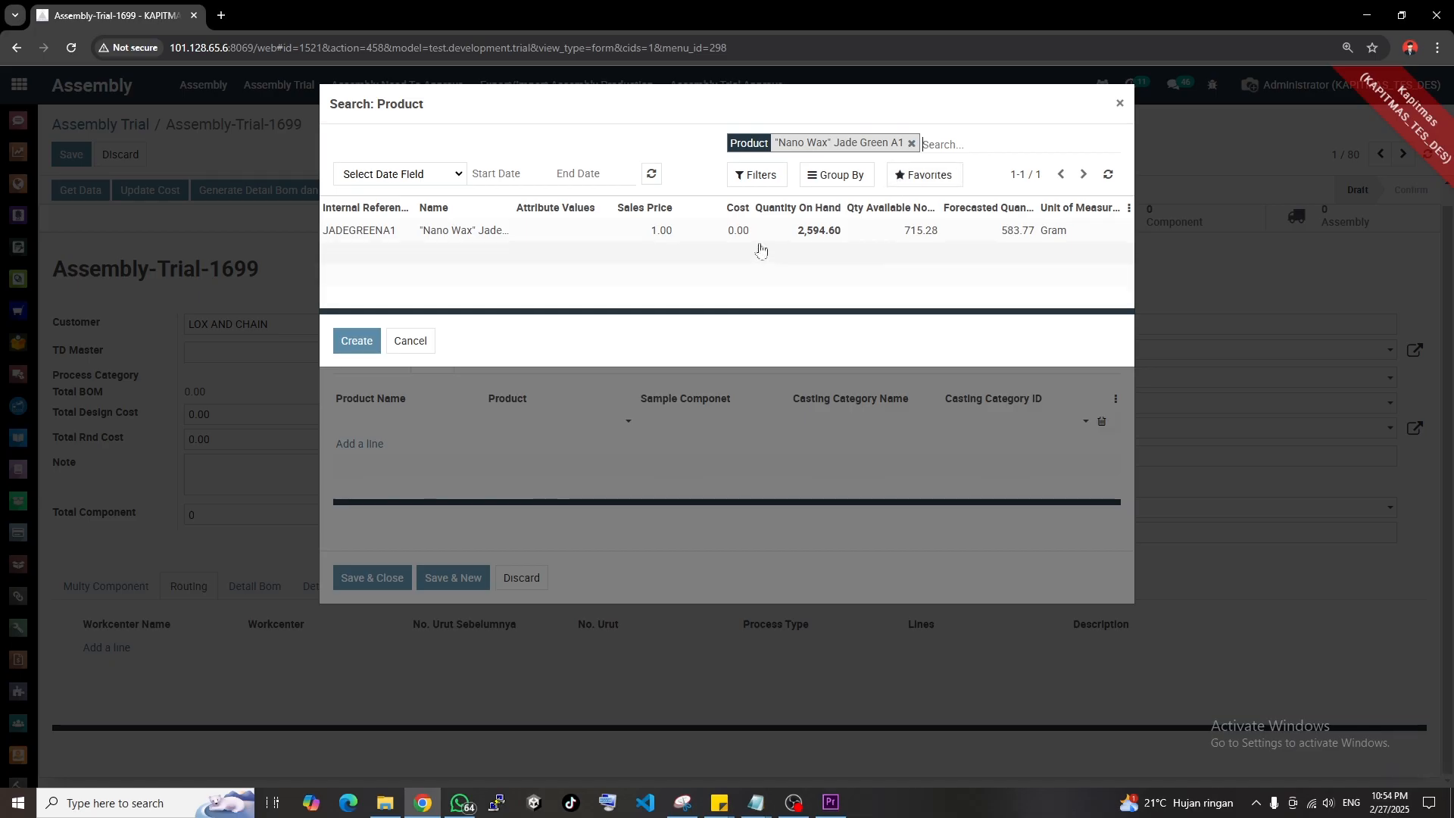
{"action": "left_click", "coordinate": [766, 231]}
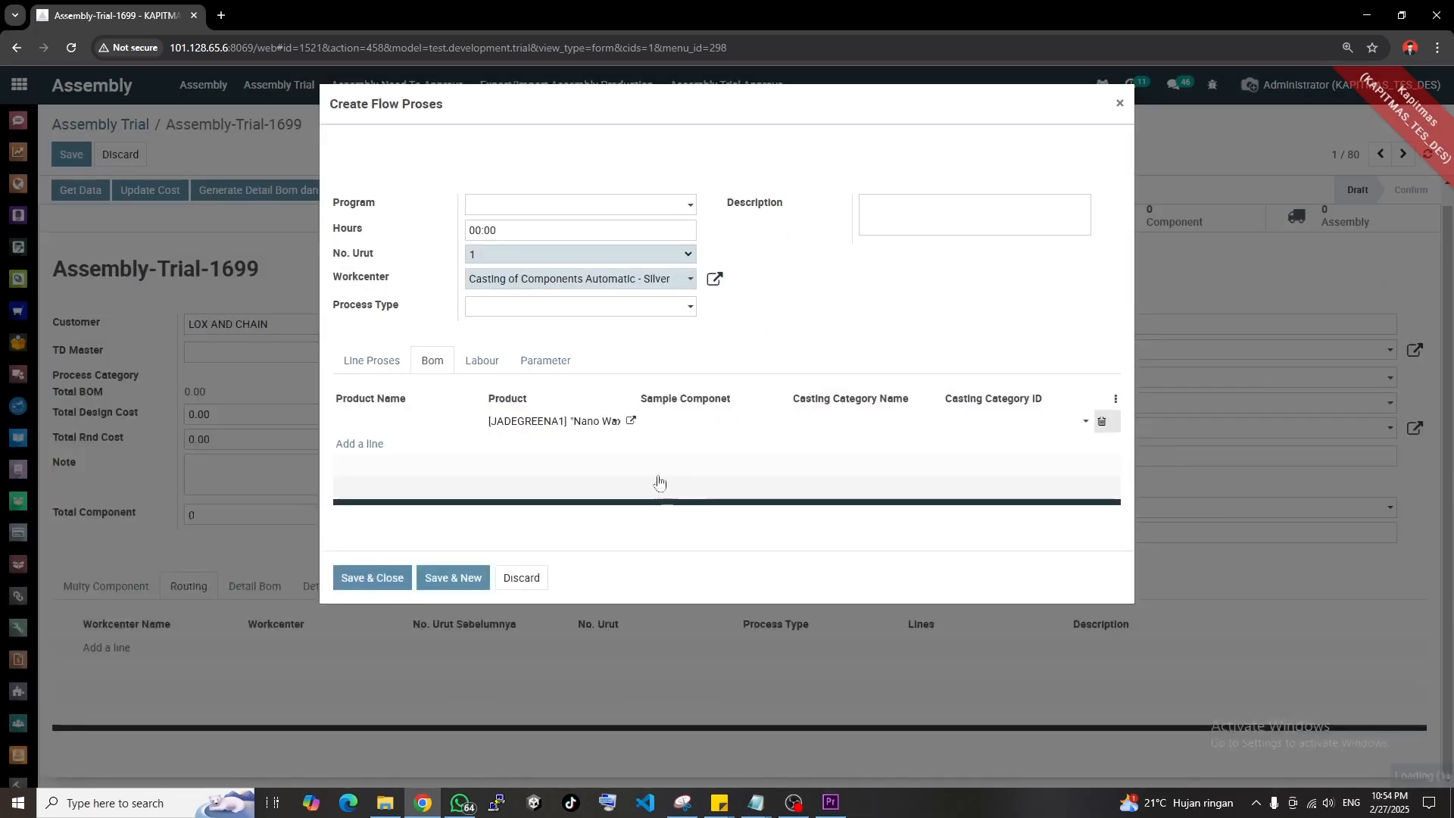
- Add Labour - Wax Injection - High Quality with quantity 0.35 to the casting process and save the routing line
{"action": "left_click", "coordinate": [481, 368]}
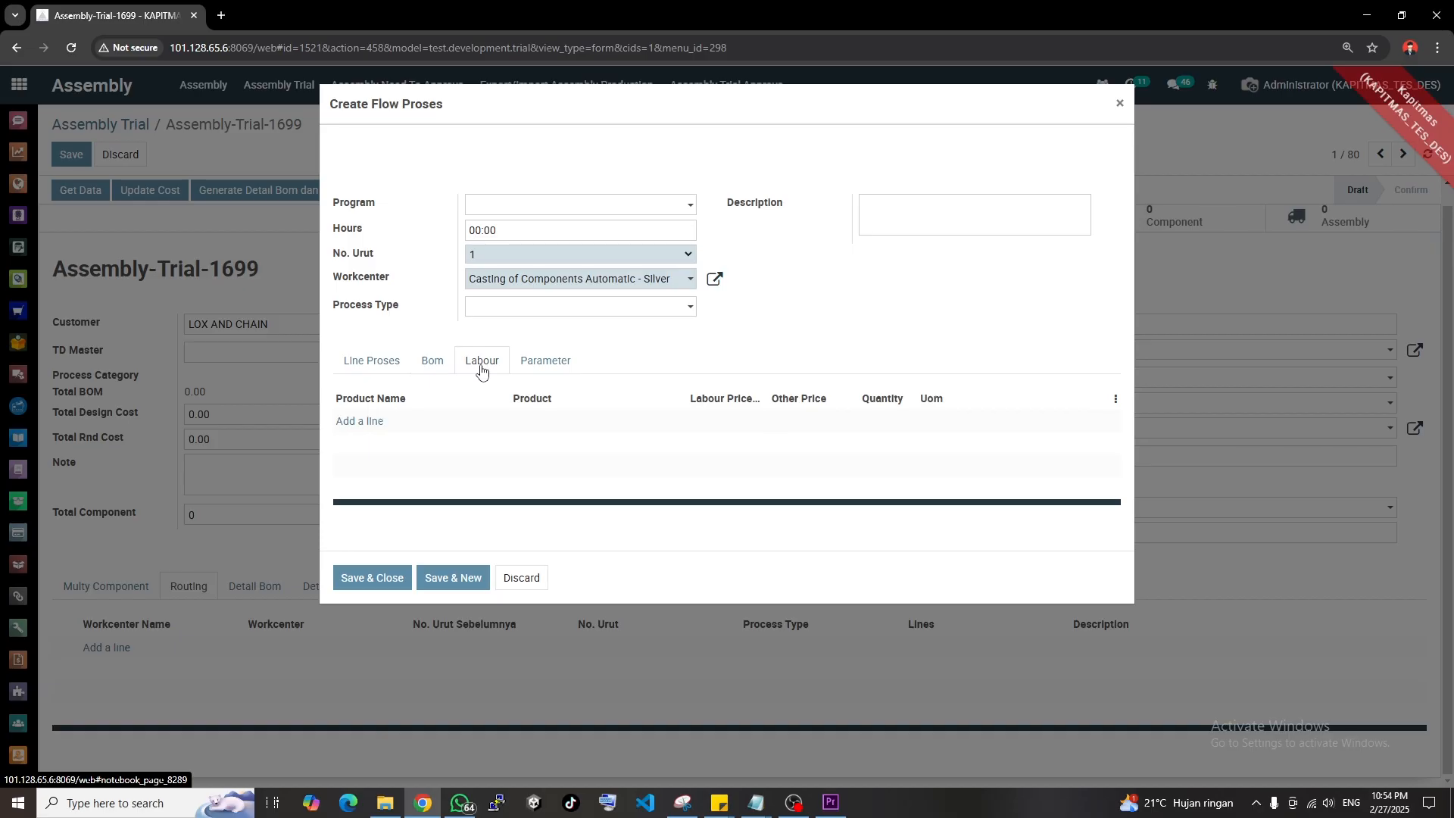
{"action": "left_click", "coordinate": [364, 423]}
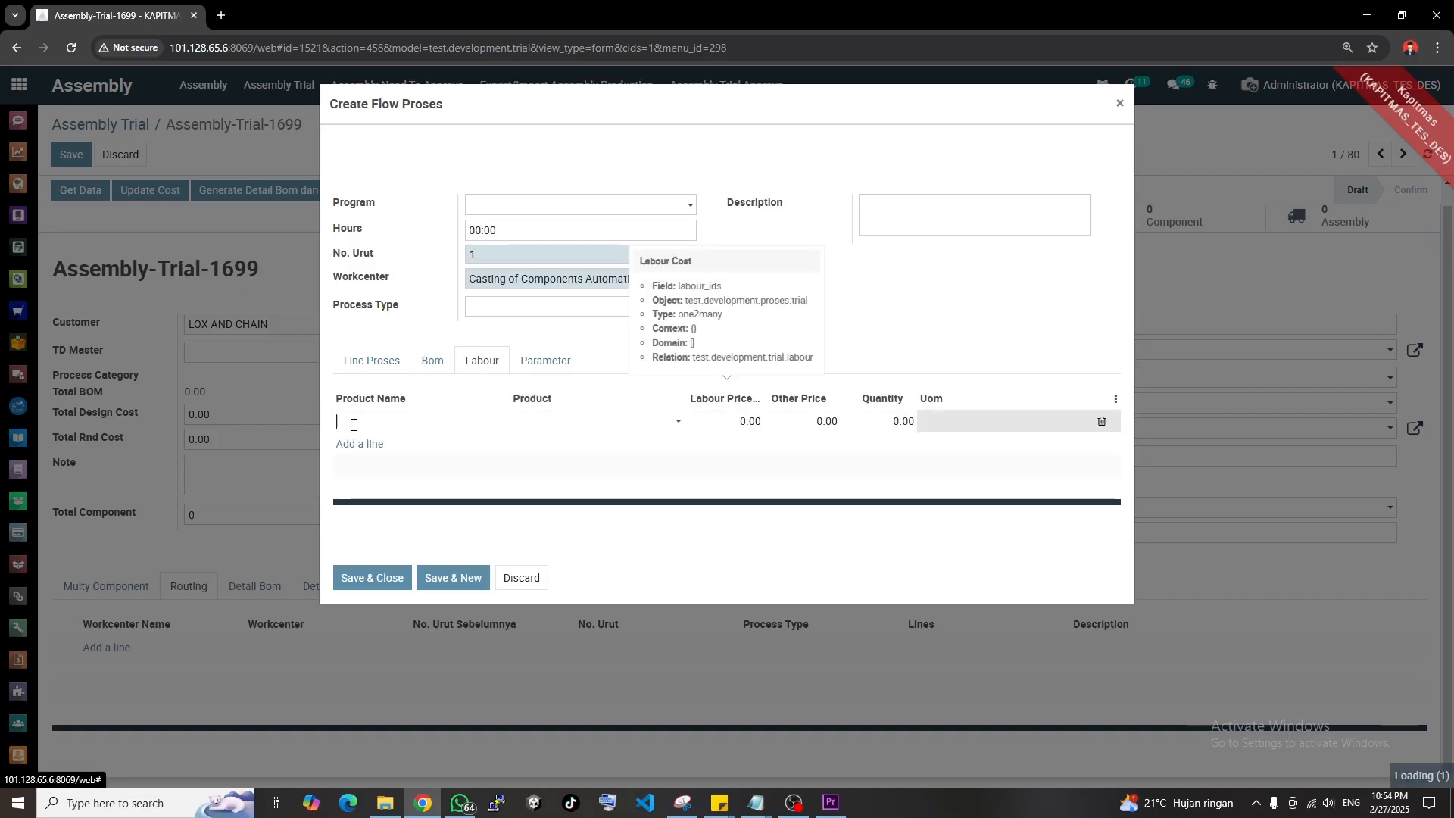
{"action": "left_click", "coordinate": [591, 422]}
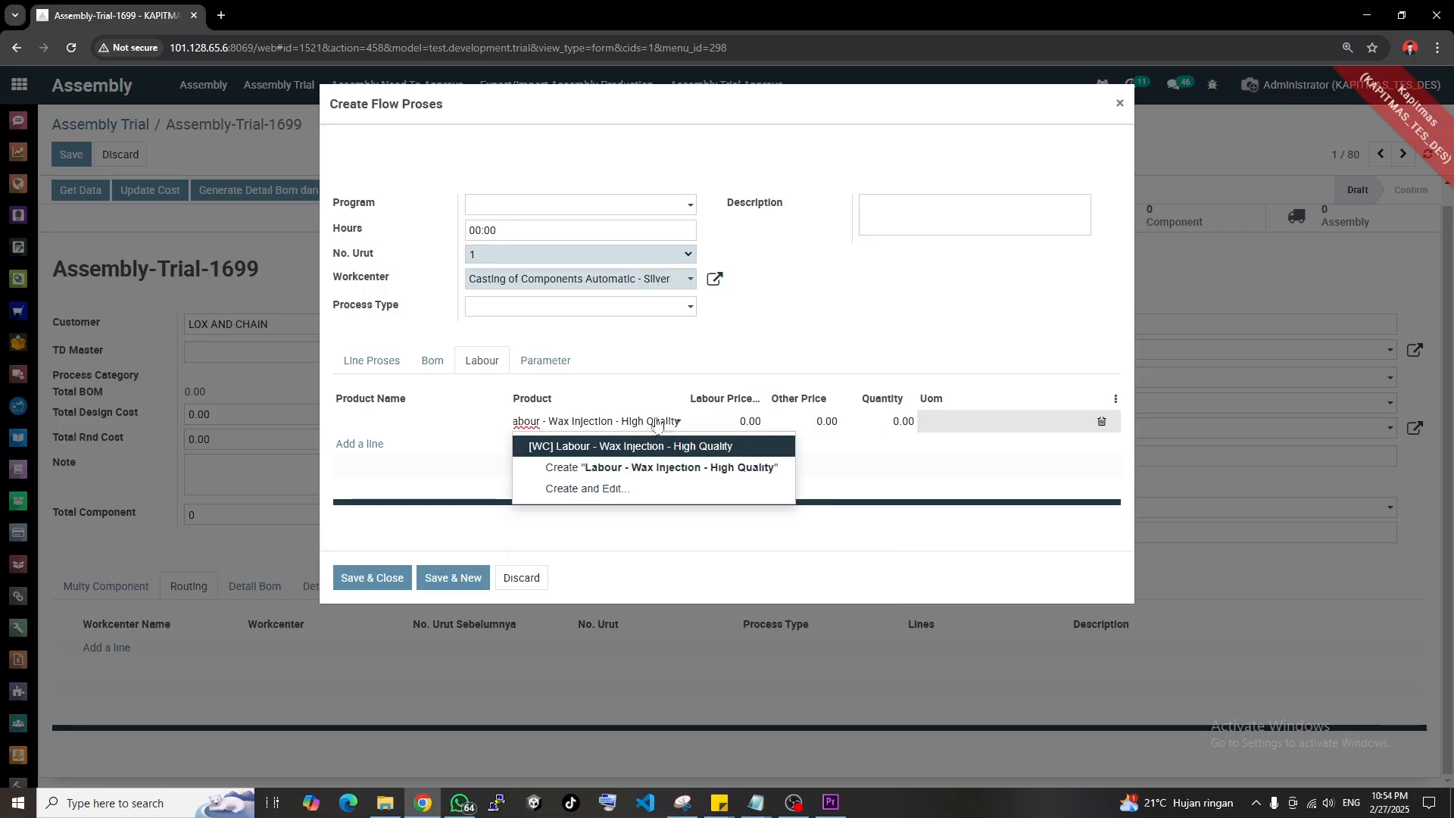
{"action": "left_click", "coordinate": [648, 446]}
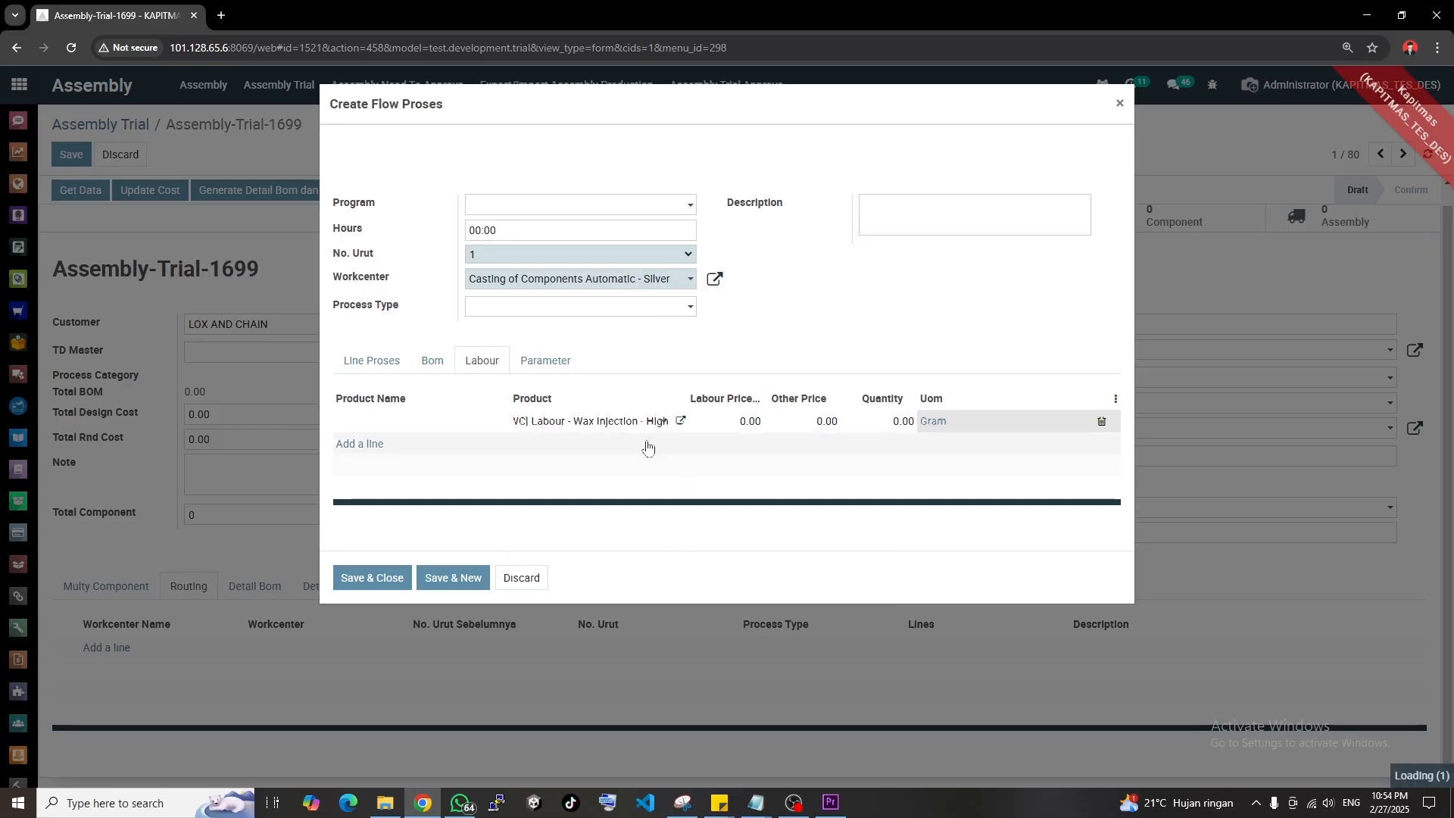
{"action": "left_click", "coordinate": [899, 421]}
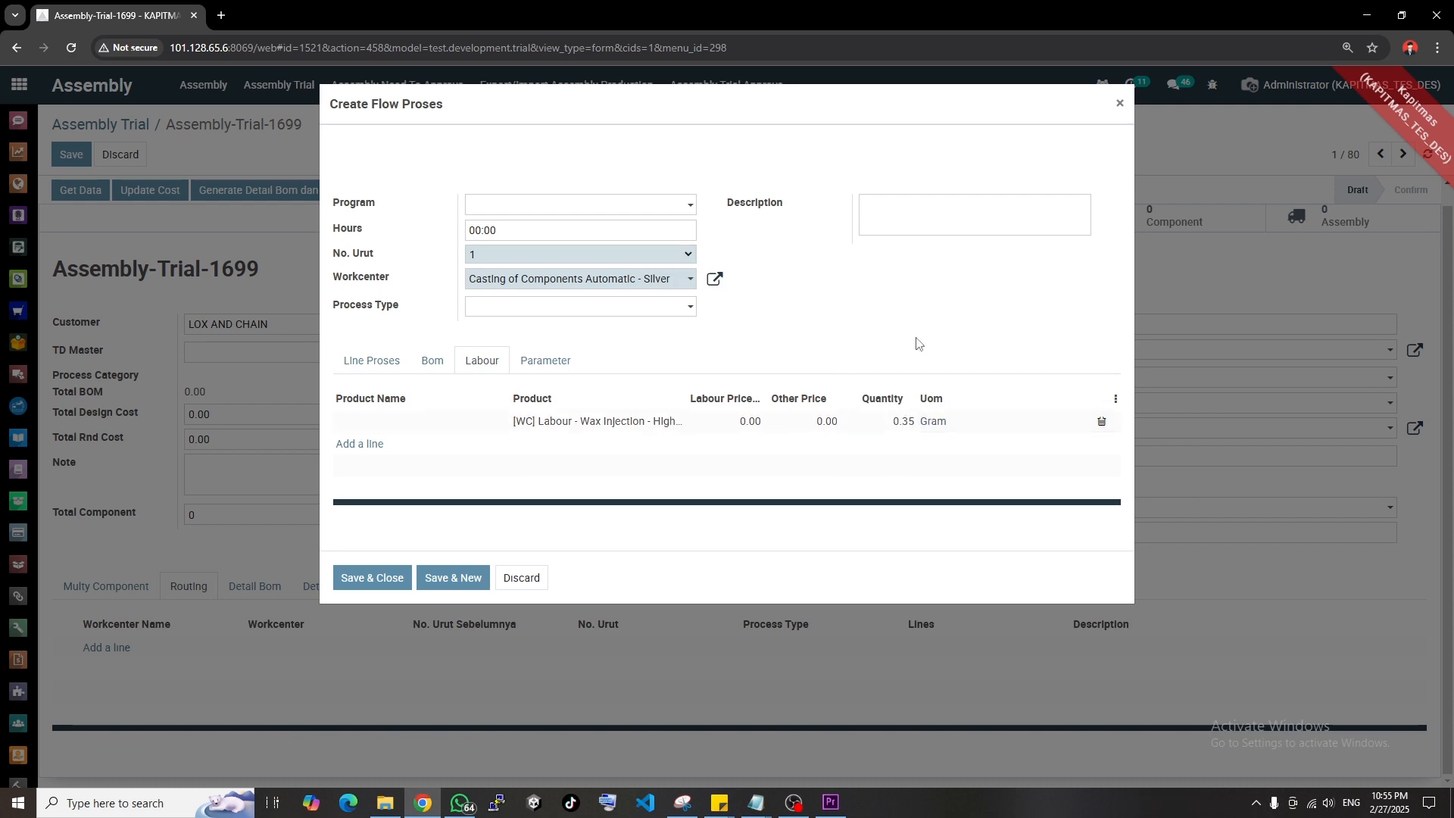
{"action": "left_click", "coordinate": [359, 583]}
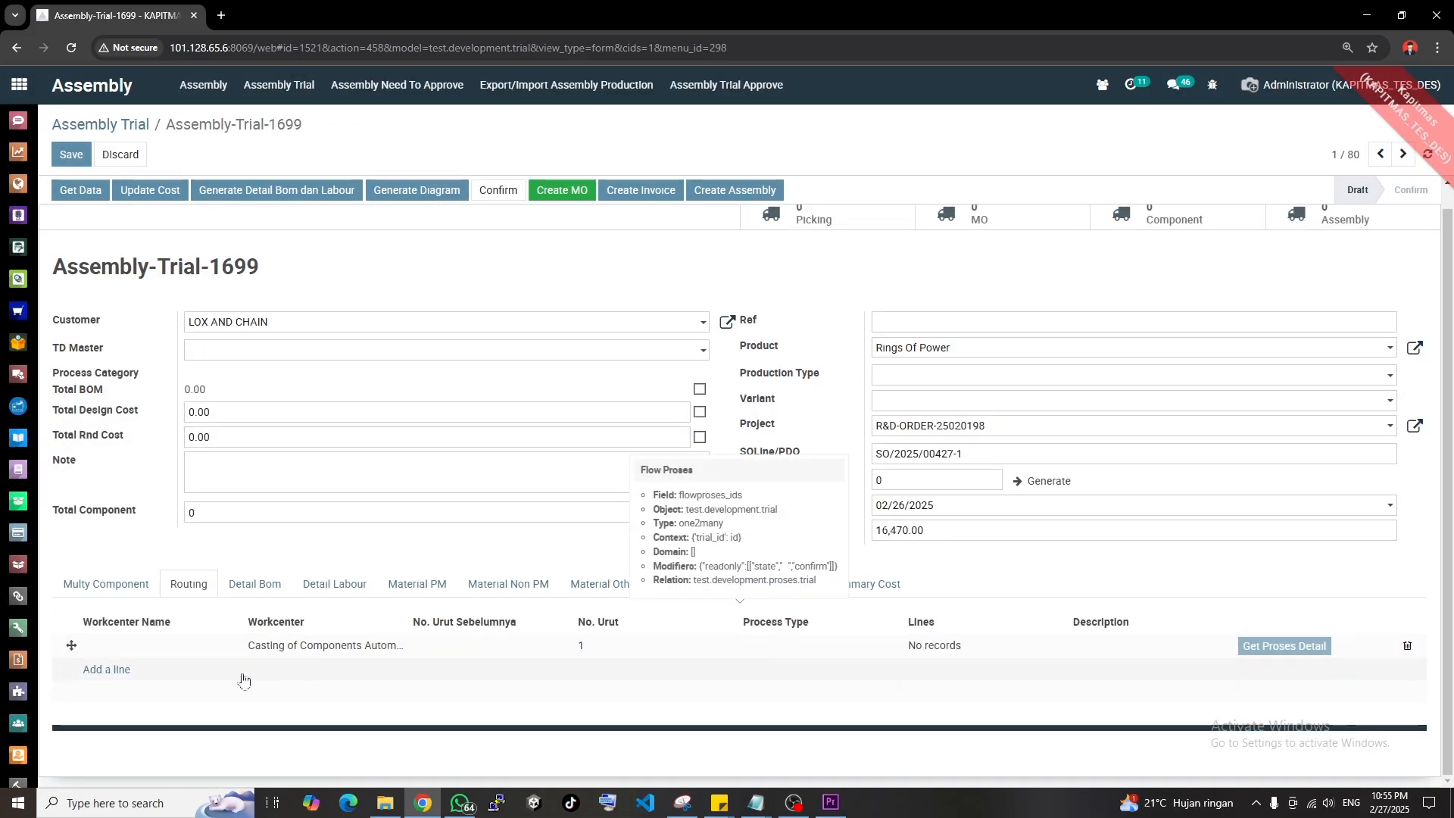
- Start a second routing line with No. Urut 2 and workcenter Avalon Walnut Smoothing
{"action": "left_click", "coordinate": [125, 671]}
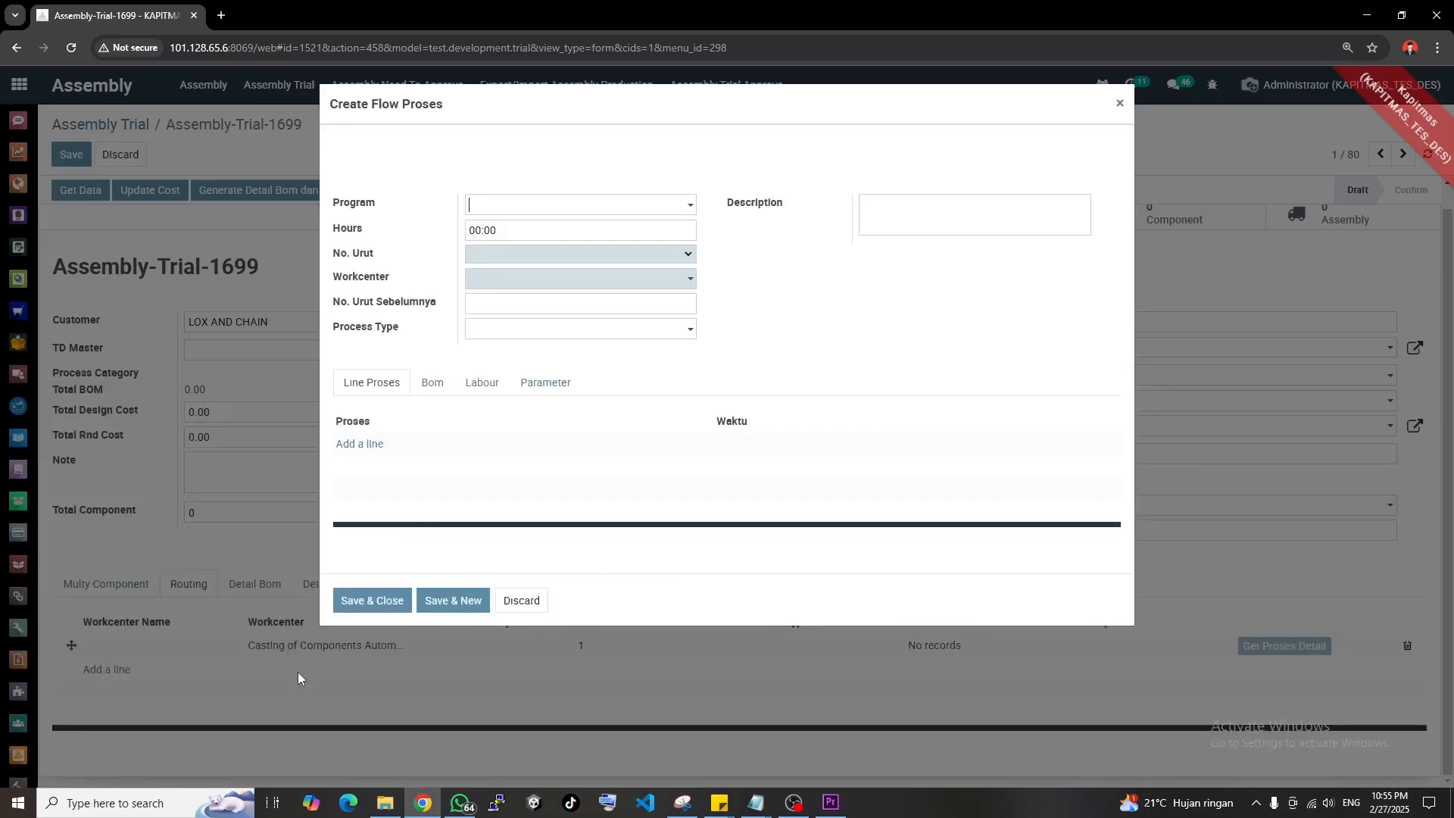
{"action": "left_click", "coordinate": [545, 254]}
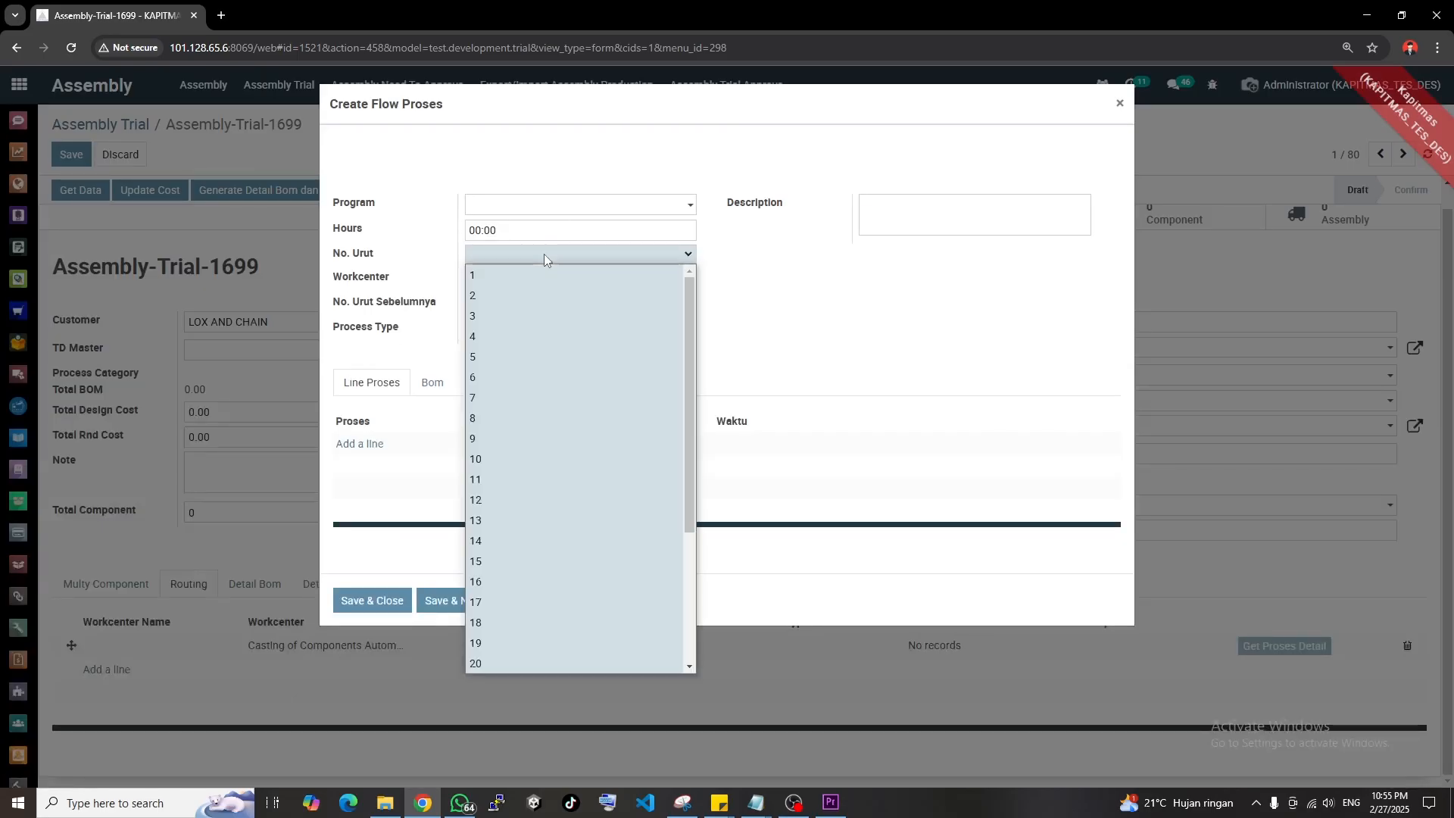
{"action": "left_click", "coordinate": [496, 295]}
{"action": "left_click", "coordinate": [597, 281]}
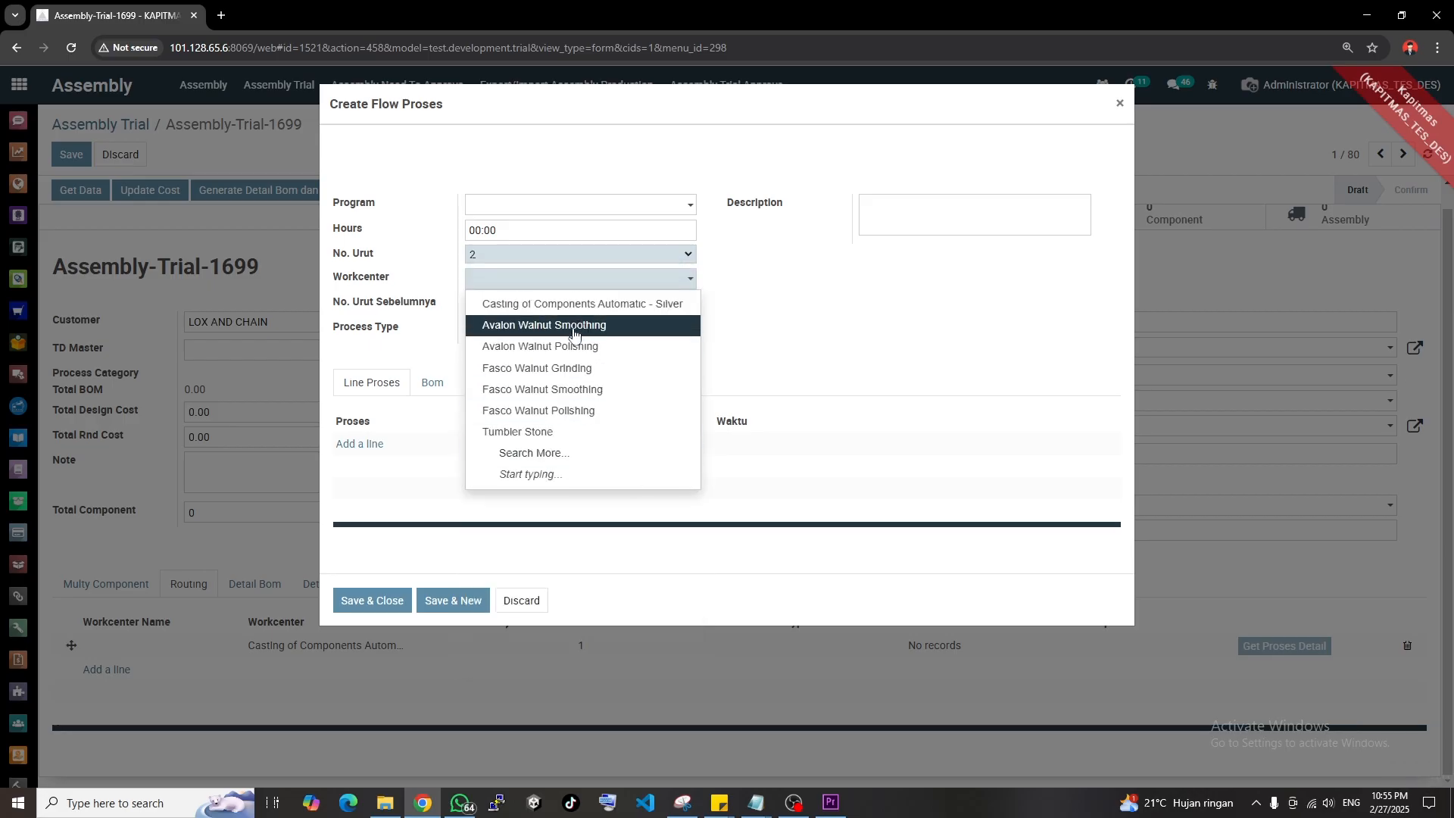
{"action": "left_click", "coordinate": [574, 326]}
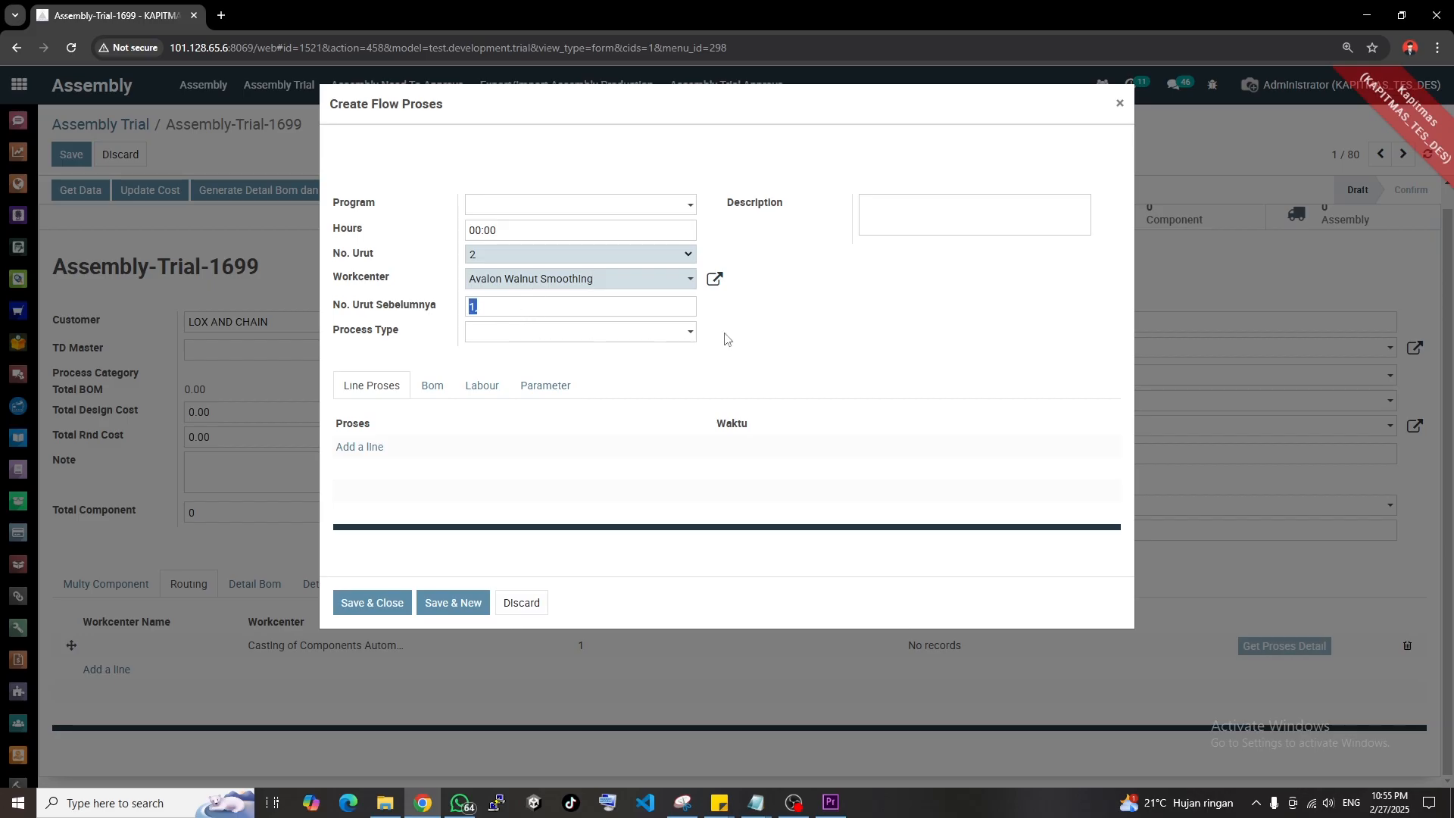
- Add Labour - Rangkai Wax V1 to the Avalon Walnut Smoothing process, leaving its BOM empty, and save the routing line
{"action": "left_click", "coordinate": [433, 385]}
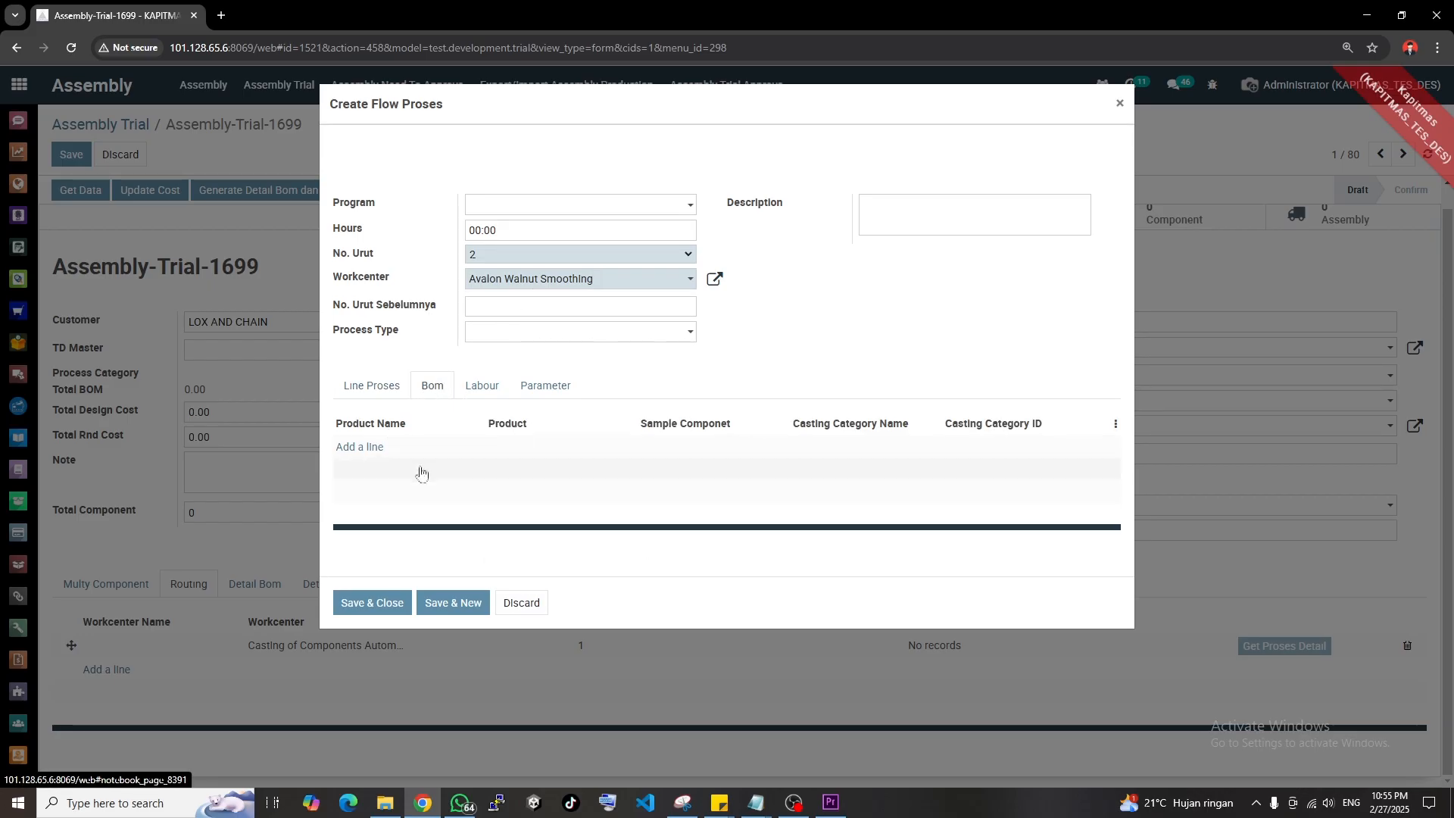
{"action": "left_click", "coordinate": [360, 447]}
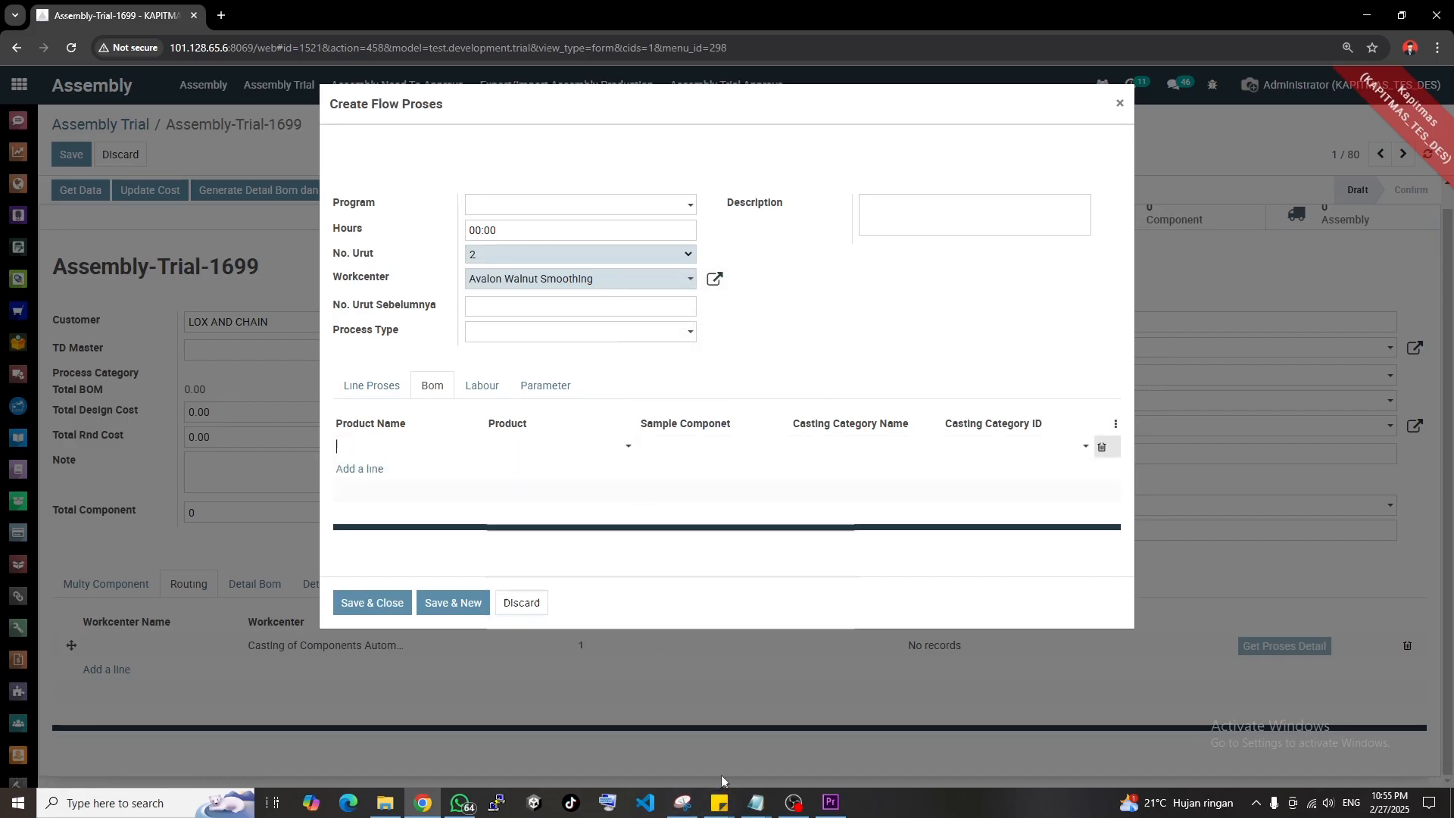
{"action": "left_click", "coordinate": [477, 386]}
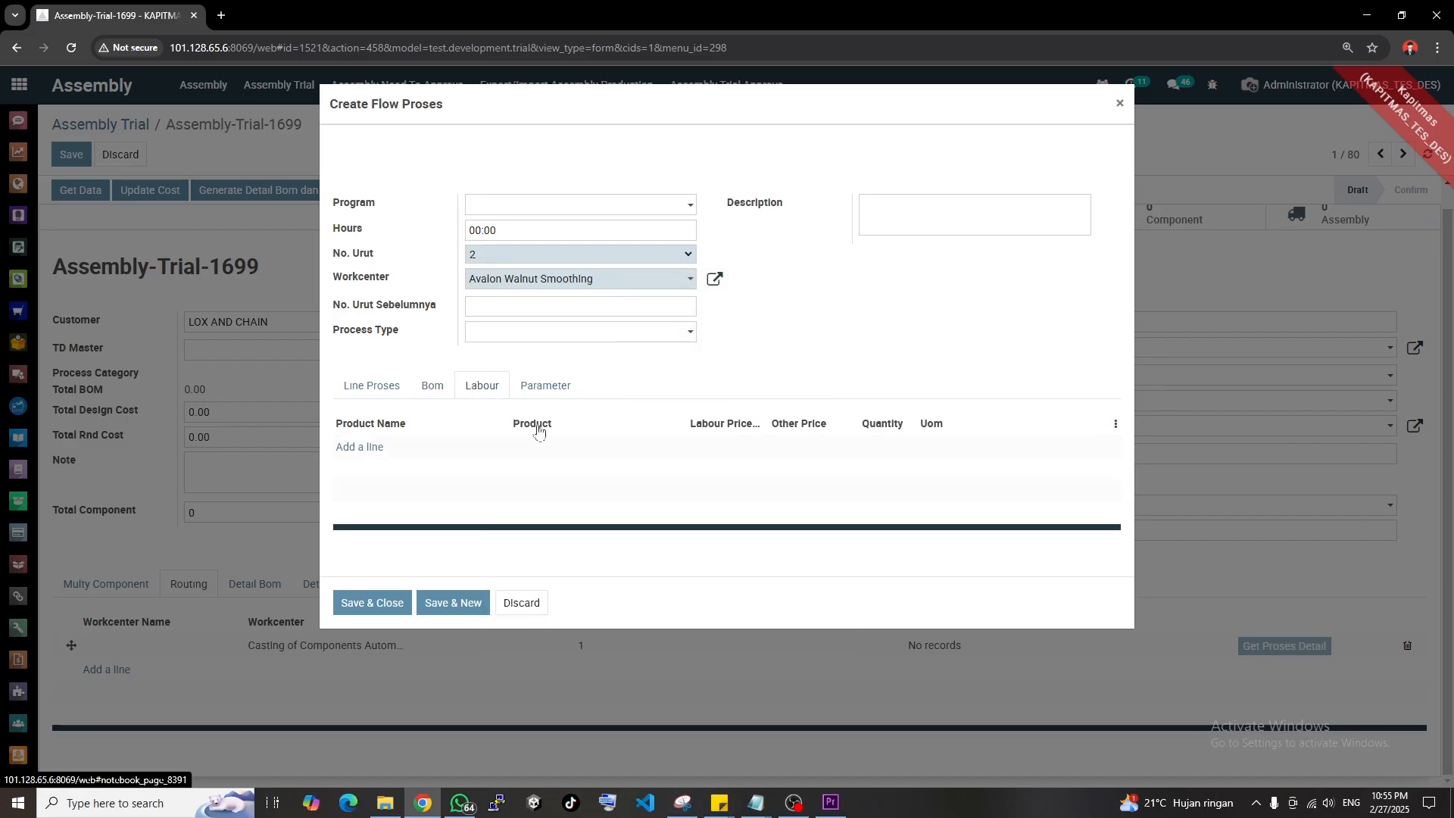
{"action": "left_click", "coordinate": [371, 447]}
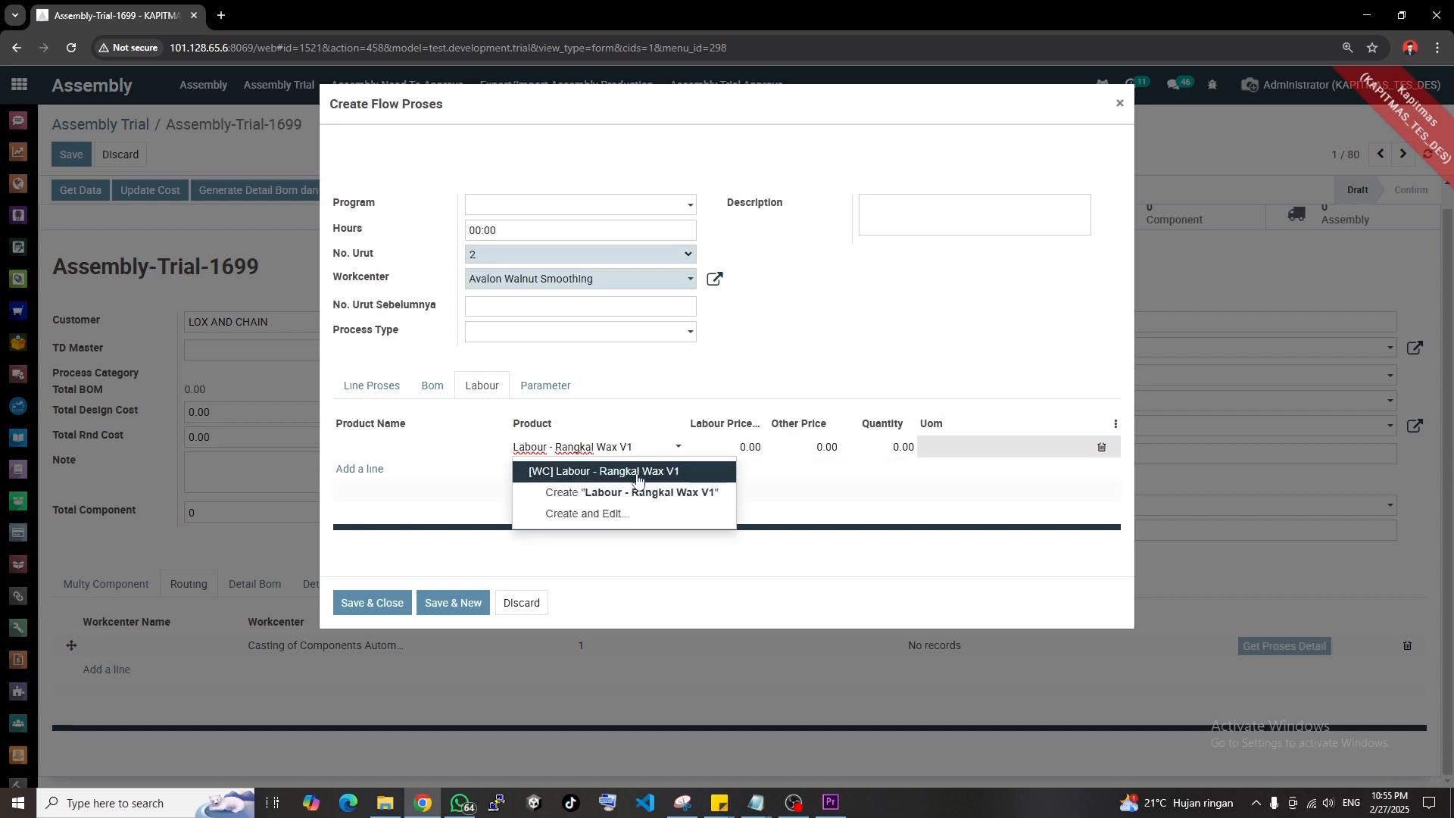
{"action": "left_click", "coordinate": [636, 471]}
{"action": "left_click", "coordinate": [372, 602]}
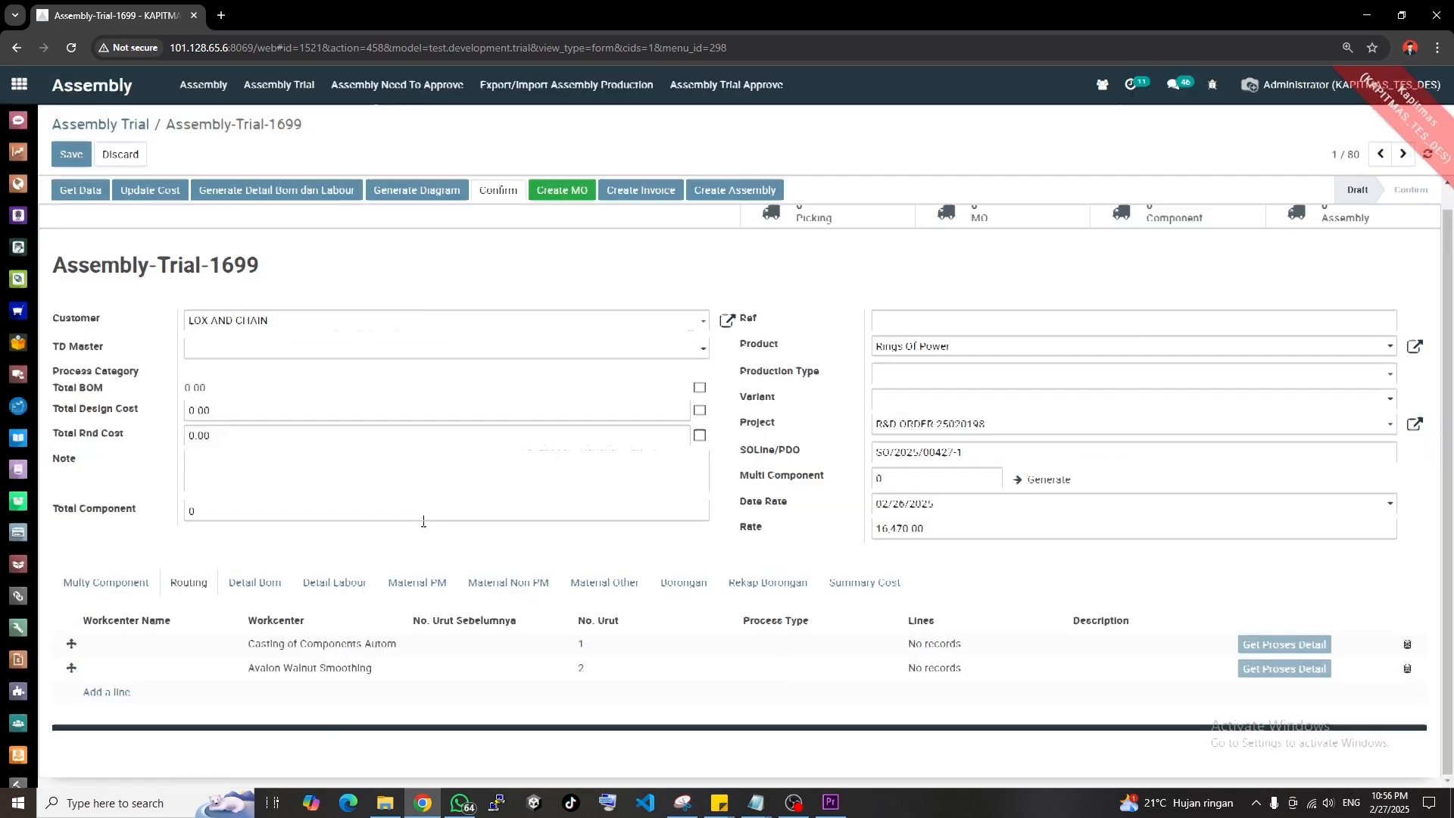
- Generate the BOM and labour details from the routing and review the BOM detail lines
{"action": "left_click", "coordinate": [255, 589]}
{"action": "left_click", "coordinate": [215, 593]}
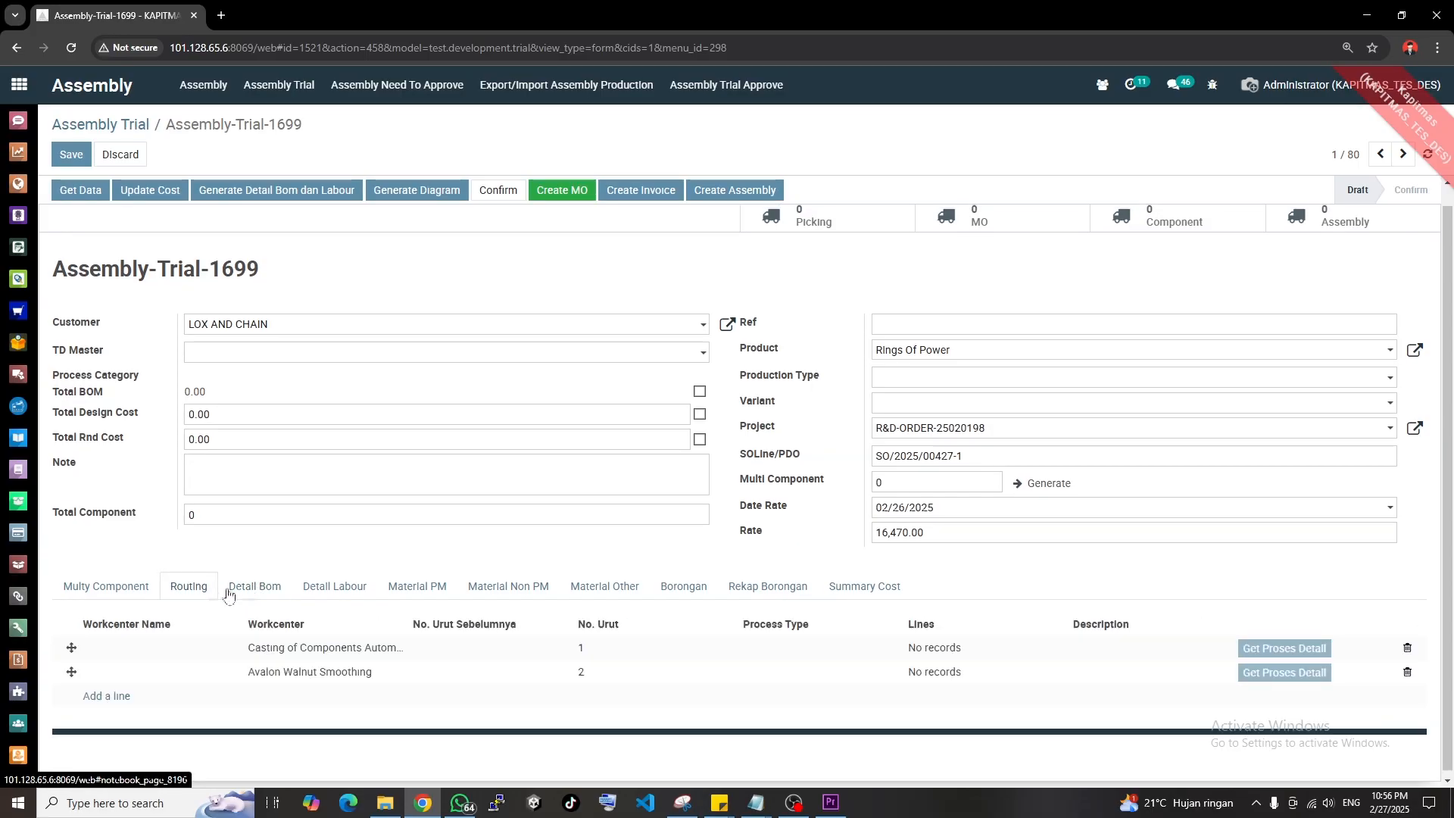
{"action": "left_click", "coordinate": [266, 597]}
{"action": "left_click", "coordinate": [198, 590]}
{"action": "left_click", "coordinate": [326, 193]}
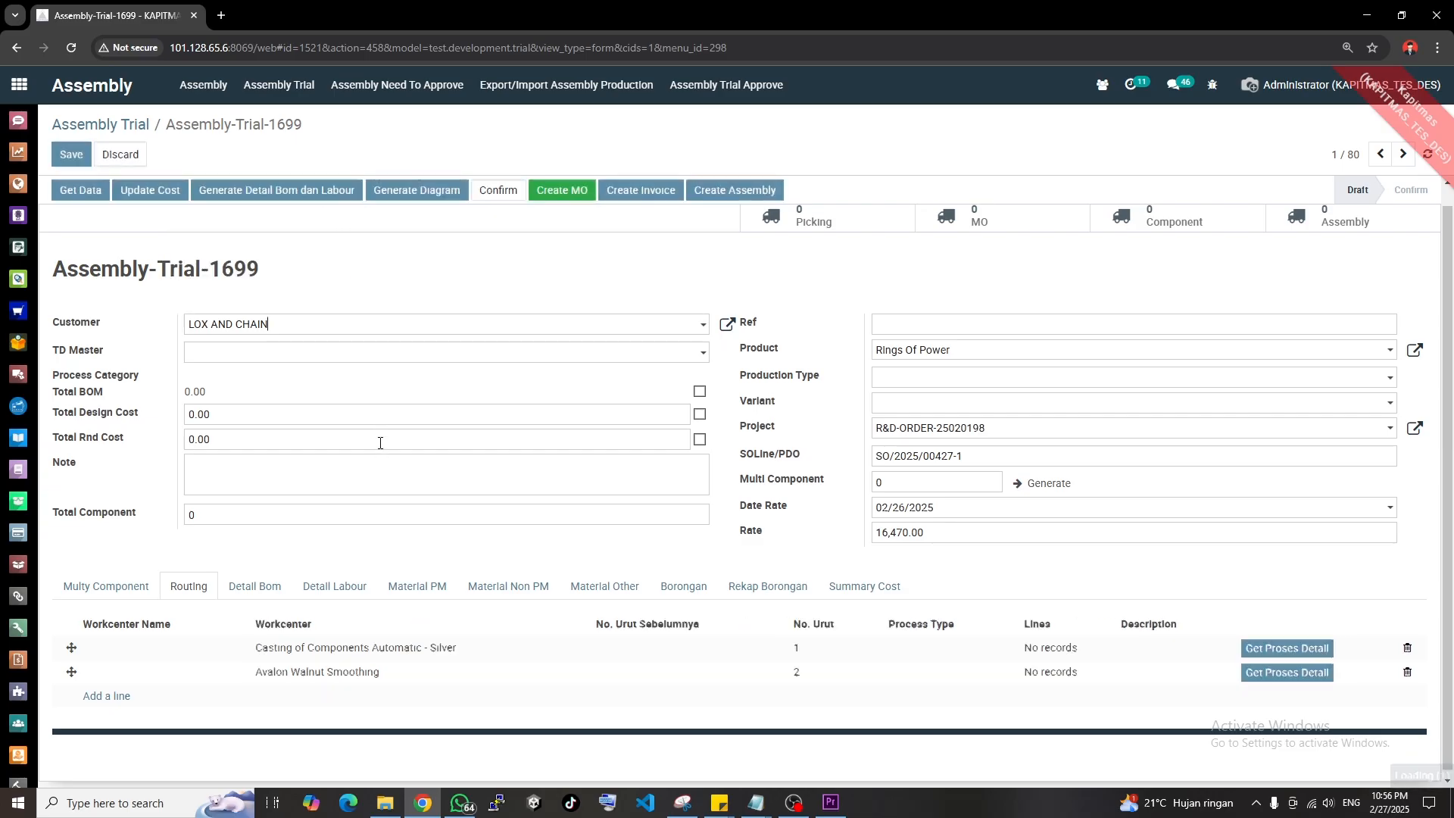
{"action": "left_click", "coordinate": [256, 587]}
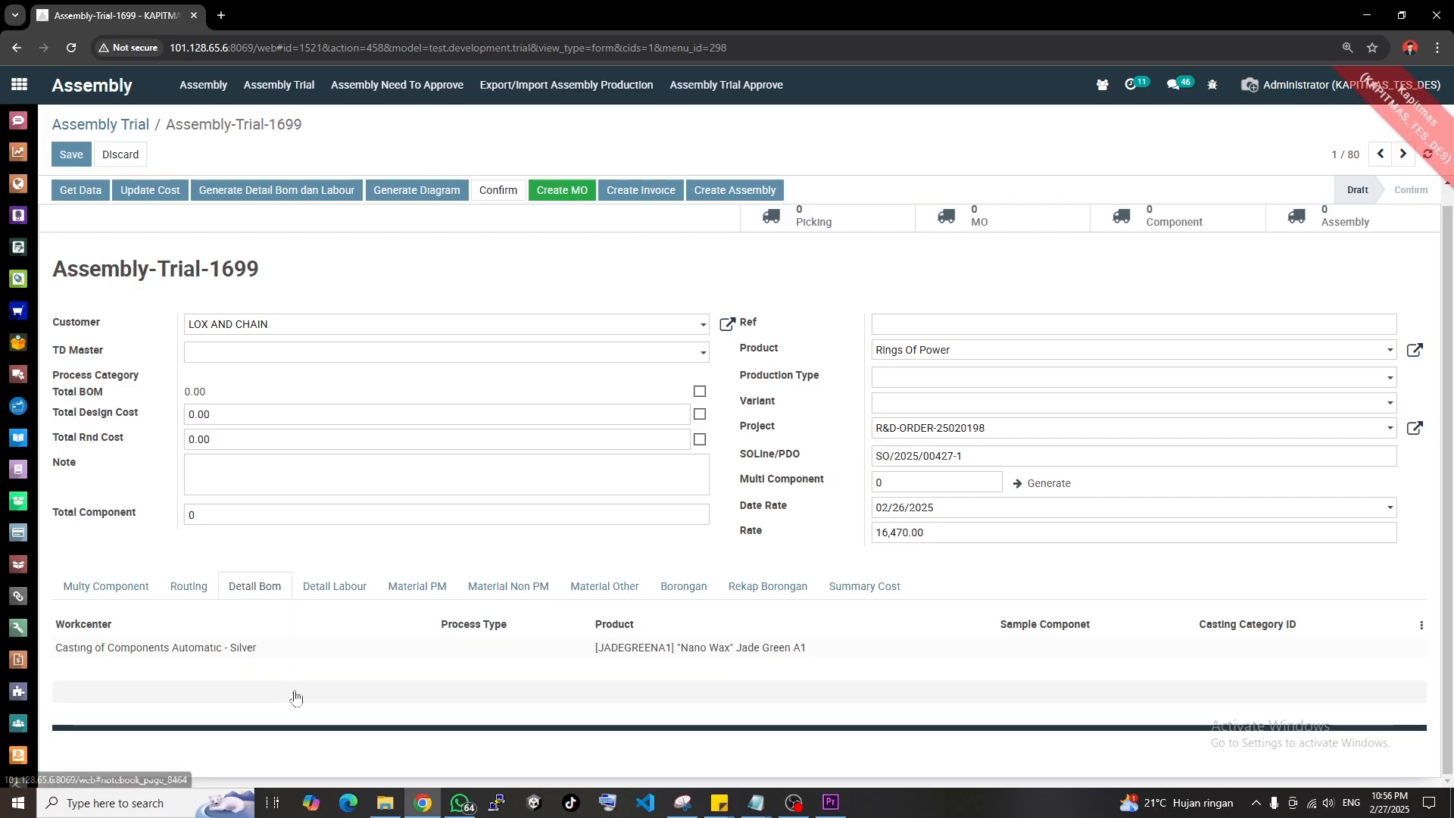
{"action": "left_click", "coordinate": [189, 586]}
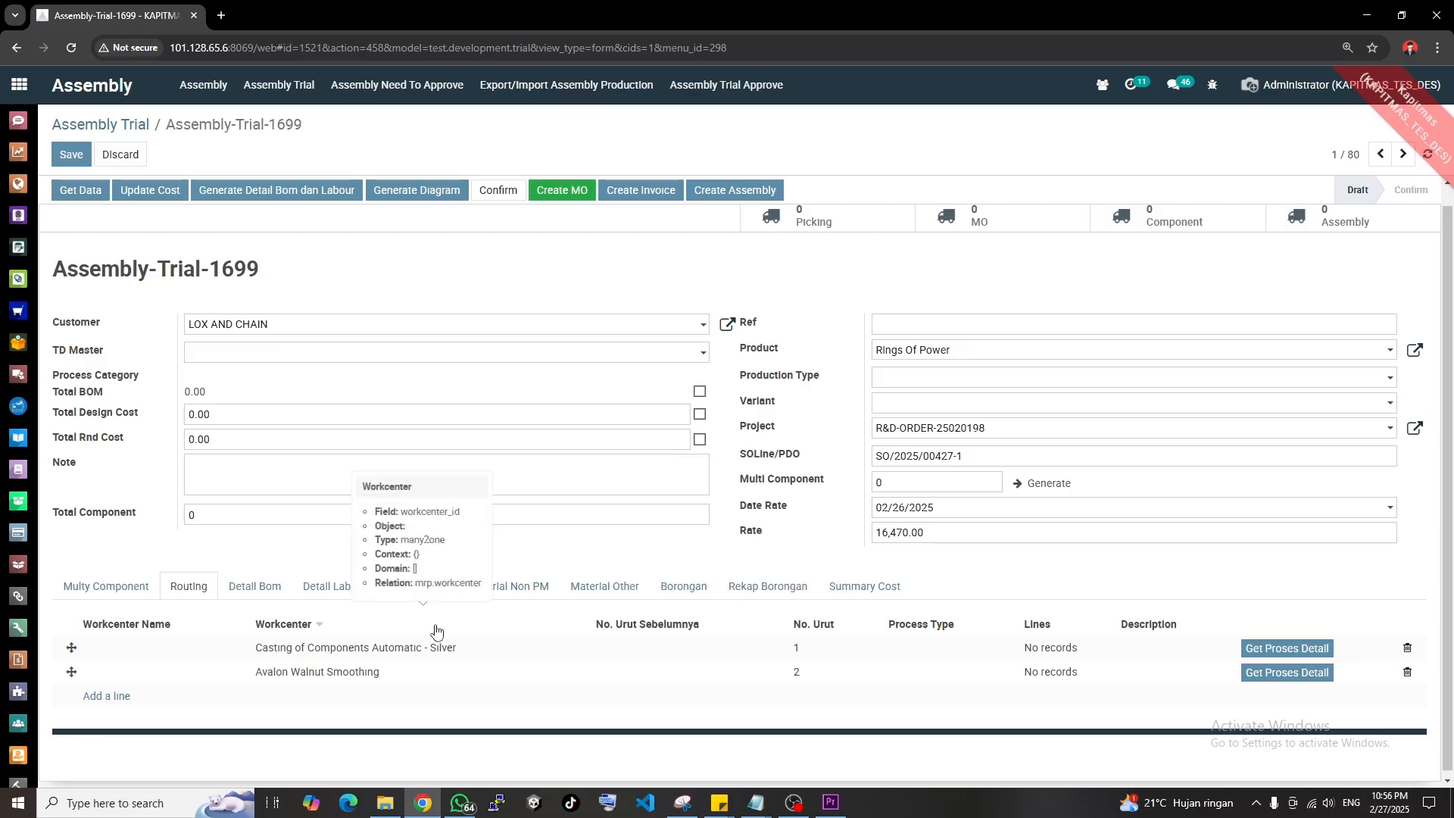
- Set the trial's variant to Rings Of Power and its production type to PRODUCTION, and save the trial
{"action": "left_click", "coordinate": [909, 411]}
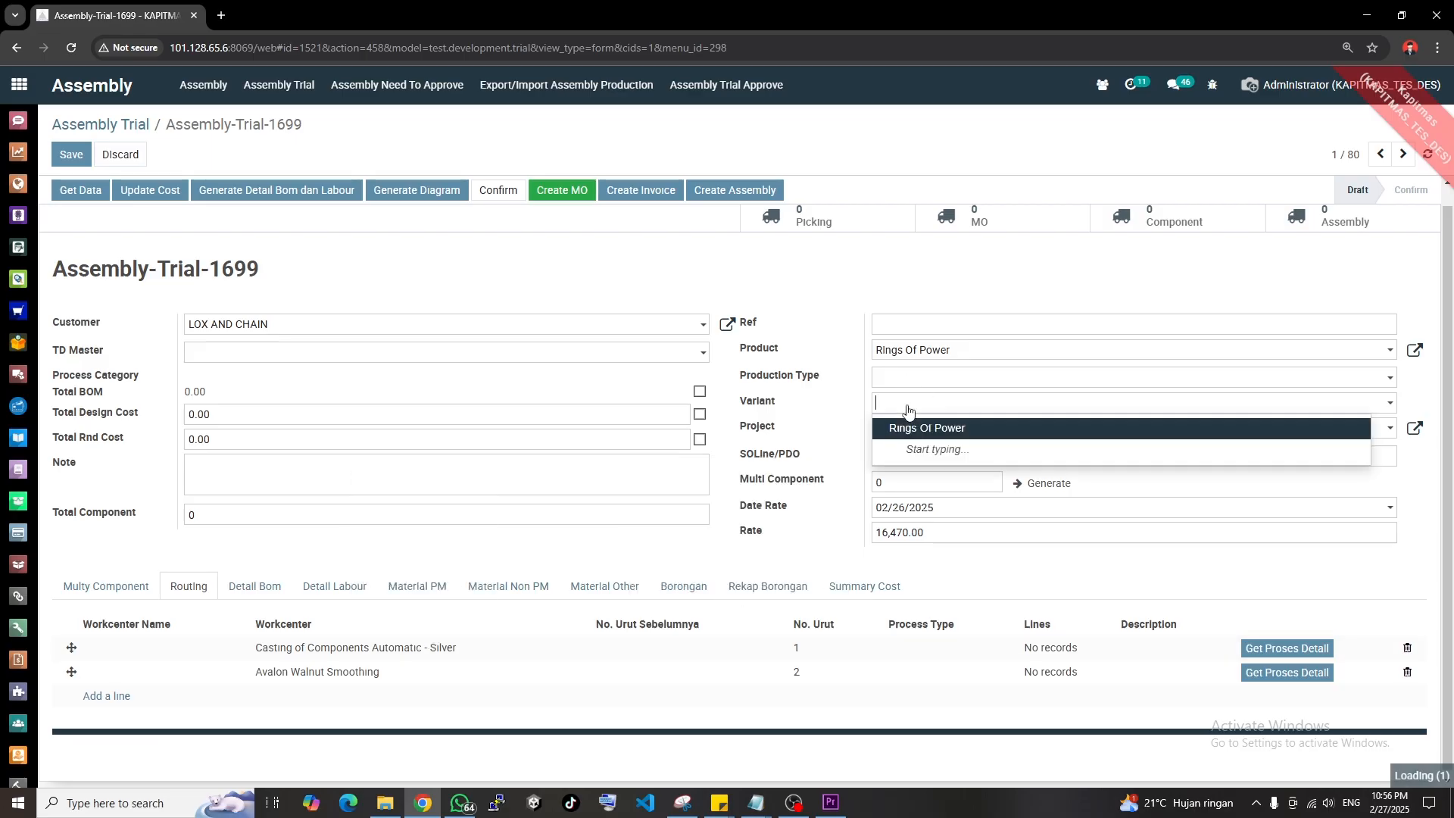
{"action": "left_click", "coordinate": [932, 427]}
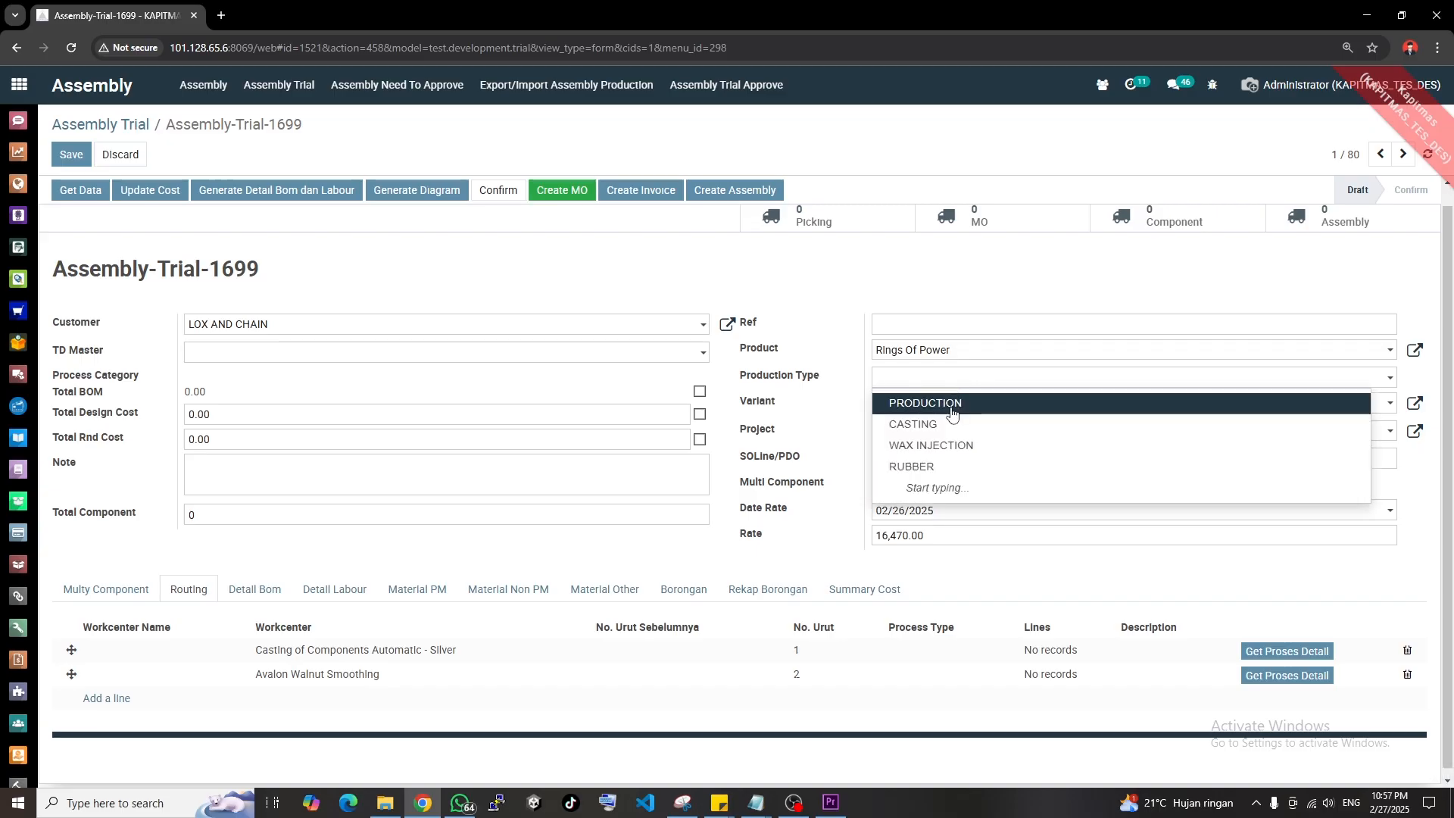
{"action": "left_click", "coordinate": [951, 412]}
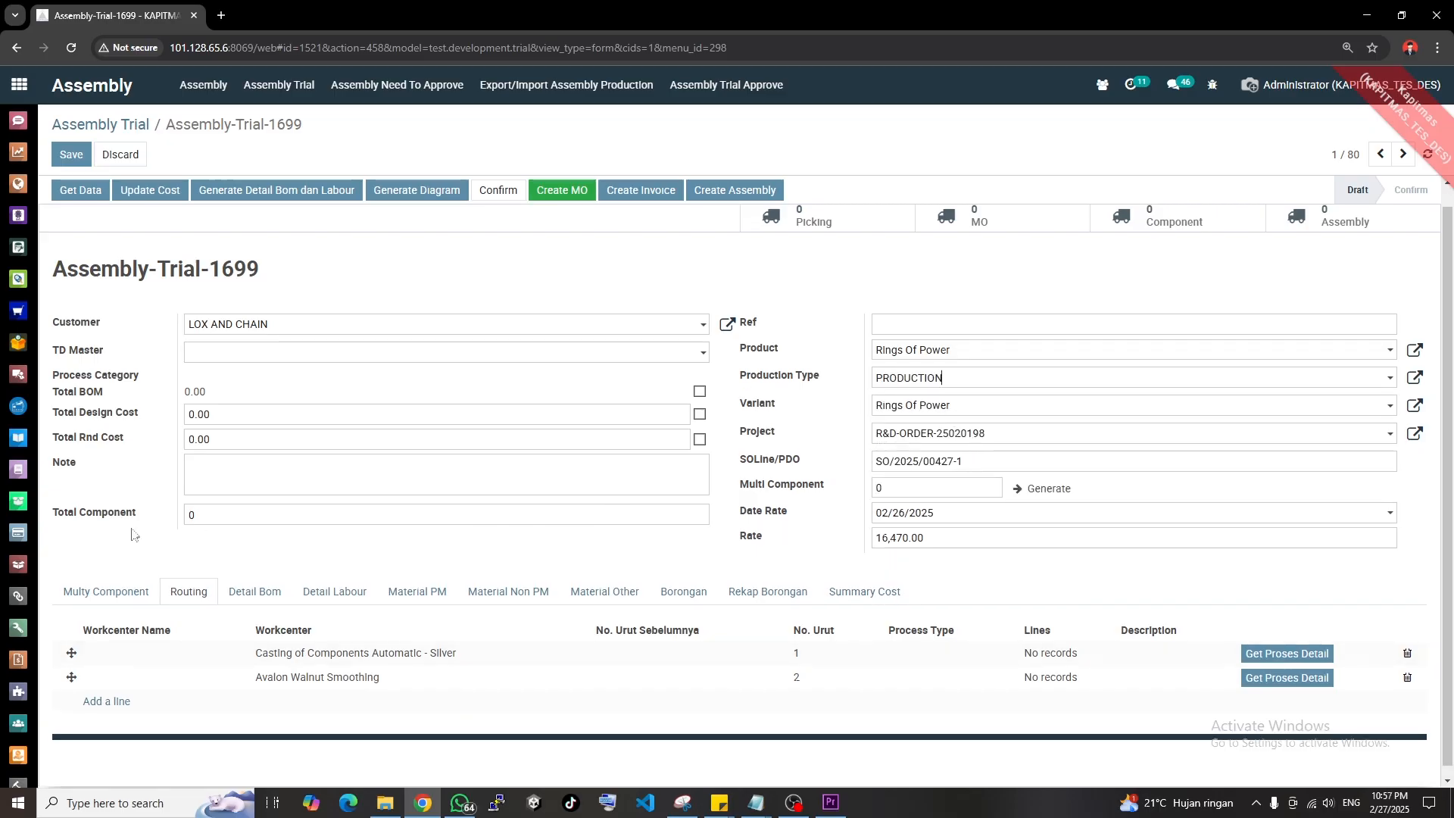
{"action": "left_click", "coordinate": [106, 592]}
{"action": "left_click", "coordinate": [73, 156]}
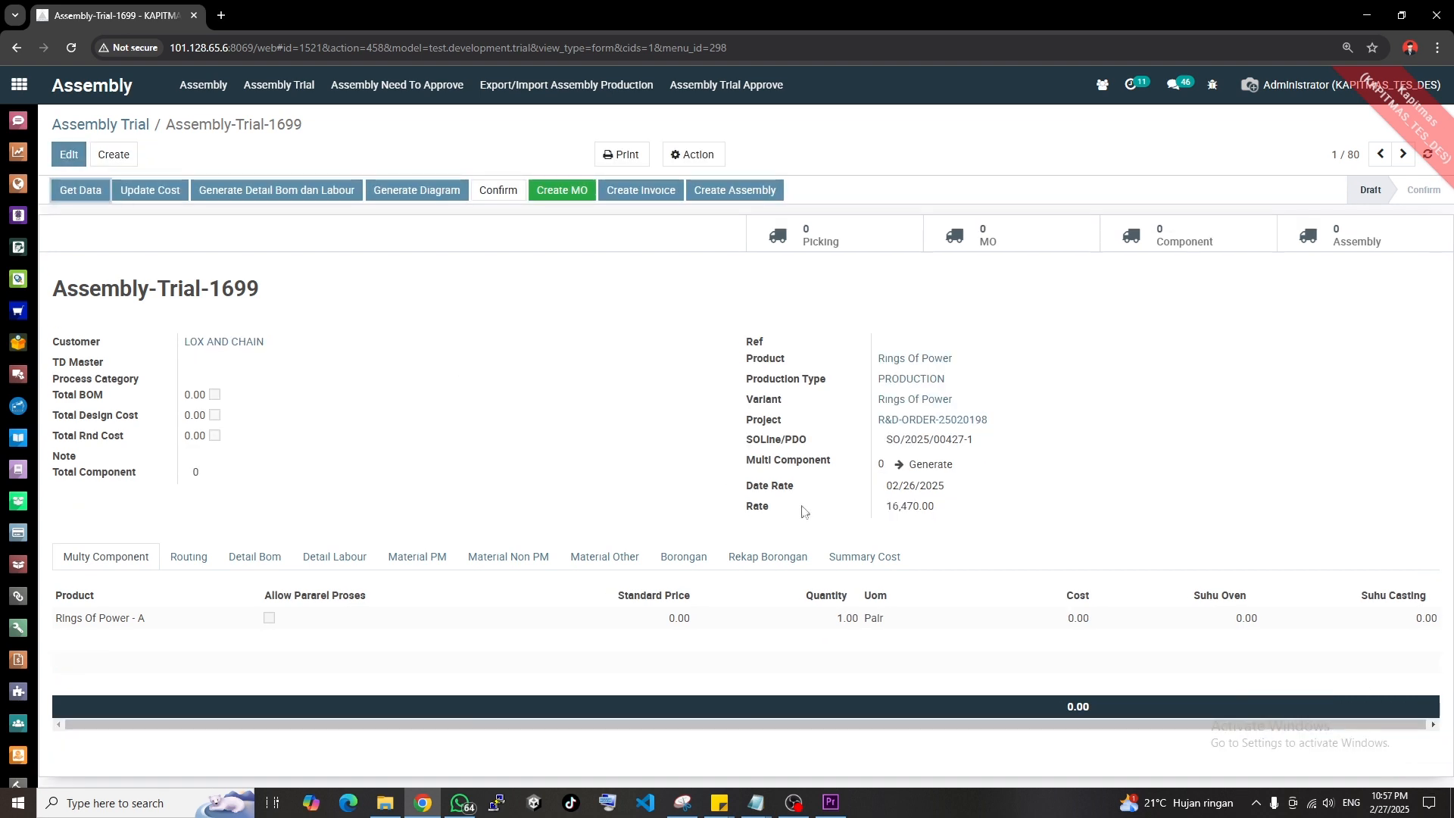
- Update the trial's cost and look over its saved routing lines
{"action": "left_click", "coordinate": [132, 196]}
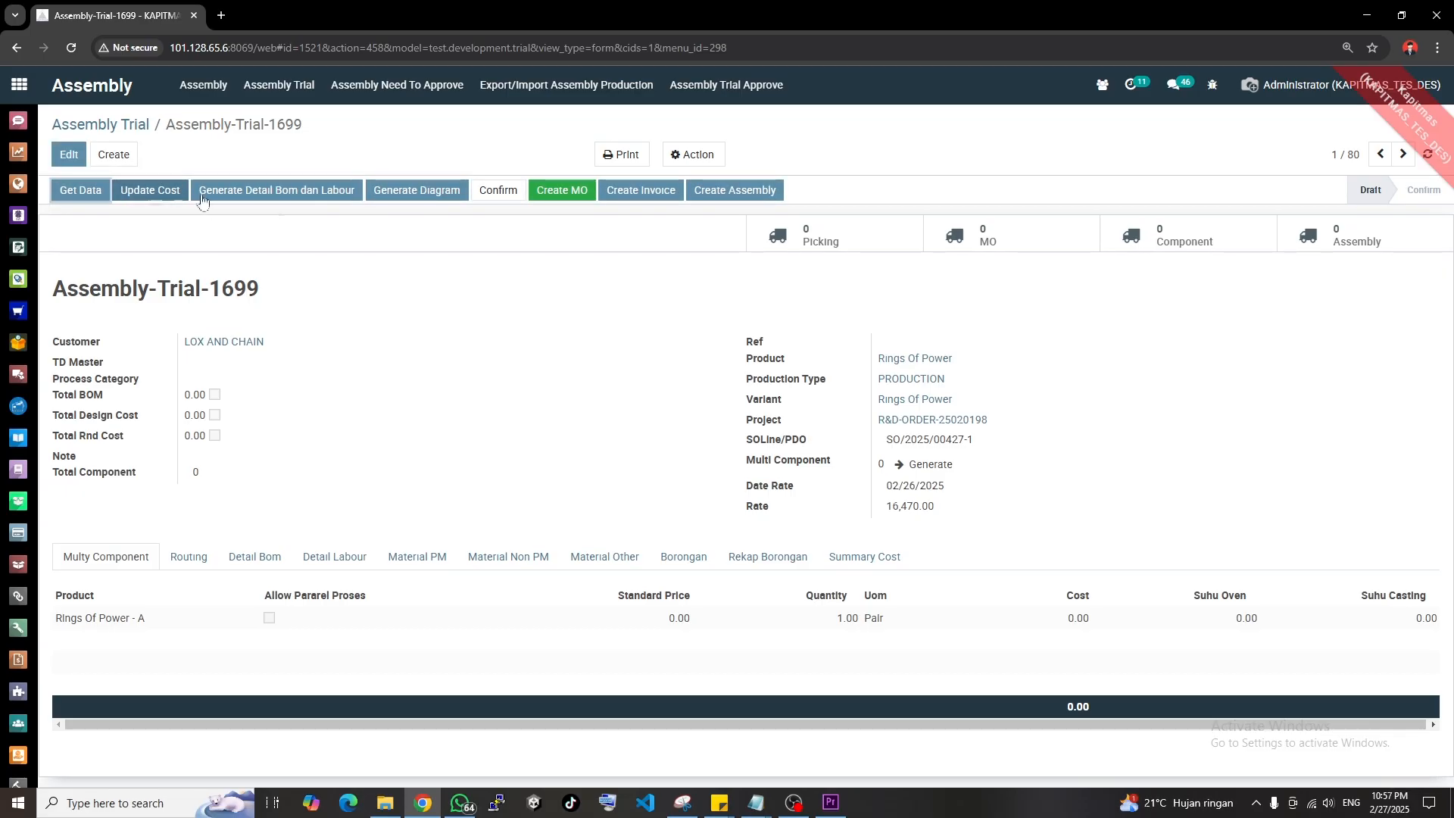
{"action": "left_click", "coordinate": [193, 558]}
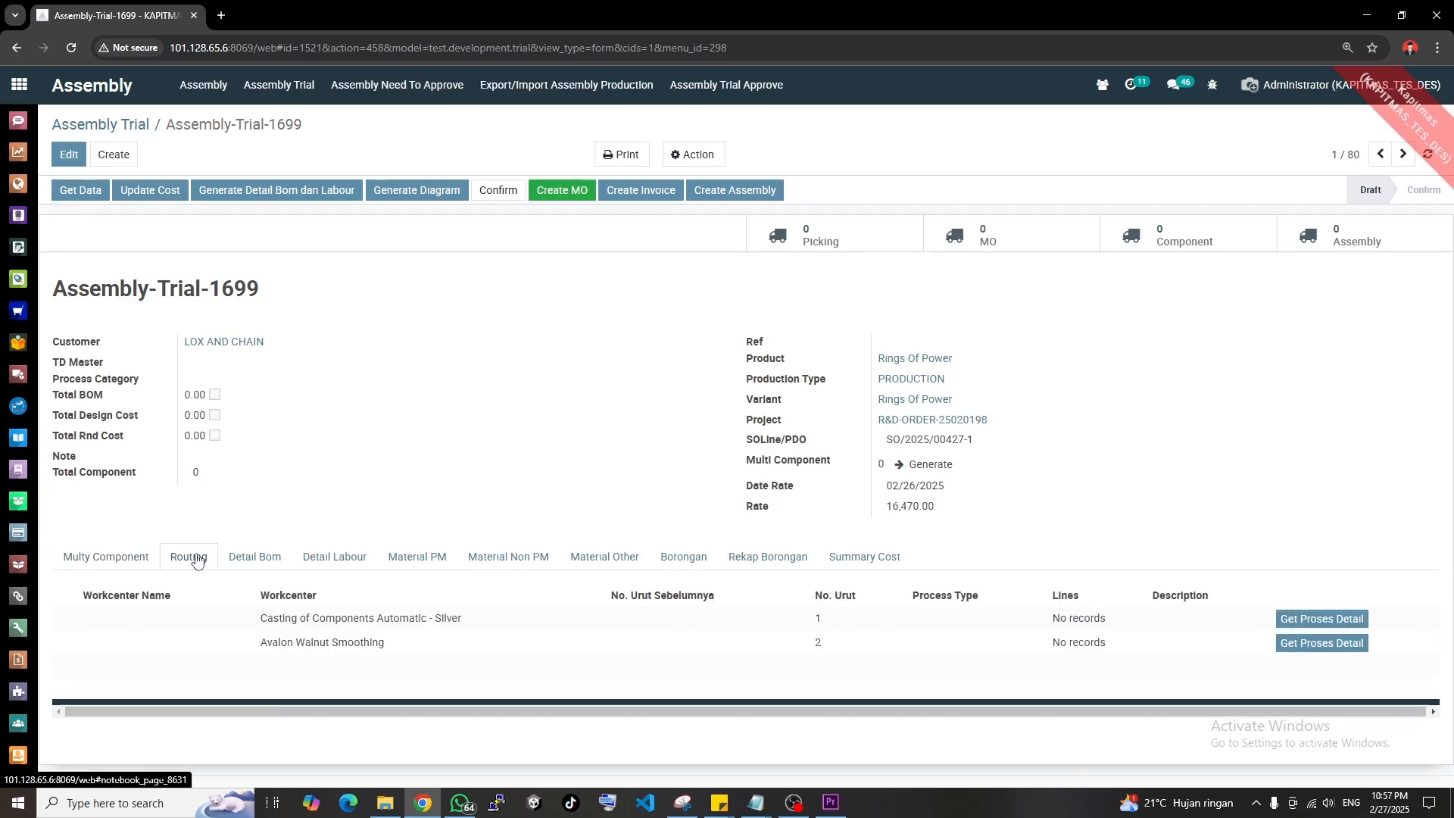
- Check the labour line of the Casting of Components Automatic - Silver routing process and close its details
{"action": "left_click", "coordinate": [386, 630]}
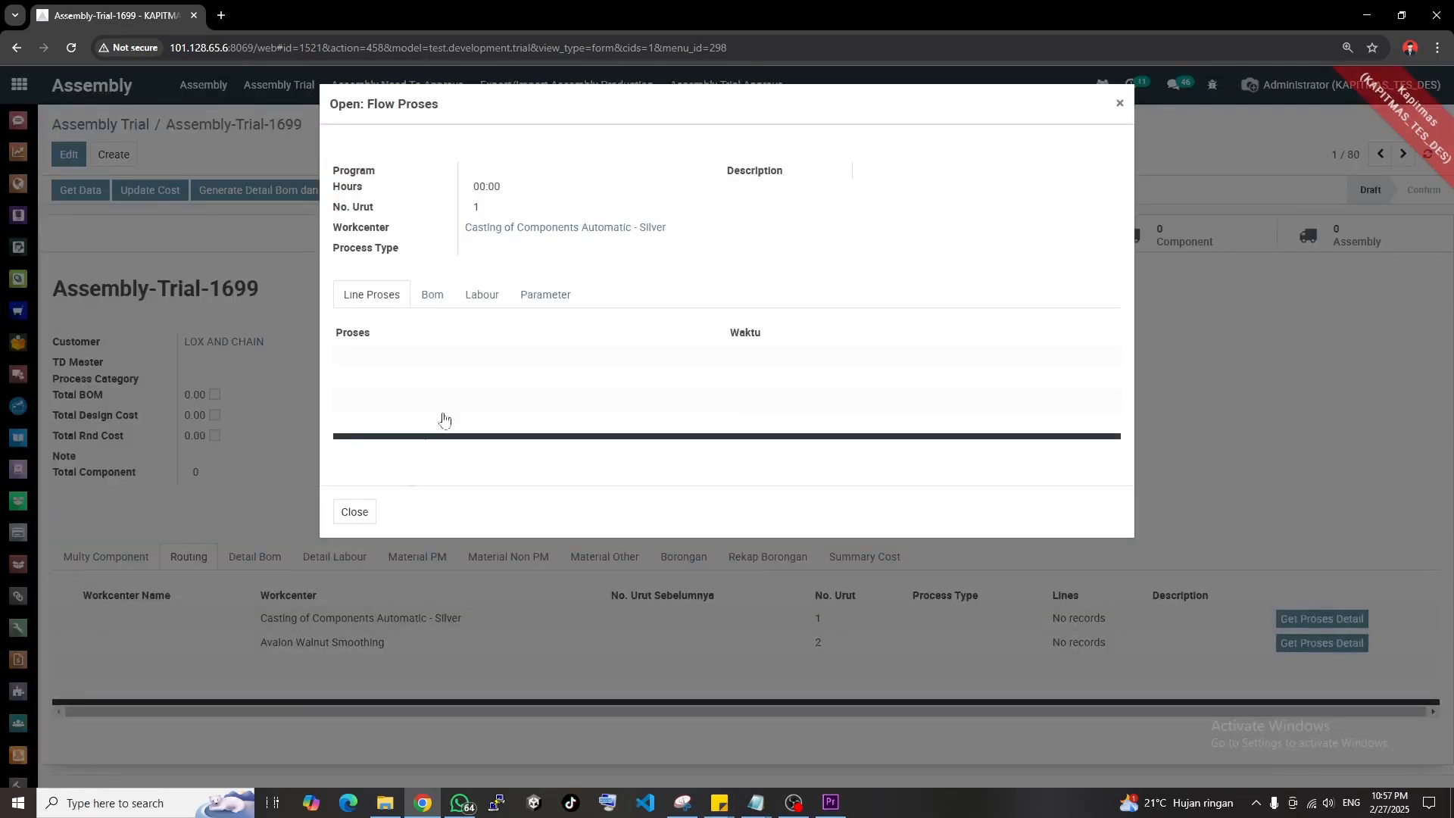
{"action": "left_click", "coordinate": [504, 297]}
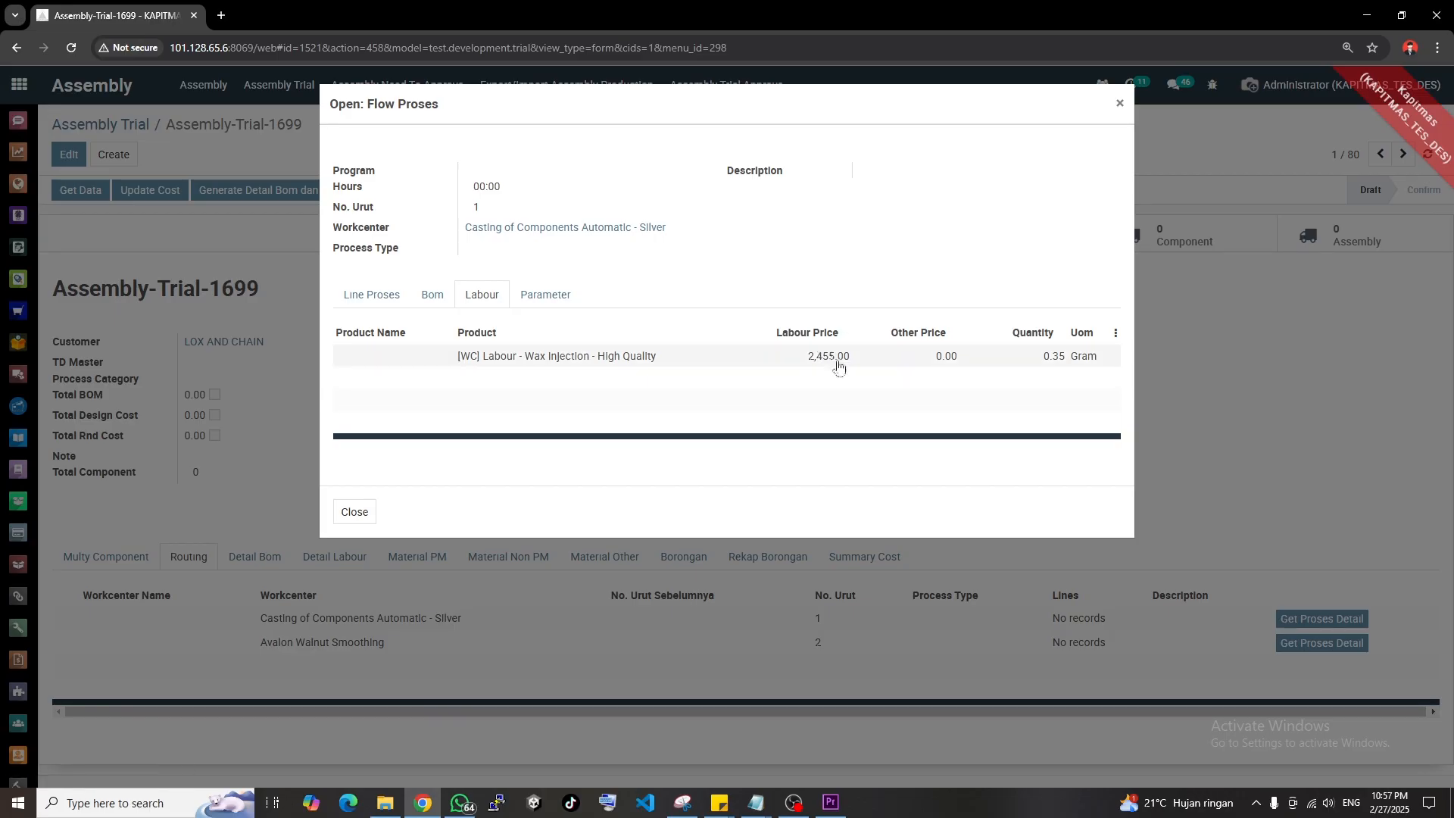
{"action": "left_click", "coordinate": [1120, 104]}
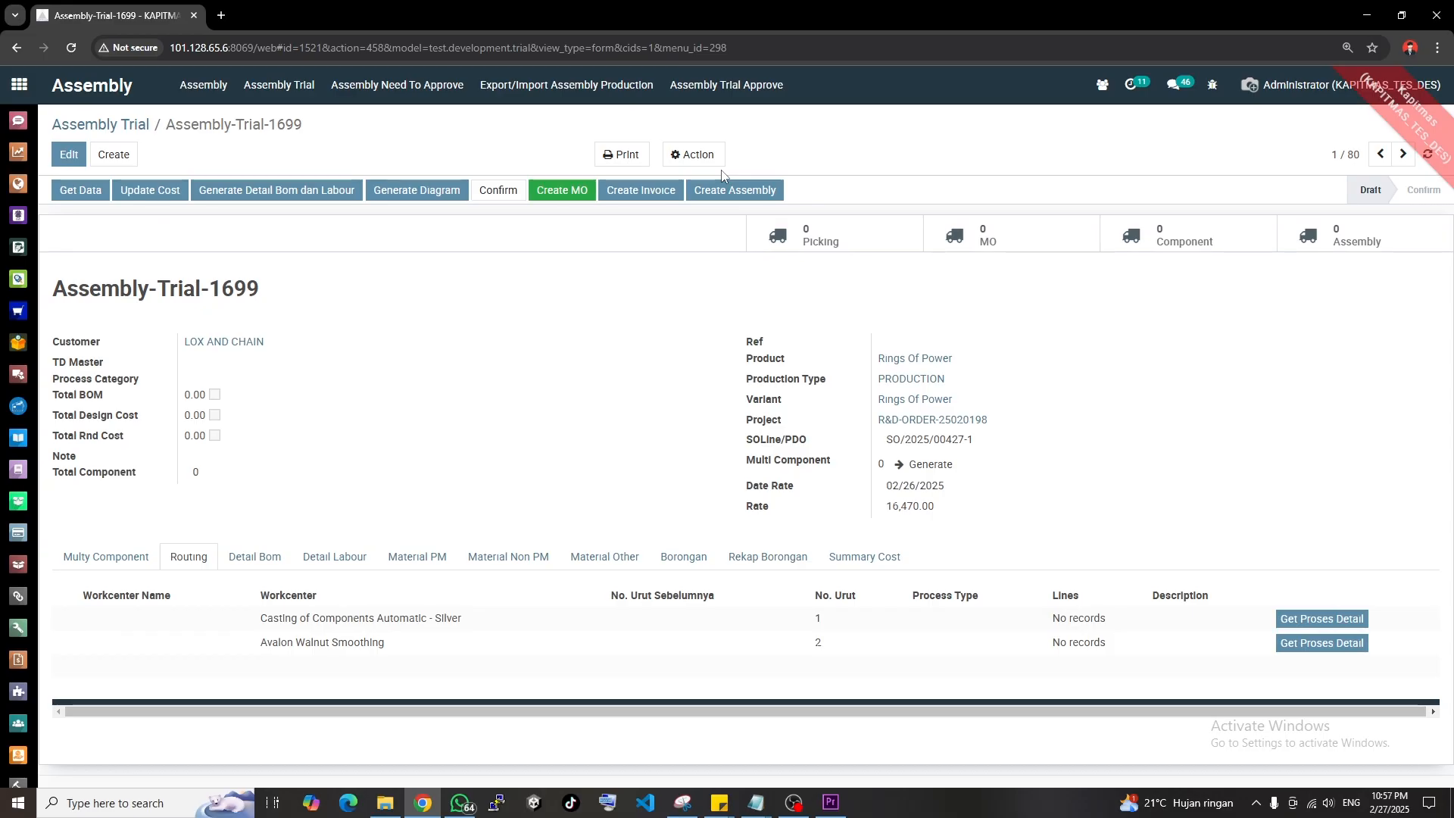
- Create an assembly from the Rings Of Power trial, then open the new assembly record and save it without changes
{"action": "left_click", "coordinate": [757, 190]}
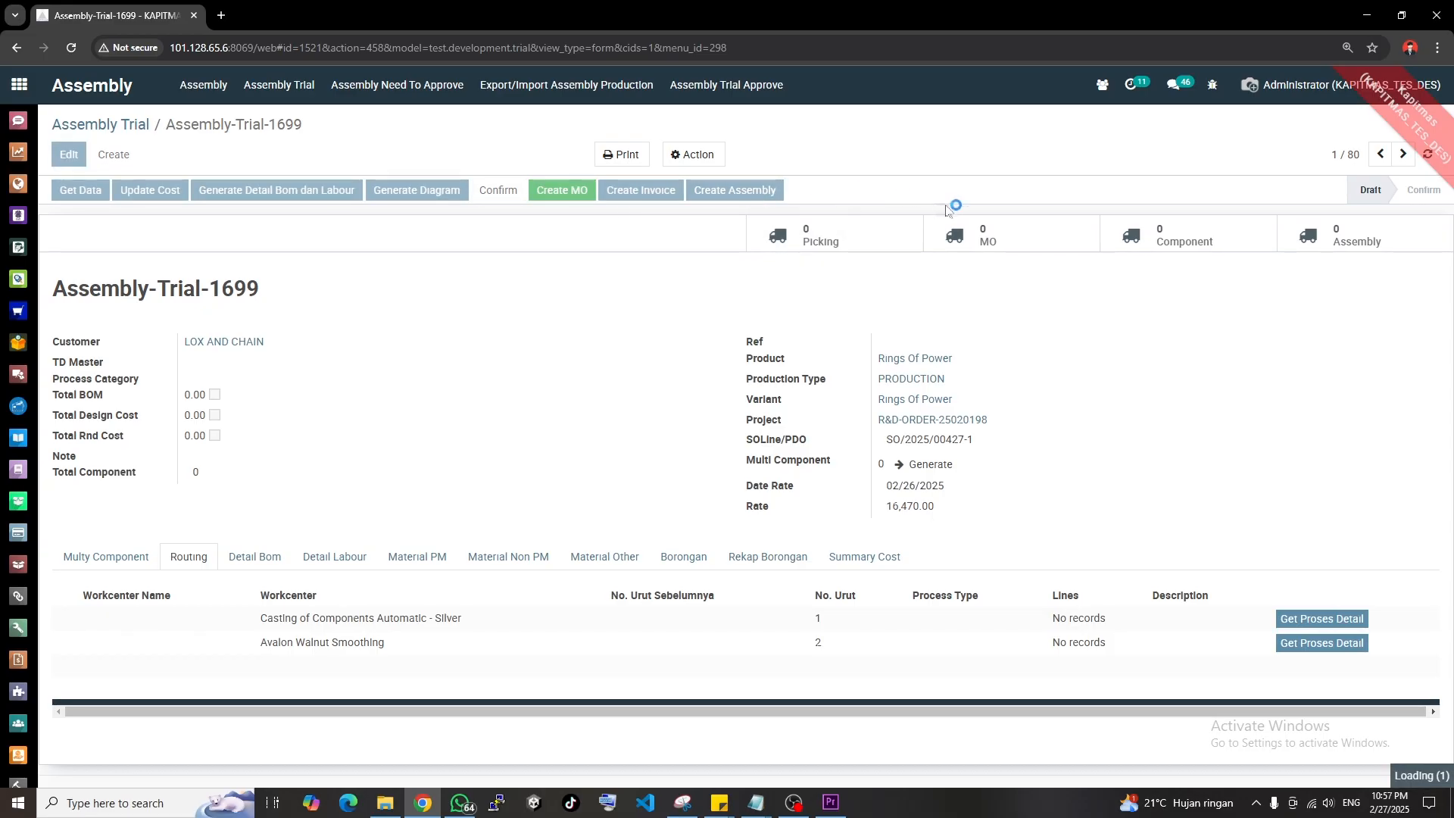
{"action": "left_click", "coordinate": [210, 89]}
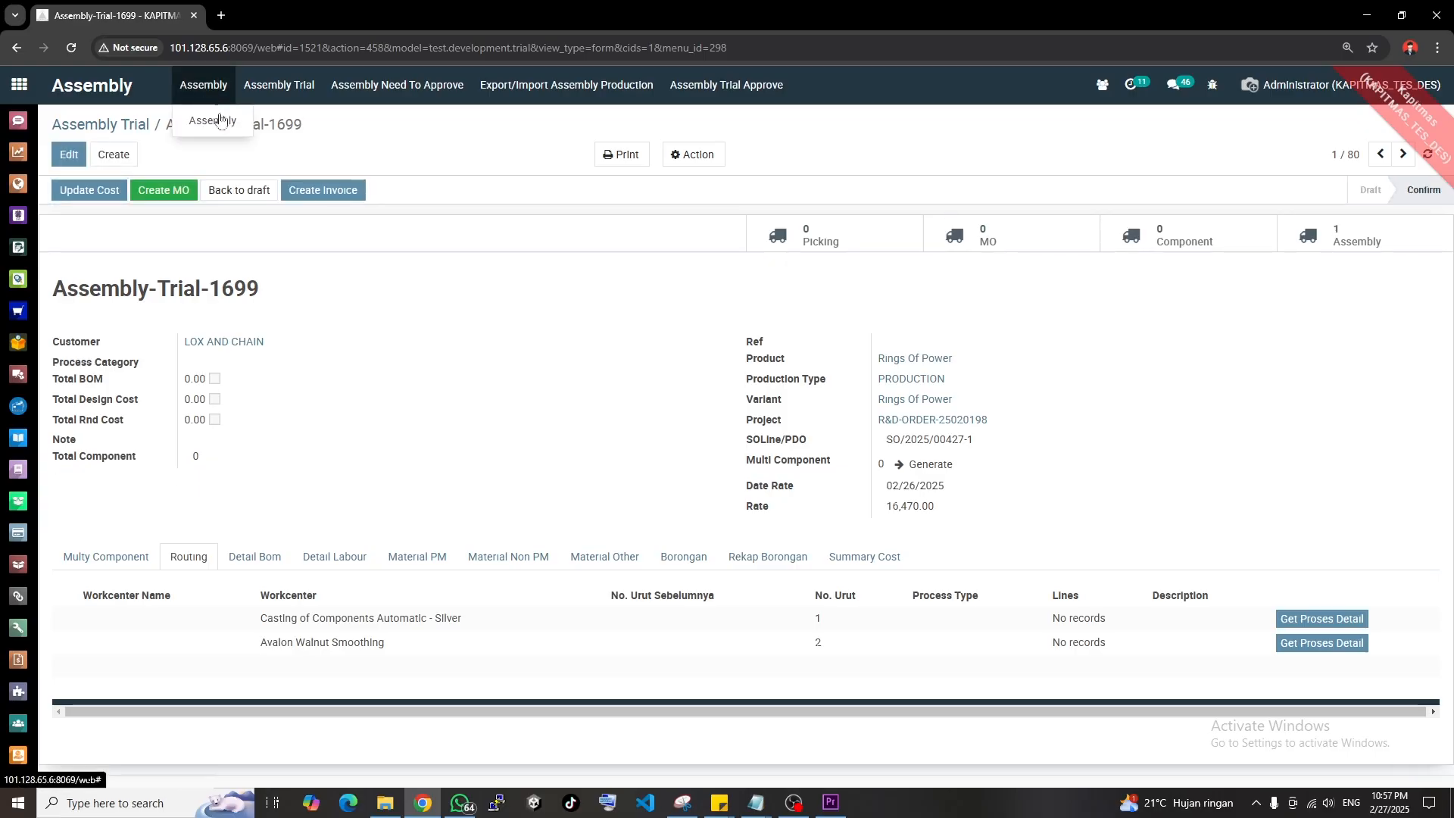
{"action": "left_click", "coordinate": [219, 120]}
{"action": "left_click", "coordinate": [652, 215]}
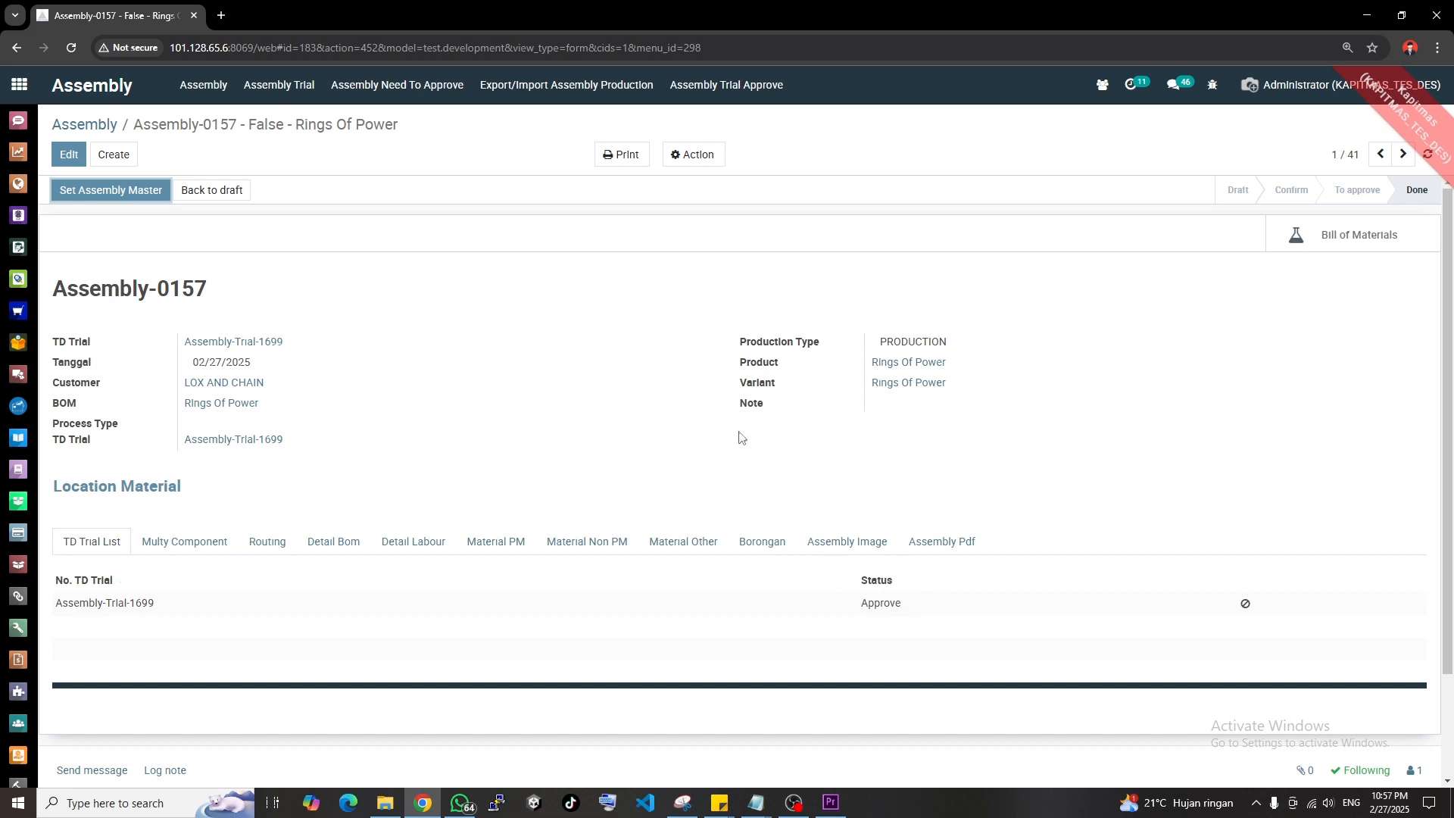
{"action": "left_click", "coordinate": [69, 154]}
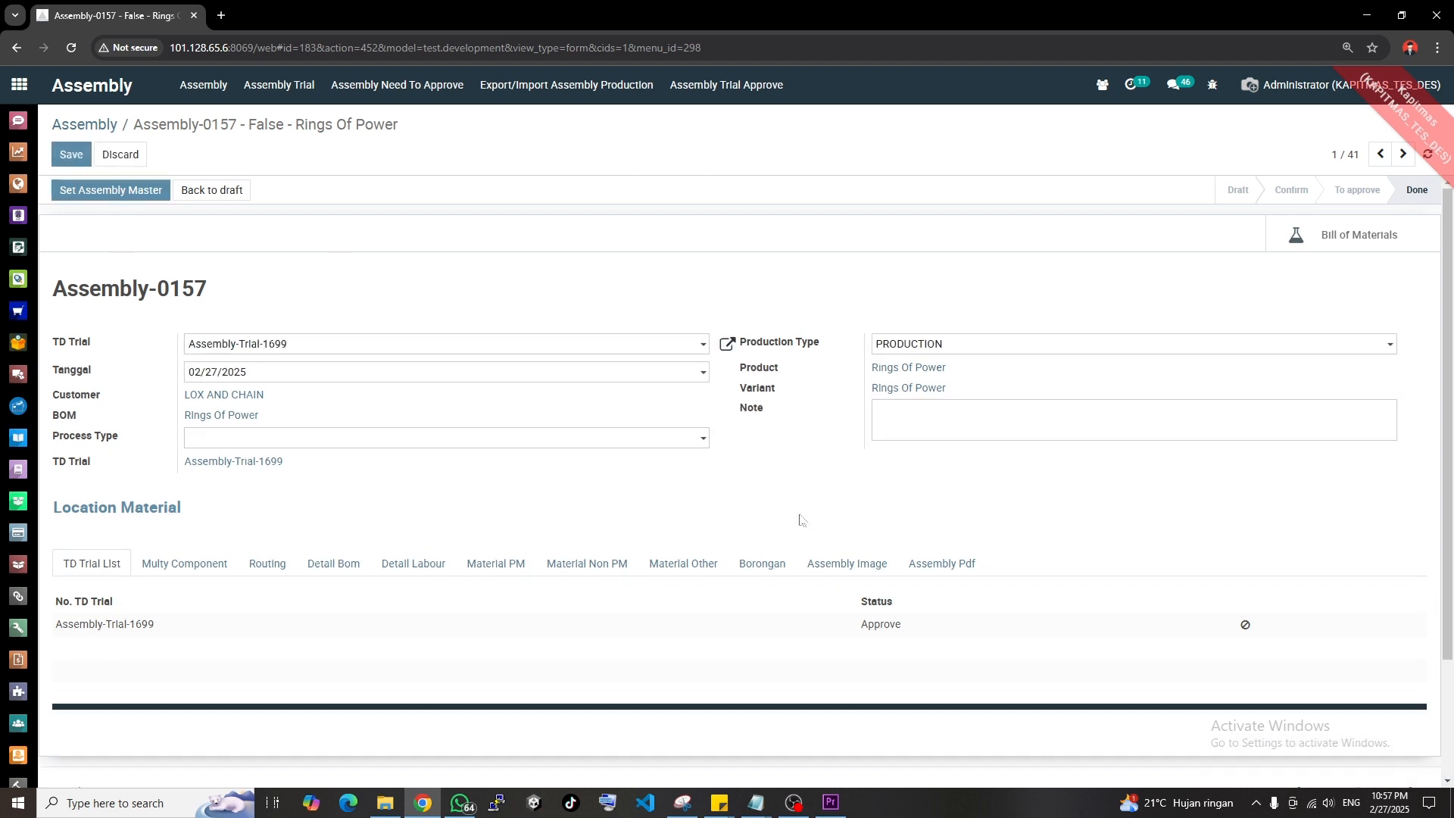
{"action": "left_click", "coordinate": [71, 154]}
{"action": "left_click", "coordinate": [297, 89]}
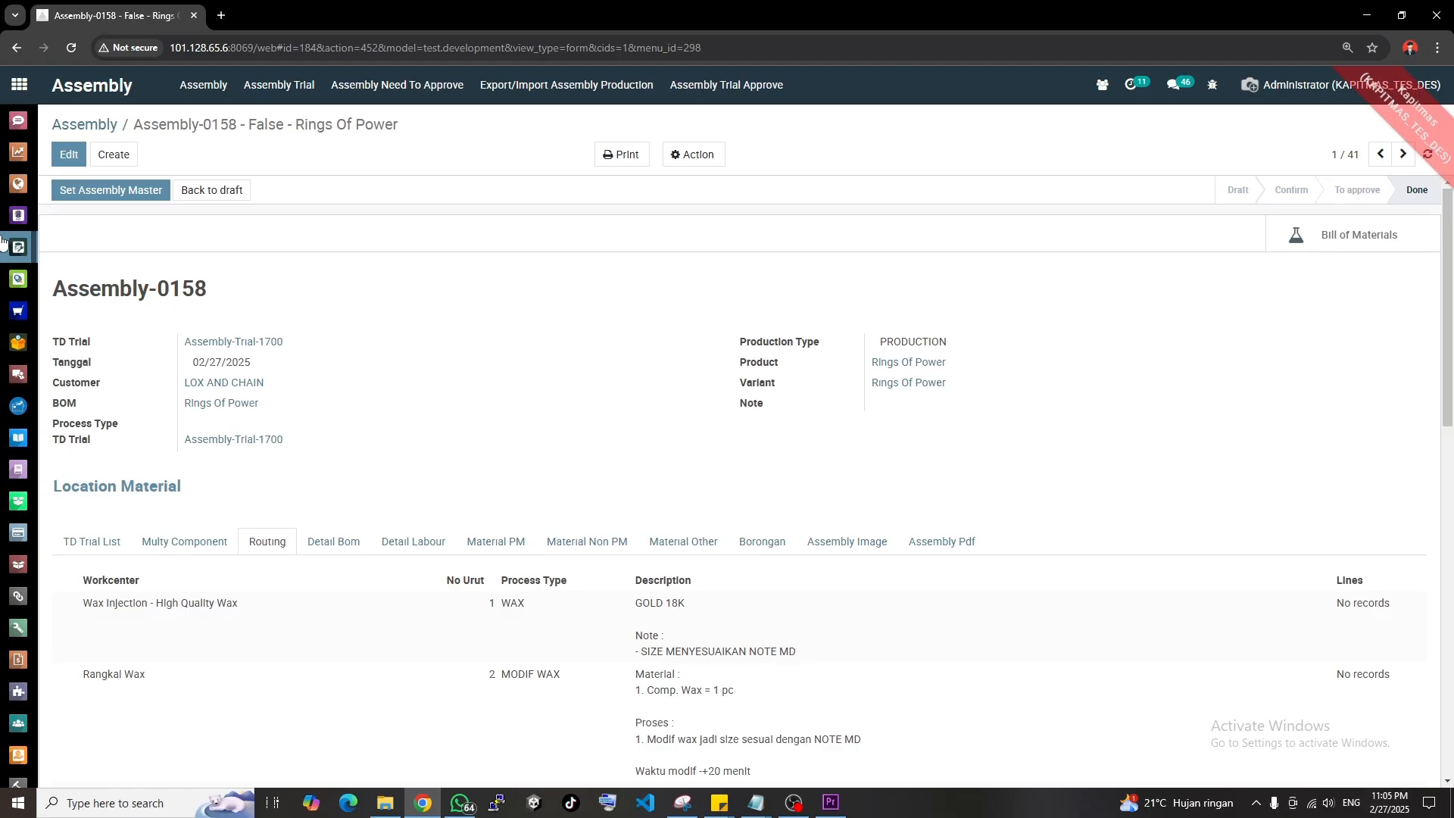
- Switch to Manufacturing, search Manufacturing Jewelry by manufacturing order number, and open the Rings Of Power order
{"action": "left_click", "coordinate": [19, 84]}
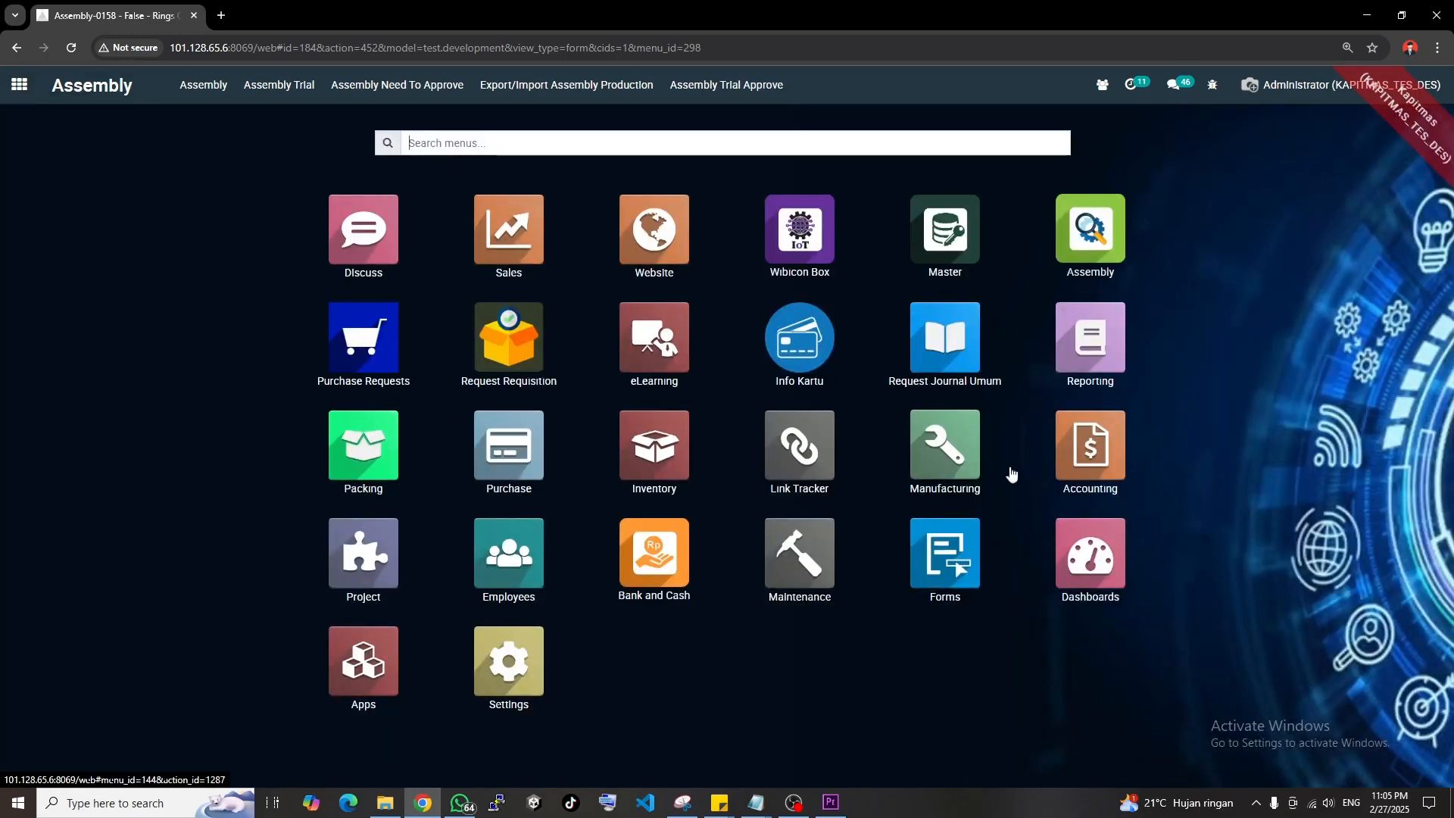
{"action": "left_click", "coordinate": [957, 451]}
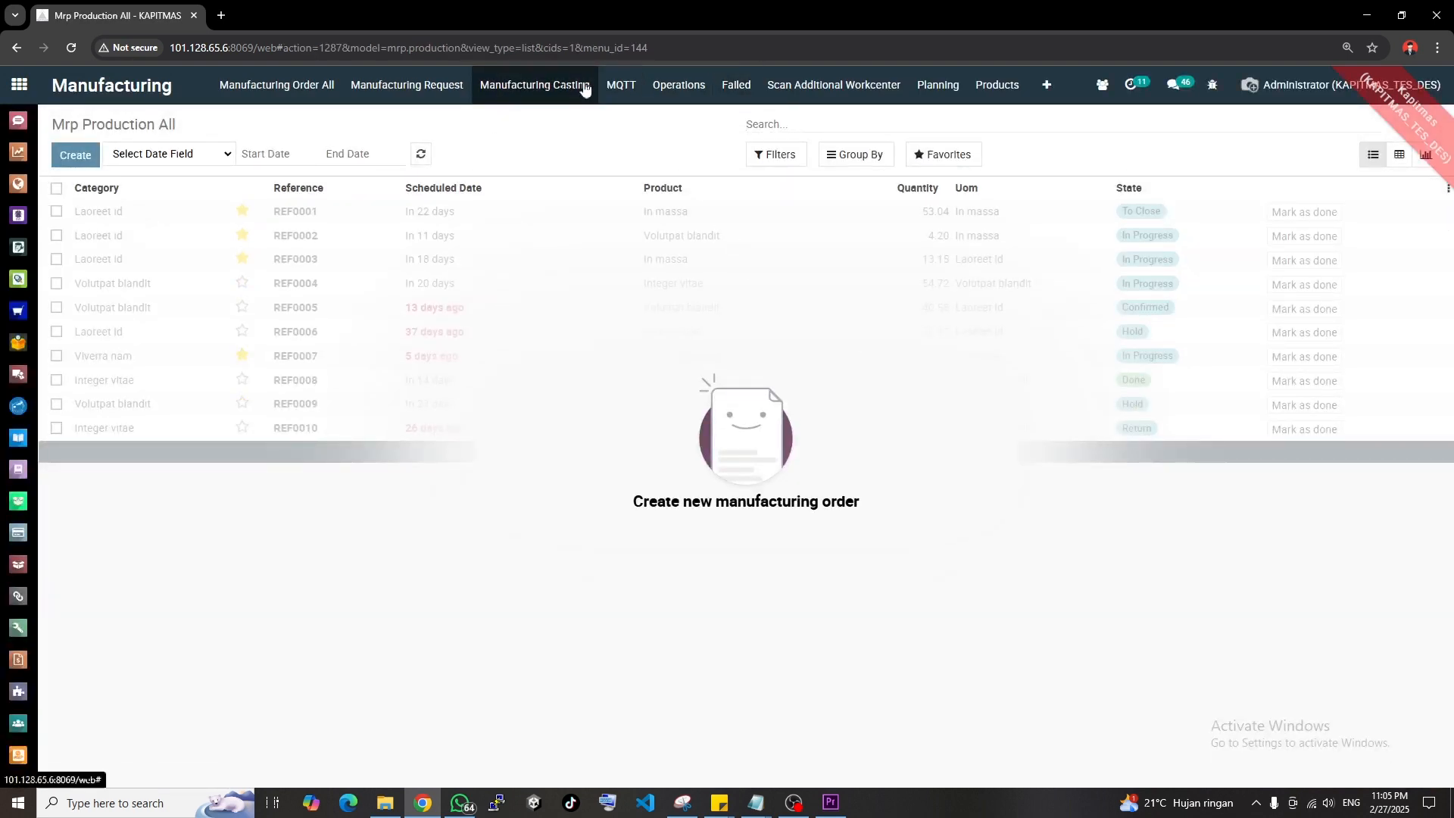
{"action": "left_click", "coordinate": [736, 85]}
{"action": "mouse_move", "coordinate": [679, 84]}
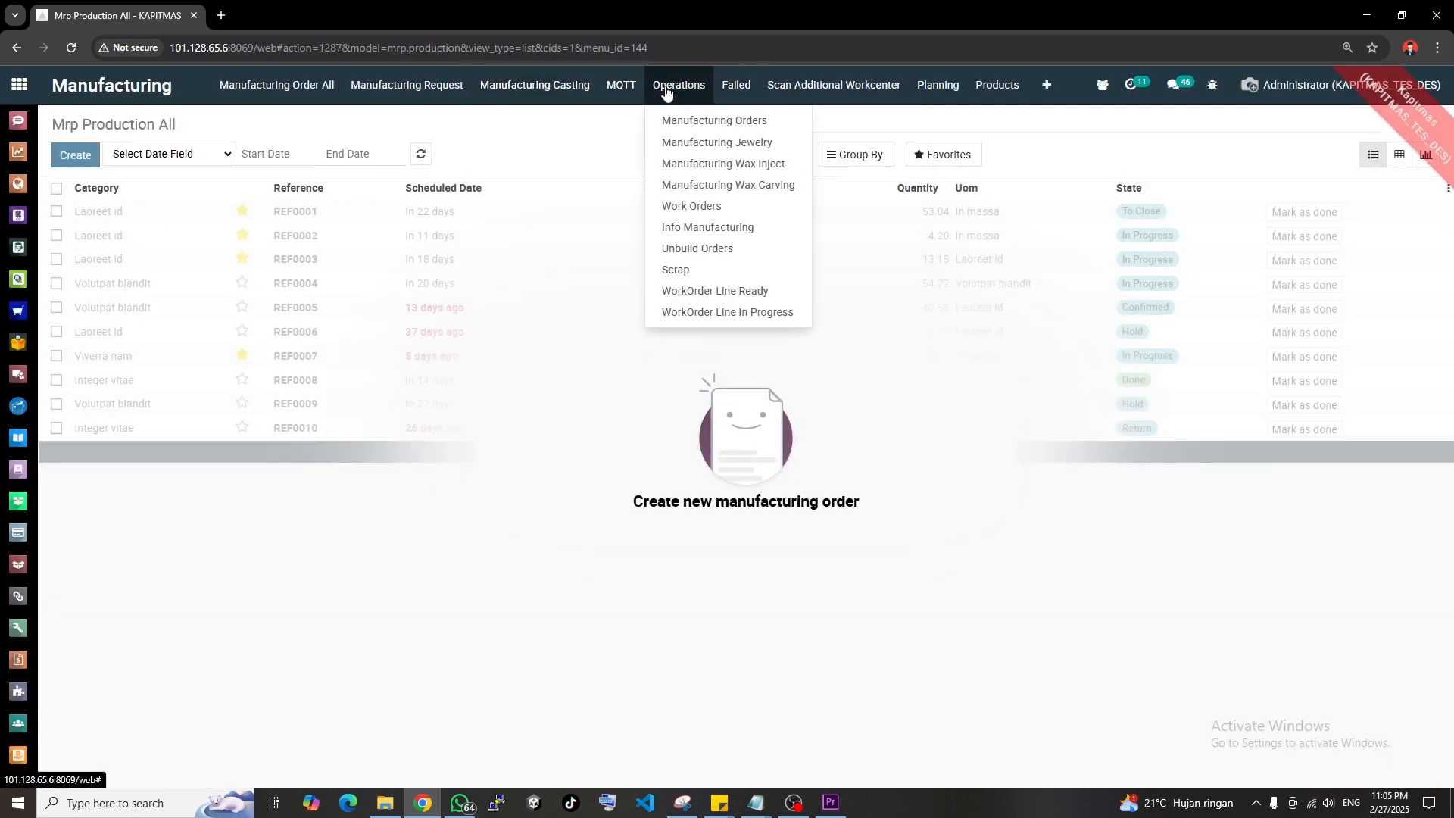
{"action": "left_click", "coordinate": [696, 142]}
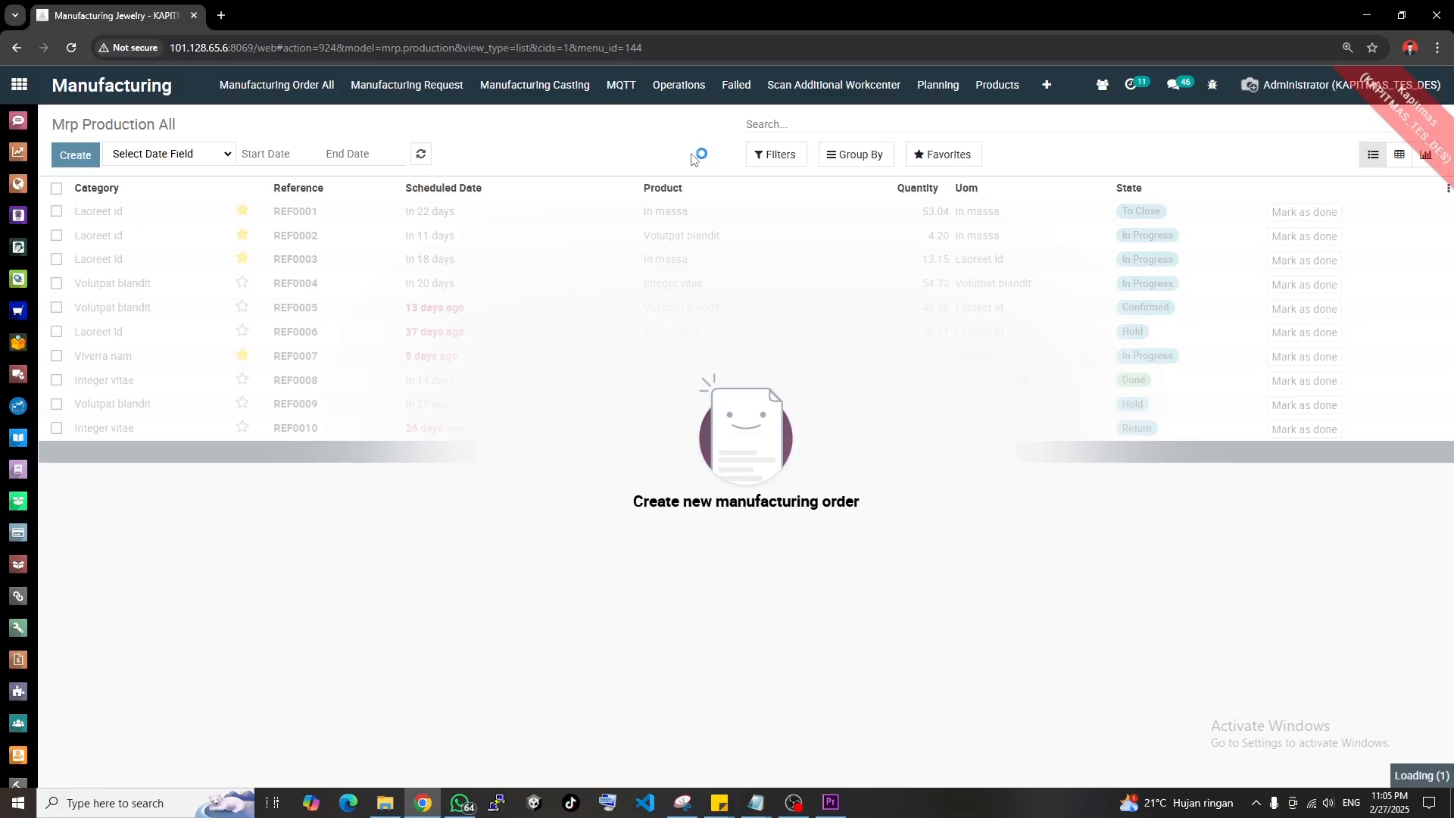
{"action": "type", "text": "MO/25/02/01804"}
{"action": "key", "text": "Return"}
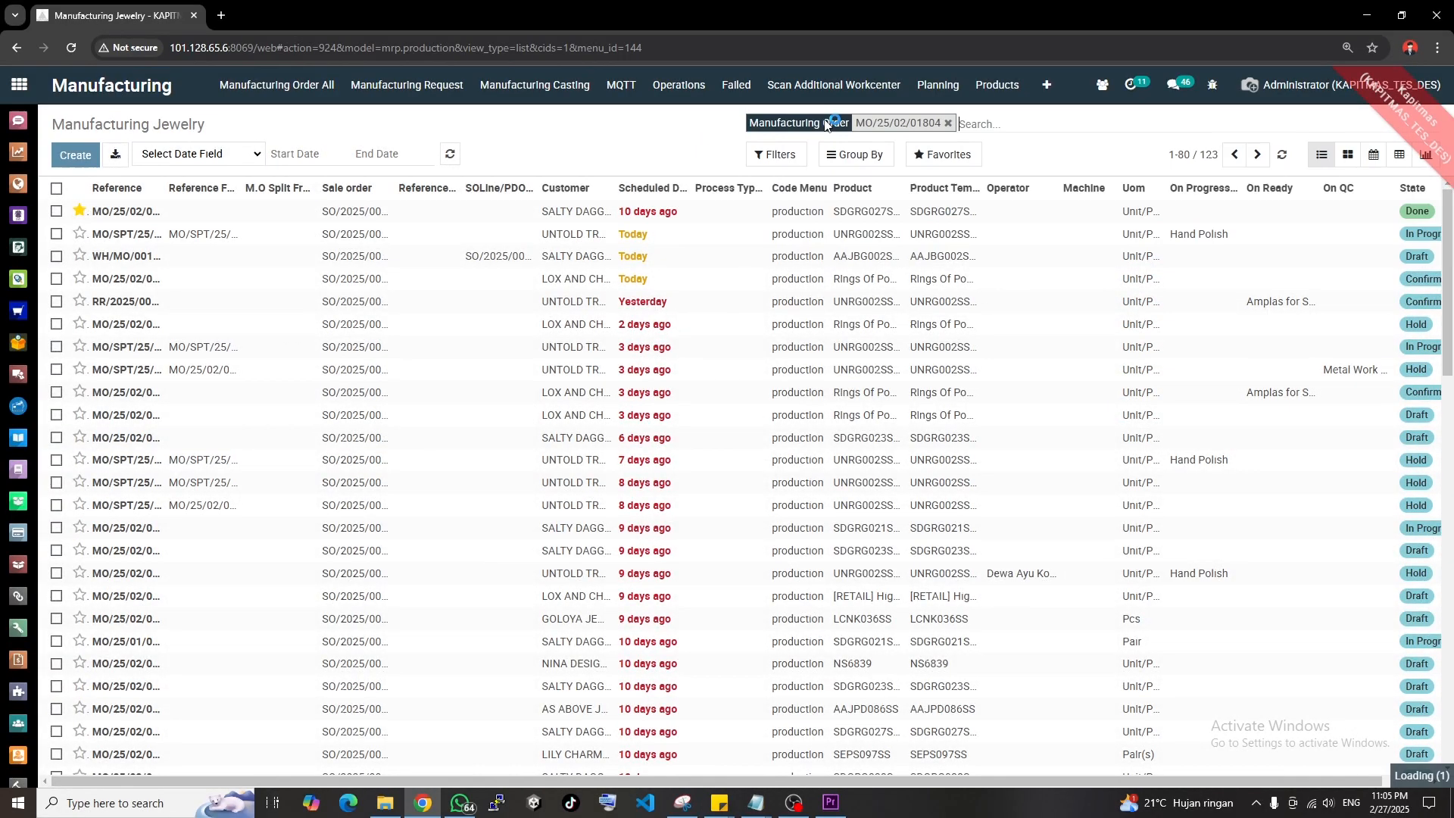
{"action": "left_click", "coordinate": [658, 218]}
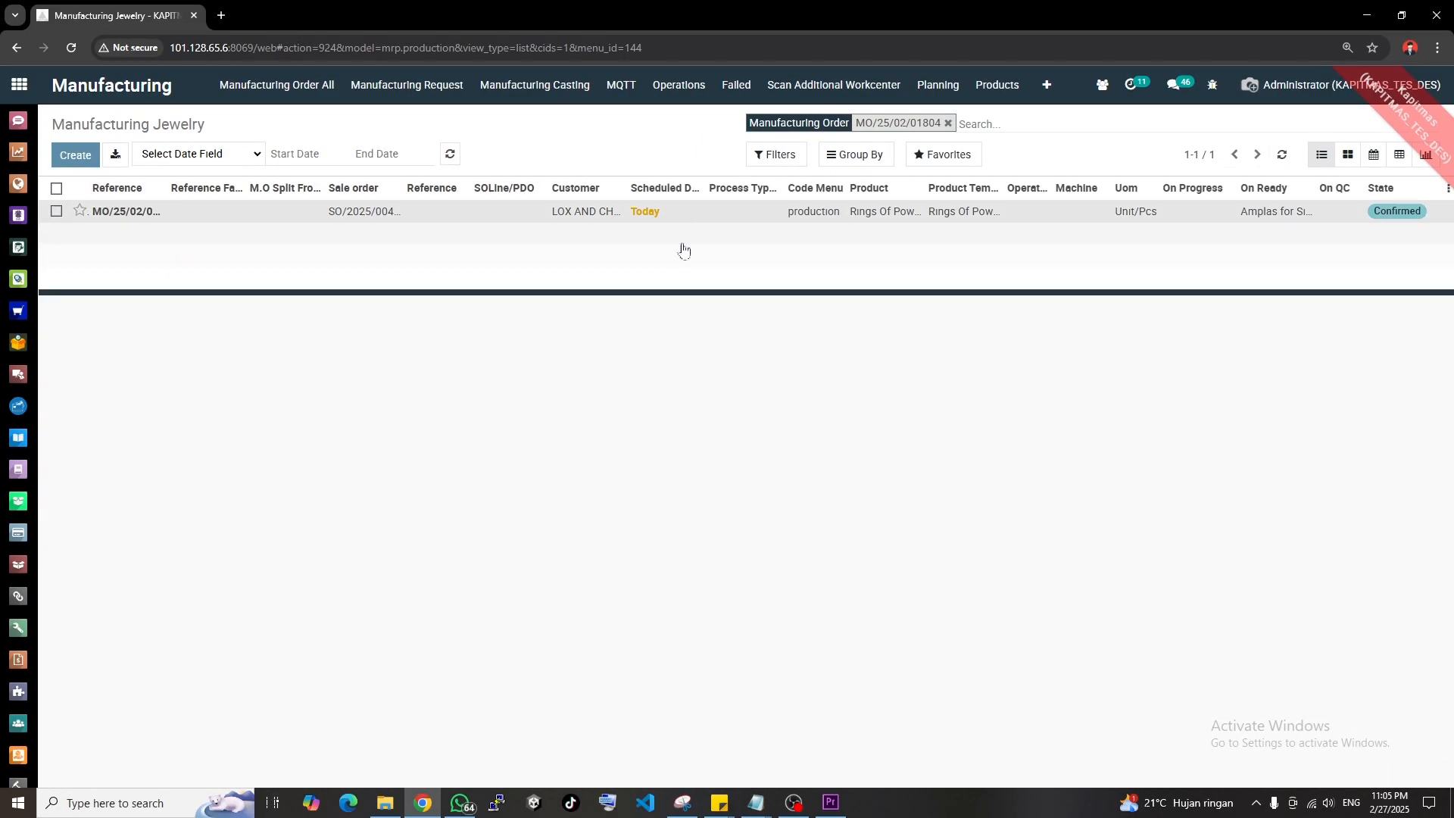
- Delete the Cleaning work order (operation 7) from the manufacturing order and save the order
{"action": "scroll", "coordinate": [999, 461], "scroll_direction": "down", "scroll_amount": 10}
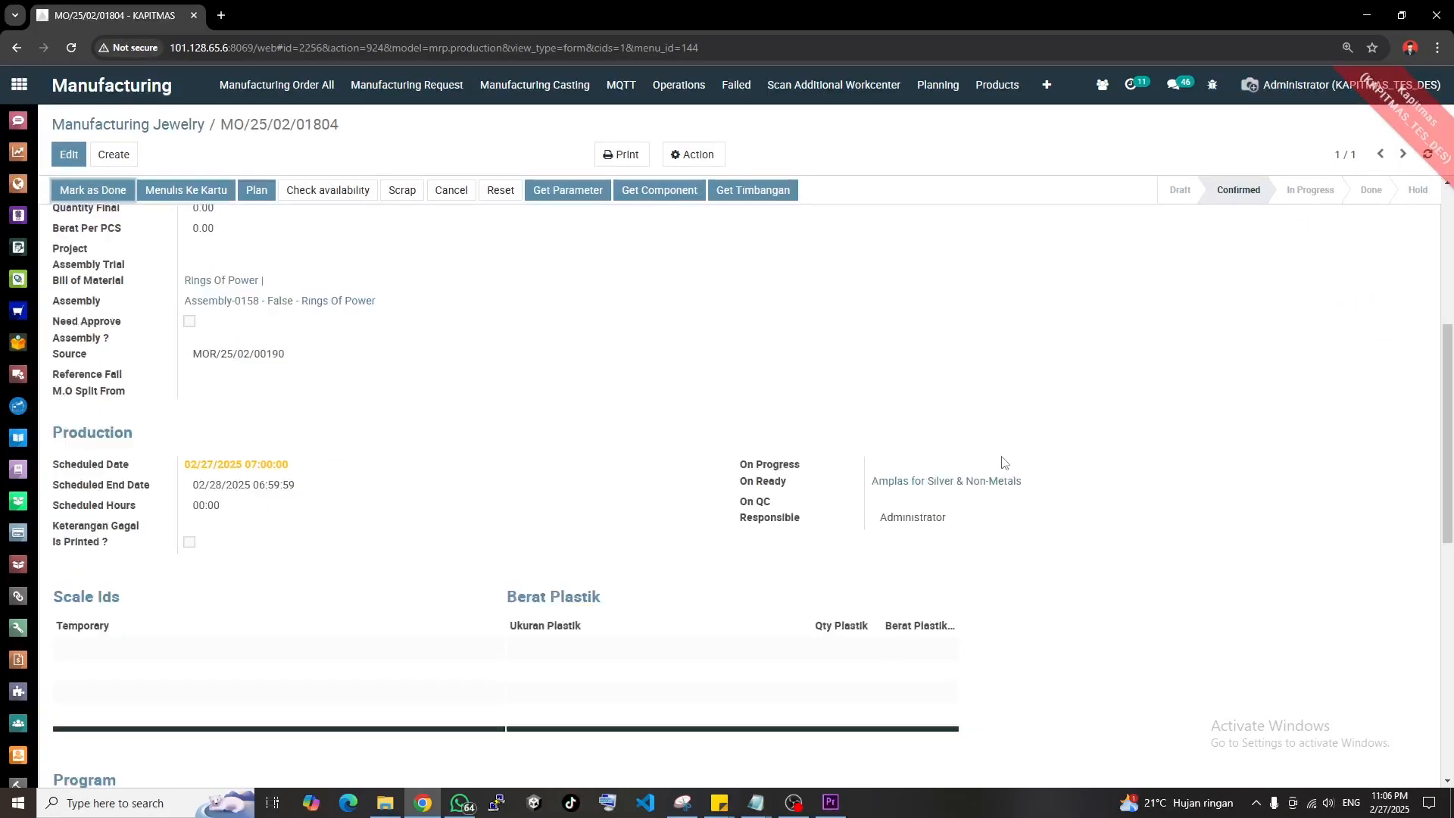
{"action": "left_click_drag", "start_coordinate": [676, 747], "coordinate": [1410, 746]}
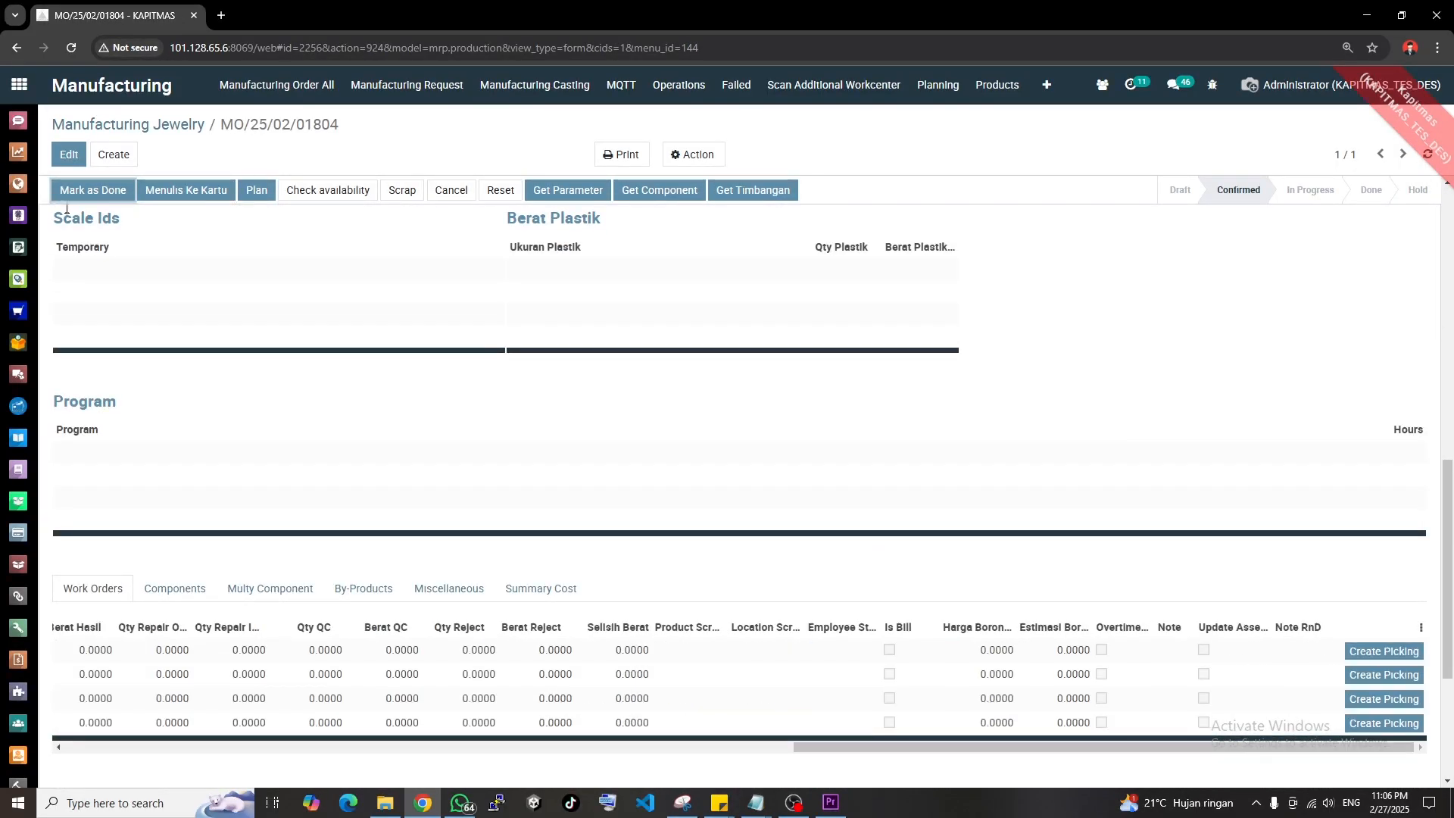
{"action": "left_click", "coordinate": [69, 154]}
{"action": "scroll", "coordinate": [732, 577], "scroll_direction": "down", "scroll_amount": 15}
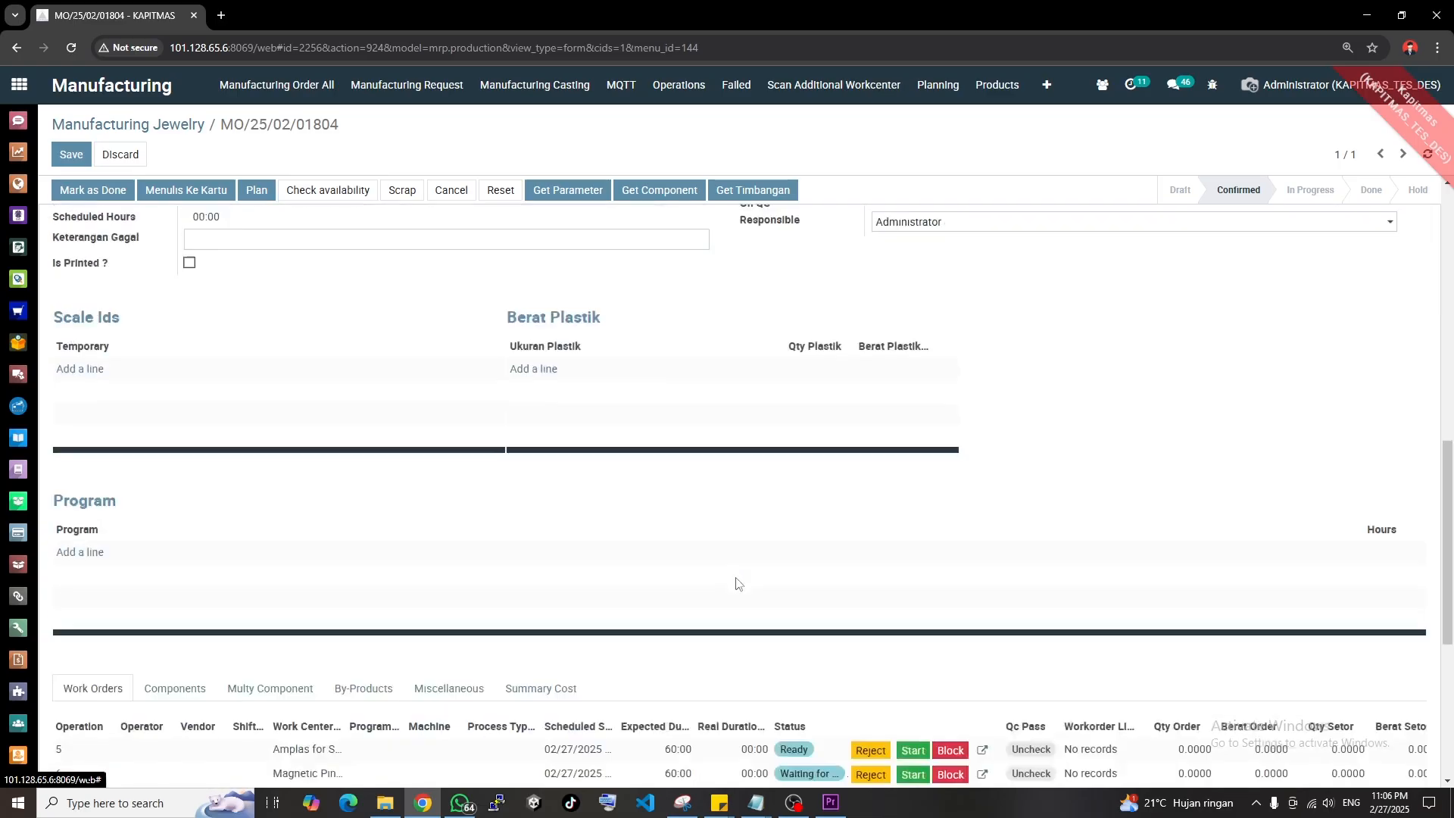
{"action": "scroll", "coordinate": [733, 578], "scroll_direction": "up", "scroll_amount": 2}
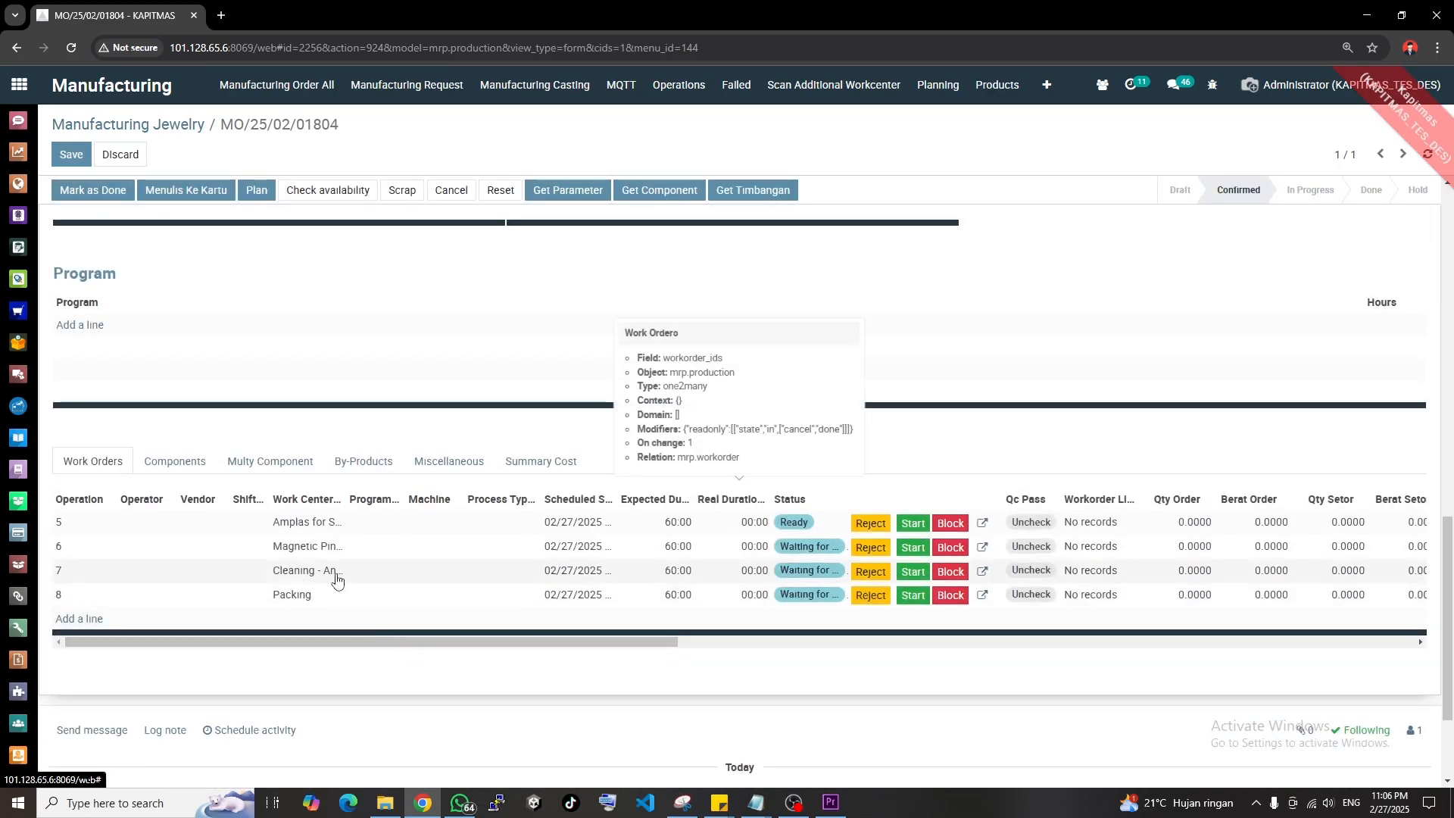
{"action": "left_click_drag", "start_coordinate": [526, 643], "coordinate": [1285, 662]}
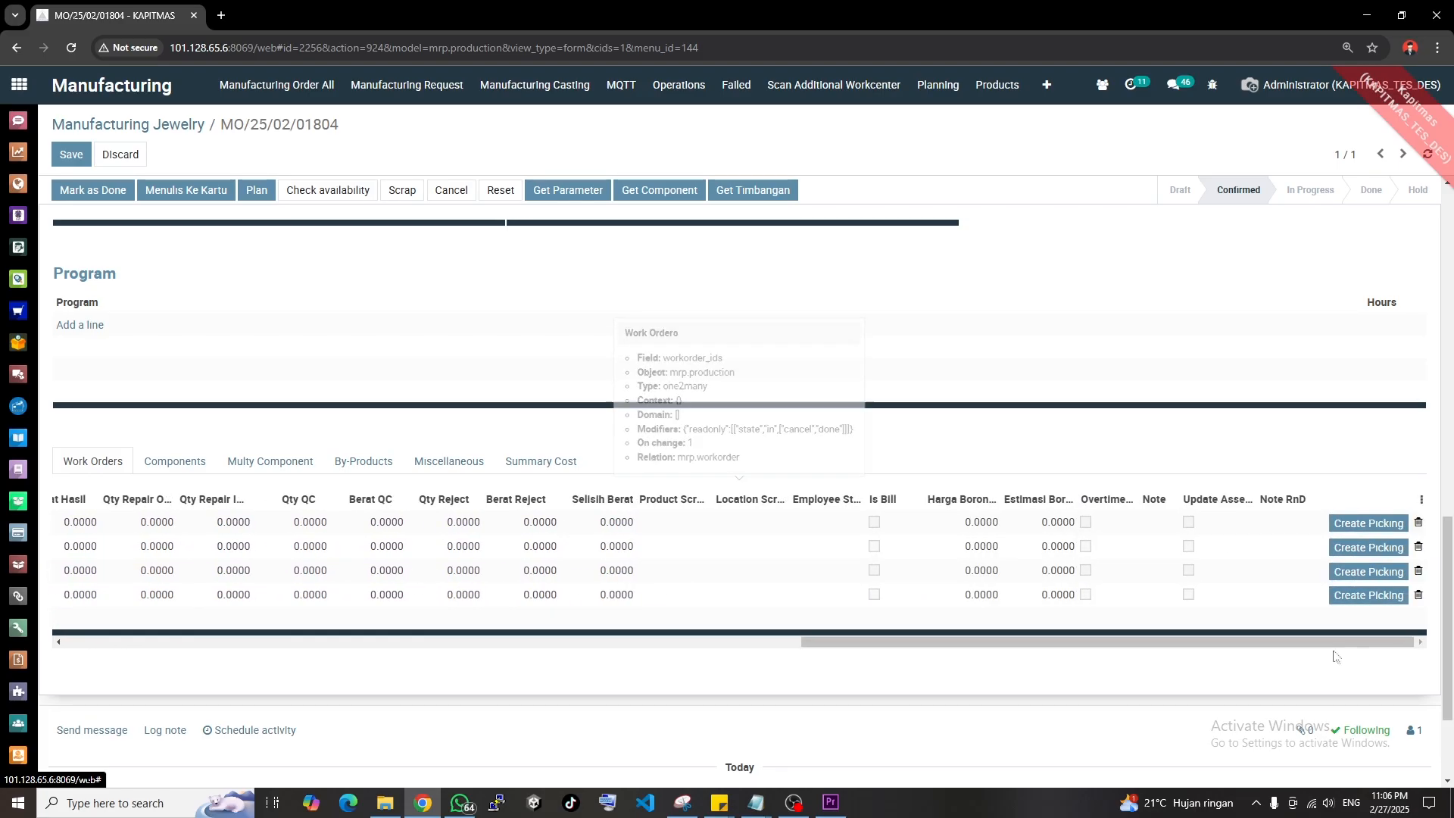
{"action": "left_click", "coordinate": [1418, 571]}
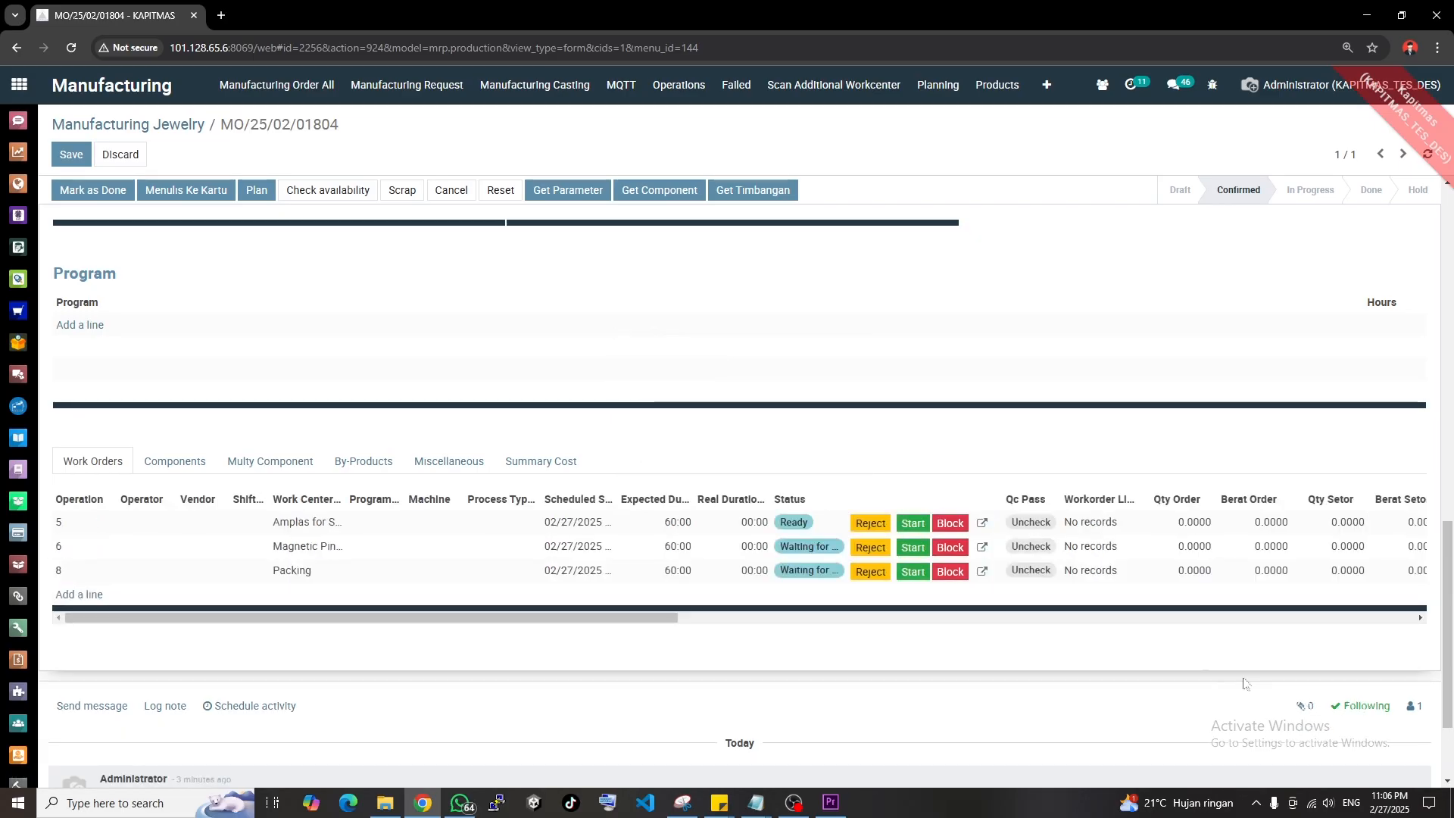
{"action": "left_click", "coordinate": [66, 162]}
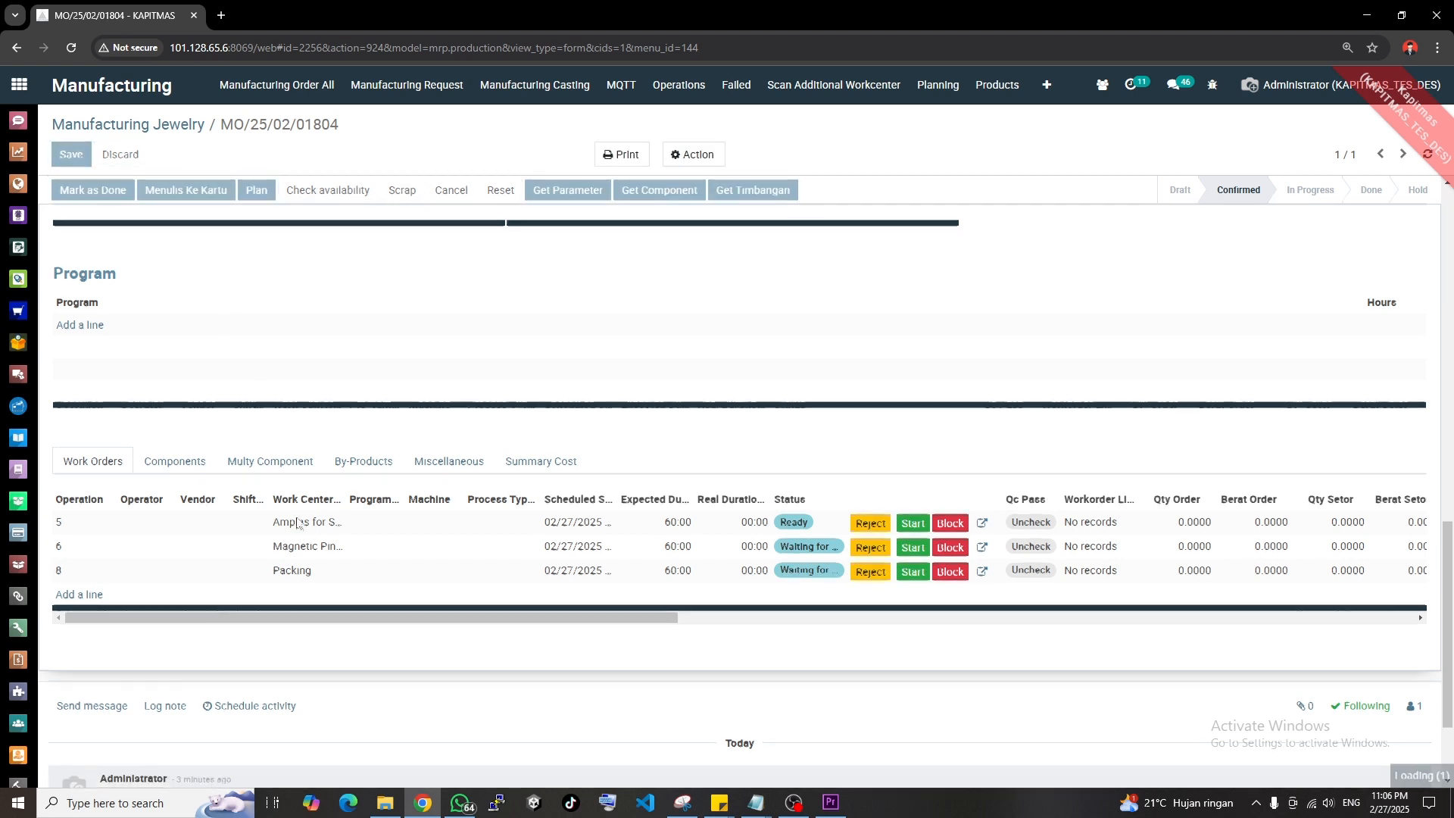
{"action": "scroll", "coordinate": [337, 545], "scroll_direction": "down", "scroll_amount": 1}
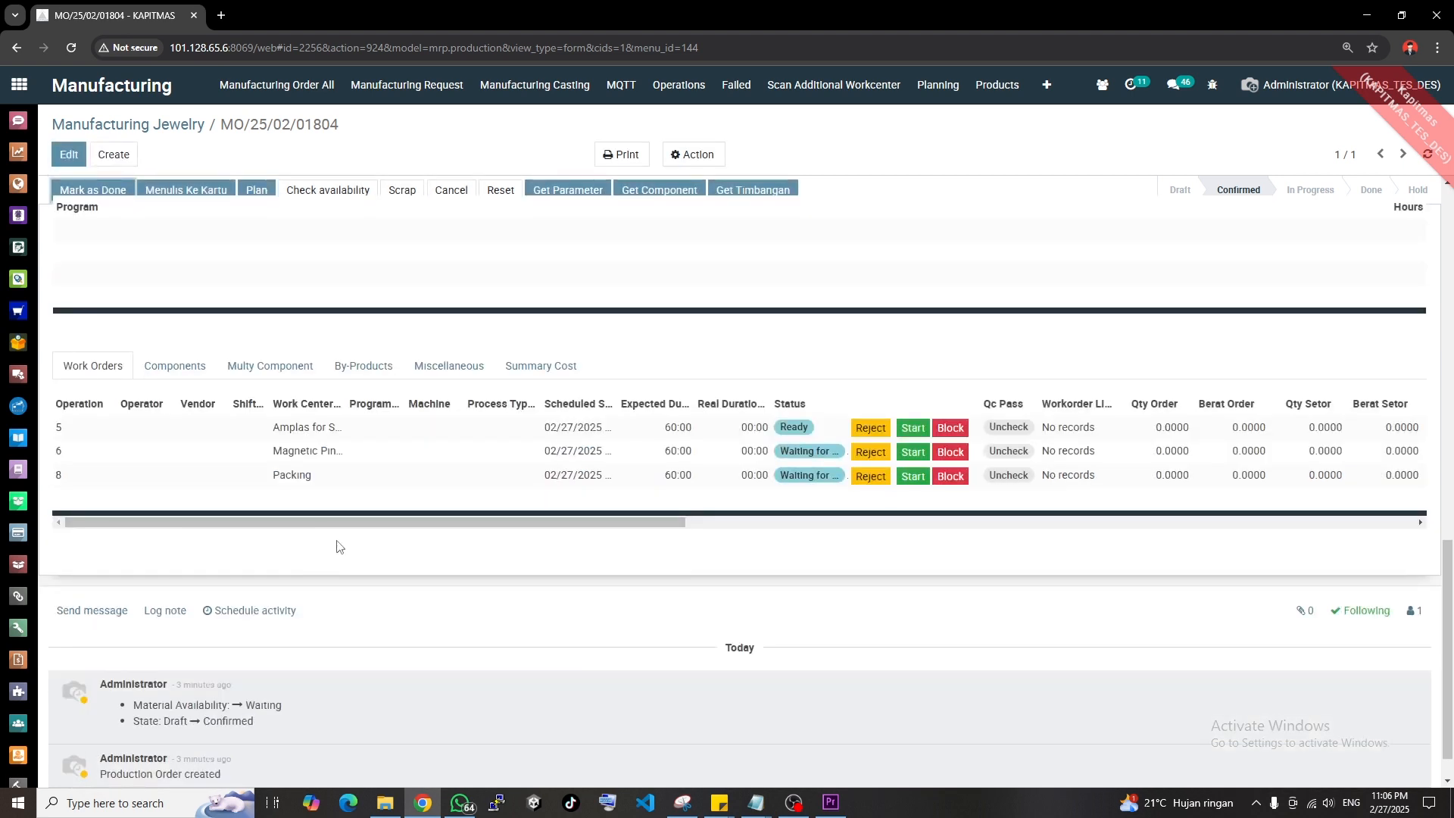
- Open Assembly-0158 from the assemblies needing approval and examine its routing processes, materials and notes
{"action": "left_click", "coordinate": [16, 91]}
{"action": "left_click", "coordinate": [1107, 230]}
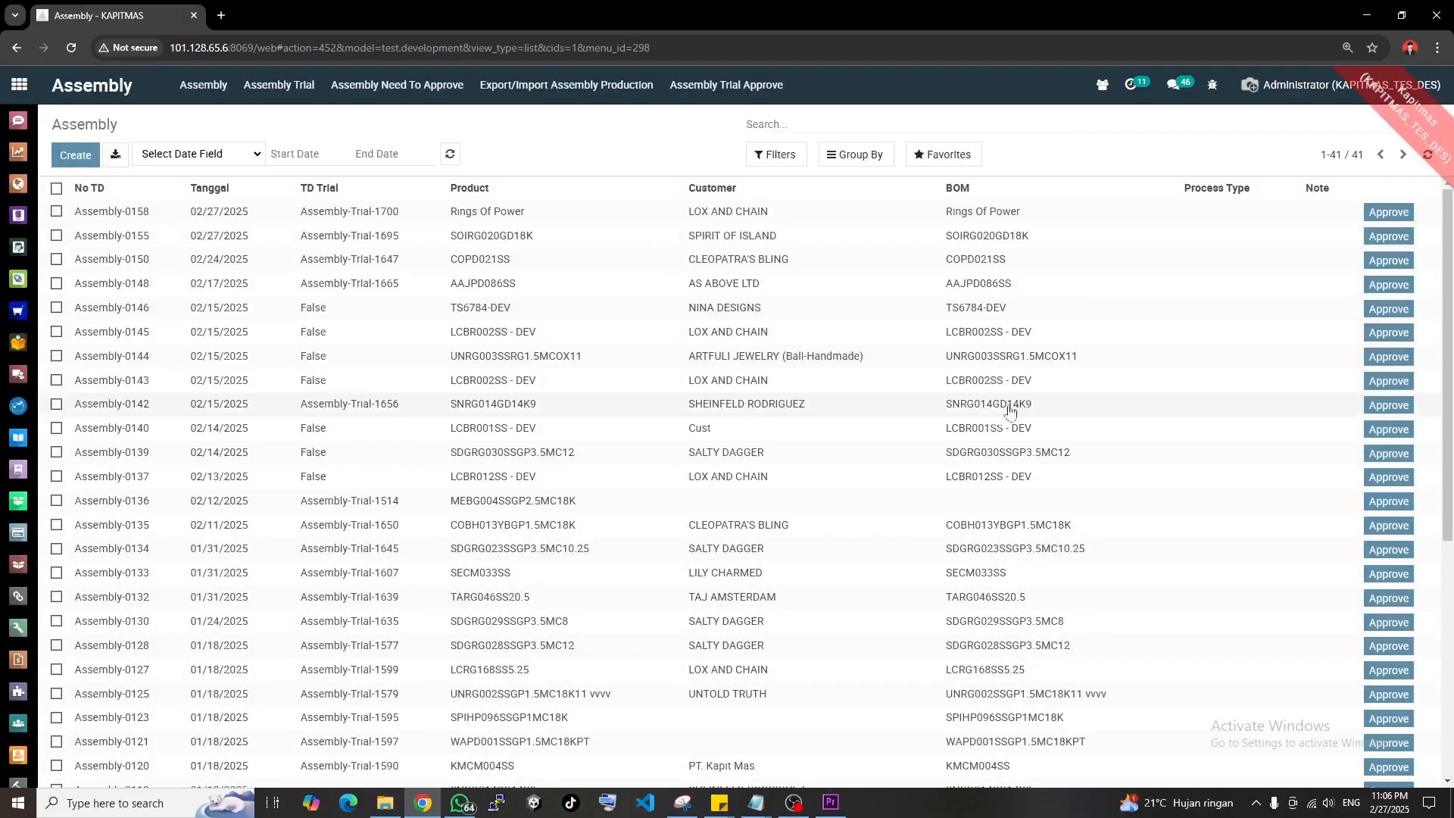
{"action": "left_click", "coordinate": [446, 94]}
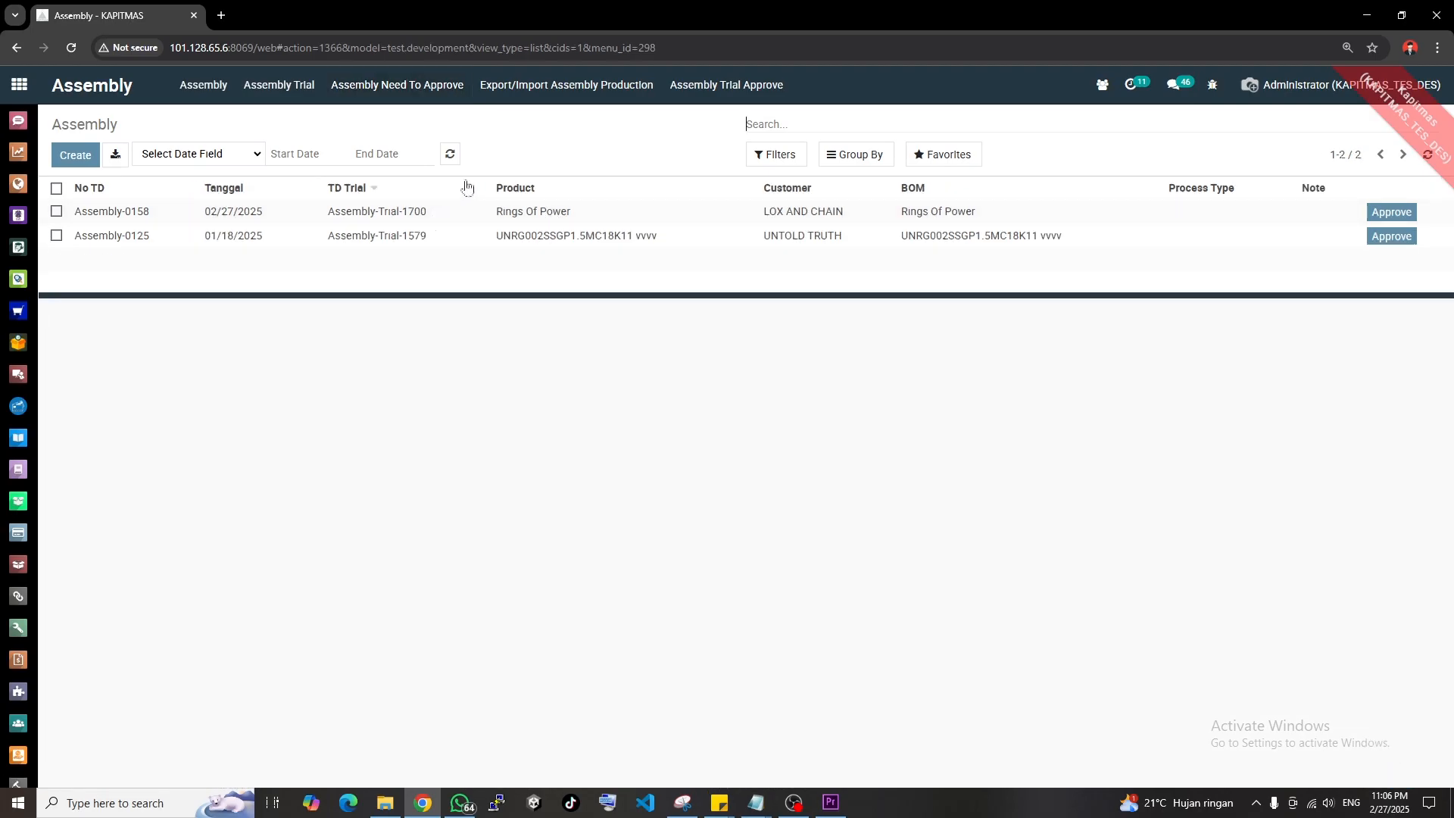
{"action": "left_click", "coordinate": [511, 227]}
{"action": "left_click", "coordinate": [272, 509]}
{"action": "scroll", "coordinate": [638, 478], "scroll_direction": "down", "scroll_amount": 5}
{"action": "scroll", "coordinate": [637, 479], "scroll_direction": "down", "scroll_amount": 5}
{"action": "scroll", "coordinate": [640, 483], "scroll_direction": "up", "scroll_amount": 3}
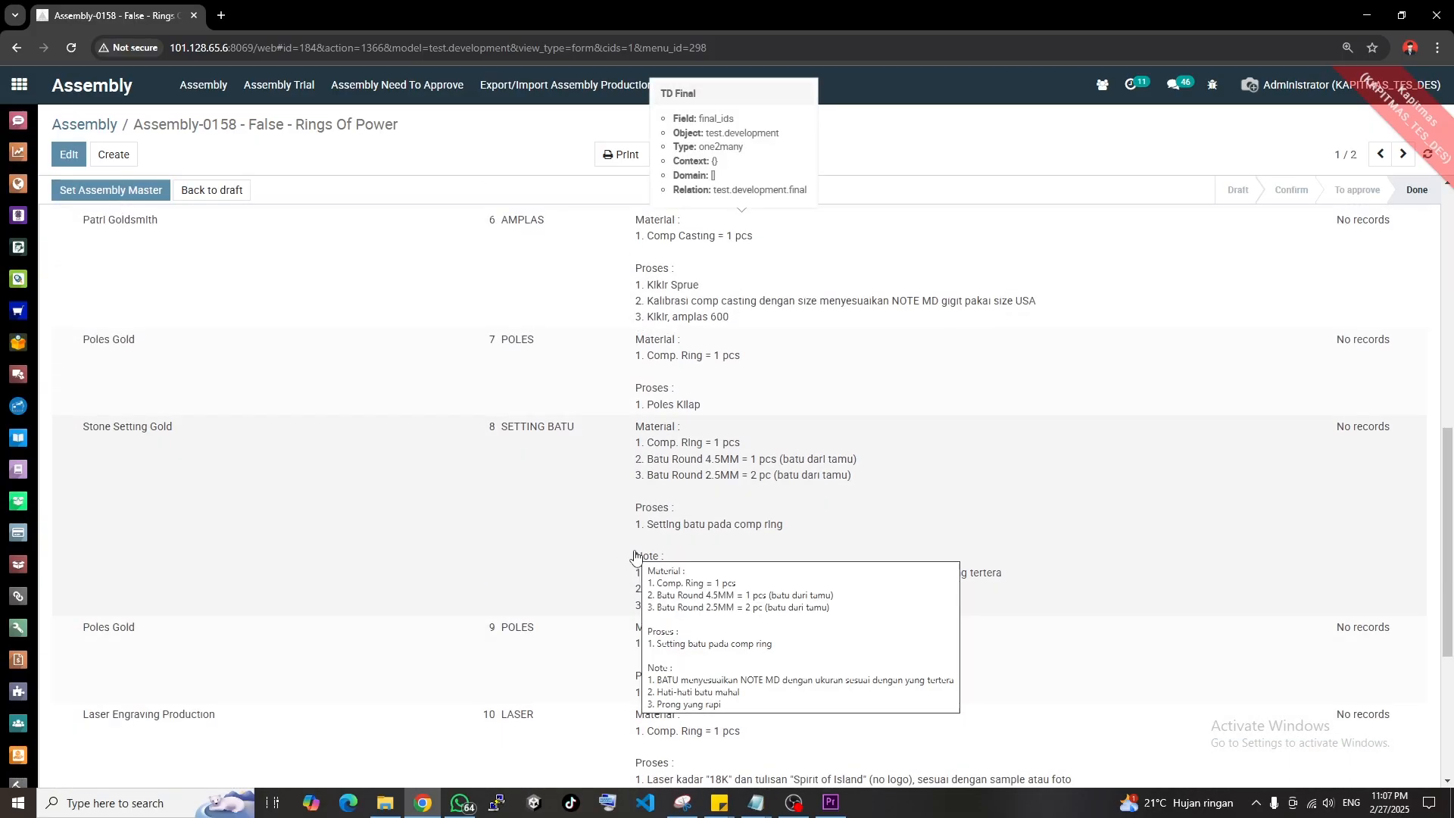
{"action": "scroll", "coordinate": [634, 556], "scroll_direction": "down", "scroll_amount": 2}
{"action": "scroll", "coordinate": [635, 556], "scroll_direction": "up", "scroll_amount": 4}
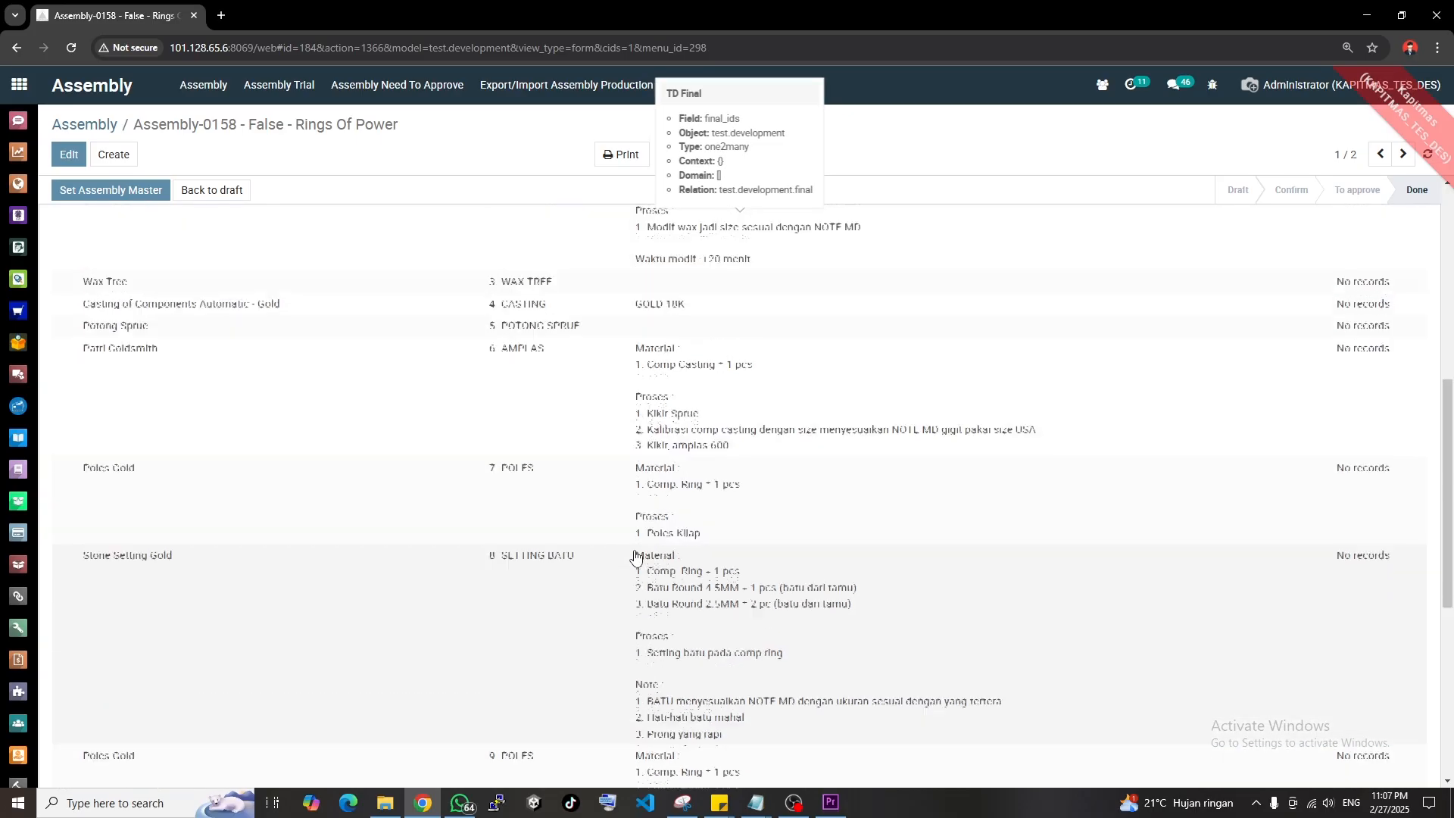
- Approve Assembly-0158 from the list of assemblies needing approval and return to the full assembly list
{"action": "key", "text": "alt+Left"}
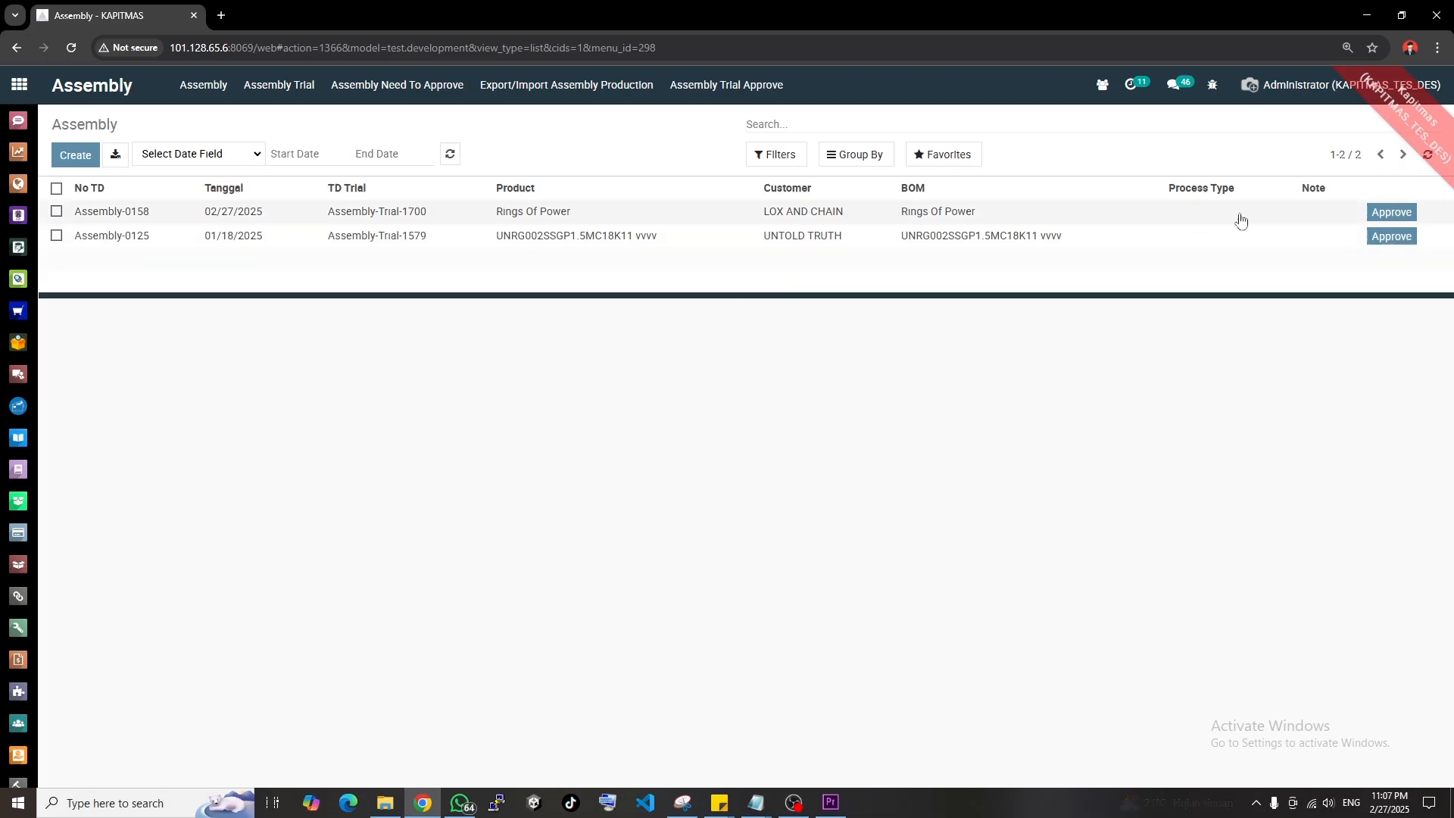
{"action": "left_click", "coordinate": [1387, 219]}
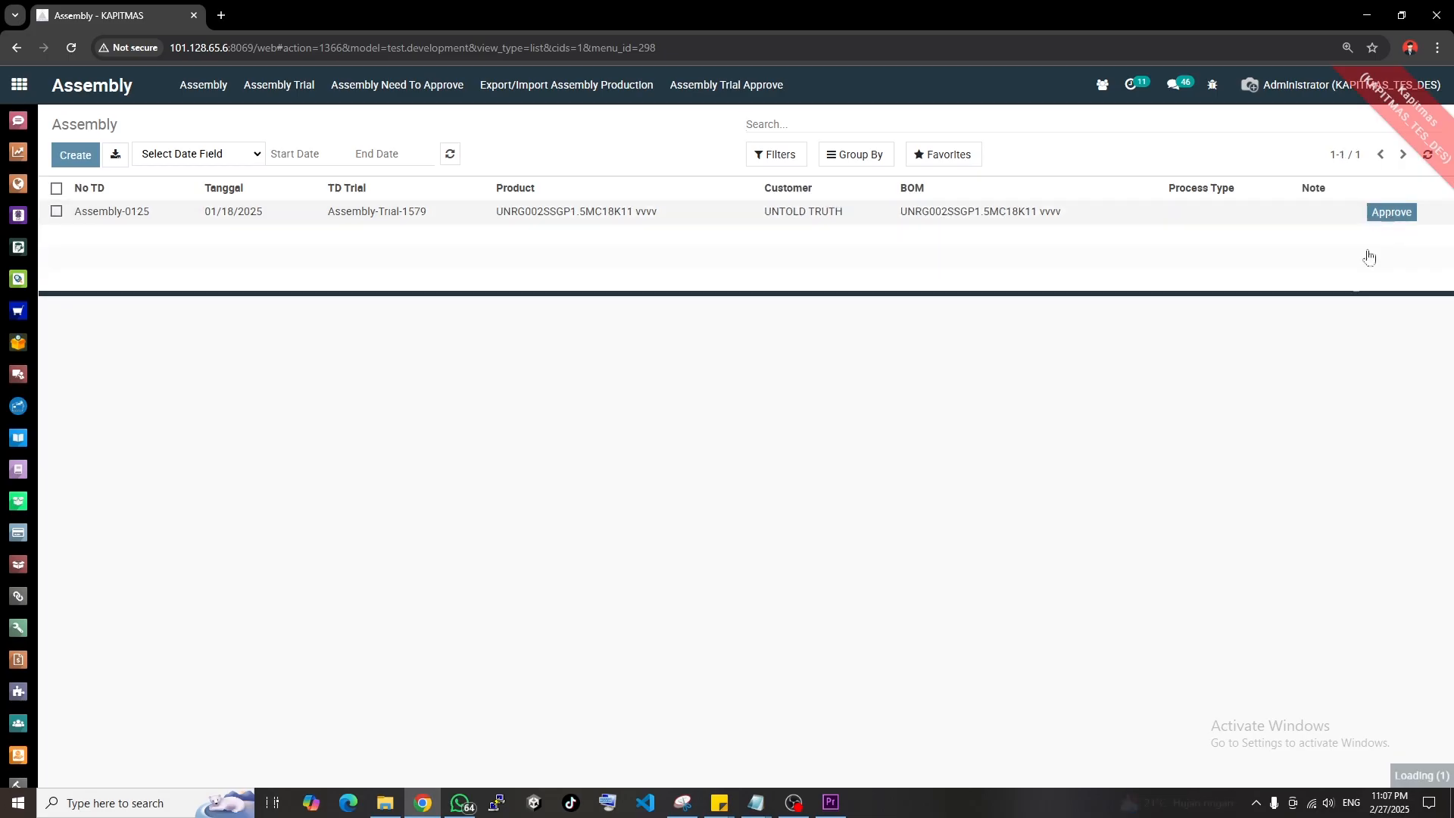
{"action": "left_click", "coordinate": [203, 85]}
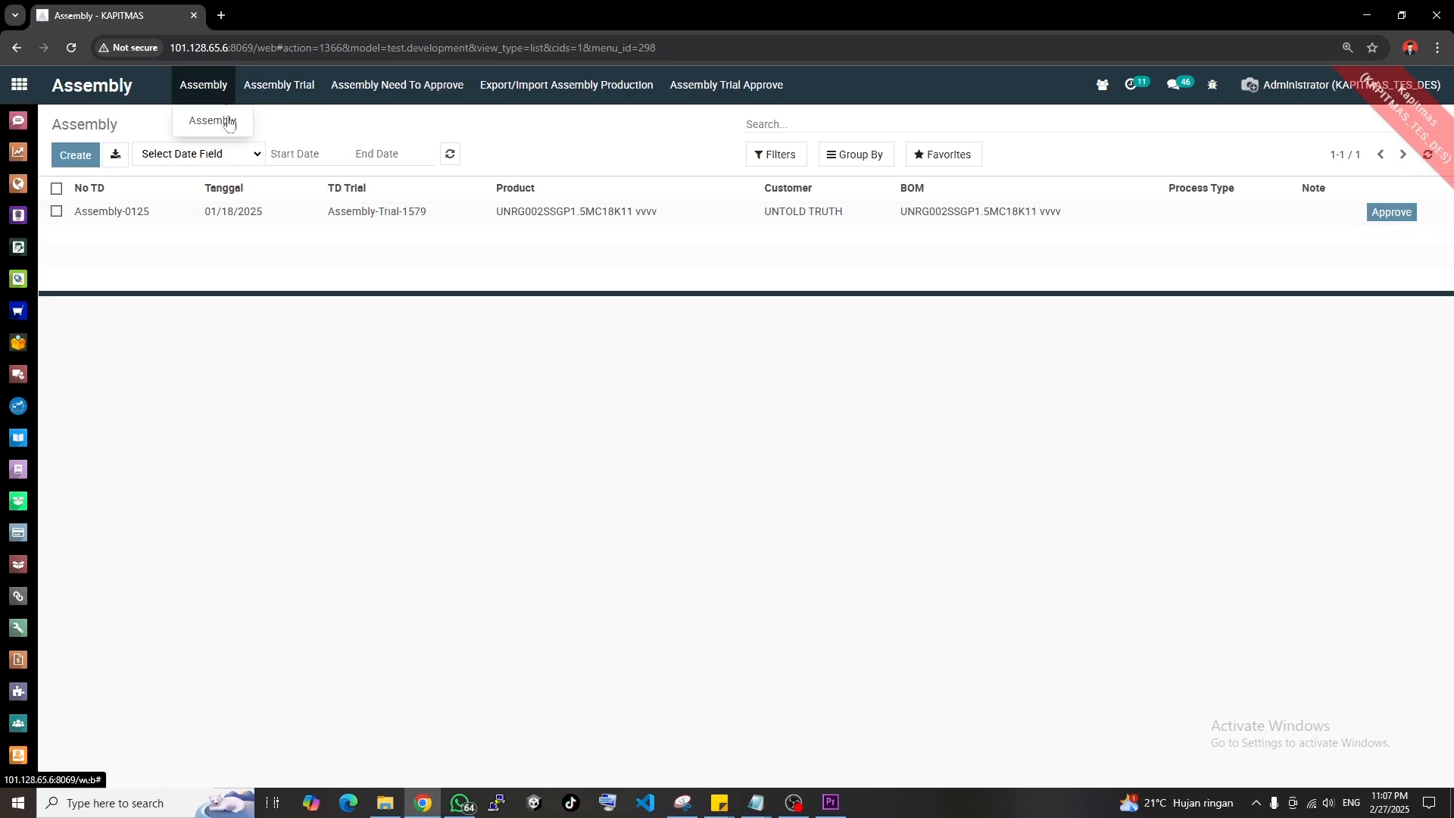
{"action": "left_click", "coordinate": [213, 120]}
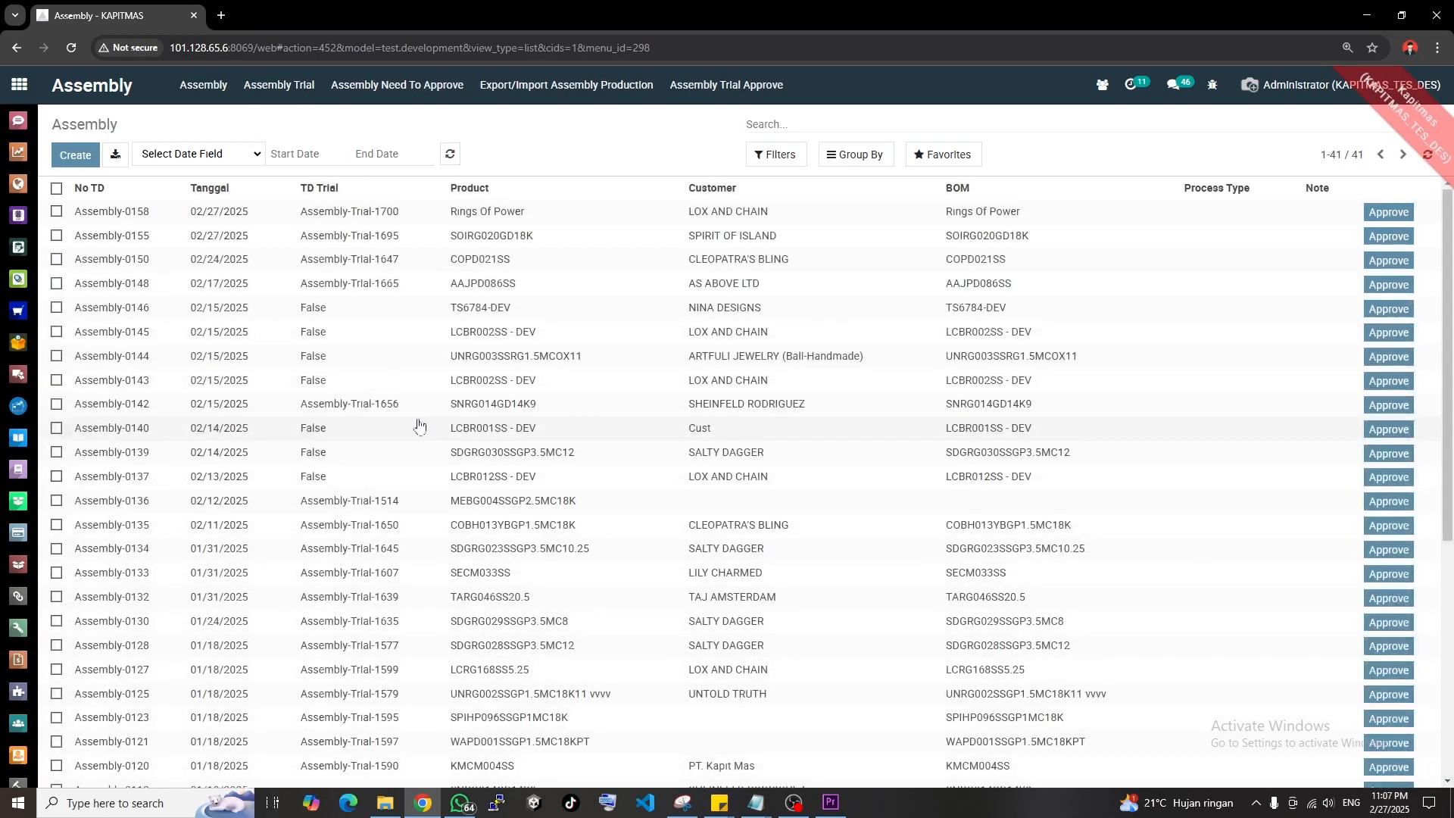
- Open the approved Assembly-0158 and examine its complete routing, from wax injection to gold packing
{"action": "left_click", "coordinate": [371, 216]}
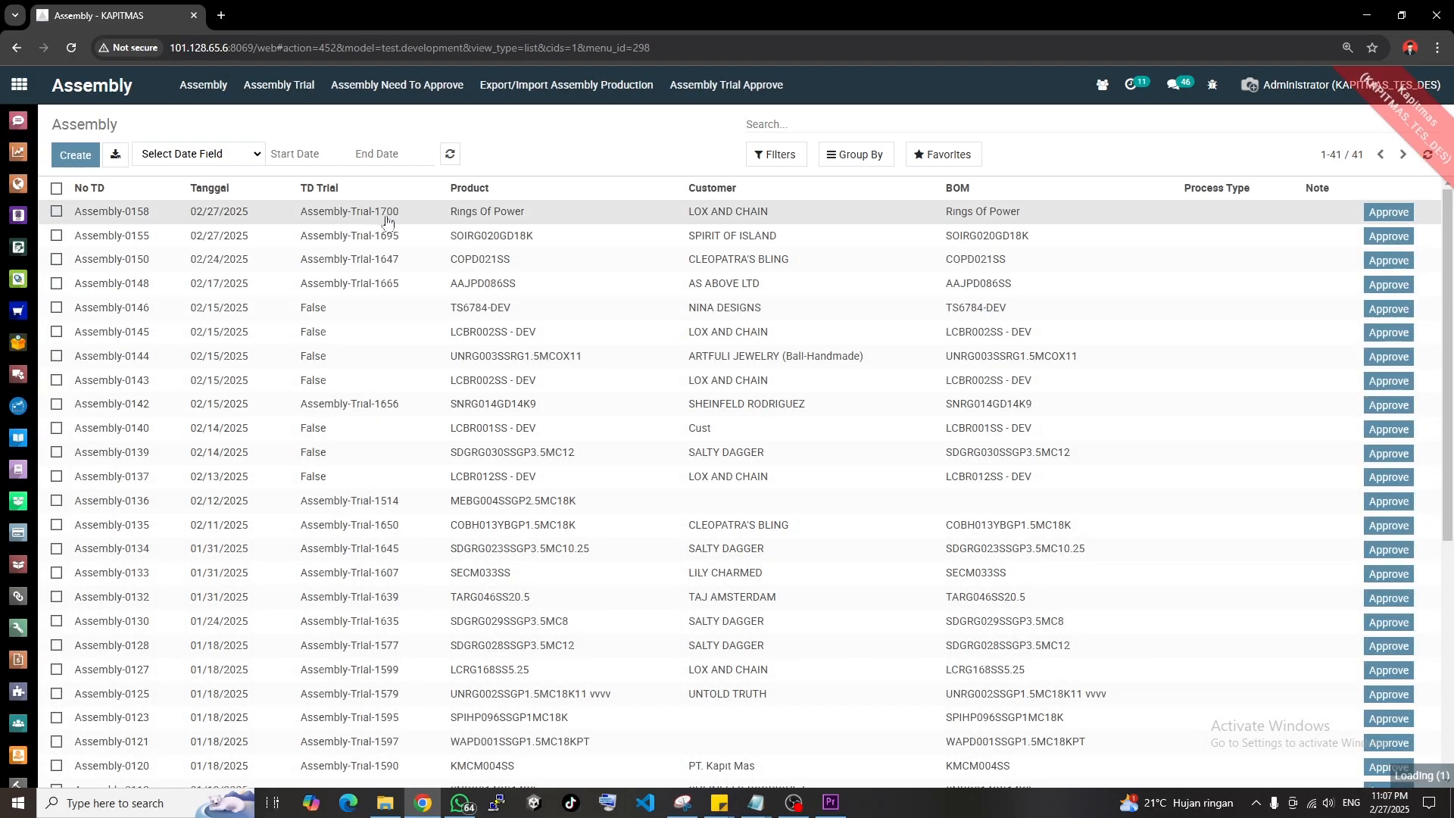
{"action": "left_click", "coordinate": [266, 541]}
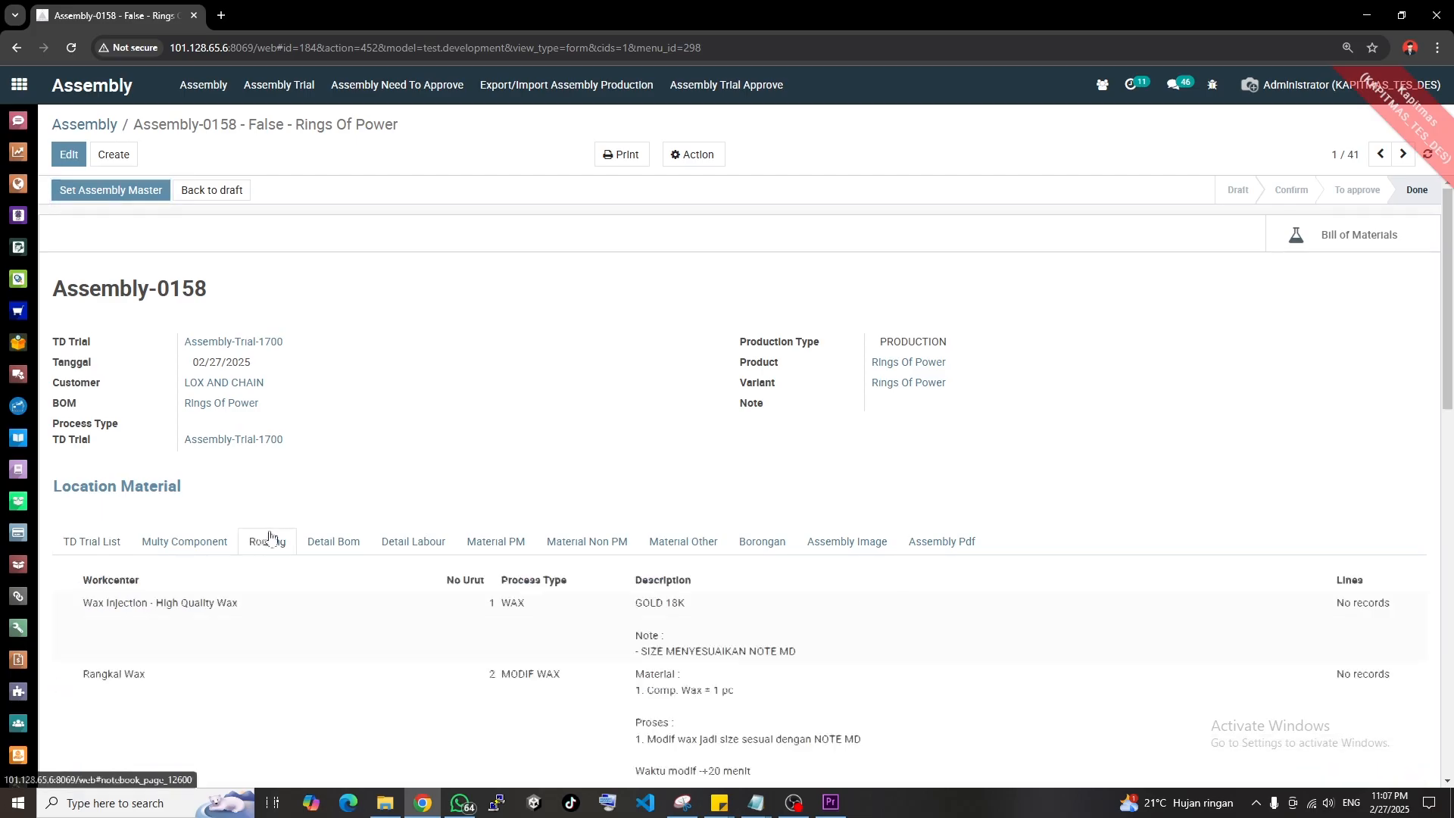
{"action": "scroll", "coordinate": [518, 503], "scroll_direction": "down", "scroll_amount": 4}
{"action": "scroll", "coordinate": [518, 503], "scroll_direction": "down", "scroll_amount": 6}
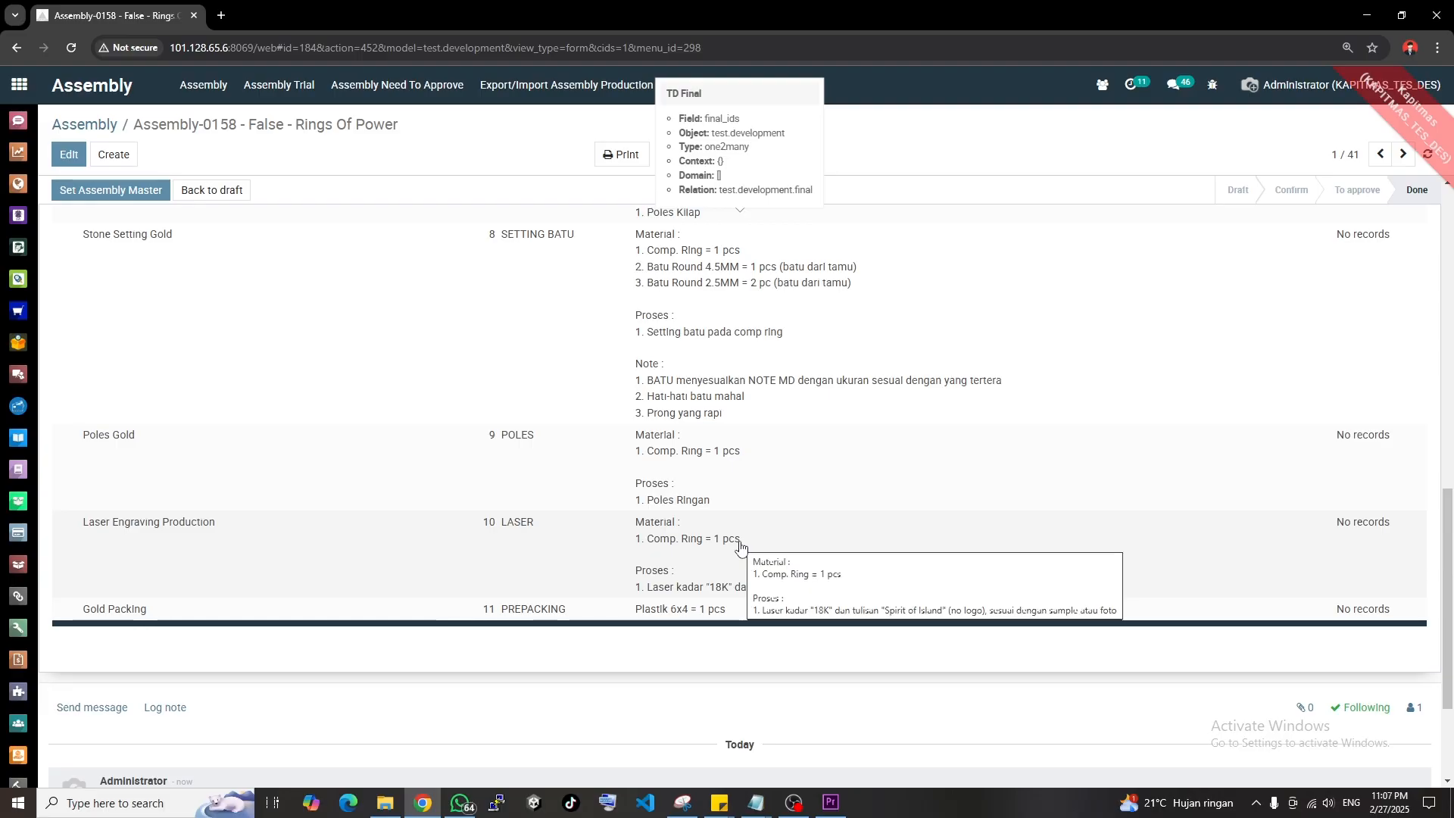
{"action": "scroll", "coordinate": [740, 537], "scroll_direction": "up", "scroll_amount": 10}
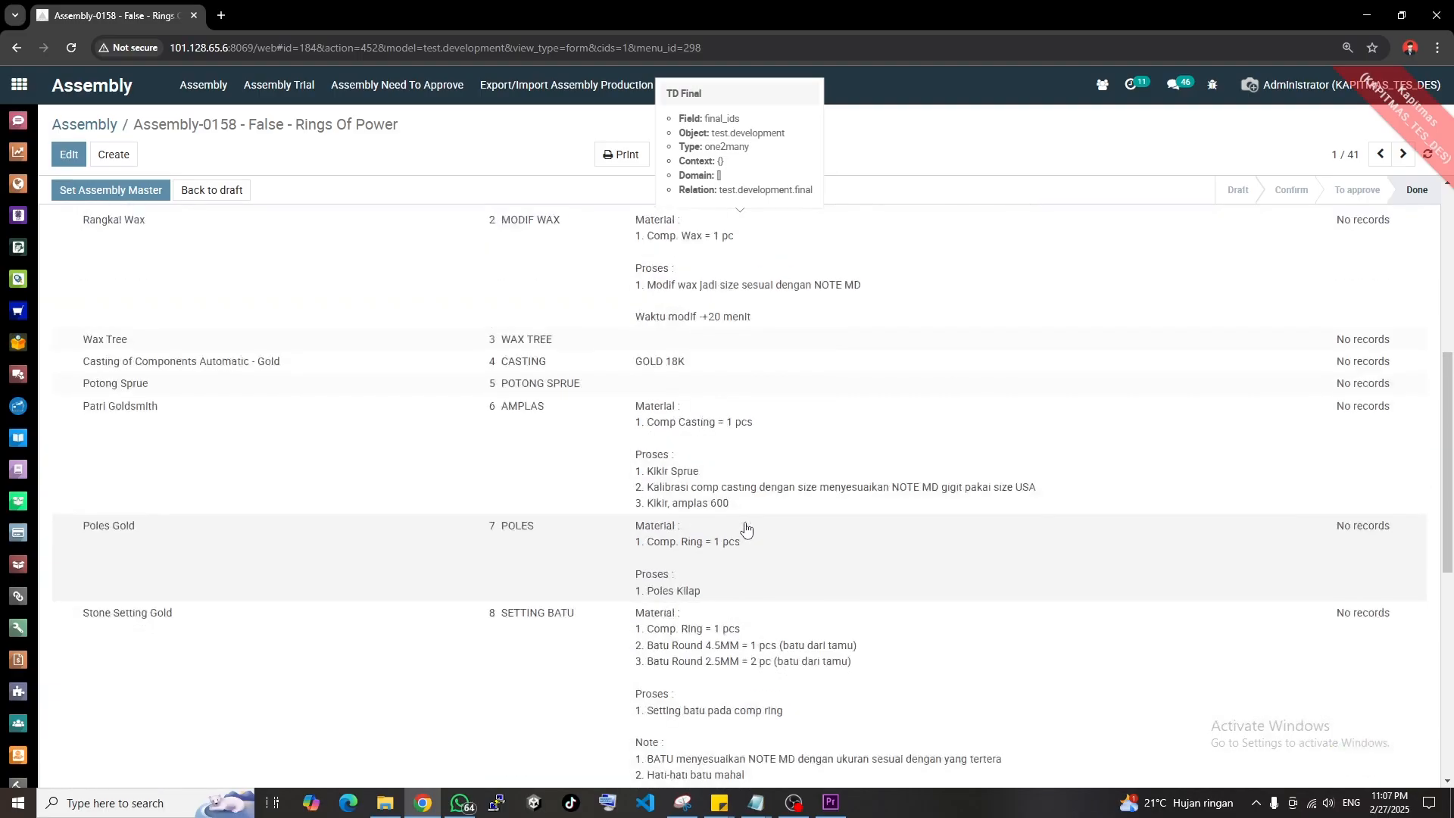